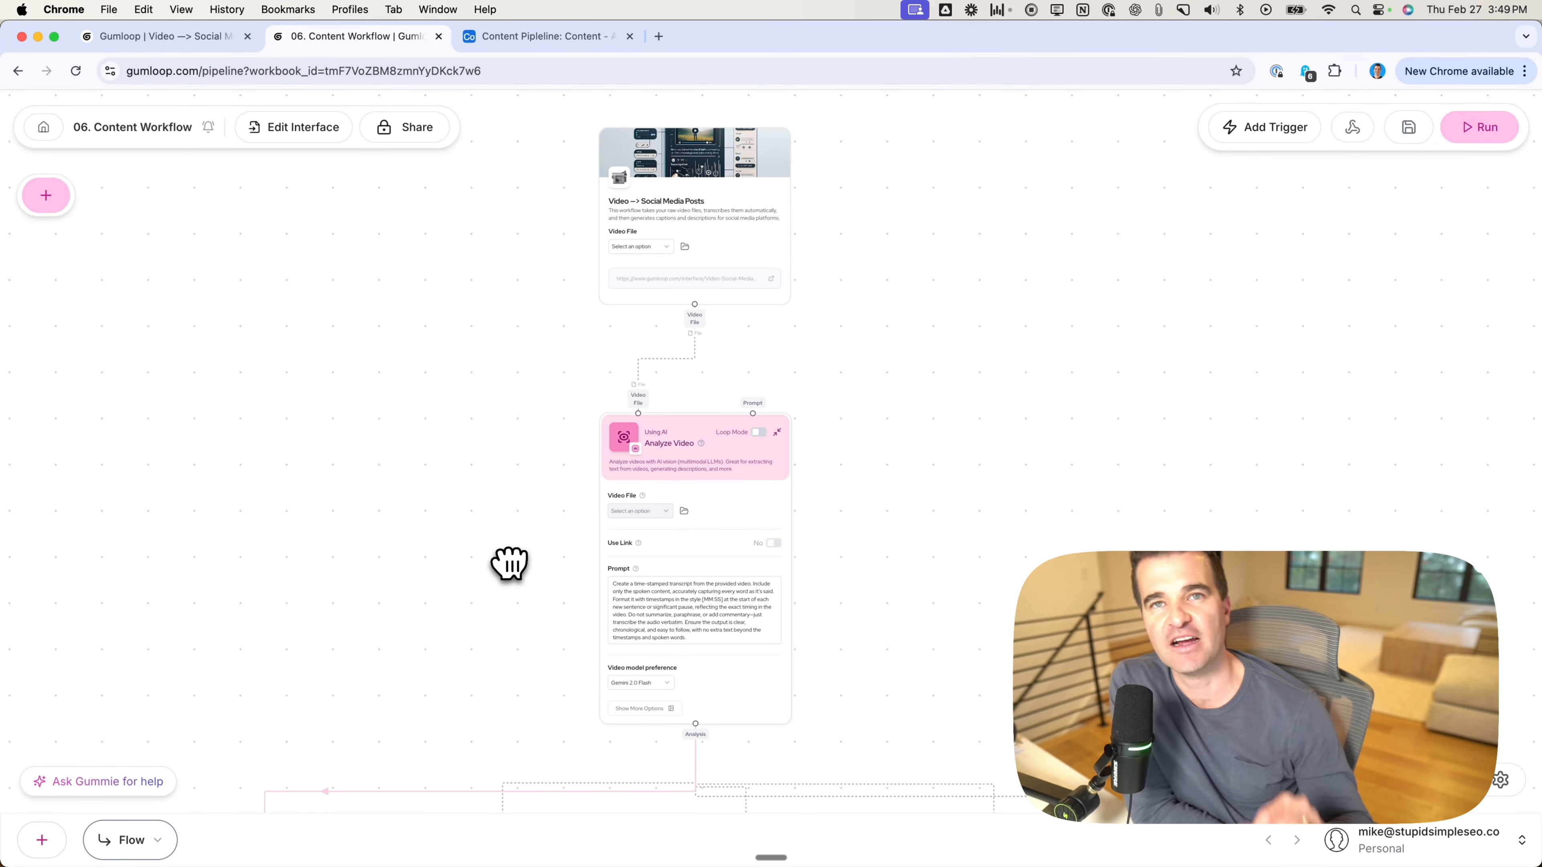
Step: Examine the content workflow around the Analyze Video node, including its transcript prompt and the connected writer nodes
{"action": "scroll", "coordinate": [556, 596], "scroll_direction": "up", "scroll_amount": 1}
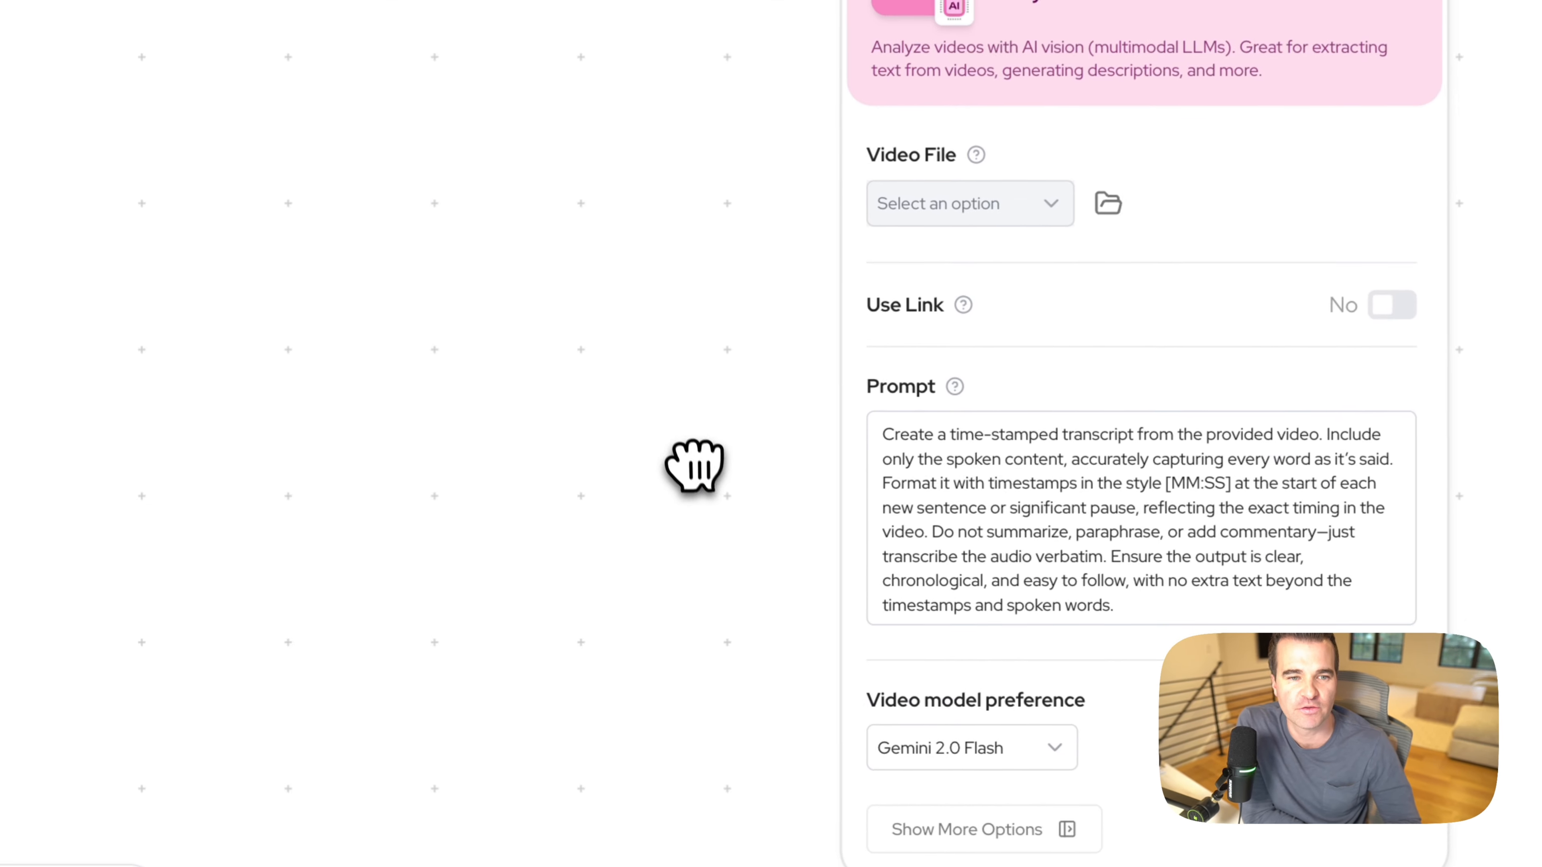
{"action": "scroll", "coordinate": [709, 369], "scroll_direction": "up", "scroll_amount": 3}
{"action": "left_click_drag", "start_coordinate": [709, 366], "coordinate": [627, 347]}
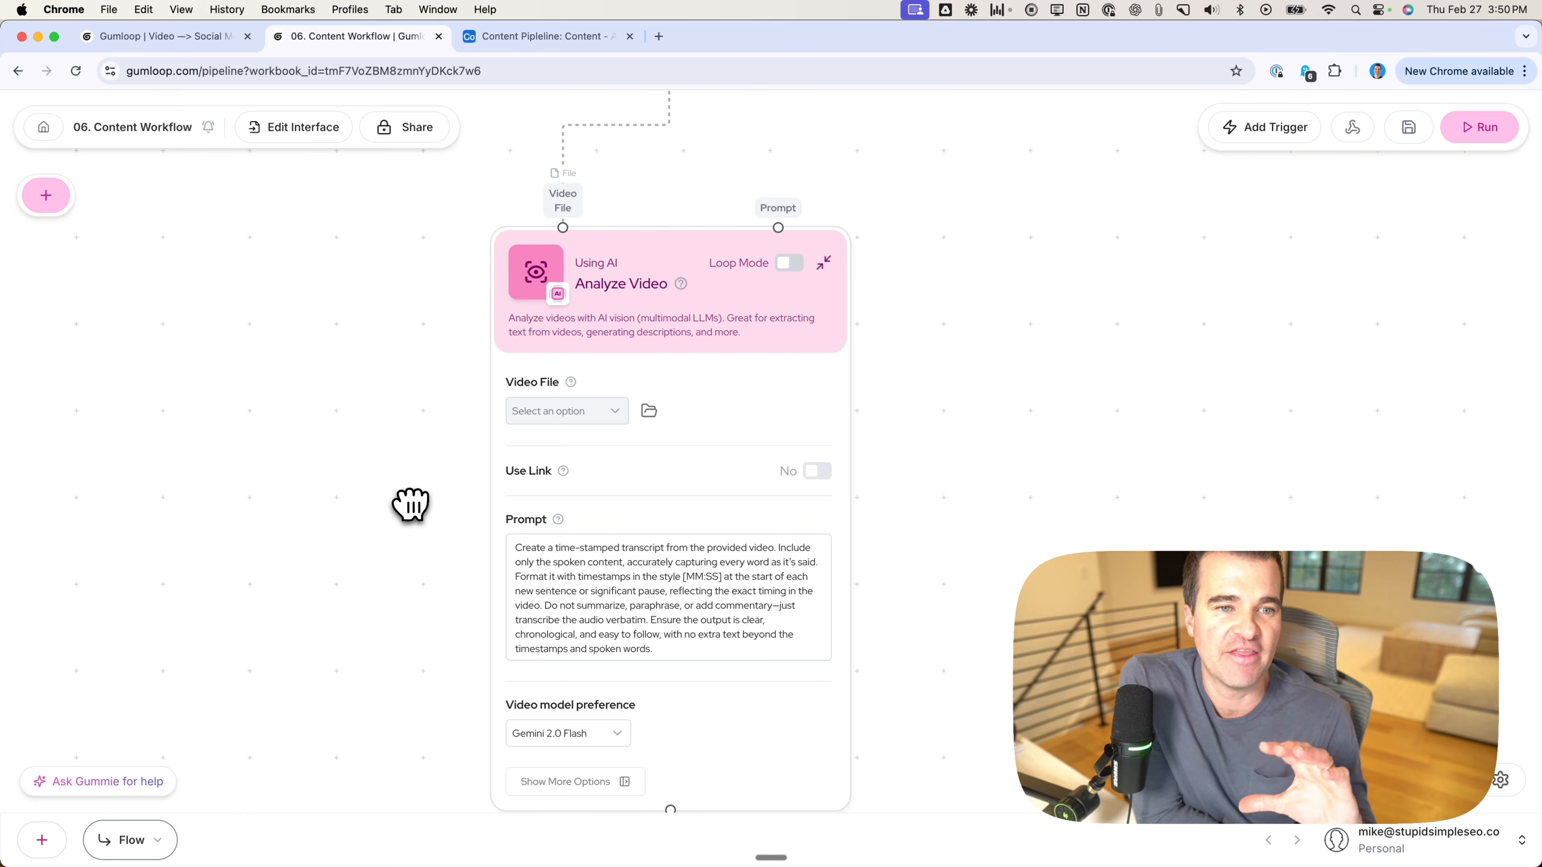
{"action": "scroll", "coordinate": [411, 506], "scroll_direction": "down", "scroll_amount": 5}
{"action": "left_click_drag", "start_coordinate": [412, 509], "coordinate": [451, 315]}
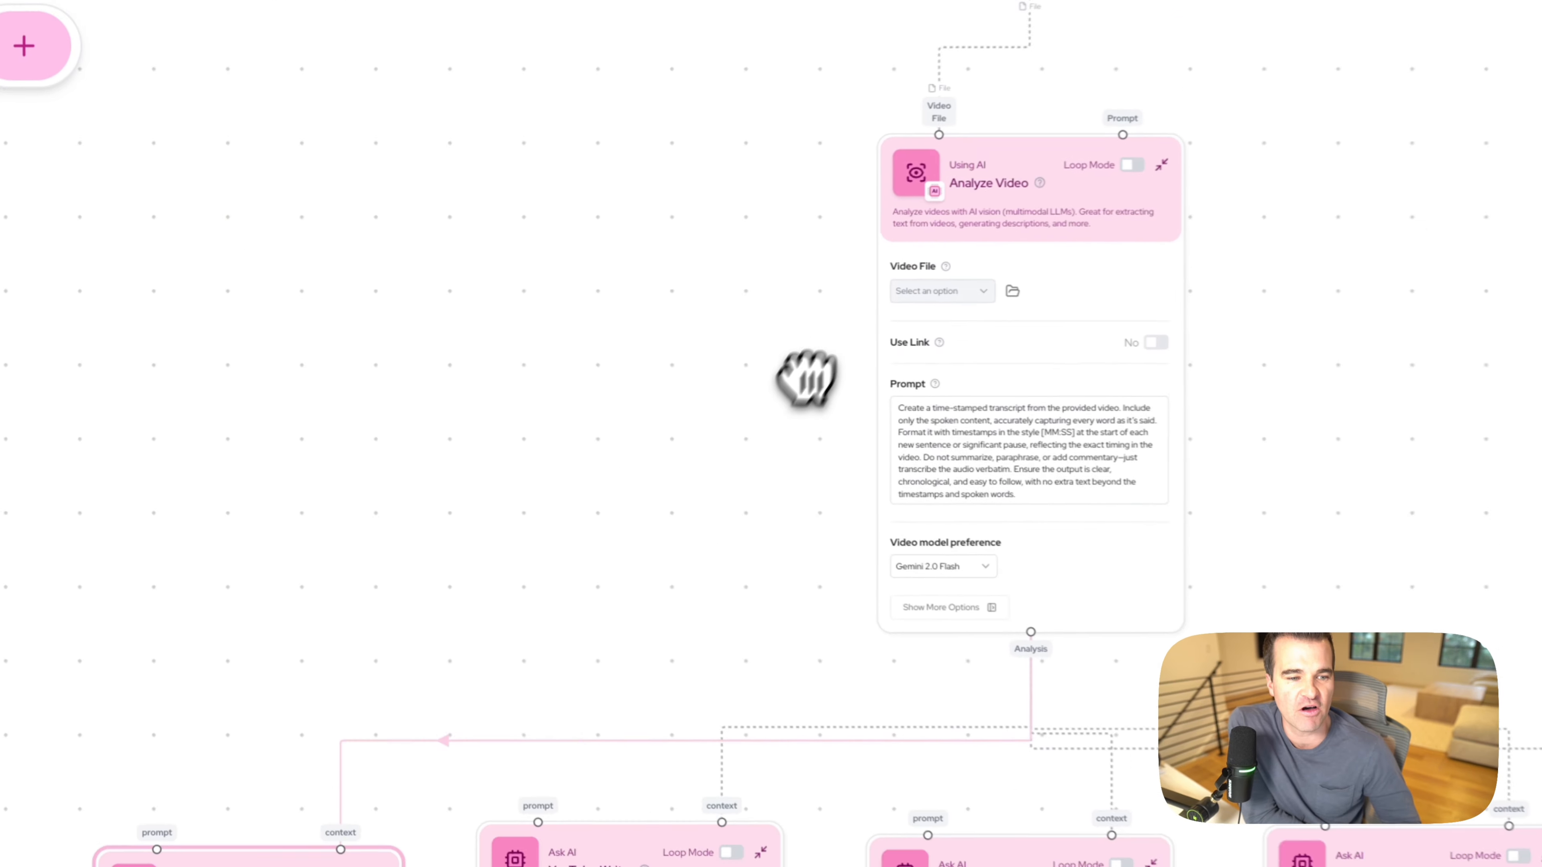
{"action": "left_click_drag", "start_coordinate": [823, 280], "coordinate": [751, 248]}
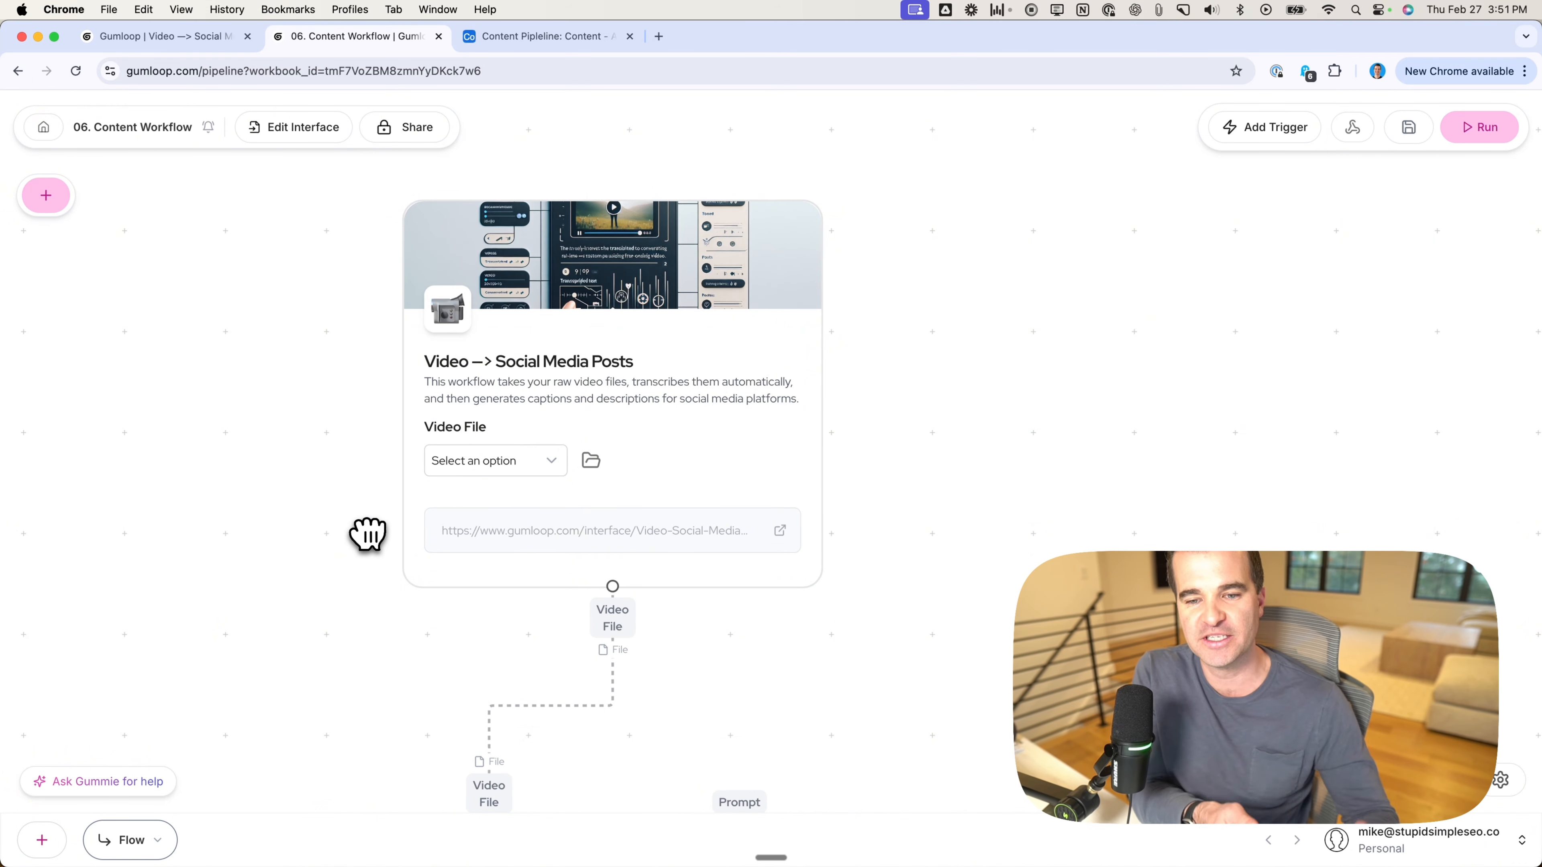
Step: Open the Video —> Social Media Posts interface and return from the completed run to its file upload form
{"action": "left_click", "coordinate": [161, 37]}
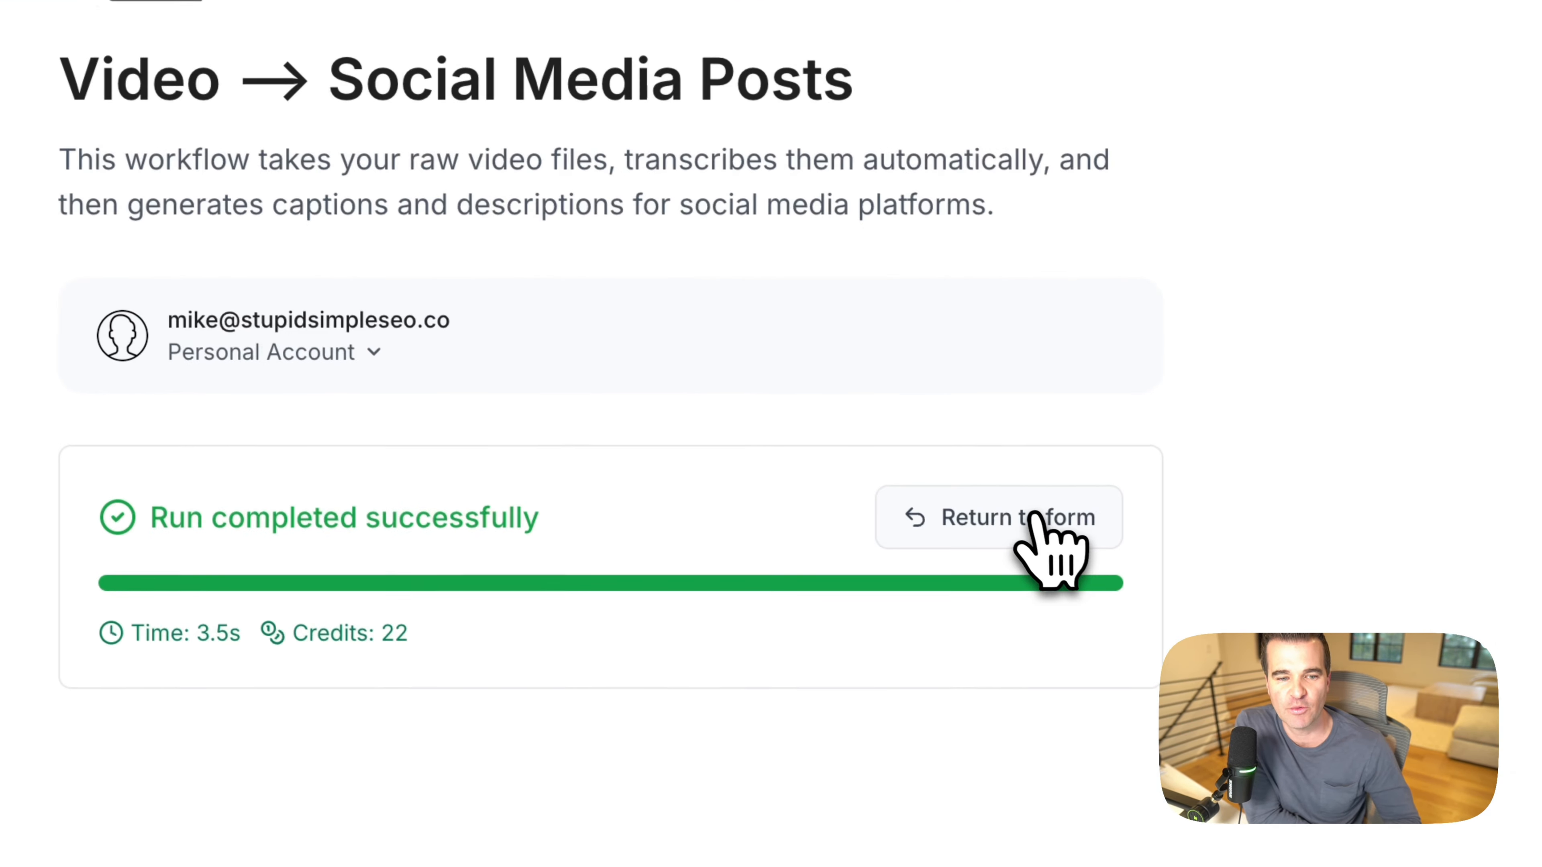
{"action": "left_click", "coordinate": [1171, 567]}
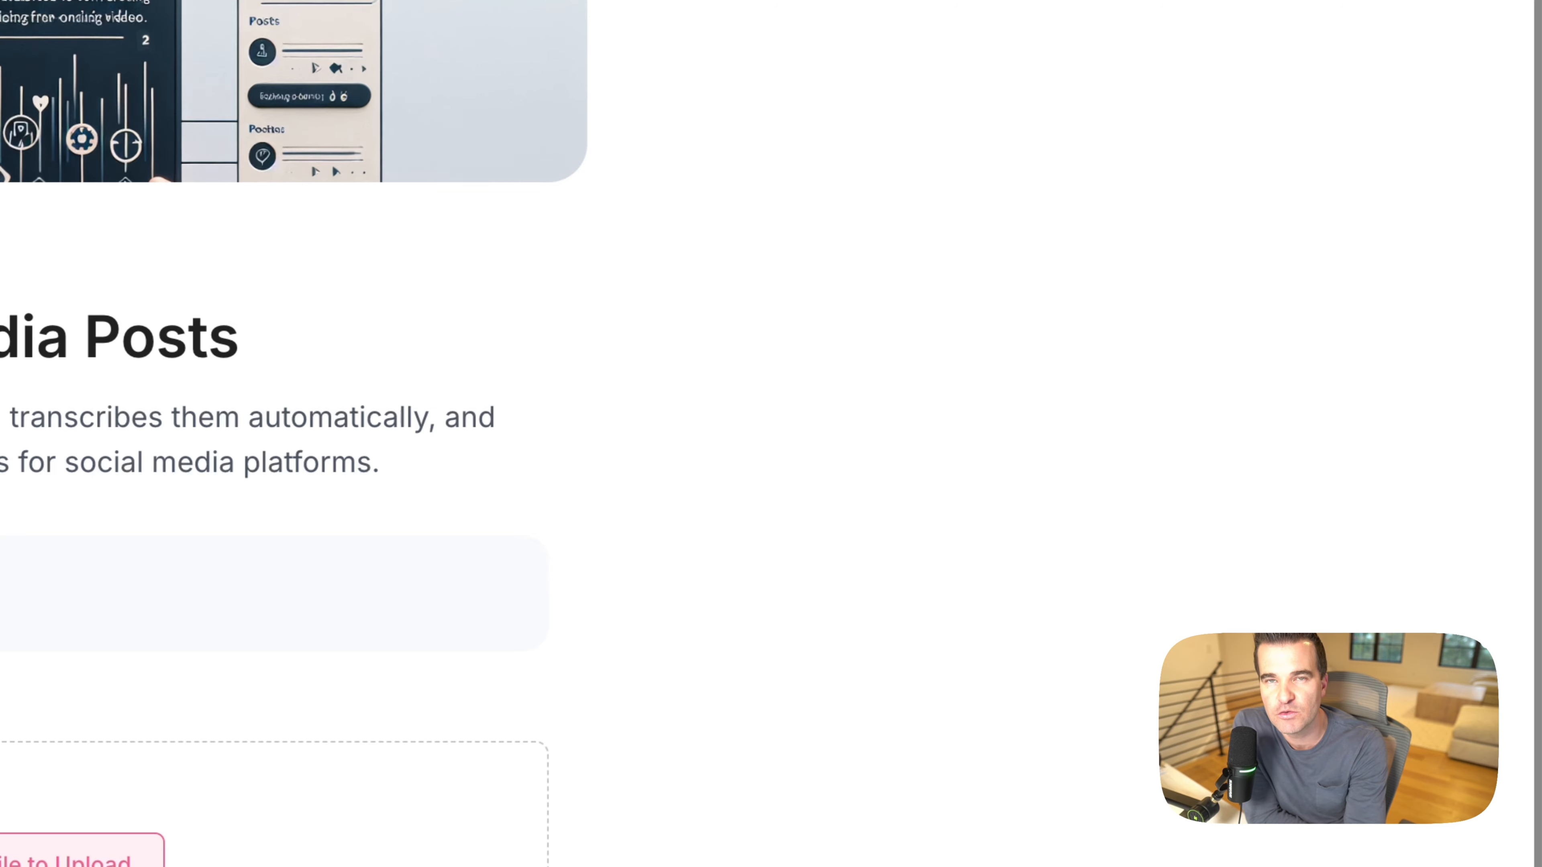
{"action": "left_click_drag", "start_coordinate": [6, 862], "coordinate": [813, 609]}
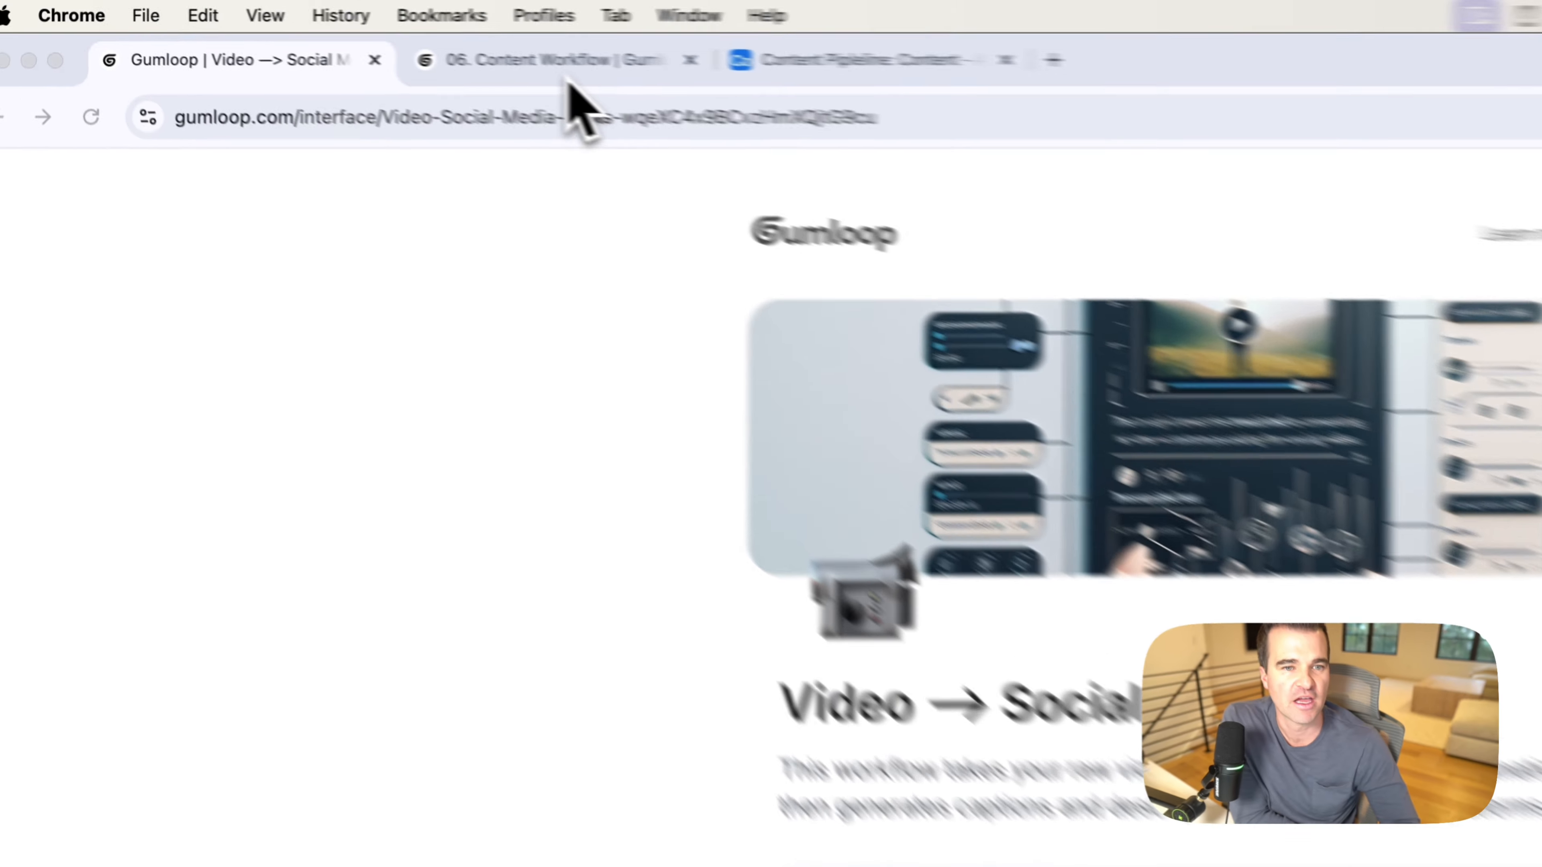
Step: Switch back to the content workflow and review the Analyze Video node's time-stamped transcript prompt and video model
{"action": "left_click", "coordinate": [569, 68]}
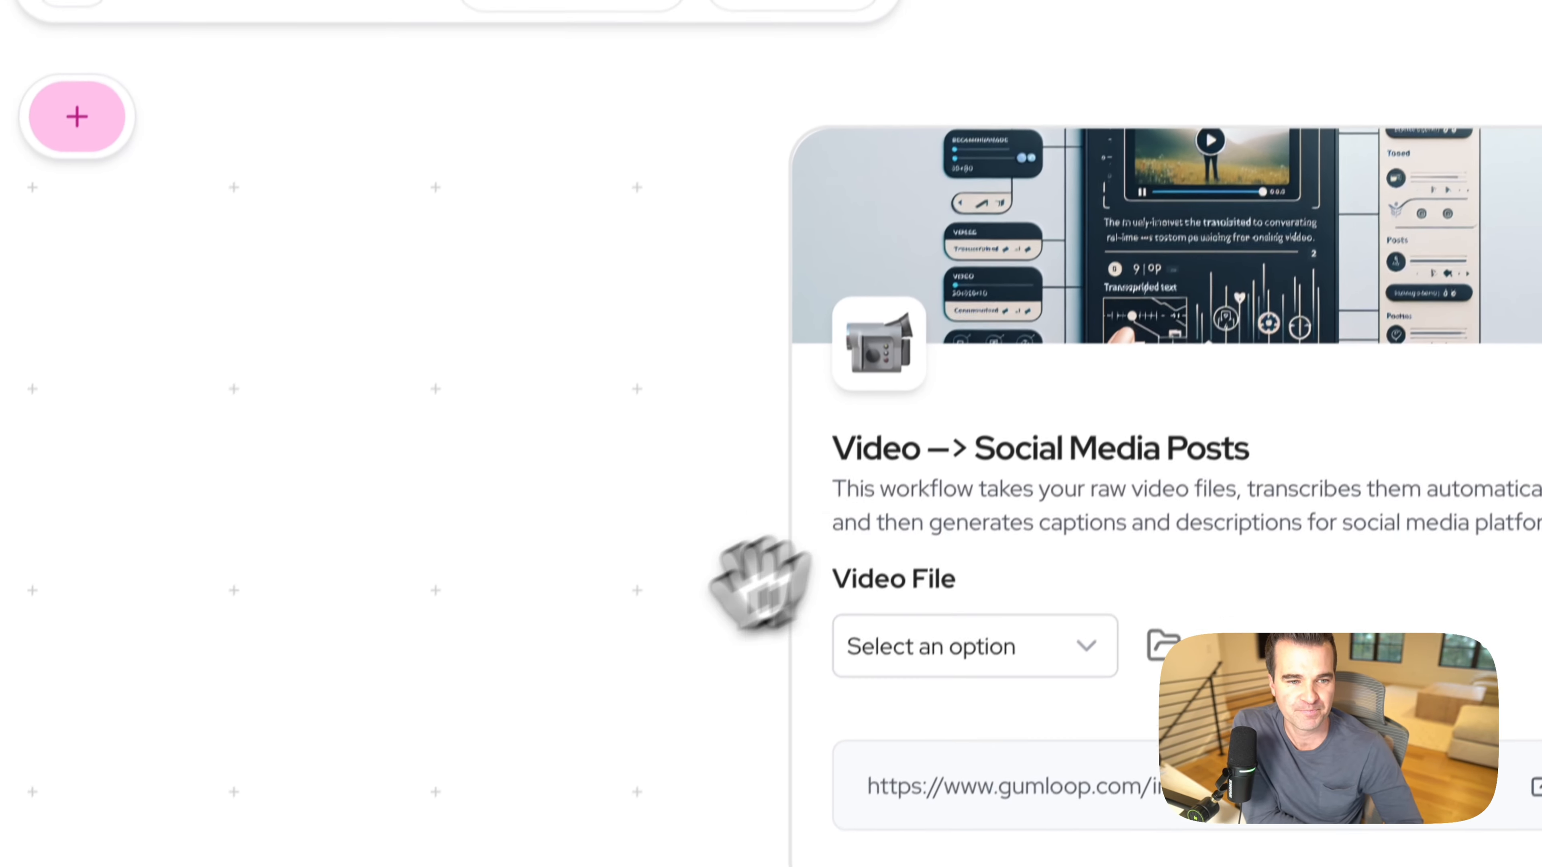
{"action": "scroll", "coordinate": [667, 425], "scroll_direction": "down", "scroll_amount": 10}
{"action": "scroll", "coordinate": [659, 556], "scroll_direction": "down", "scroll_amount": 12}
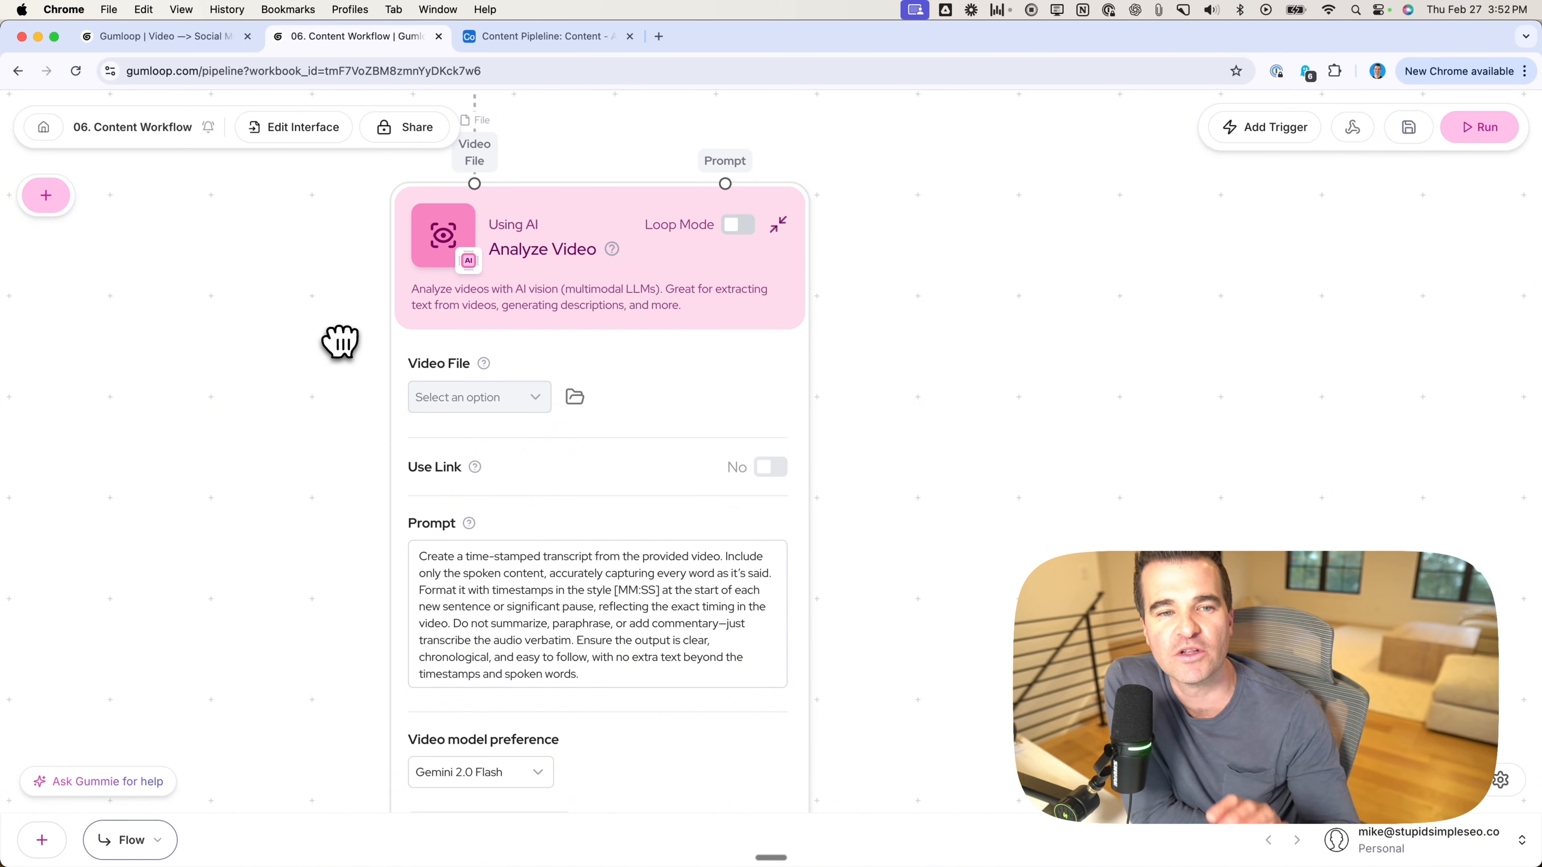
{"action": "scroll", "coordinate": [340, 342], "scroll_direction": "down", "scroll_amount": 5}
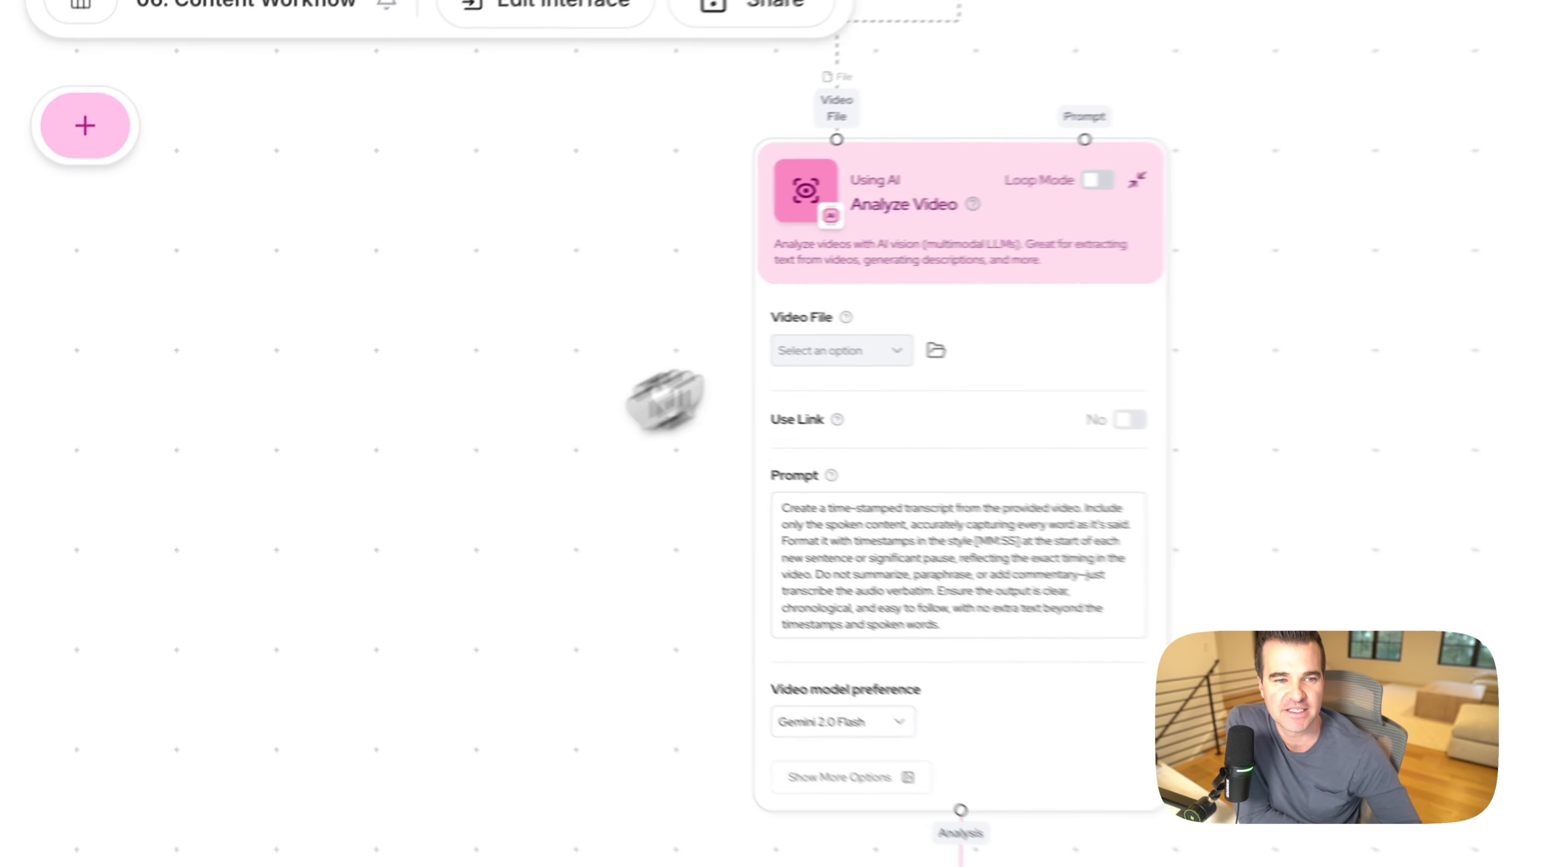
{"action": "left_click_drag", "start_coordinate": [757, 416], "coordinate": [816, 296]}
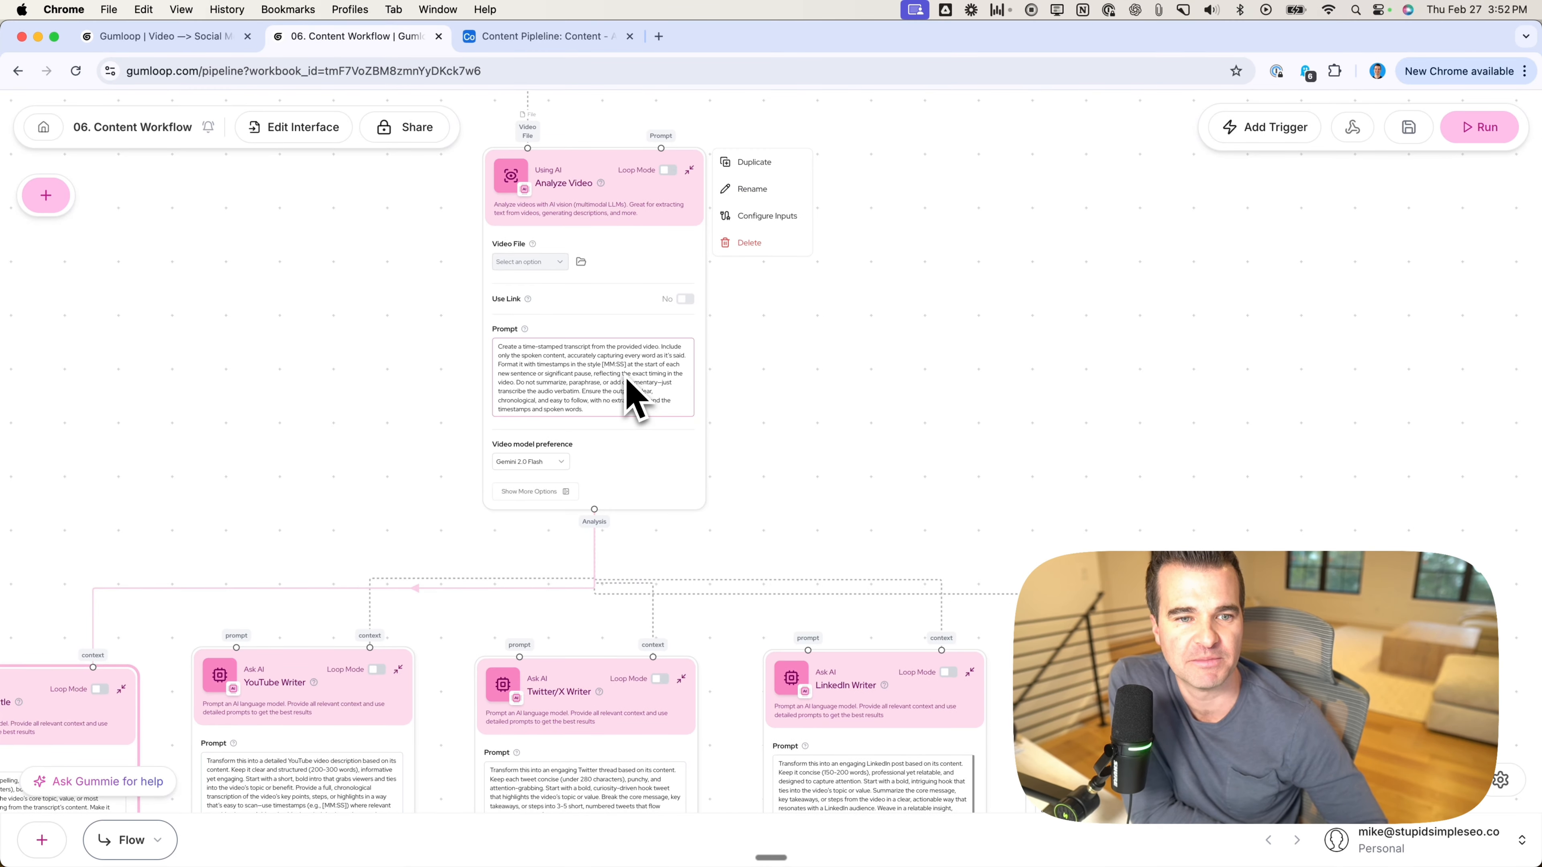
{"action": "scroll", "coordinate": [649, 440], "scroll_direction": "up", "scroll_amount": 3}
{"action": "scroll", "coordinate": [649, 441], "scroll_direction": "up", "scroll_amount": 2}
{"action": "left_click_drag", "start_coordinate": [273, 423], "coordinate": [274, 605]}
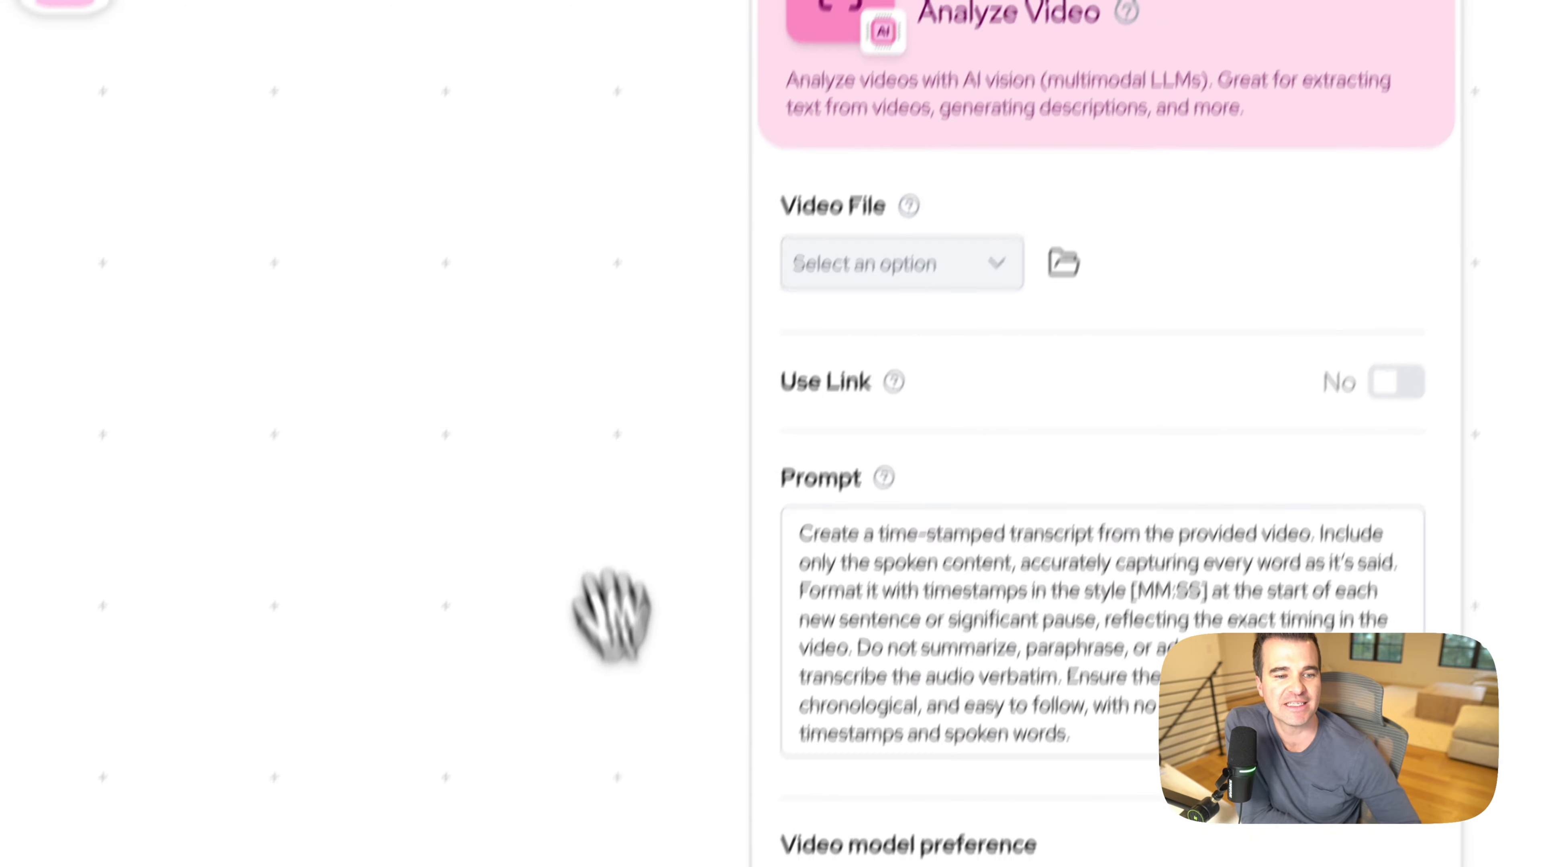
Step: Trace how the Analyze Video output feeds the Video Title, YouTube, Twitter/X, LinkedIn and TikTok writer nodes
{"action": "left_click_drag", "start_coordinate": [613, 620], "coordinate": [840, 282]}
{"action": "scroll", "coordinate": [687, 221], "scroll_direction": "down", "scroll_amount": 3}
{"action": "scroll", "coordinate": [657, 260], "scroll_direction": "down", "scroll_amount": 1}
{"action": "left_click_drag", "start_coordinate": [731, 328], "coordinate": [1109, 324]}
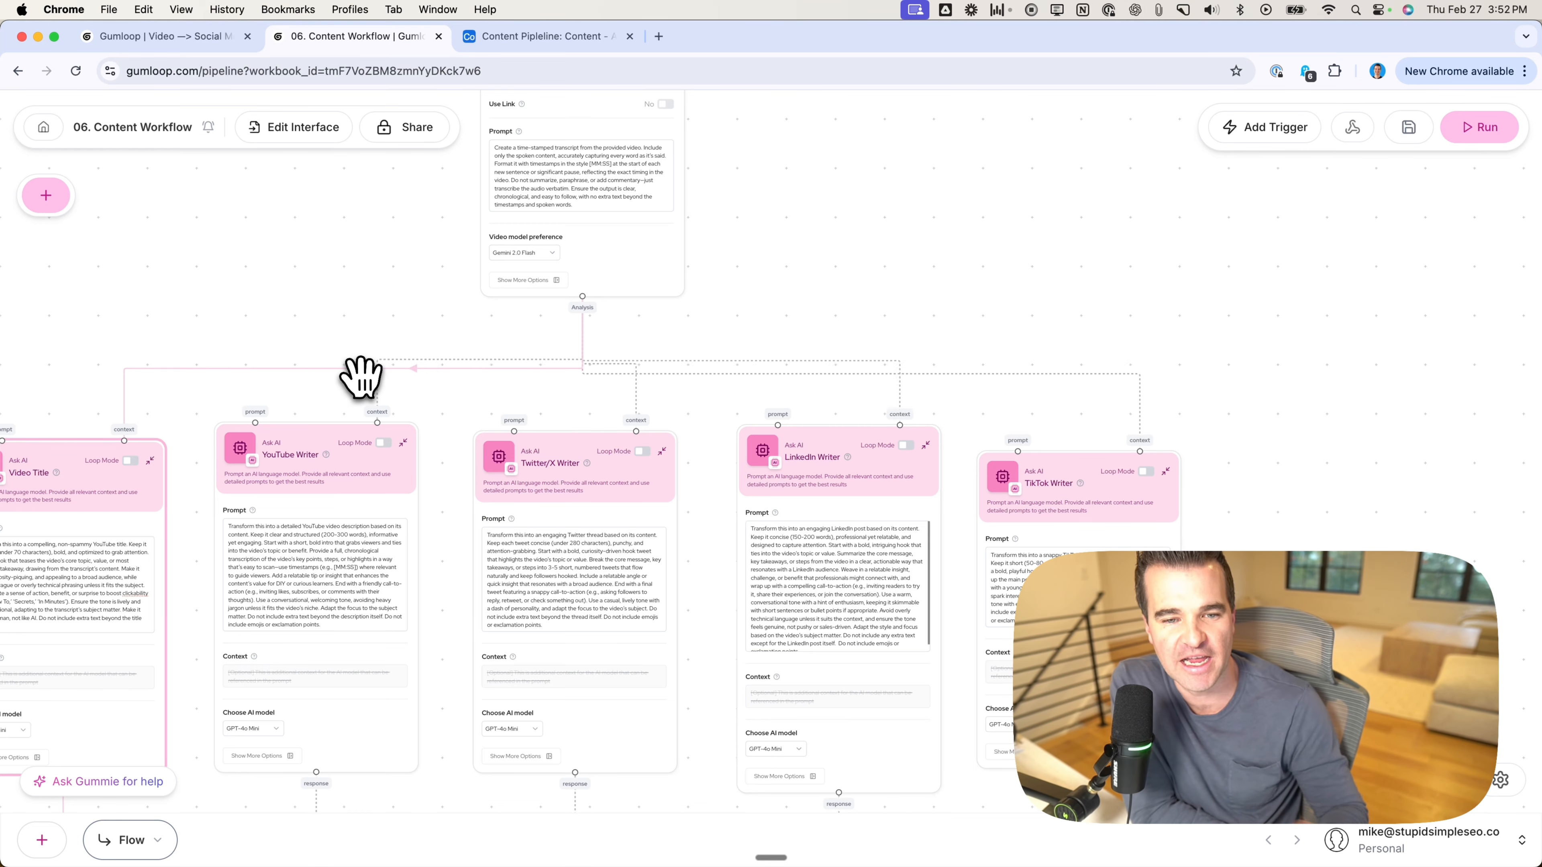
{"action": "scroll", "coordinate": [360, 252], "scroll_direction": "down", "scroll_amount": 4}
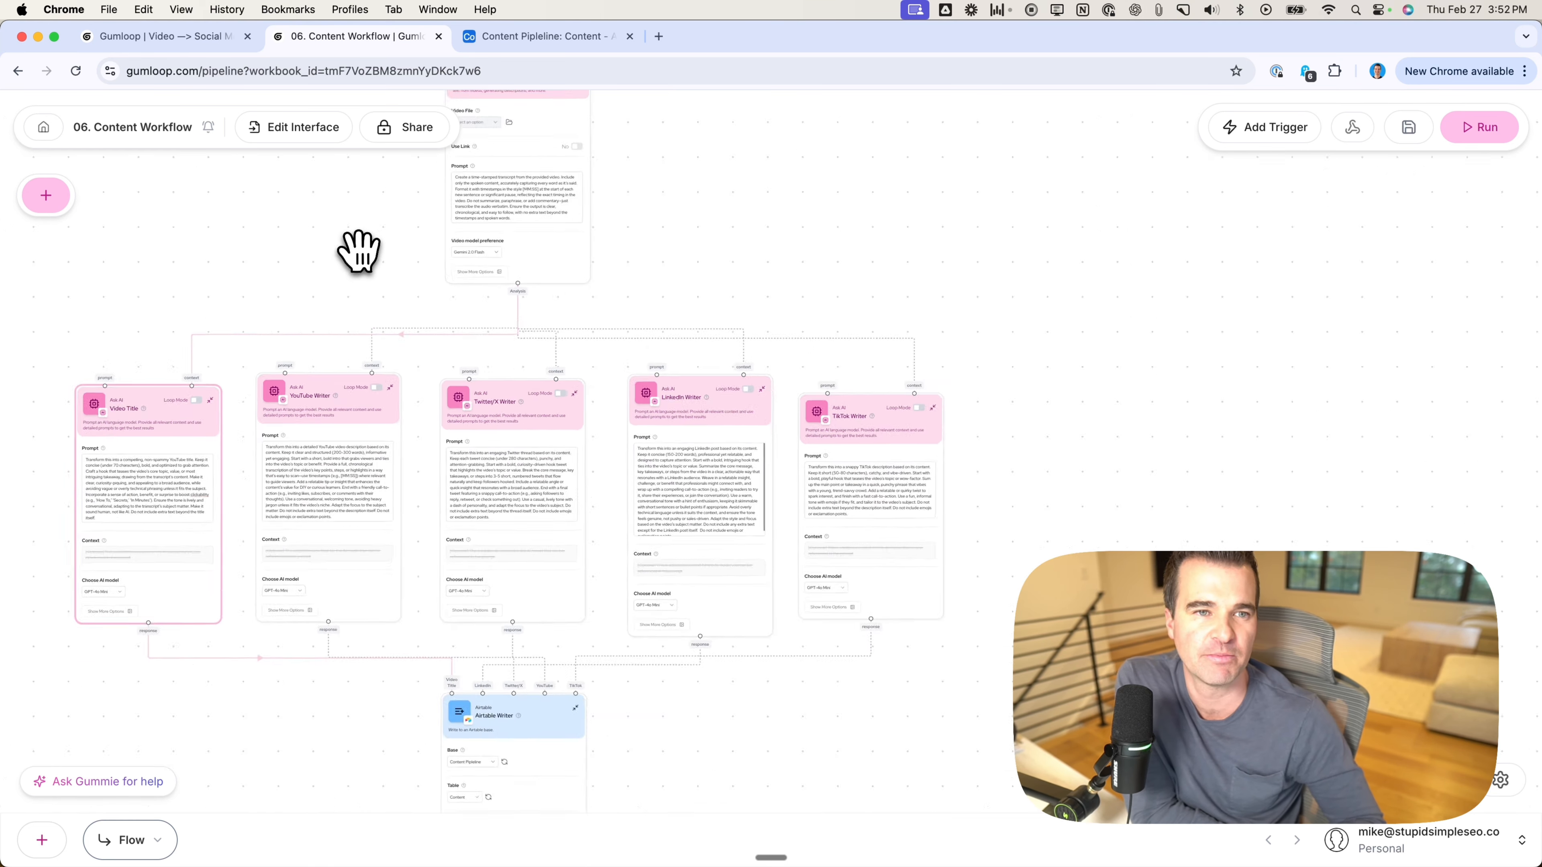
{"action": "left_click_drag", "start_coordinate": [360, 252], "coordinate": [387, 440]}
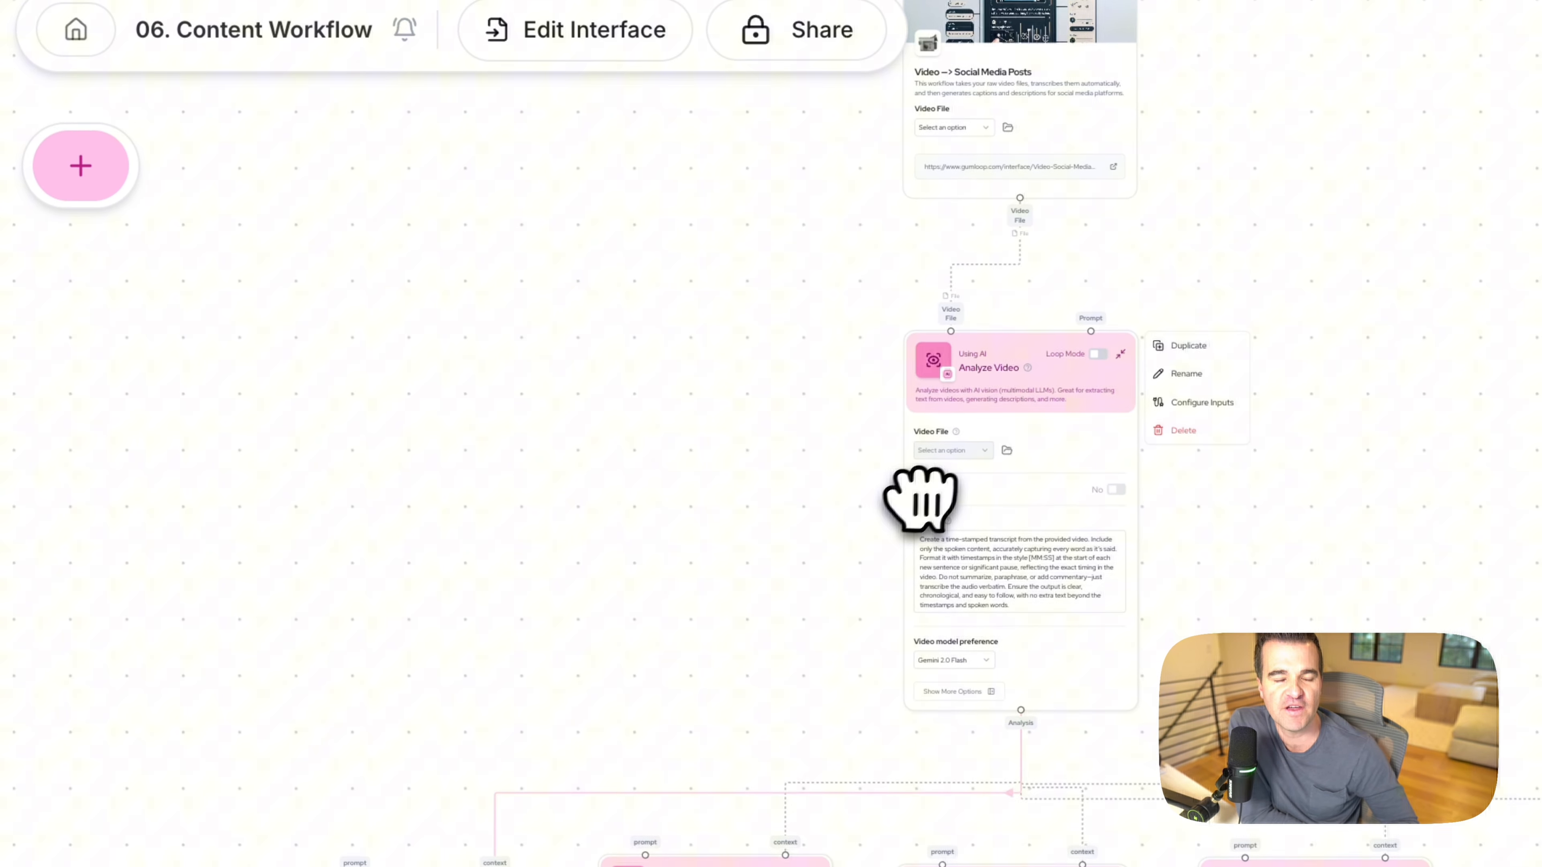
{"action": "scroll", "coordinate": [920, 498], "scroll_direction": "up", "scroll_amount": 5}
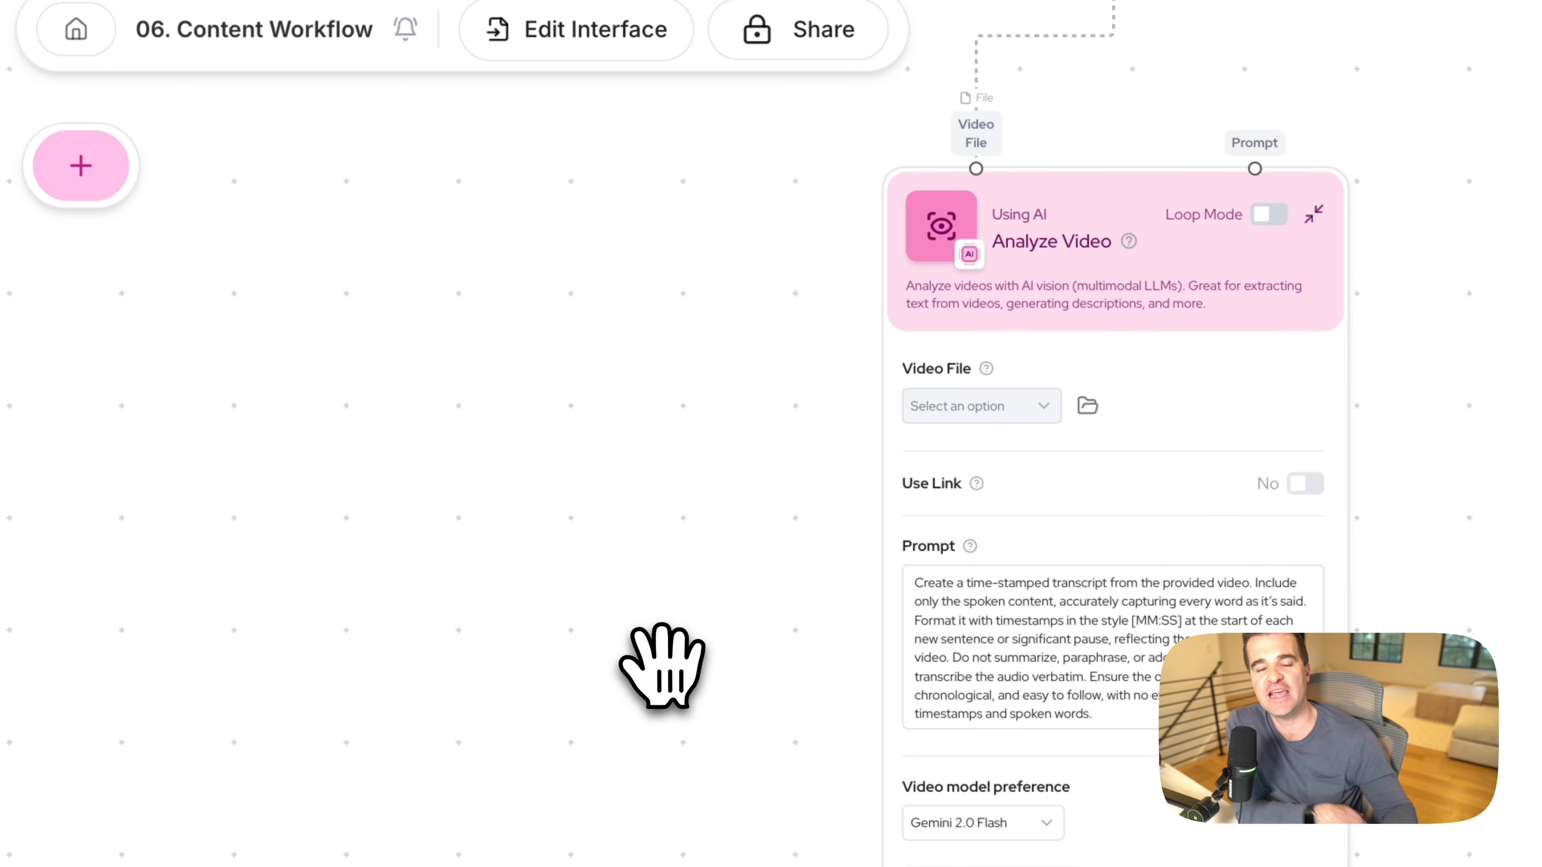
{"action": "scroll", "coordinate": [654, 664], "scroll_direction": "down", "scroll_amount": 5}
{"action": "left_click_drag", "start_coordinate": [654, 665], "coordinate": [734, 209]}
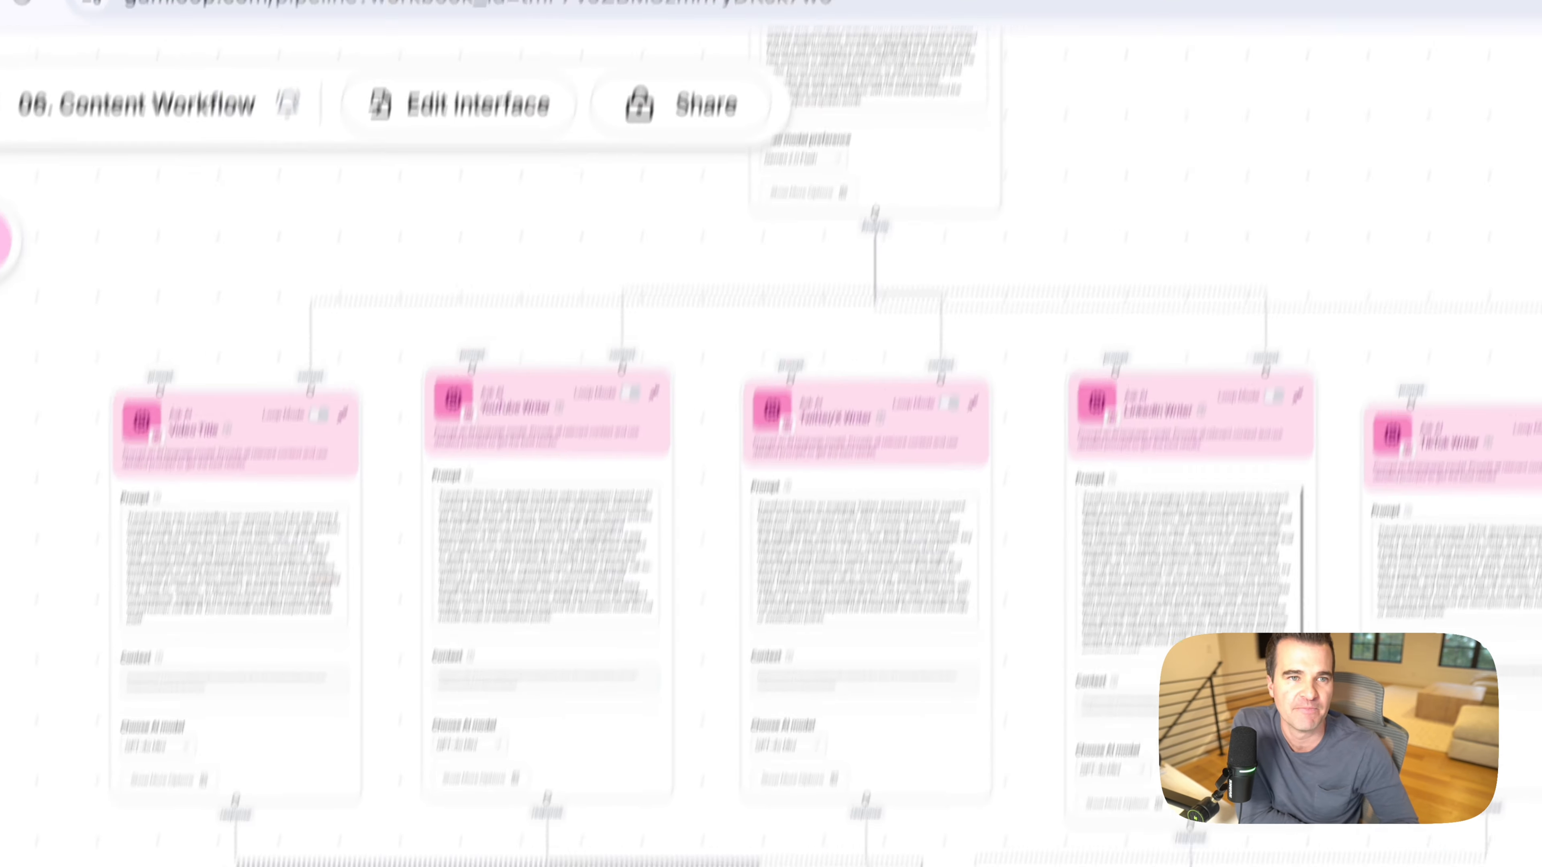
Step: Look over the generated social media posts in the Airtable content table, comparing them with the upload form and workflow
{"action": "left_click", "coordinate": [841, 60]}
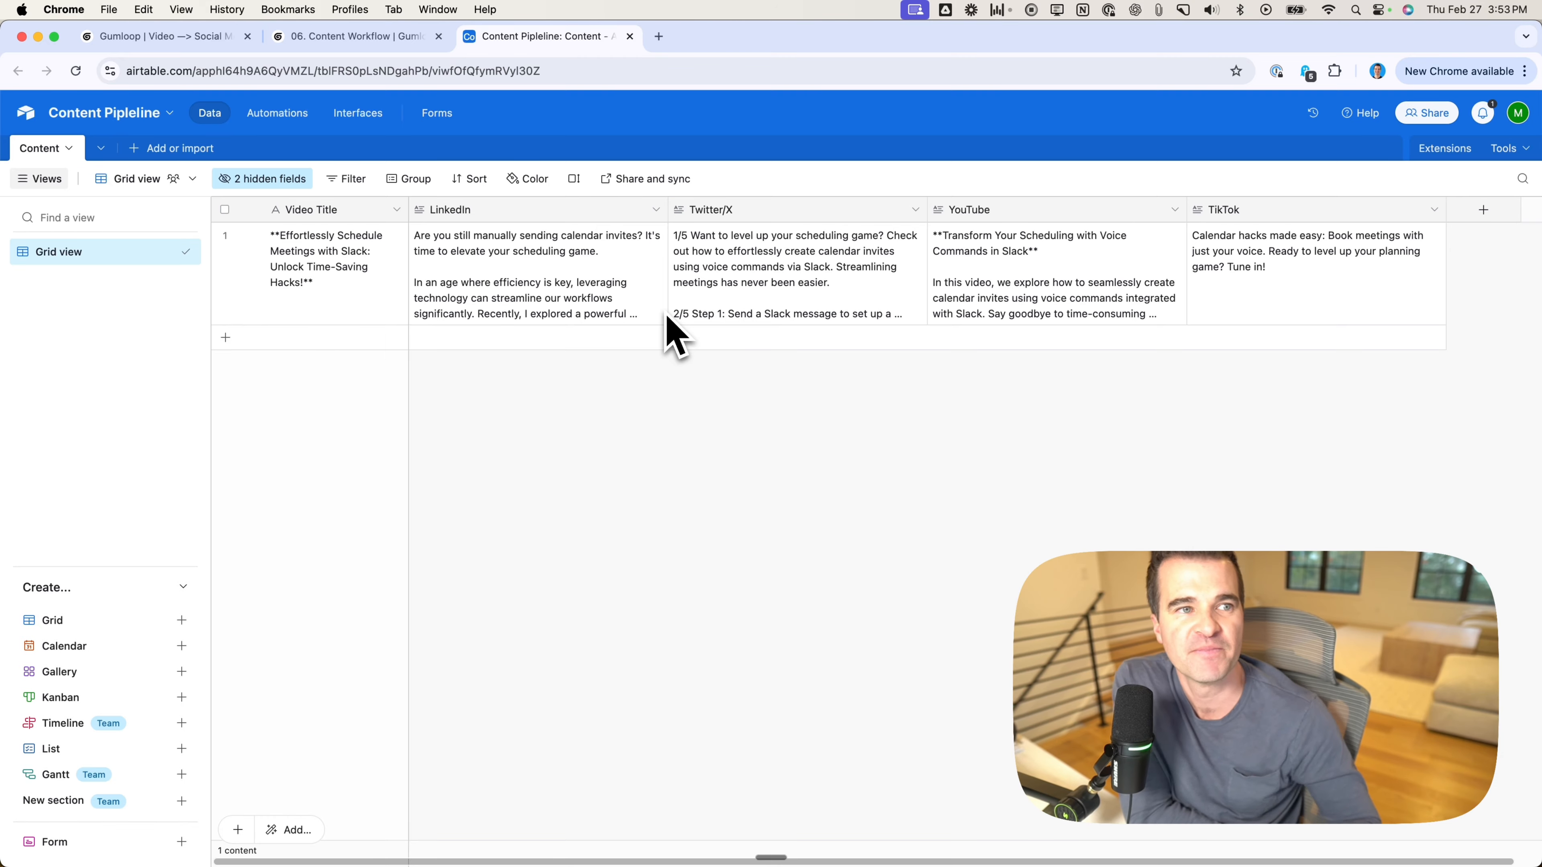
{"action": "left_click", "coordinate": [152, 38]}
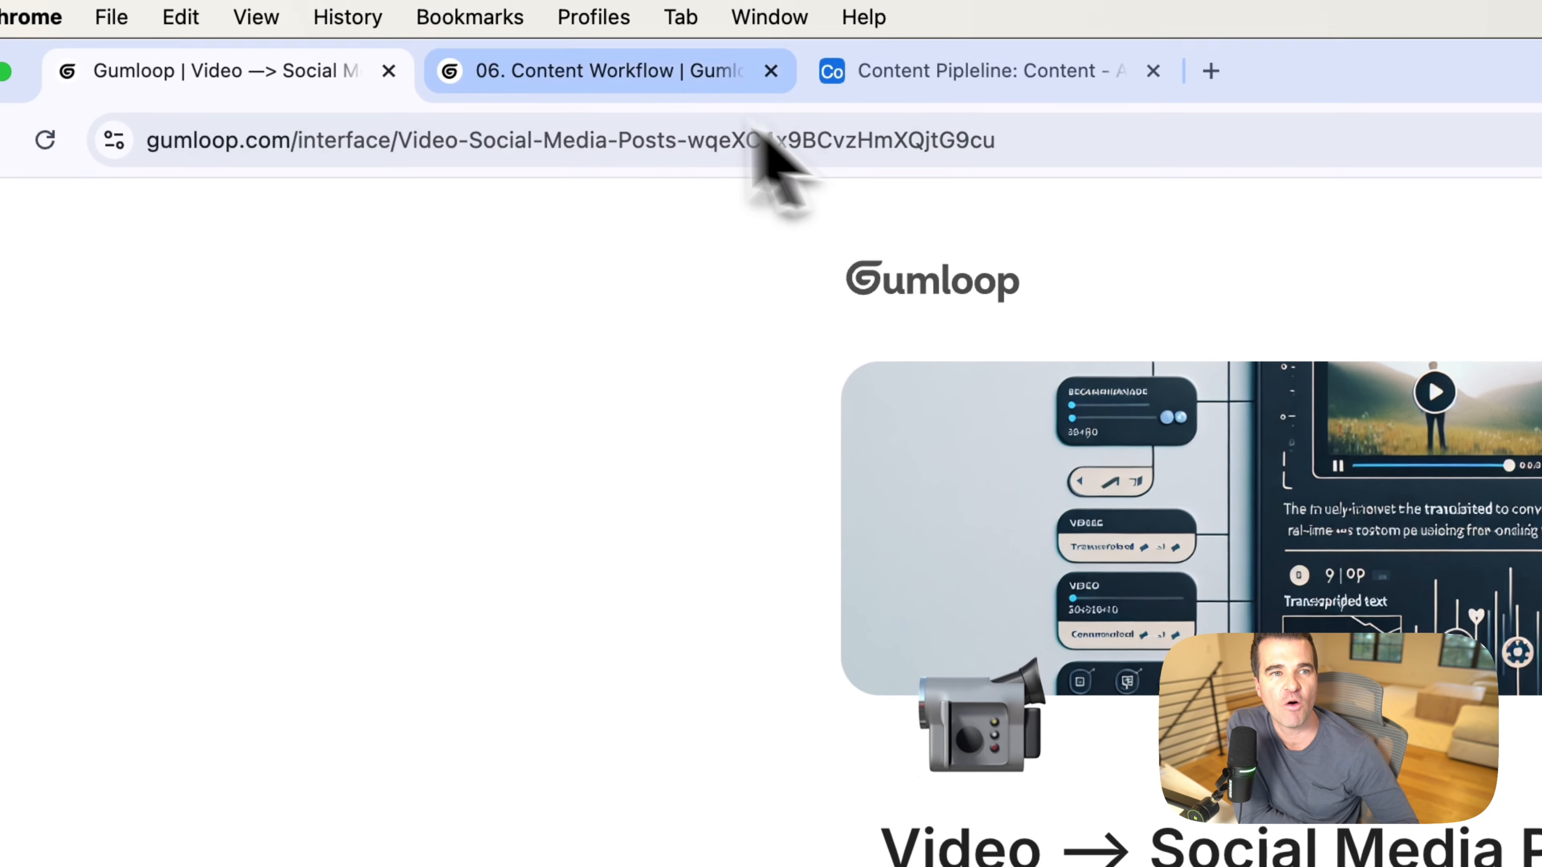
{"action": "left_click", "coordinate": [602, 56]}
{"action": "left_click", "coordinate": [856, 76]}
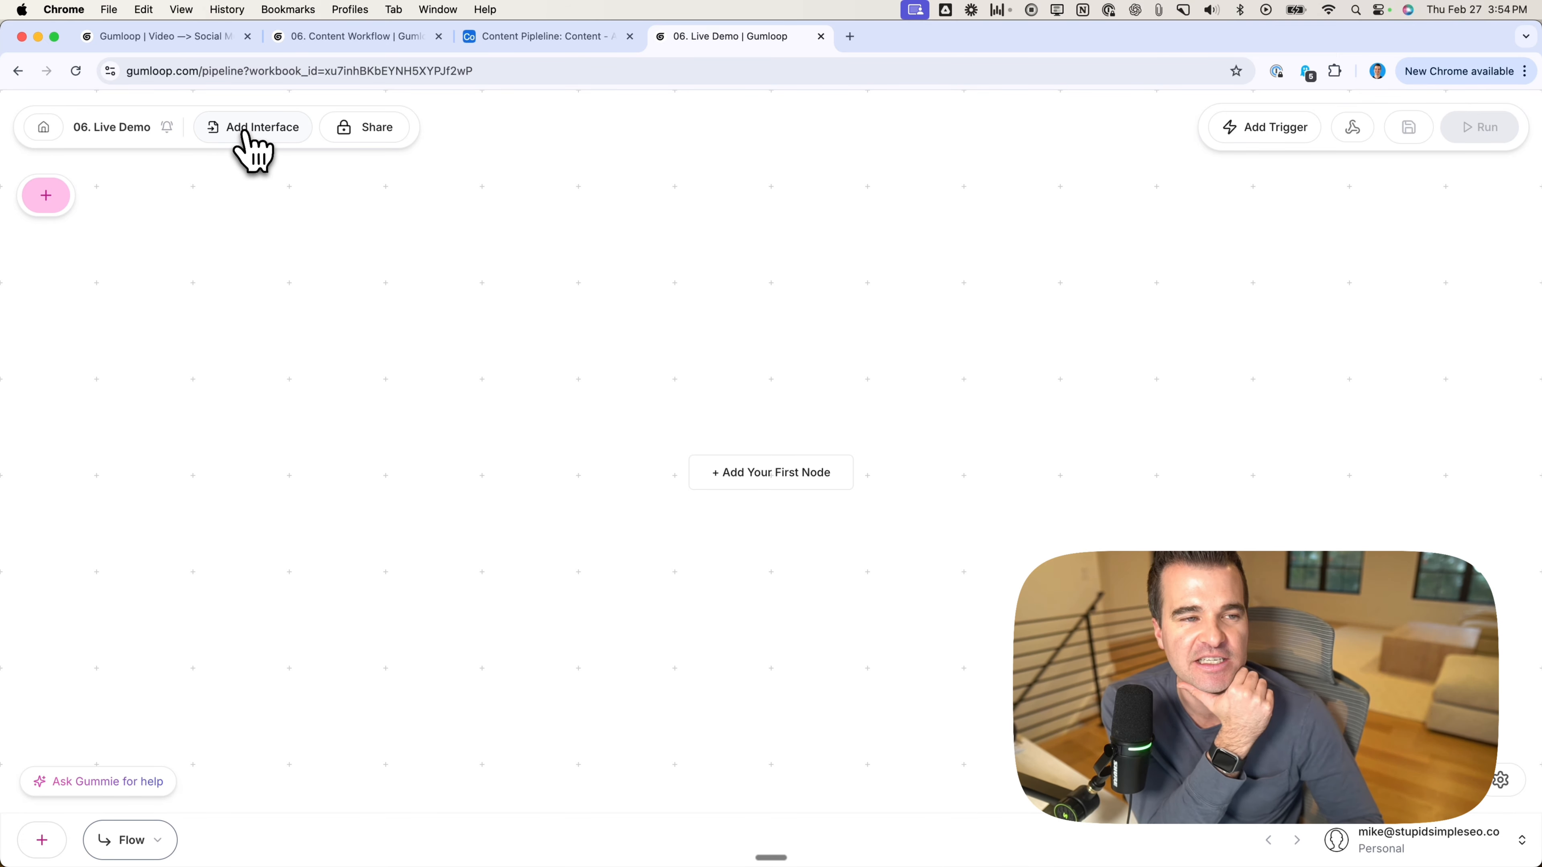
Step: Add an interface titled "Video —> Social Media Posts" to the Live Demo flow, described as transcribing raw videos and generating social media captions and descriptions
{"action": "left_click", "coordinate": [258, 138]}
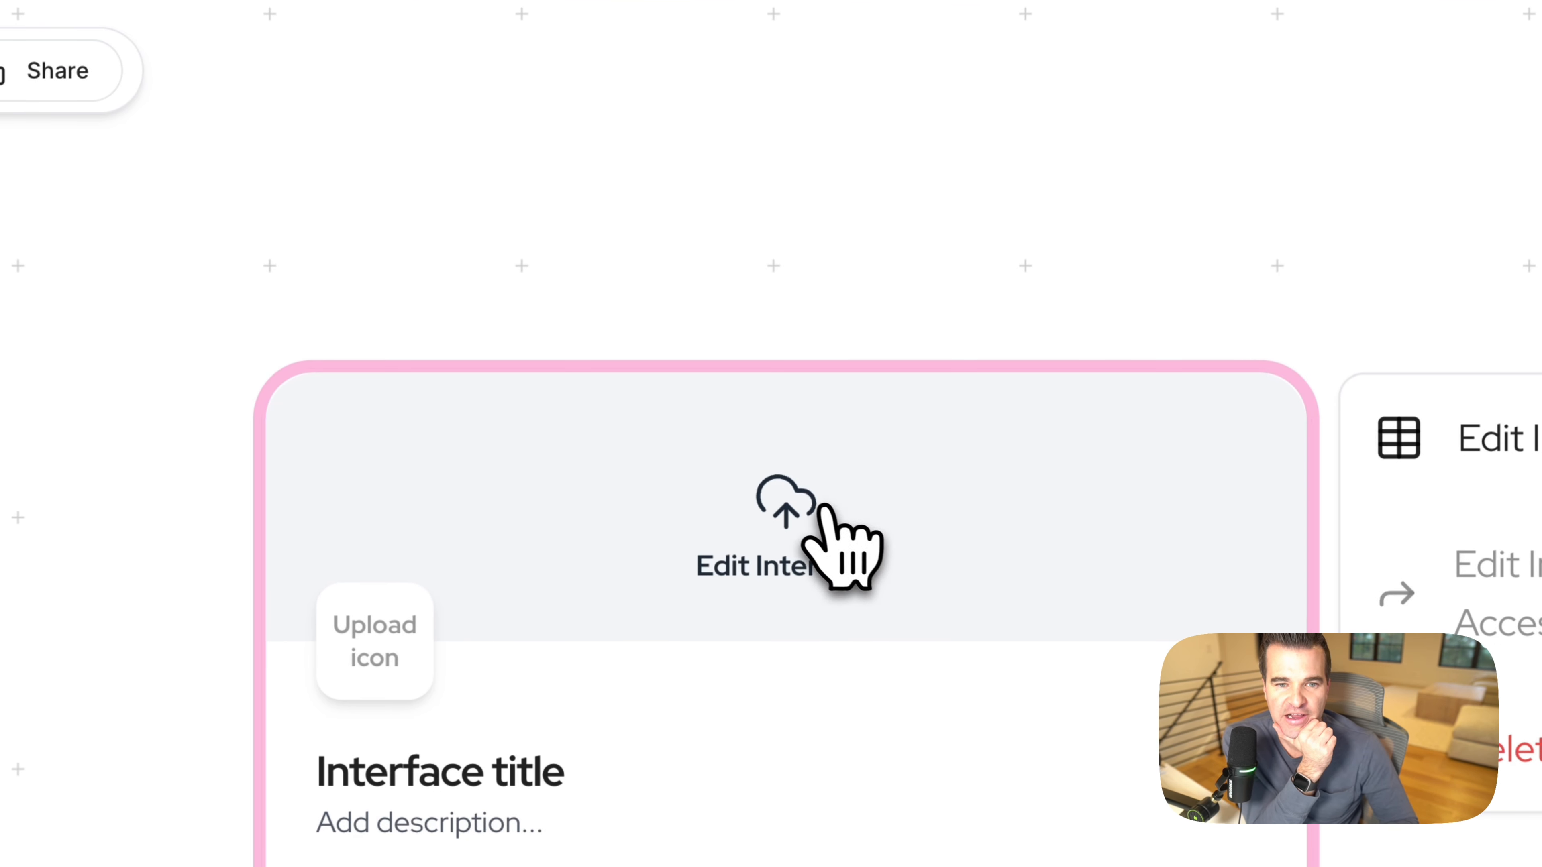
{"action": "left_click", "coordinate": [780, 524]}
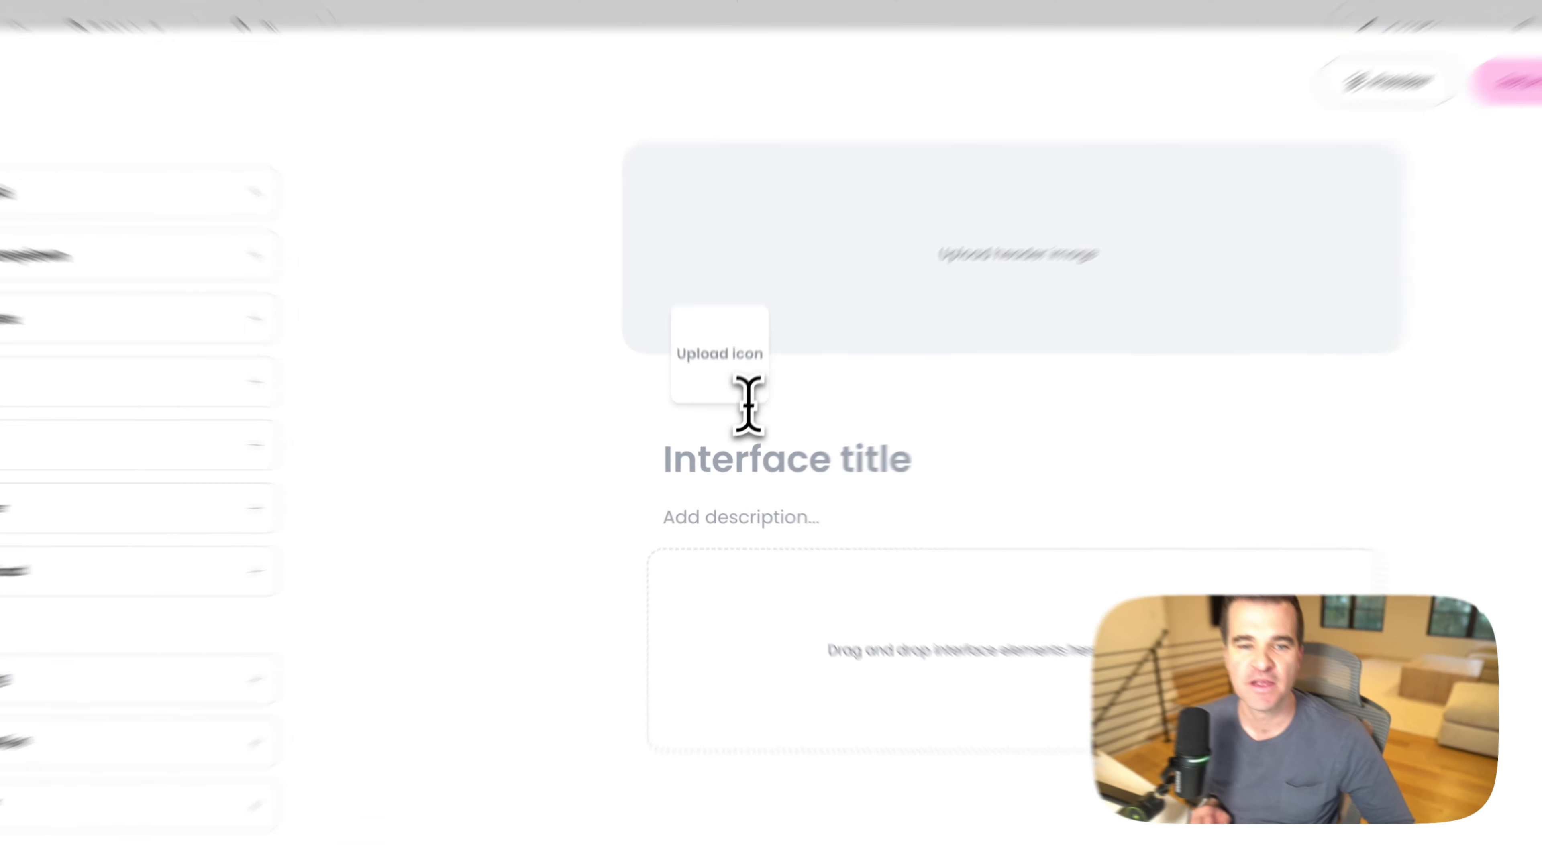
{"action": "left_click", "coordinate": [742, 469]}
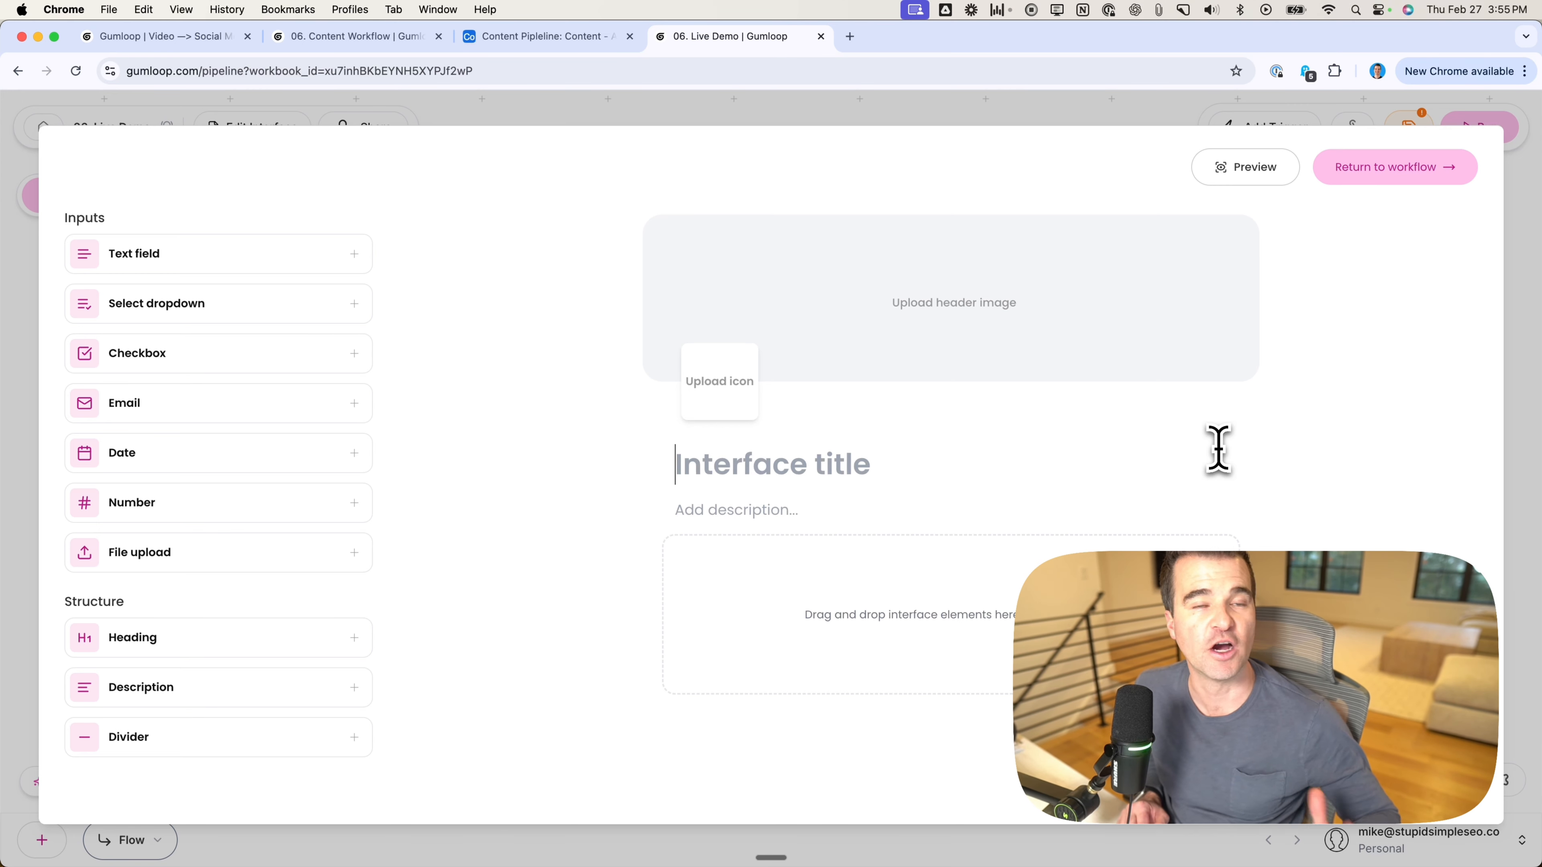
{"action": "type", "text": "Video —> Social Media"}
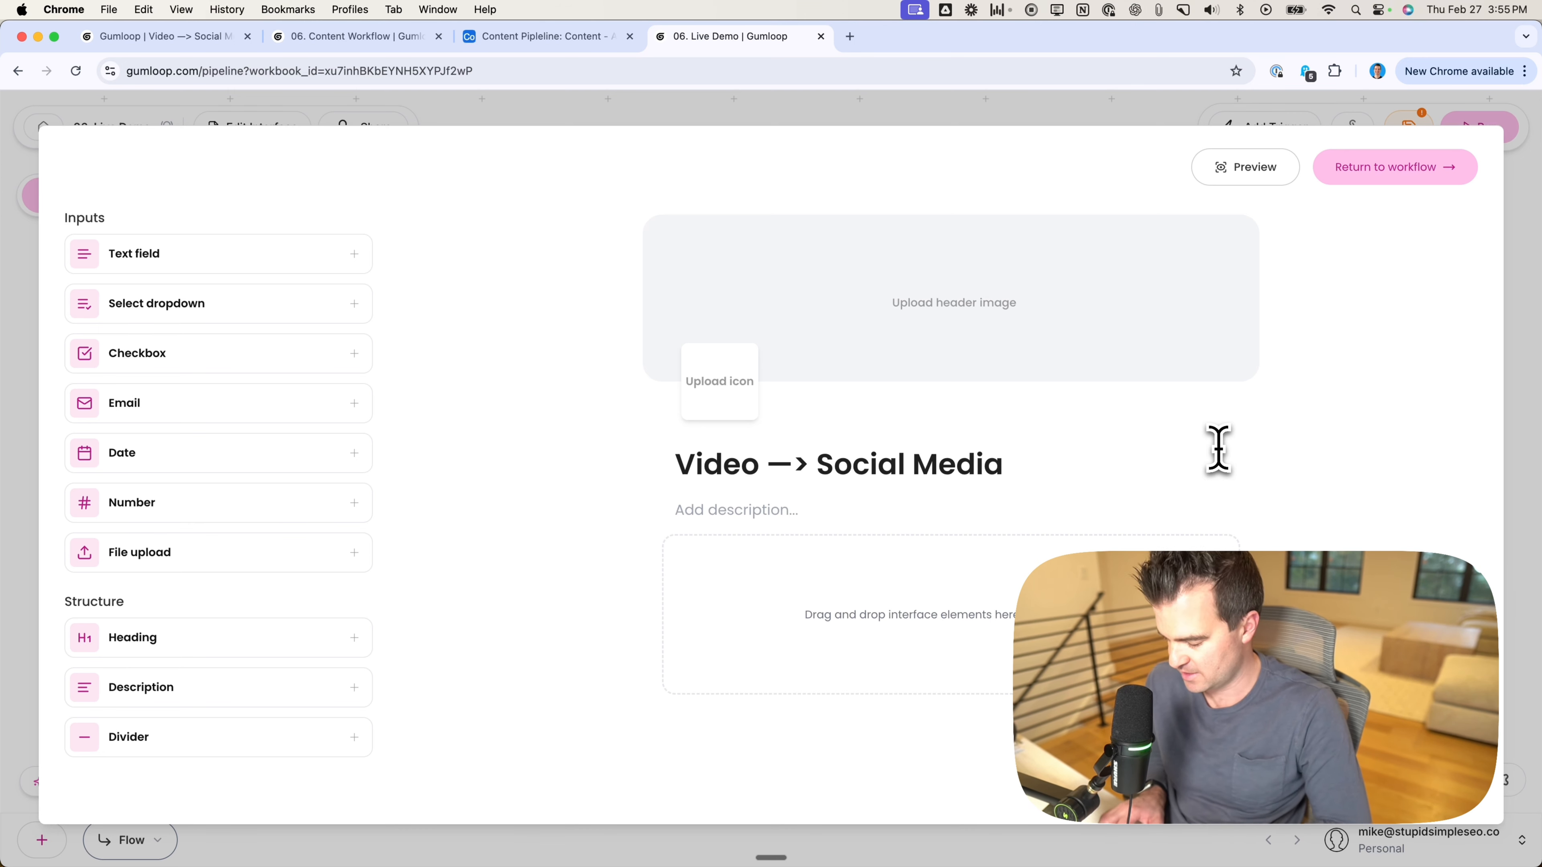
{"action": "type", "text": "Posts"}
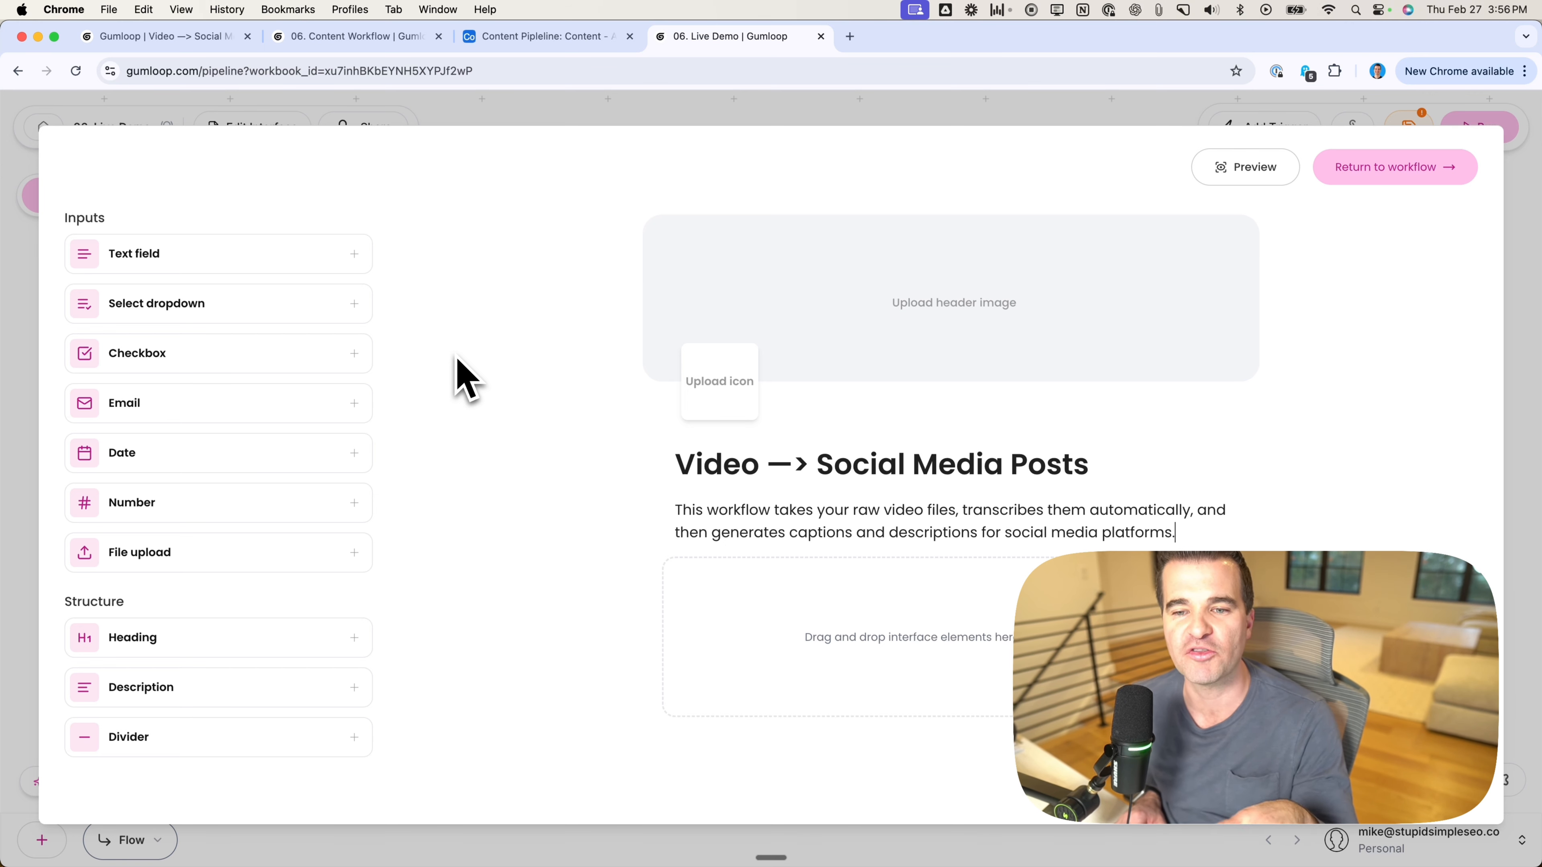
{"action": "left_click", "coordinate": [715, 528]}
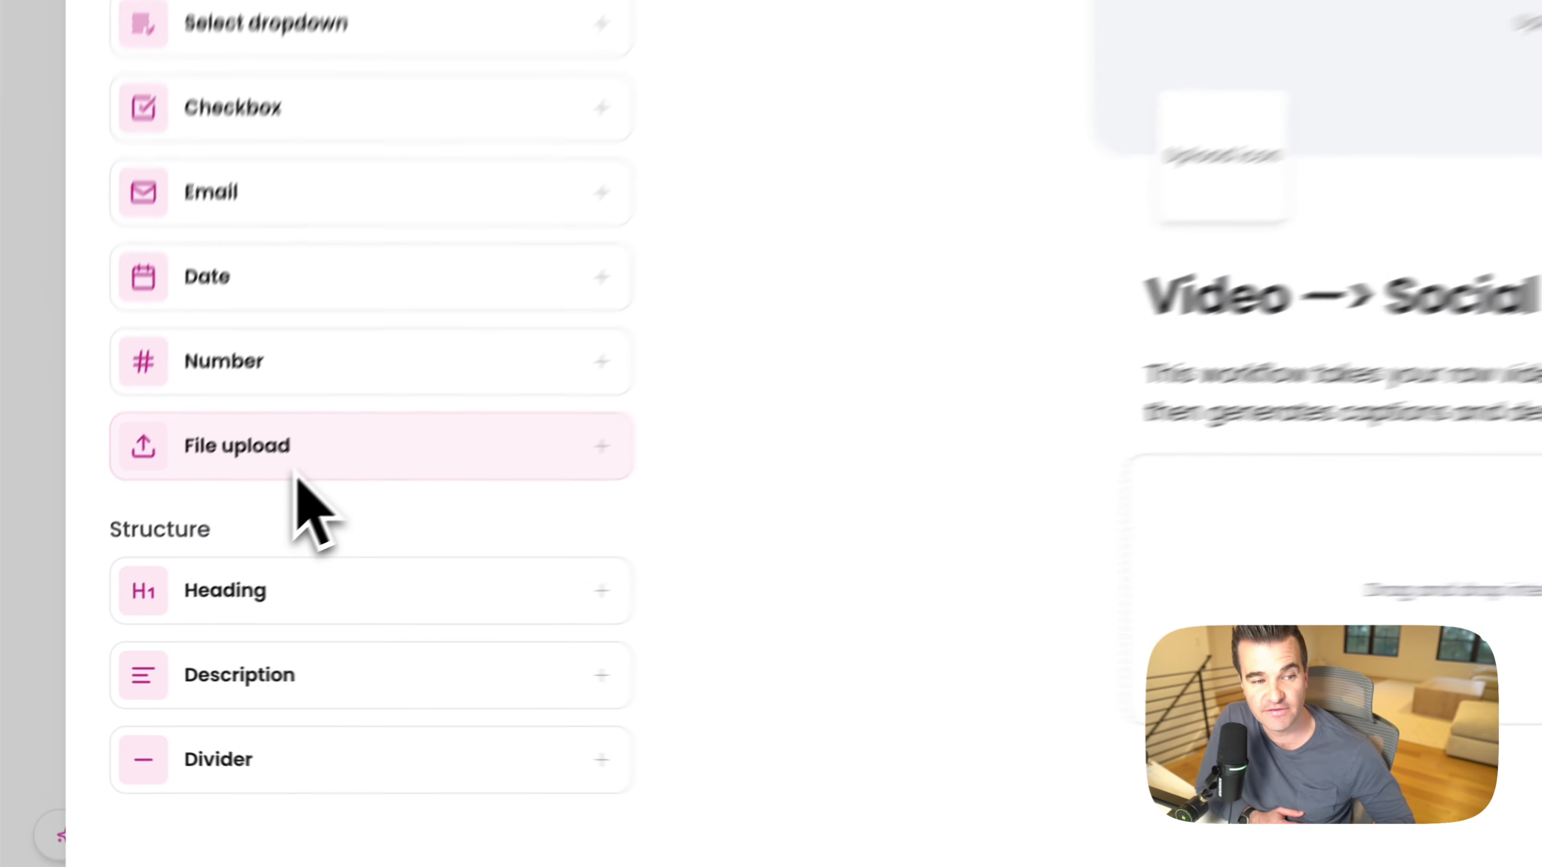
Step: Add a file upload input labelled "Video File" to the interface, preview the form and return to editing
{"action": "left_click_drag", "start_coordinate": [176, 571], "coordinate": [947, 629]}
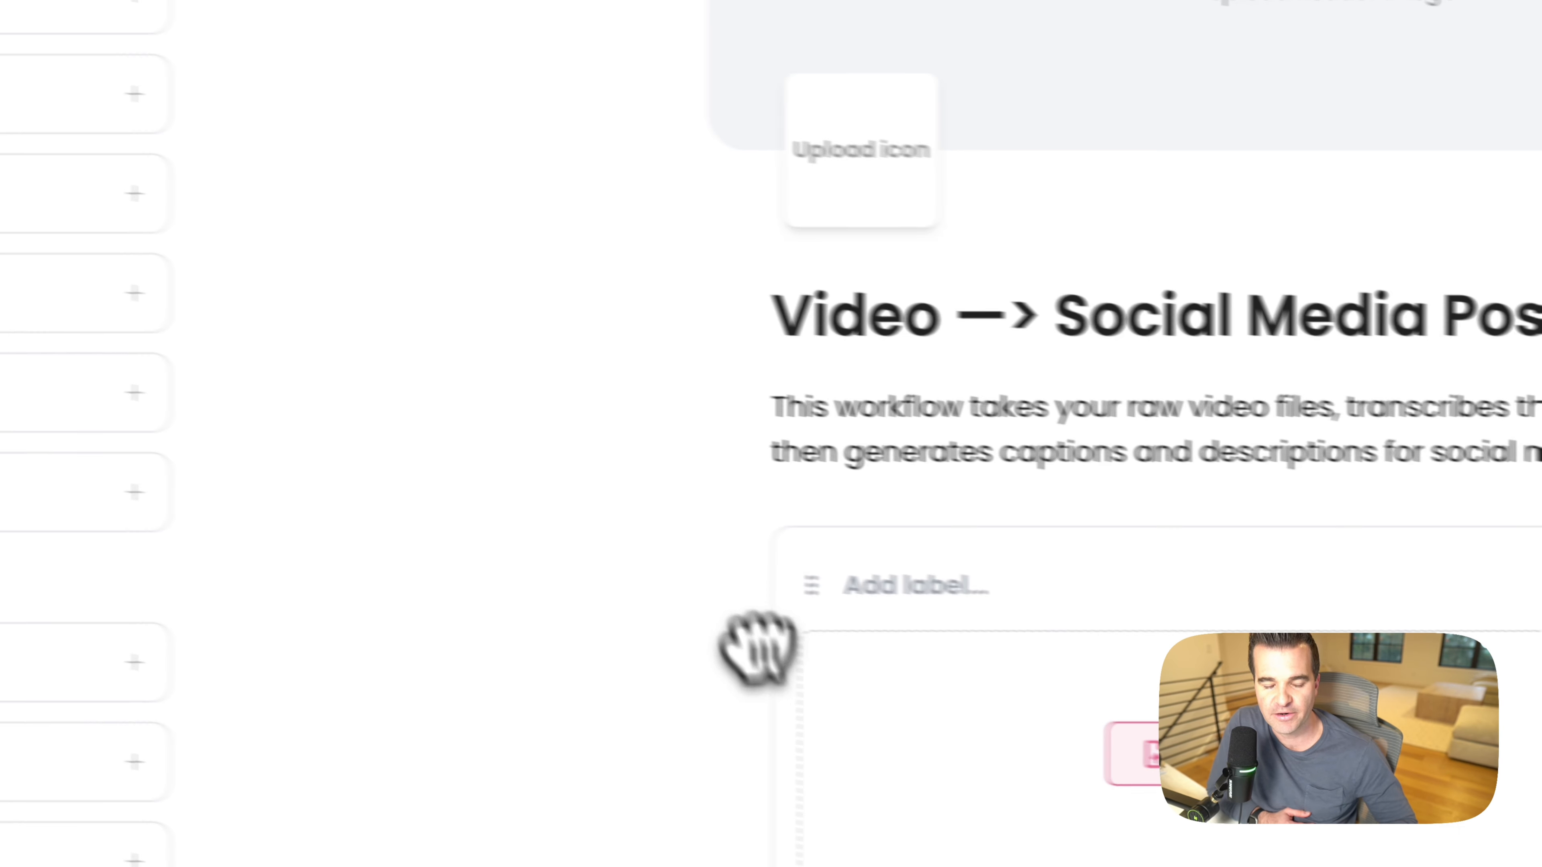
{"action": "type", "text": "Video File"}
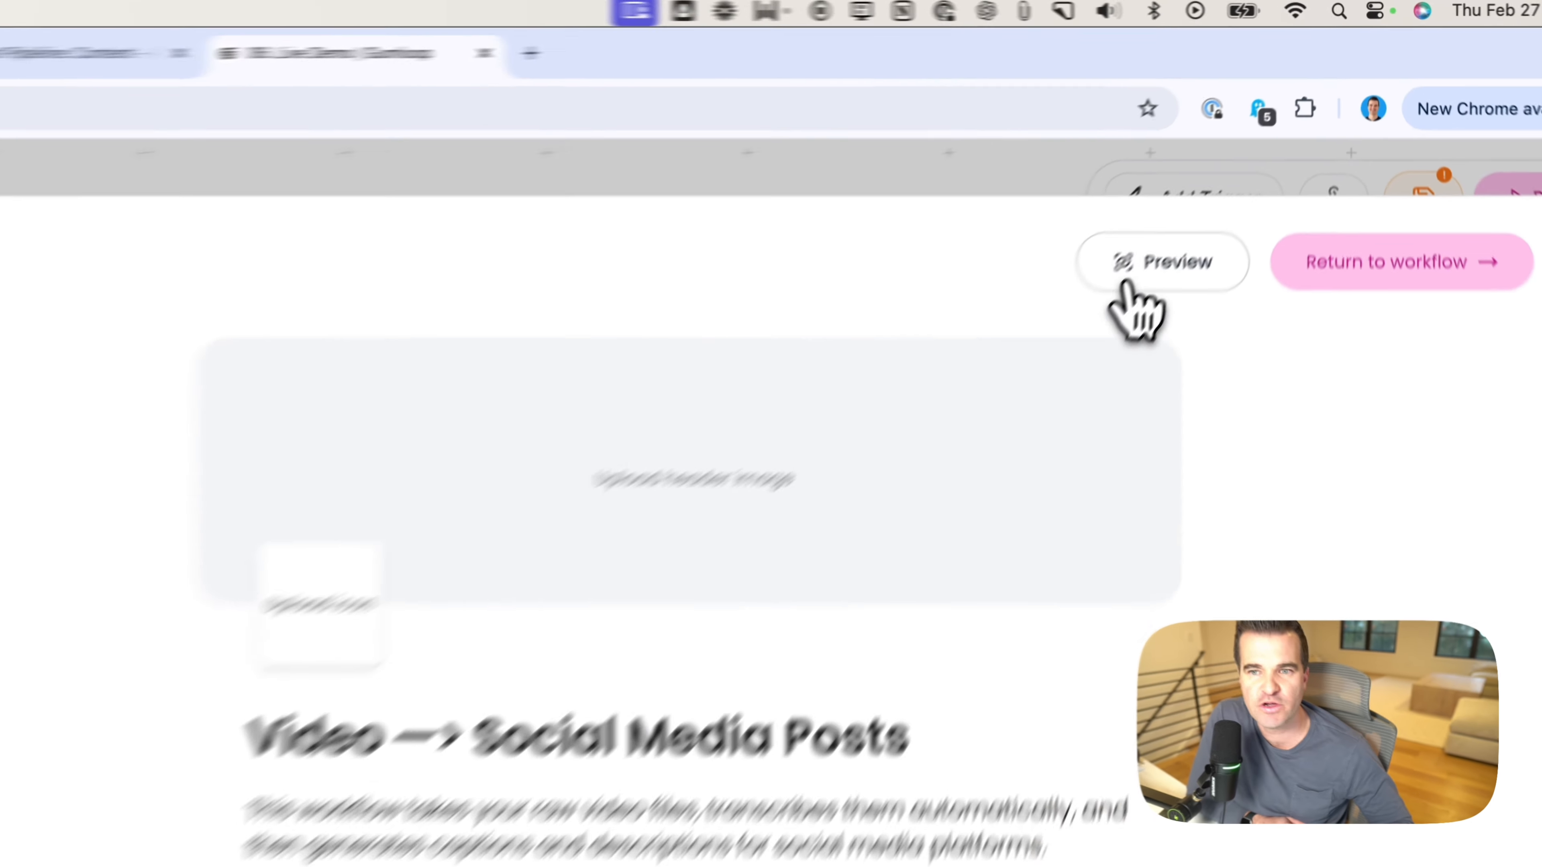
{"action": "left_click", "coordinate": [1221, 165]}
{"action": "left_click", "coordinate": [1083, 328]}
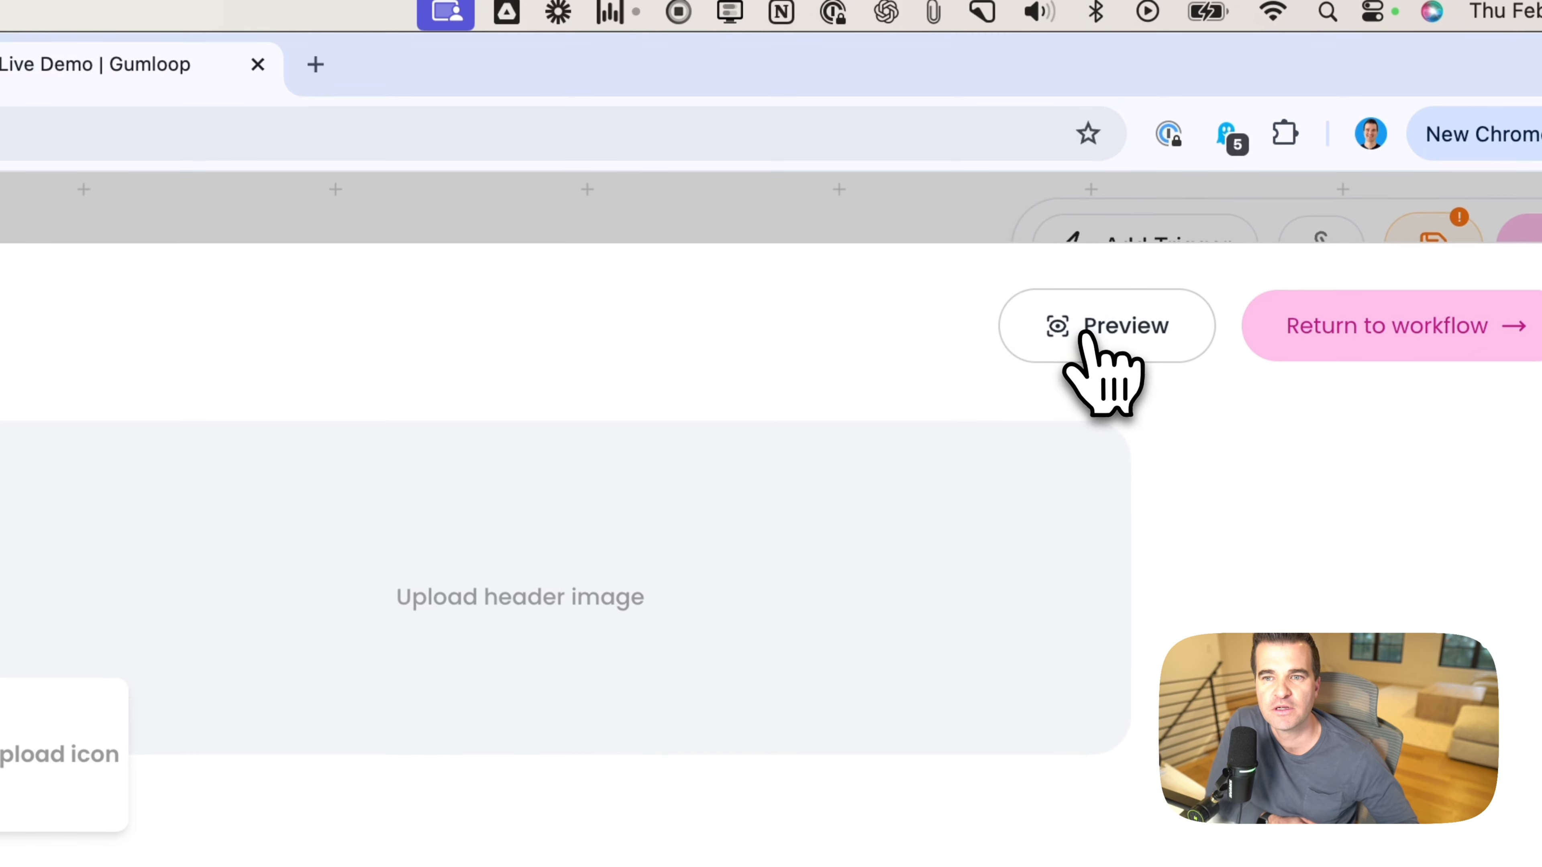
{"action": "left_click", "coordinate": [1087, 331]}
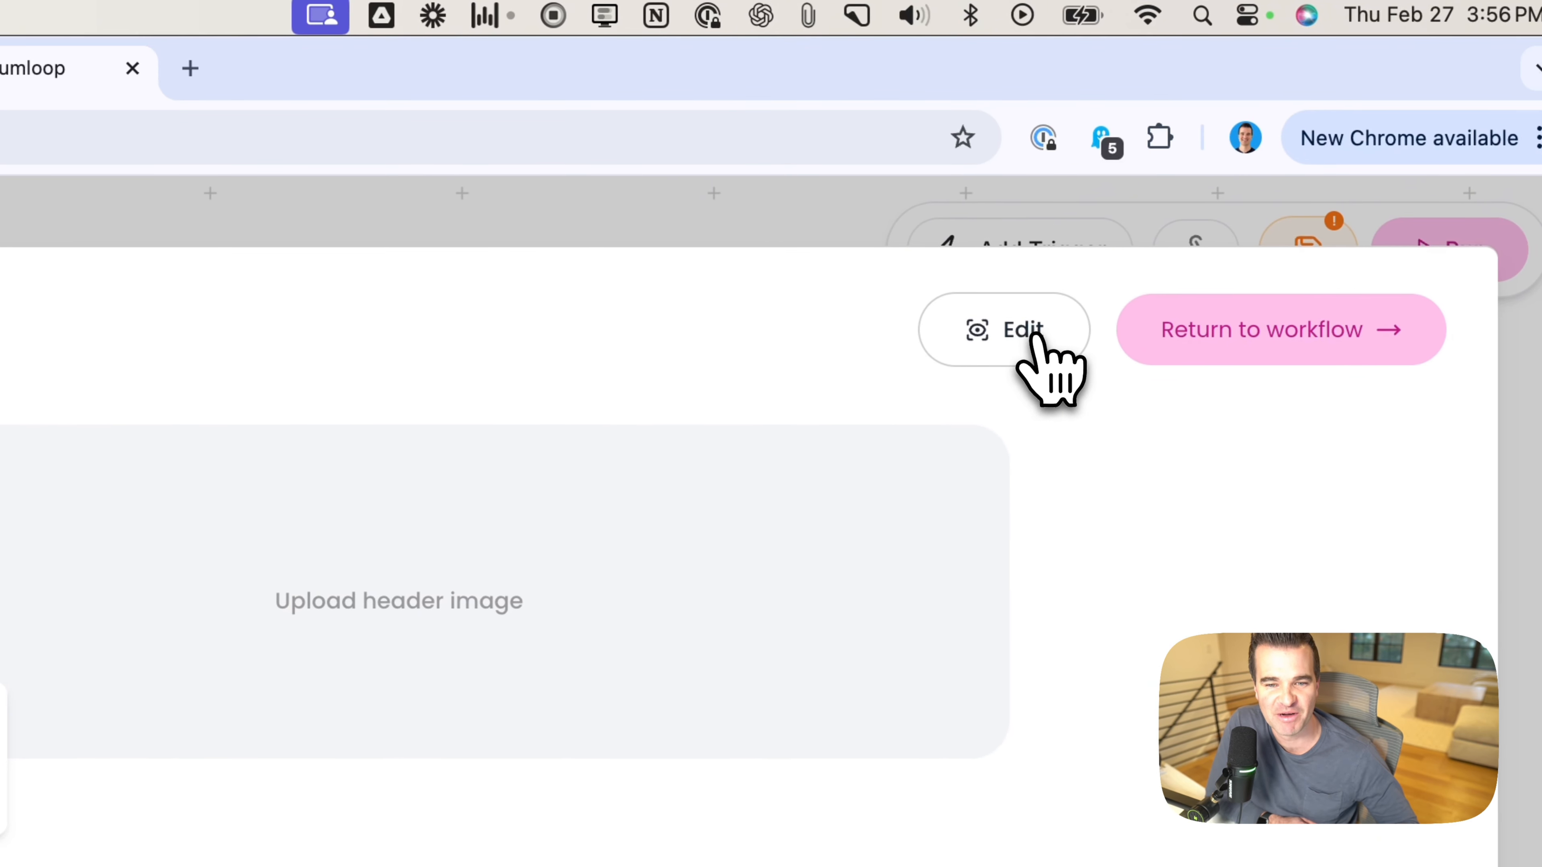
{"action": "left_click", "coordinate": [1032, 340]}
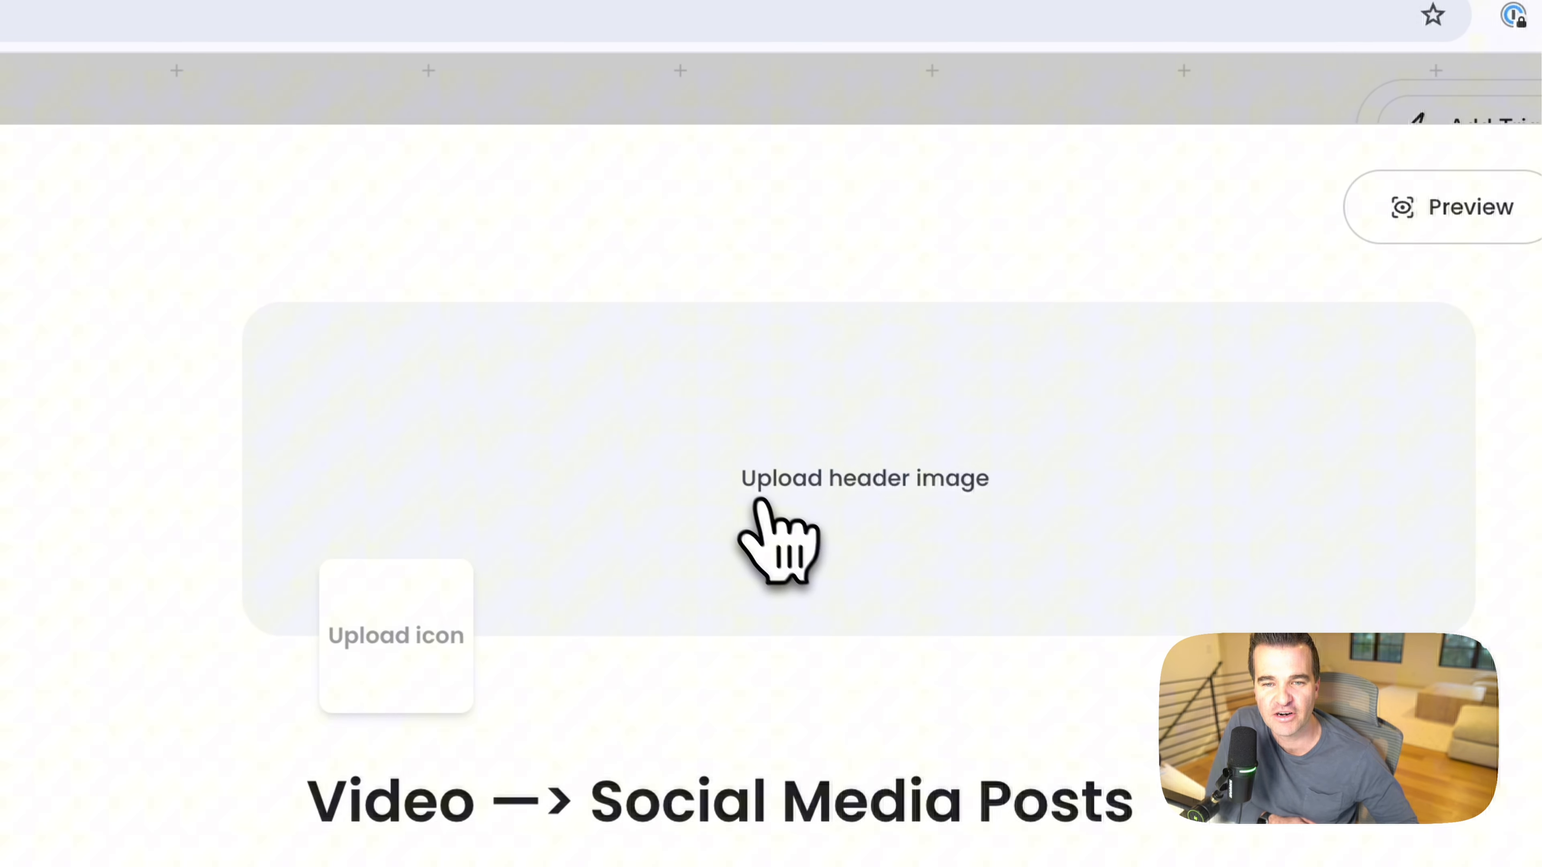
Step: Generate an AI header image from a prompt describing a workflow that transcribes video files and generates social media captions, and apply it to the interface
{"action": "left_click", "coordinate": [842, 489]}
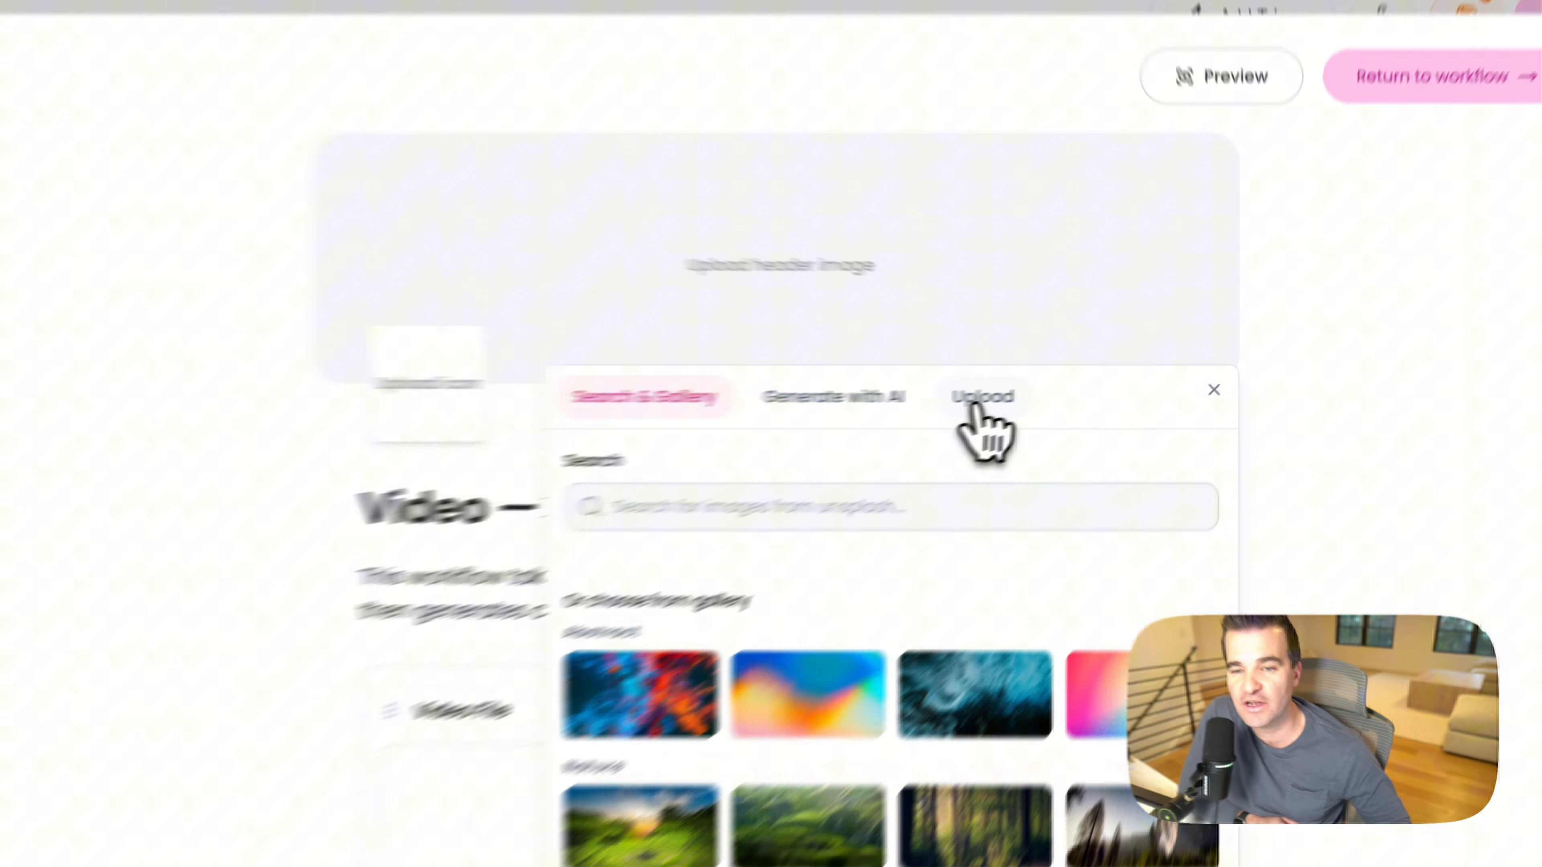
{"action": "left_click", "coordinate": [1073, 383]}
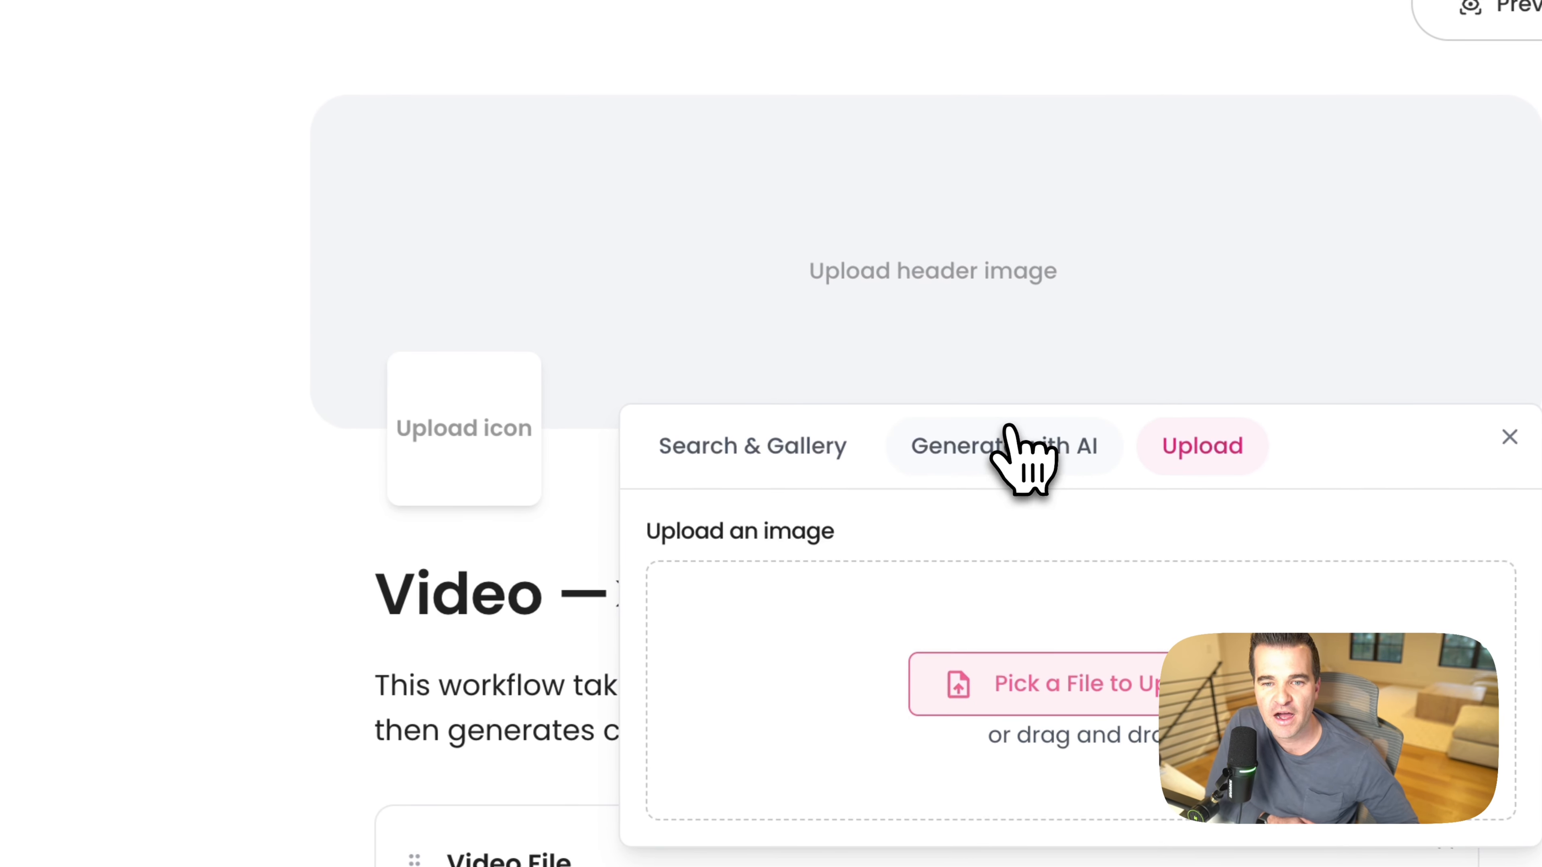
{"action": "left_click", "coordinate": [1008, 432]}
{"action": "left_click", "coordinate": [757, 598]}
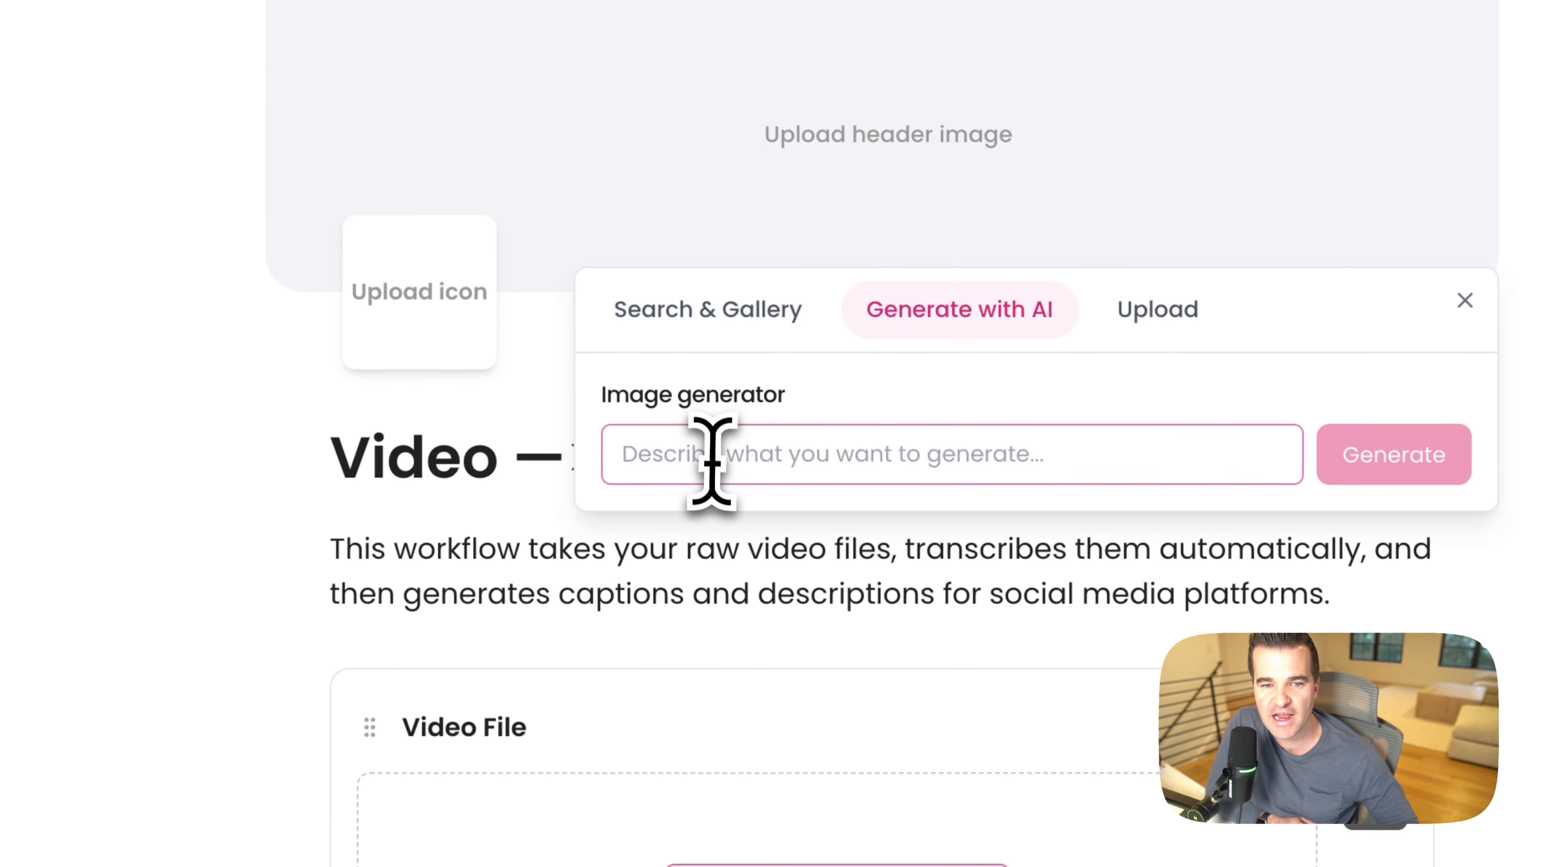
{"action": "left_click", "coordinate": [712, 459]}
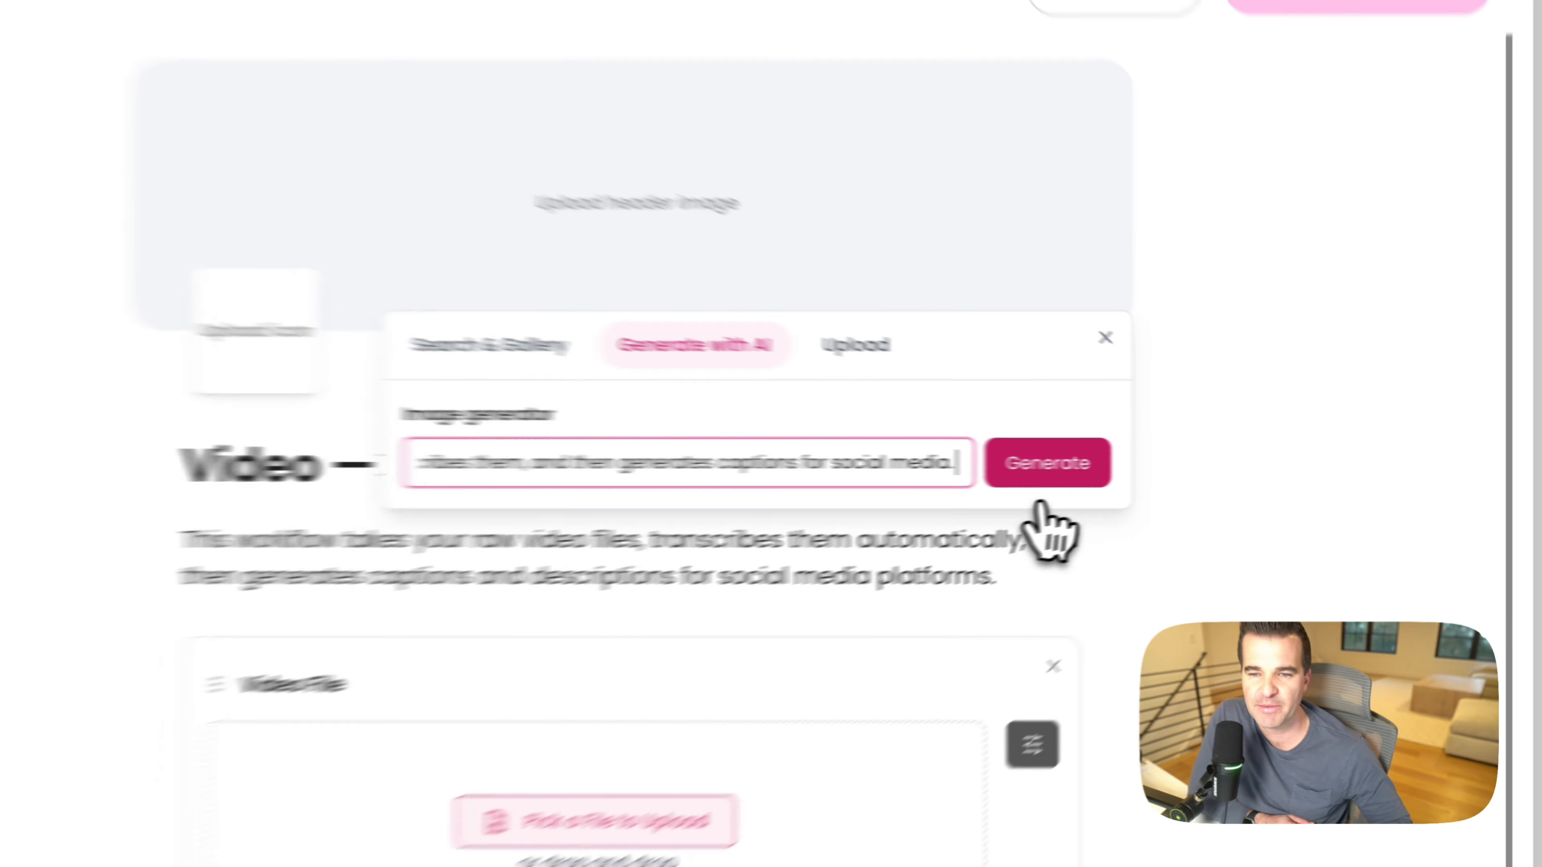
{"action": "left_click", "coordinate": [1204, 462]}
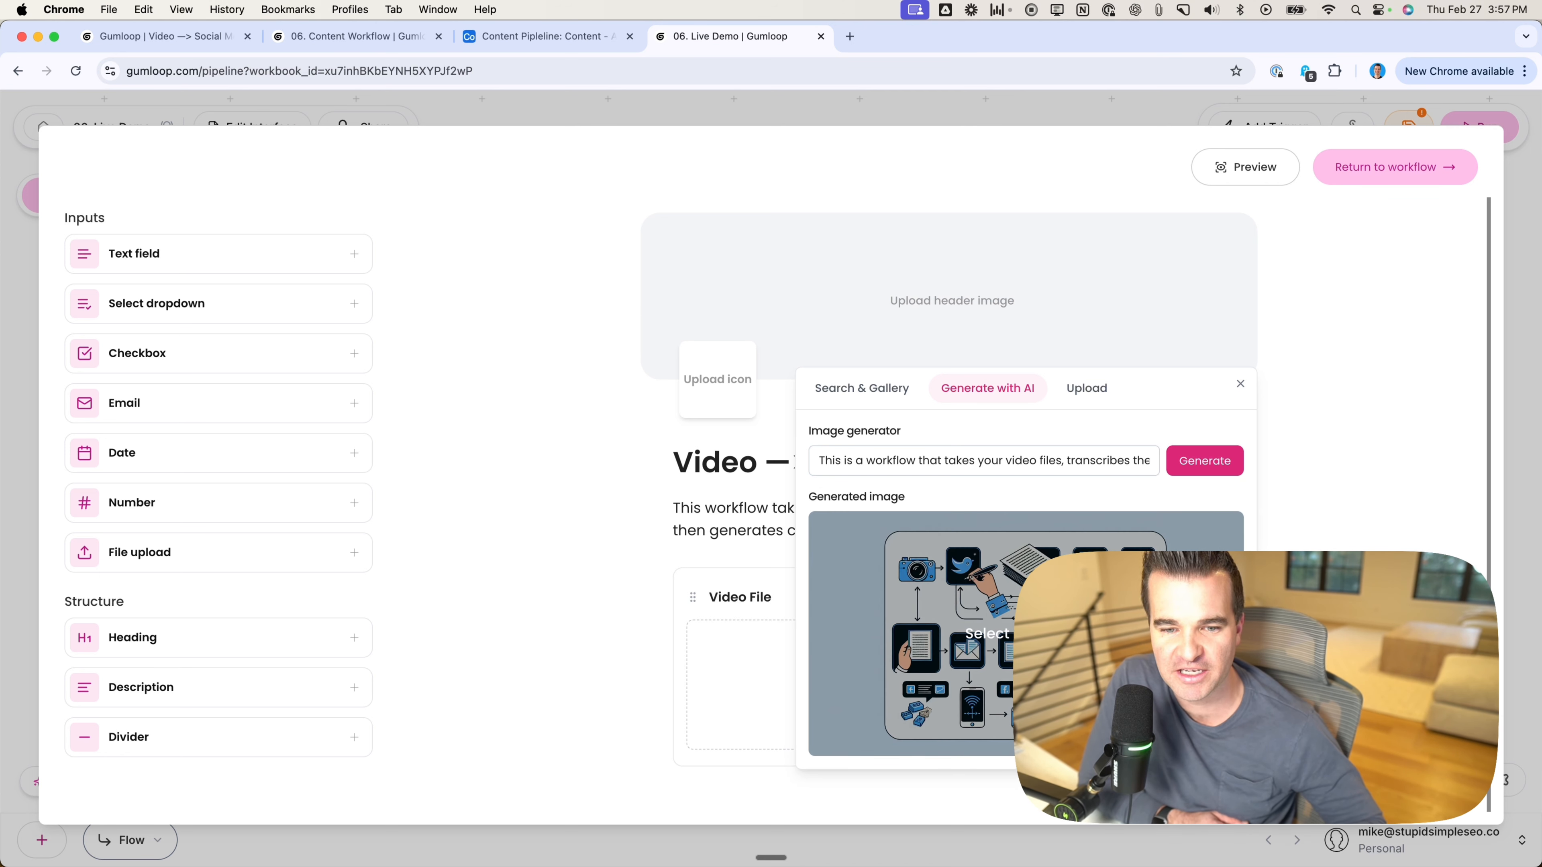
{"action": "left_click", "coordinate": [993, 639]}
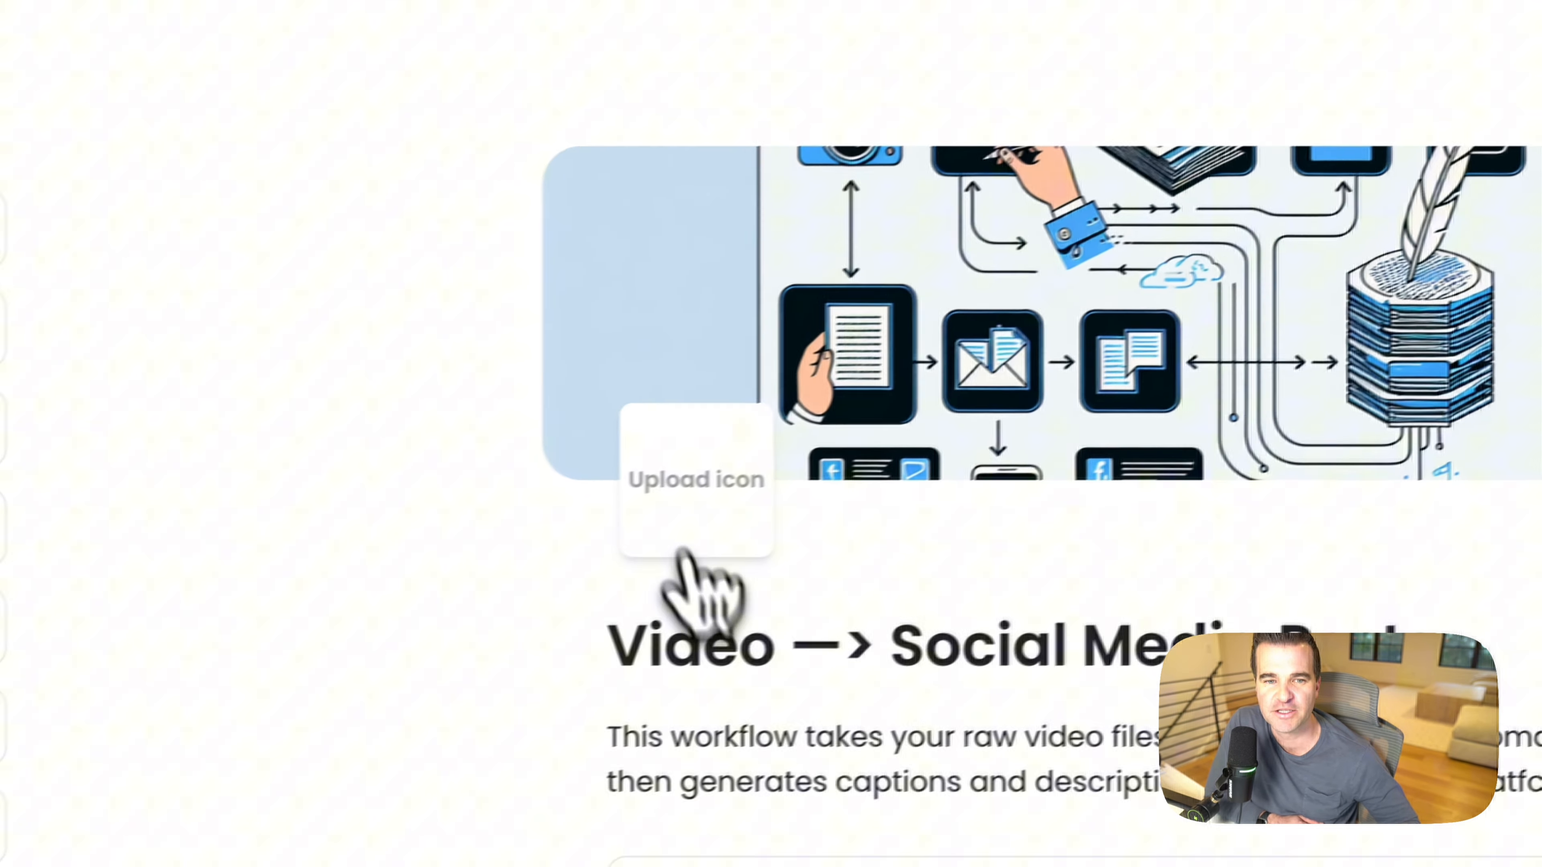
Step: Search the emojis for "pencil", set the memo-with-pencil emoji as the interface icon, and return to the workflow
{"action": "left_click", "coordinate": [701, 498]}
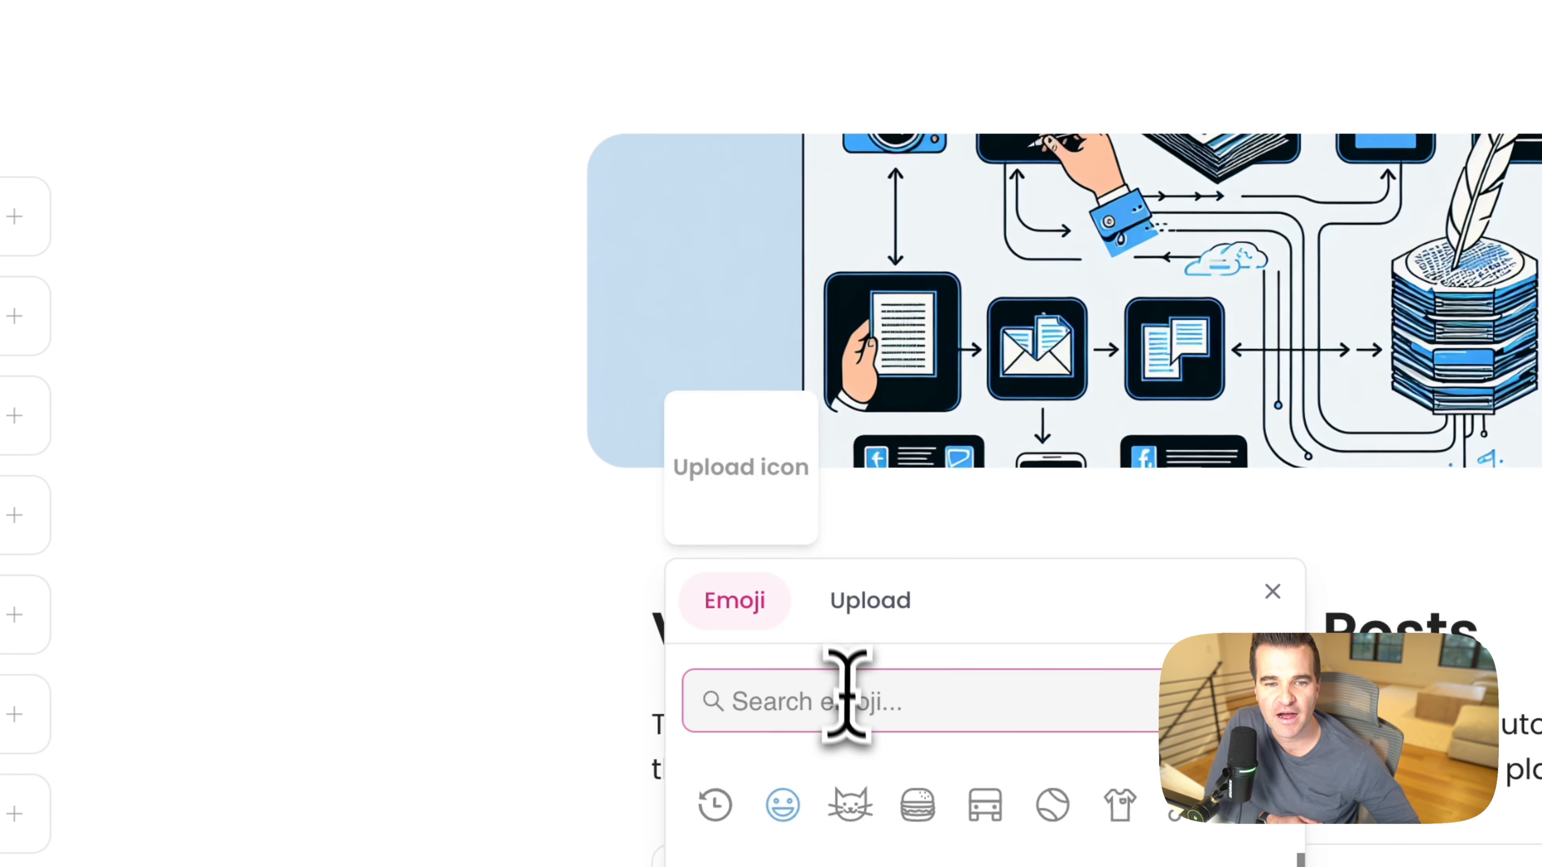
{"action": "left_click", "coordinate": [852, 716]}
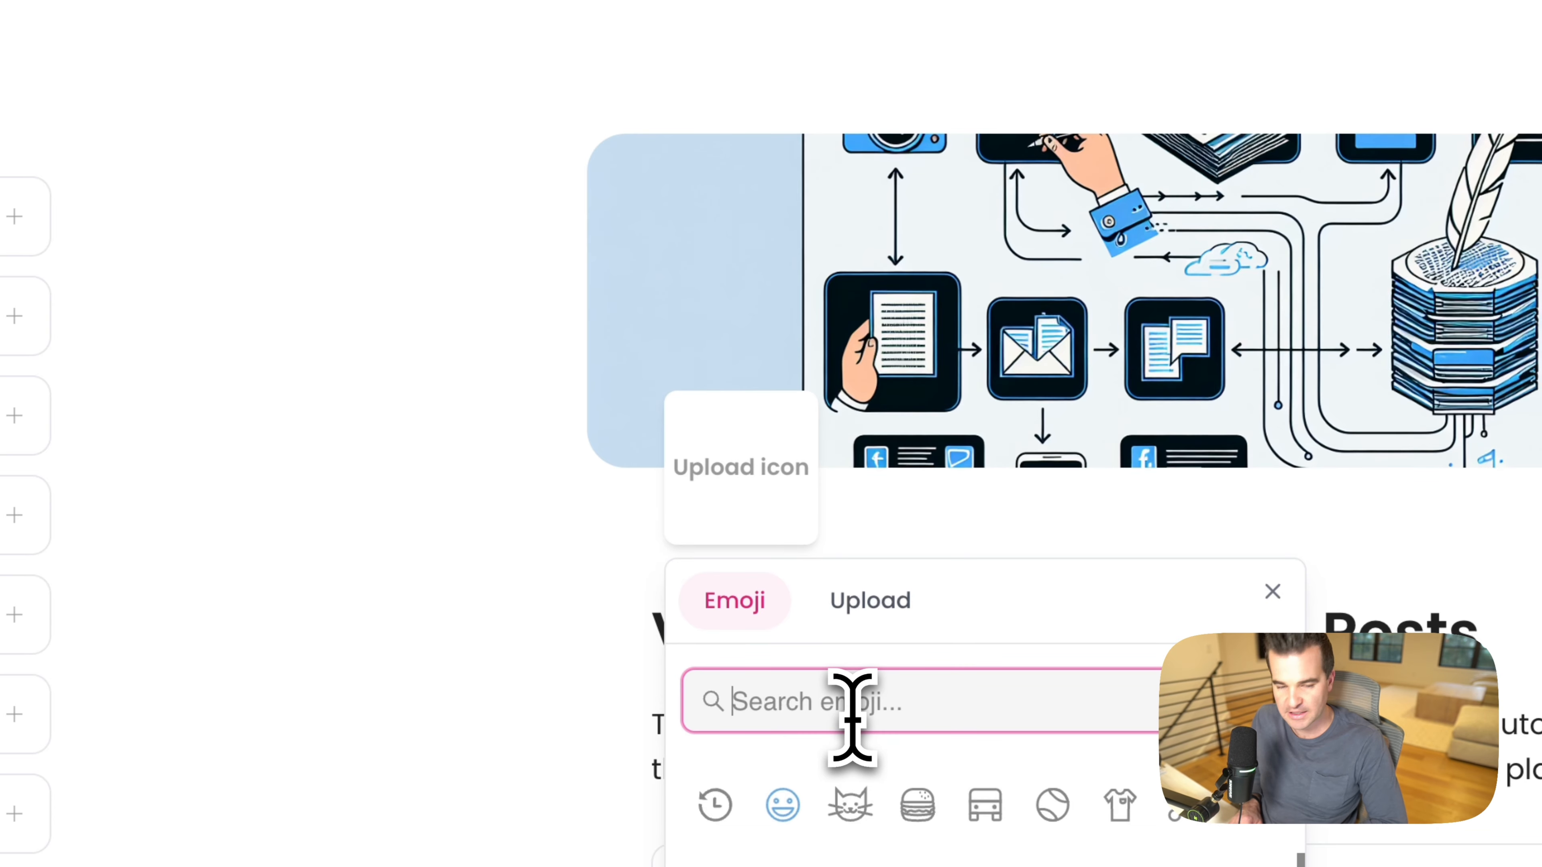
{"action": "type", "text": "pencil"}
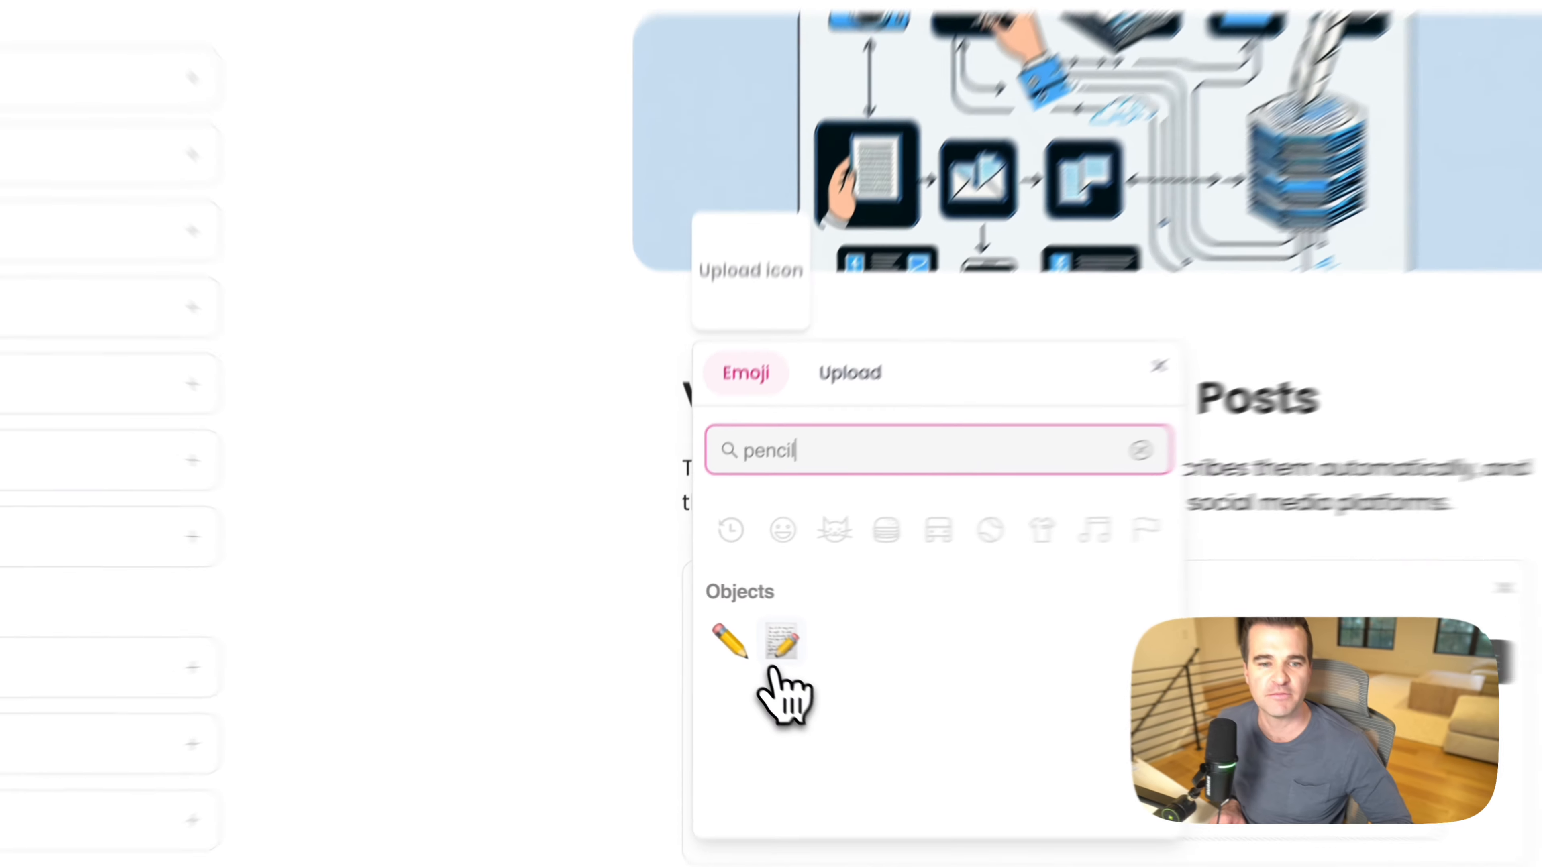
{"action": "left_click", "coordinate": [737, 620]}
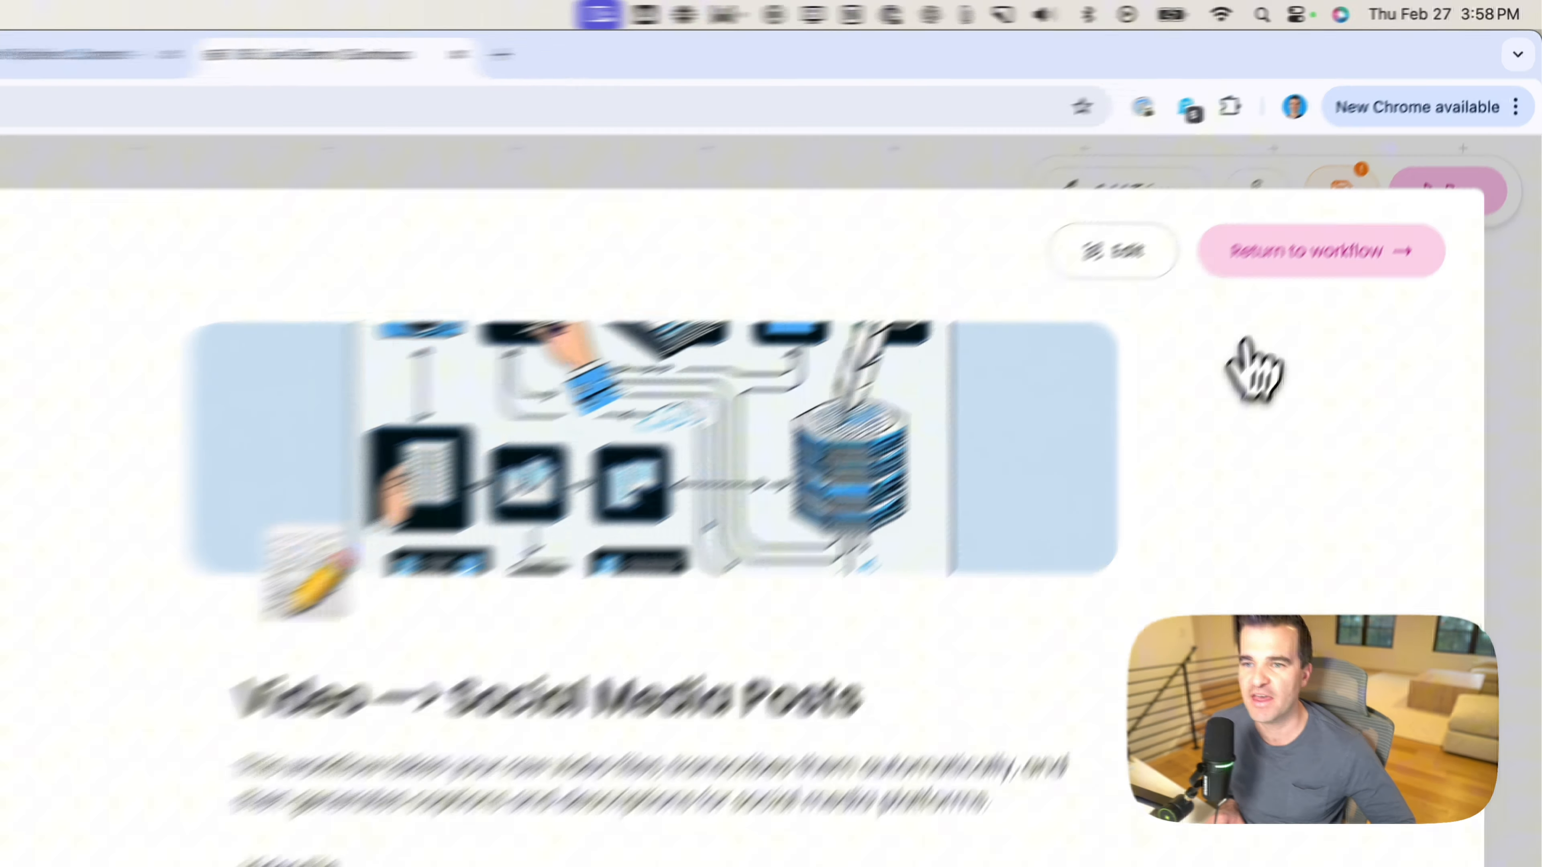
{"action": "left_click", "coordinate": [1387, 173]}
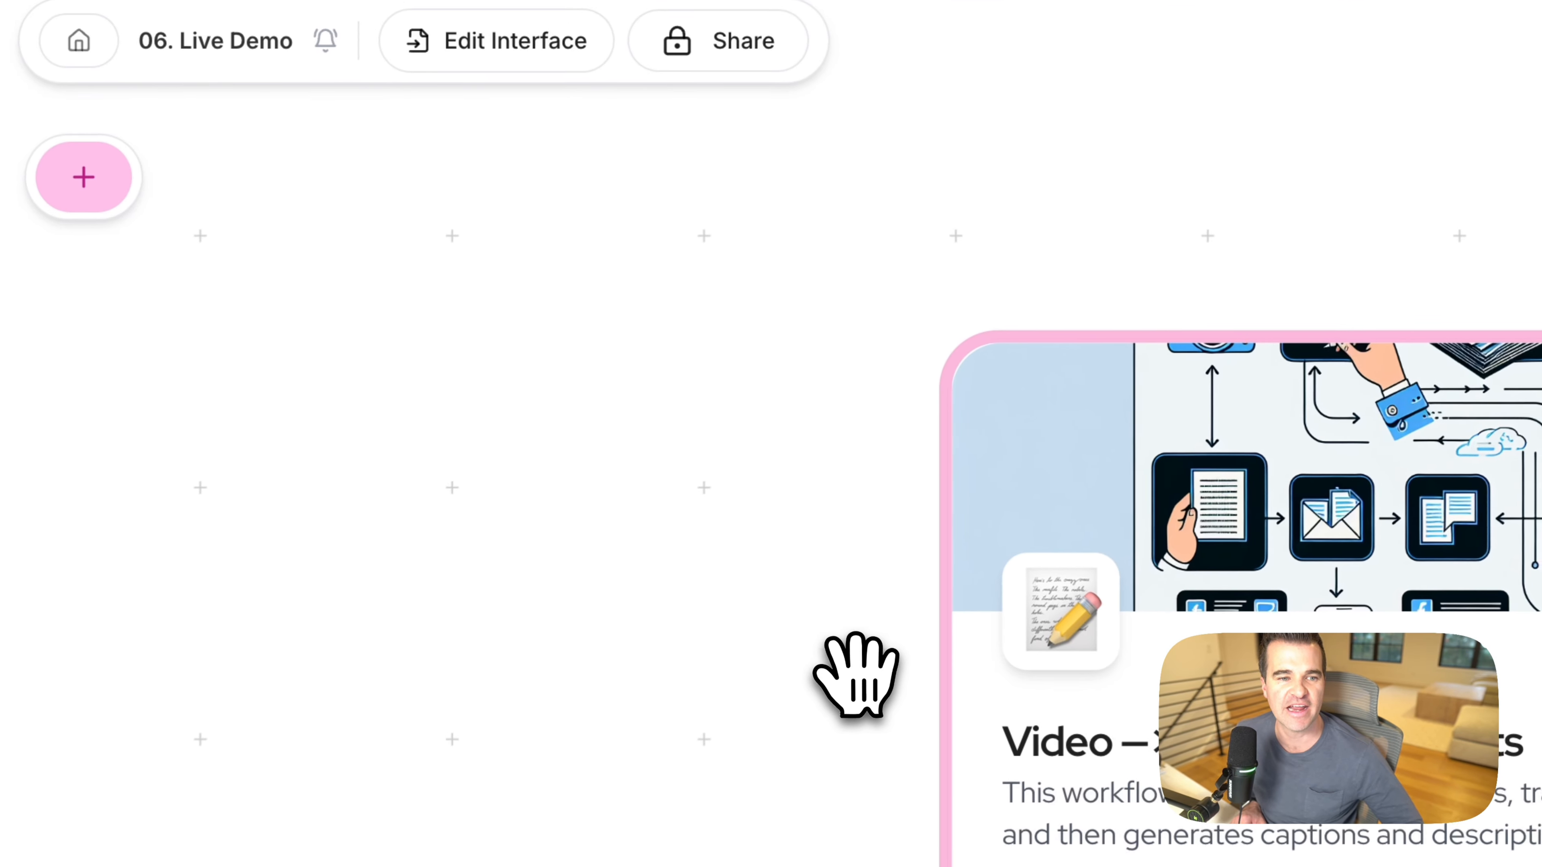
Step: Add an Analyze Video node to the canvas from the Using AI node category
{"action": "left_click_drag", "start_coordinate": [843, 671], "coordinate": [947, 614]}
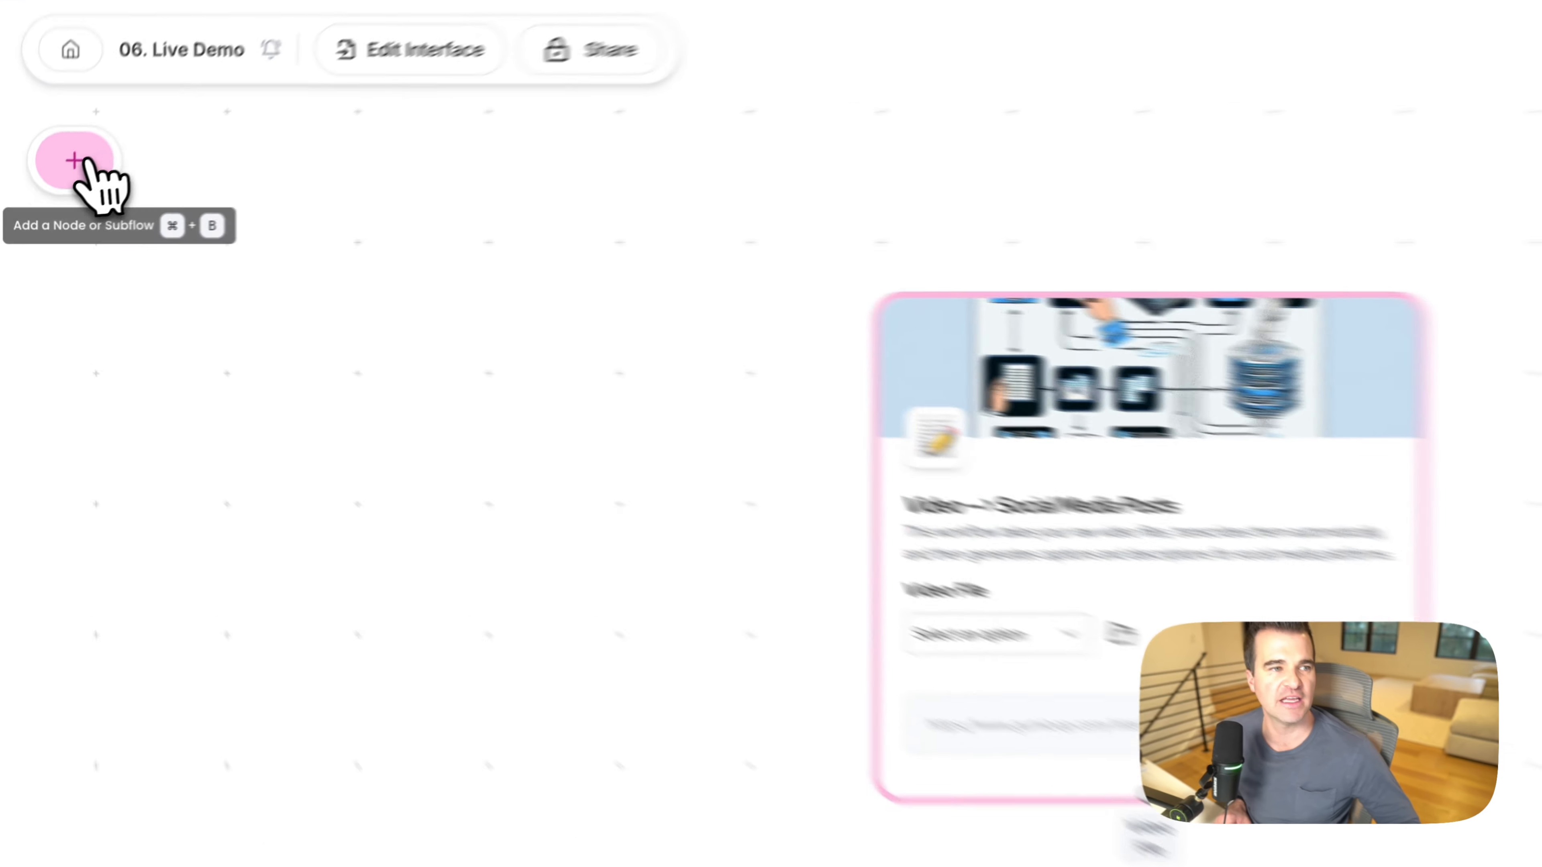
{"action": "left_click", "coordinate": [46, 195]}
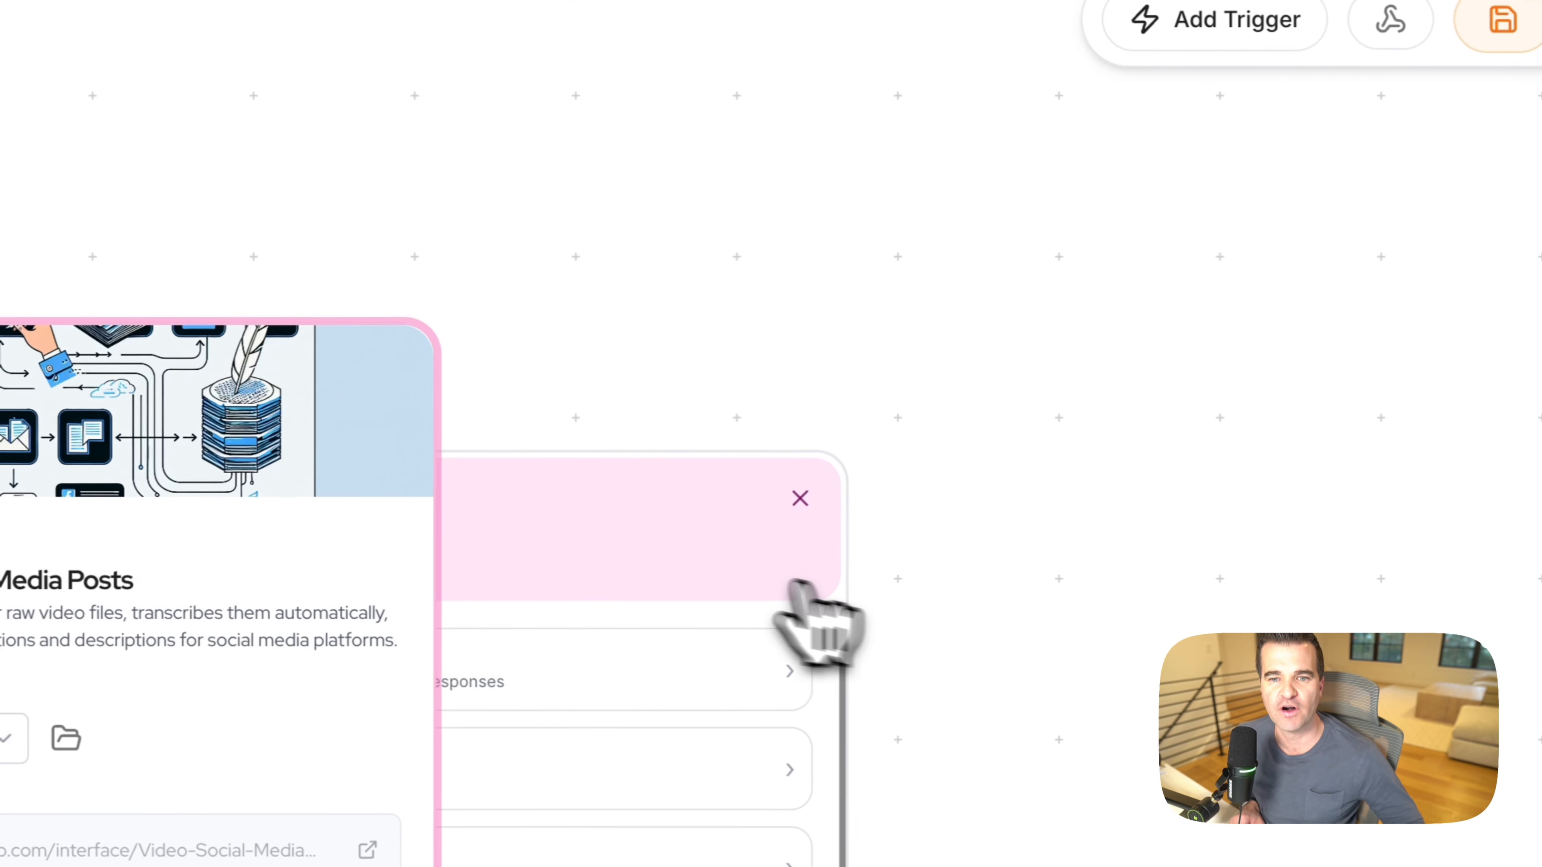
{"action": "left_click_drag", "start_coordinate": [698, 559], "coordinate": [1019, 281]}
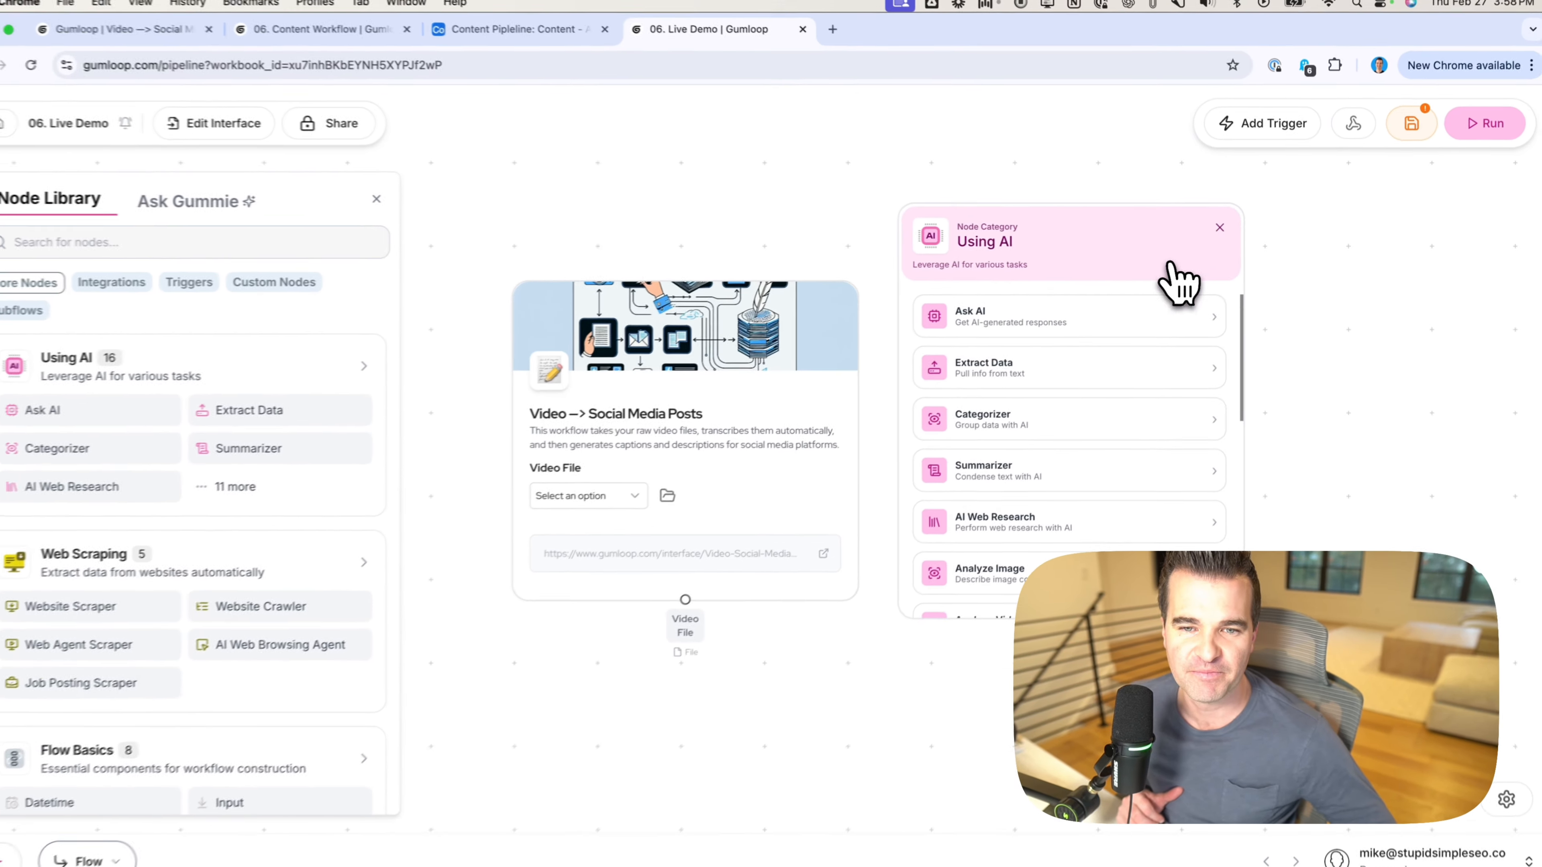
{"action": "scroll", "coordinate": [944, 638], "scroll_direction": "down", "scroll_amount": 2}
{"action": "scroll", "coordinate": [1093, 449], "scroll_direction": "down", "scroll_amount": 3}
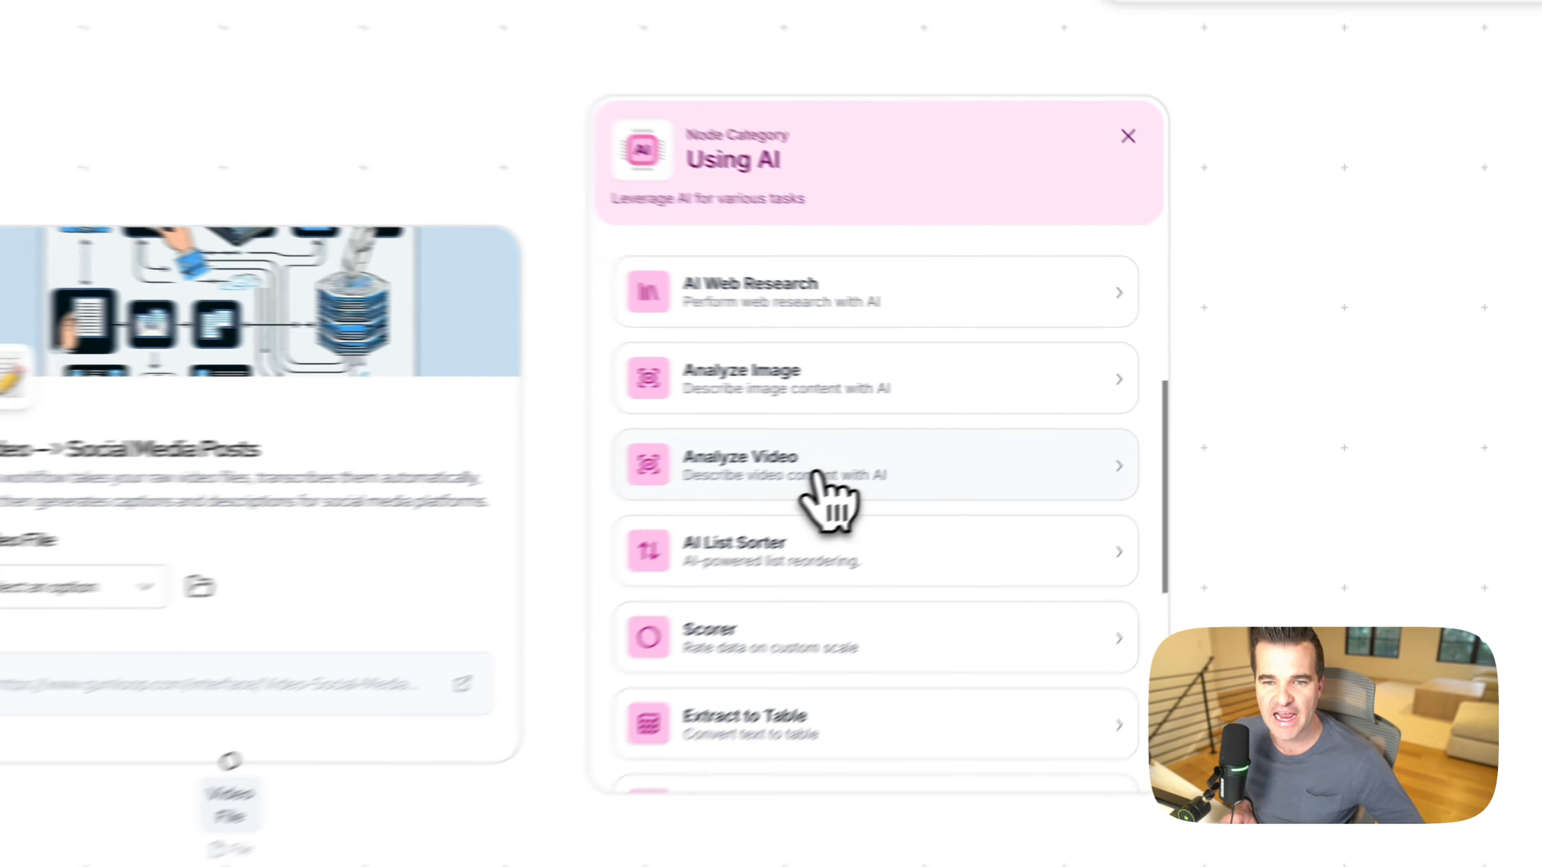
{"action": "left_click", "coordinate": [1039, 425]}
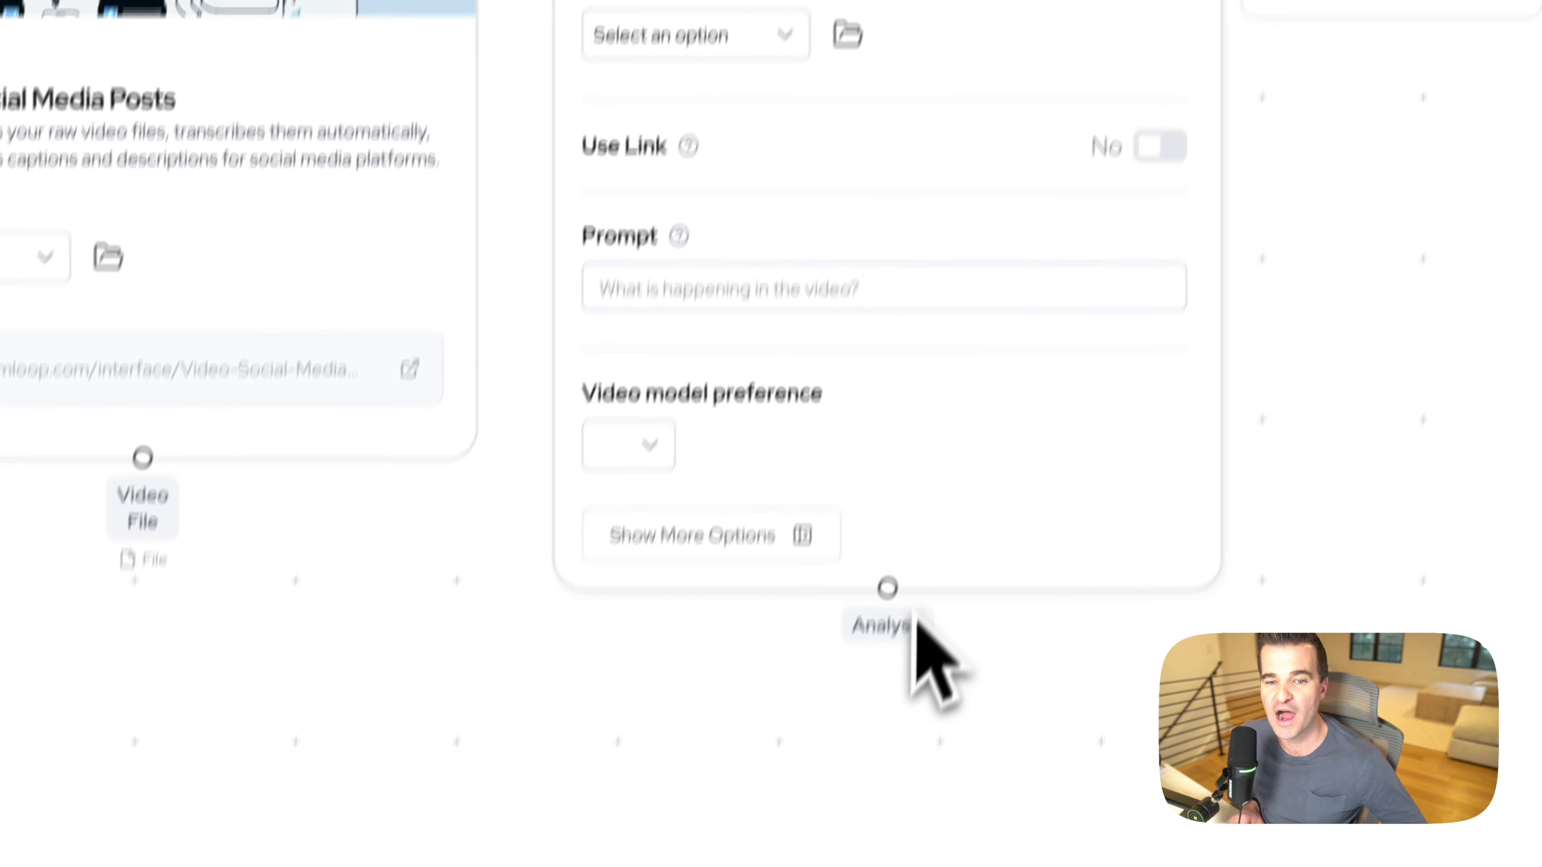
Step: Place the Analyze Video node directly below the interface node and close the node library
{"action": "left_click", "coordinate": [568, 809]}
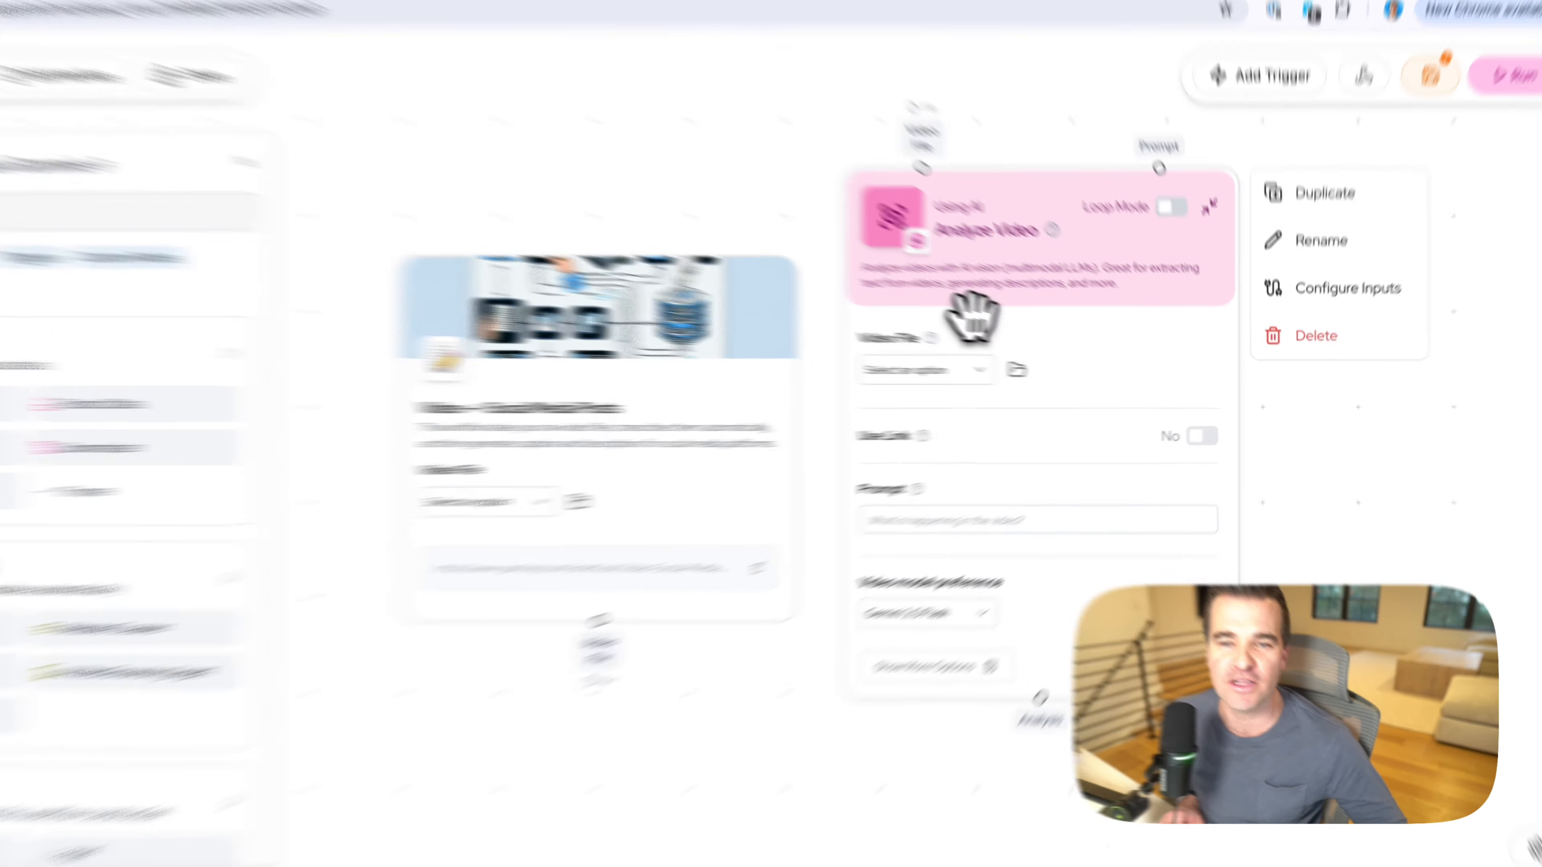
{"action": "left_click_drag", "start_coordinate": [1056, 262], "coordinate": [945, 687]}
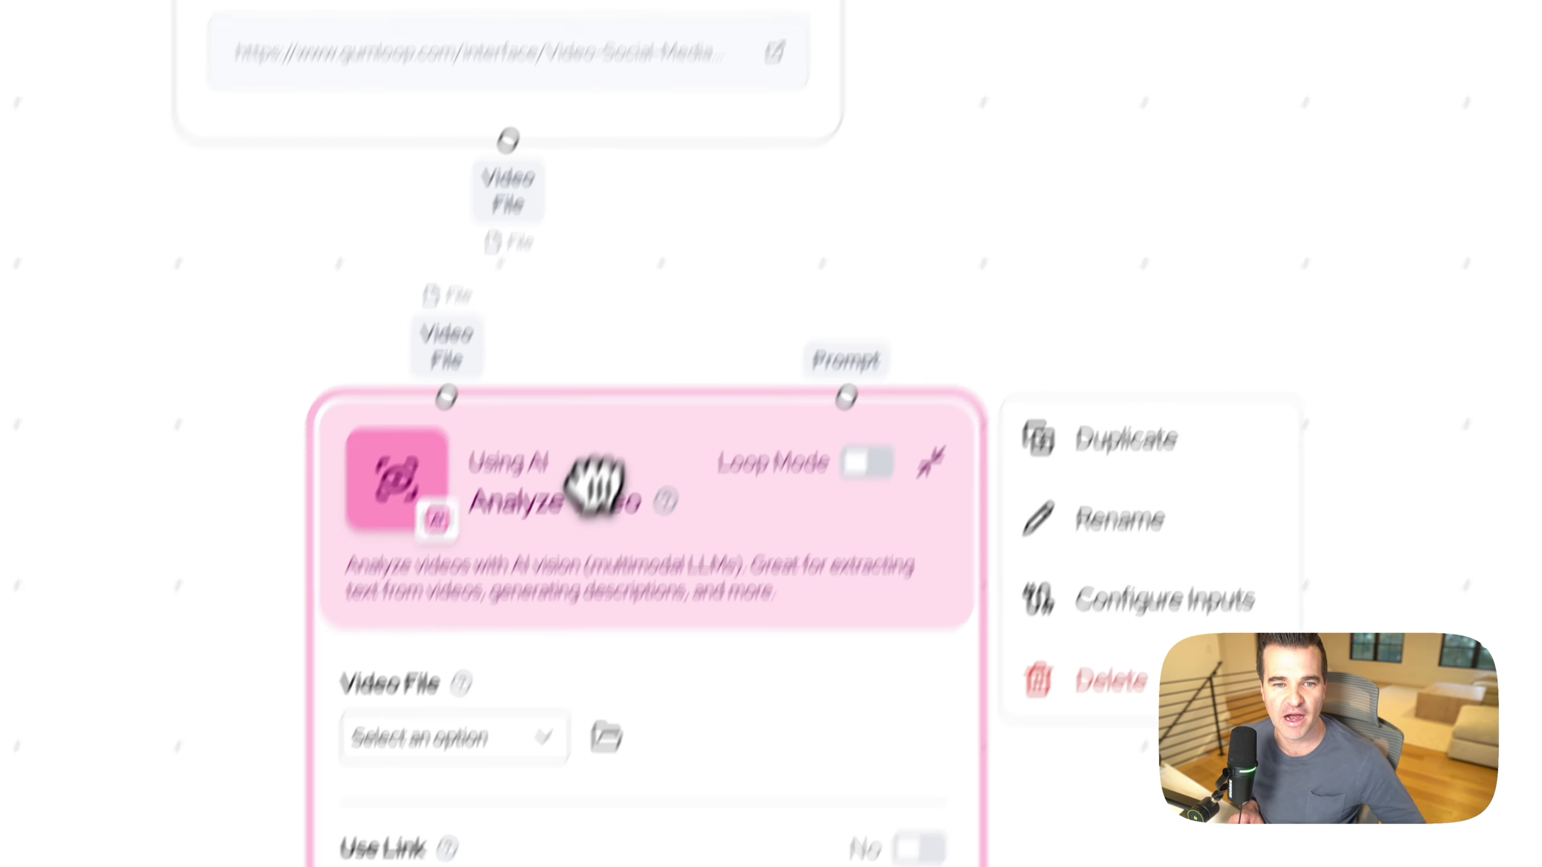
{"action": "left_click_drag", "start_coordinate": [568, 349], "coordinate": [501, 248]}
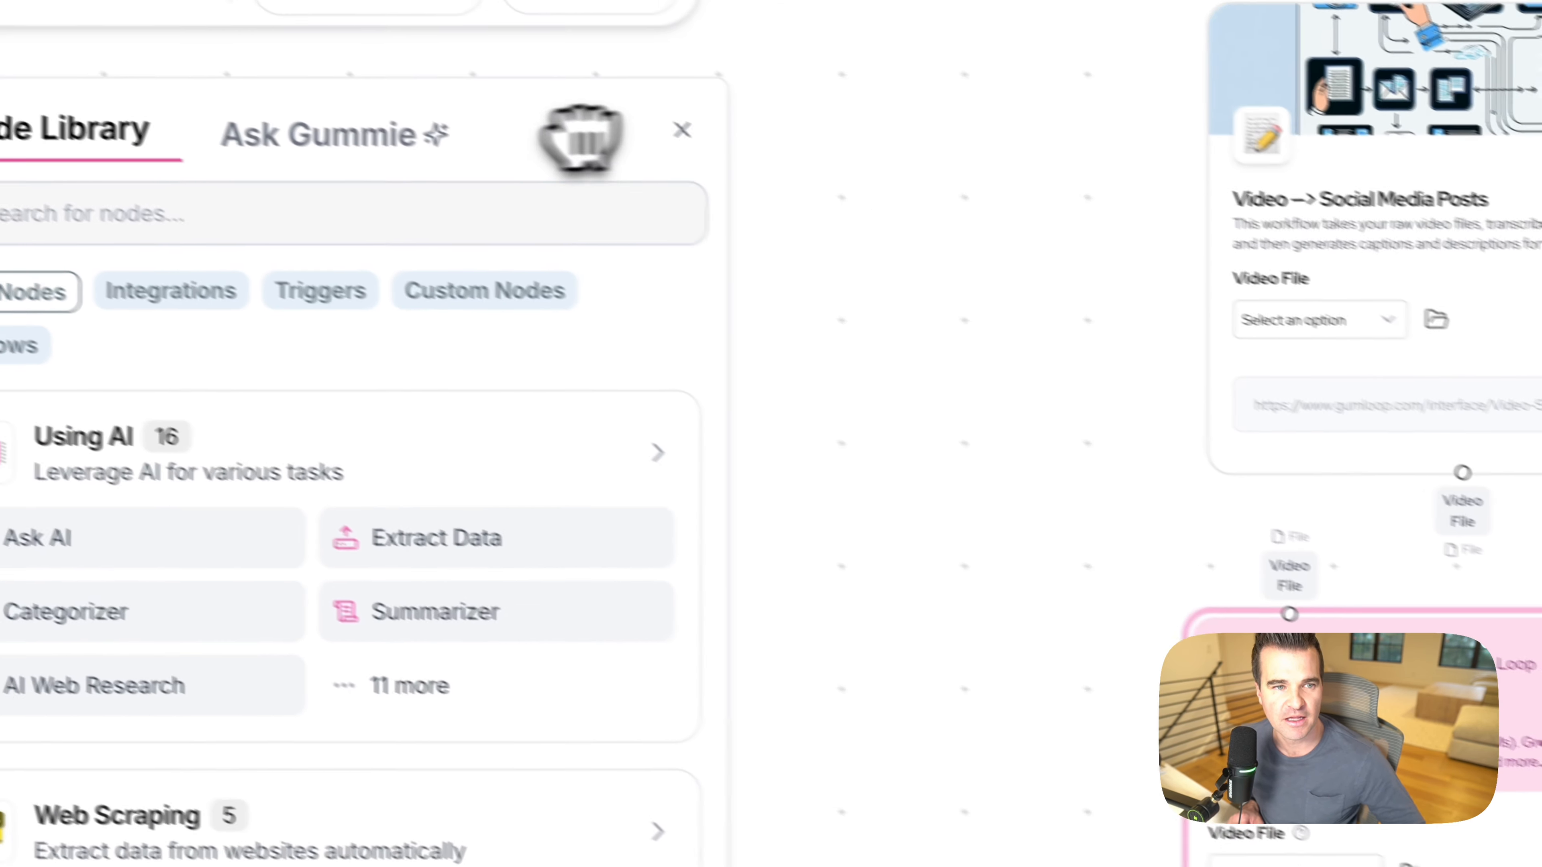
{"action": "left_click", "coordinate": [681, 130]}
Step: Connect the interface's Video File output to the Analyze Video node's Video File input, keeping the node just below the interface
{"action": "left_click_drag", "start_coordinate": [1128, 286], "coordinate": [986, 337]}
{"action": "scroll", "coordinate": [1012, 399], "scroll_direction": "up", "scroll_amount": 2}
{"action": "left_click_drag", "start_coordinate": [1035, 395], "coordinate": [850, 502]}
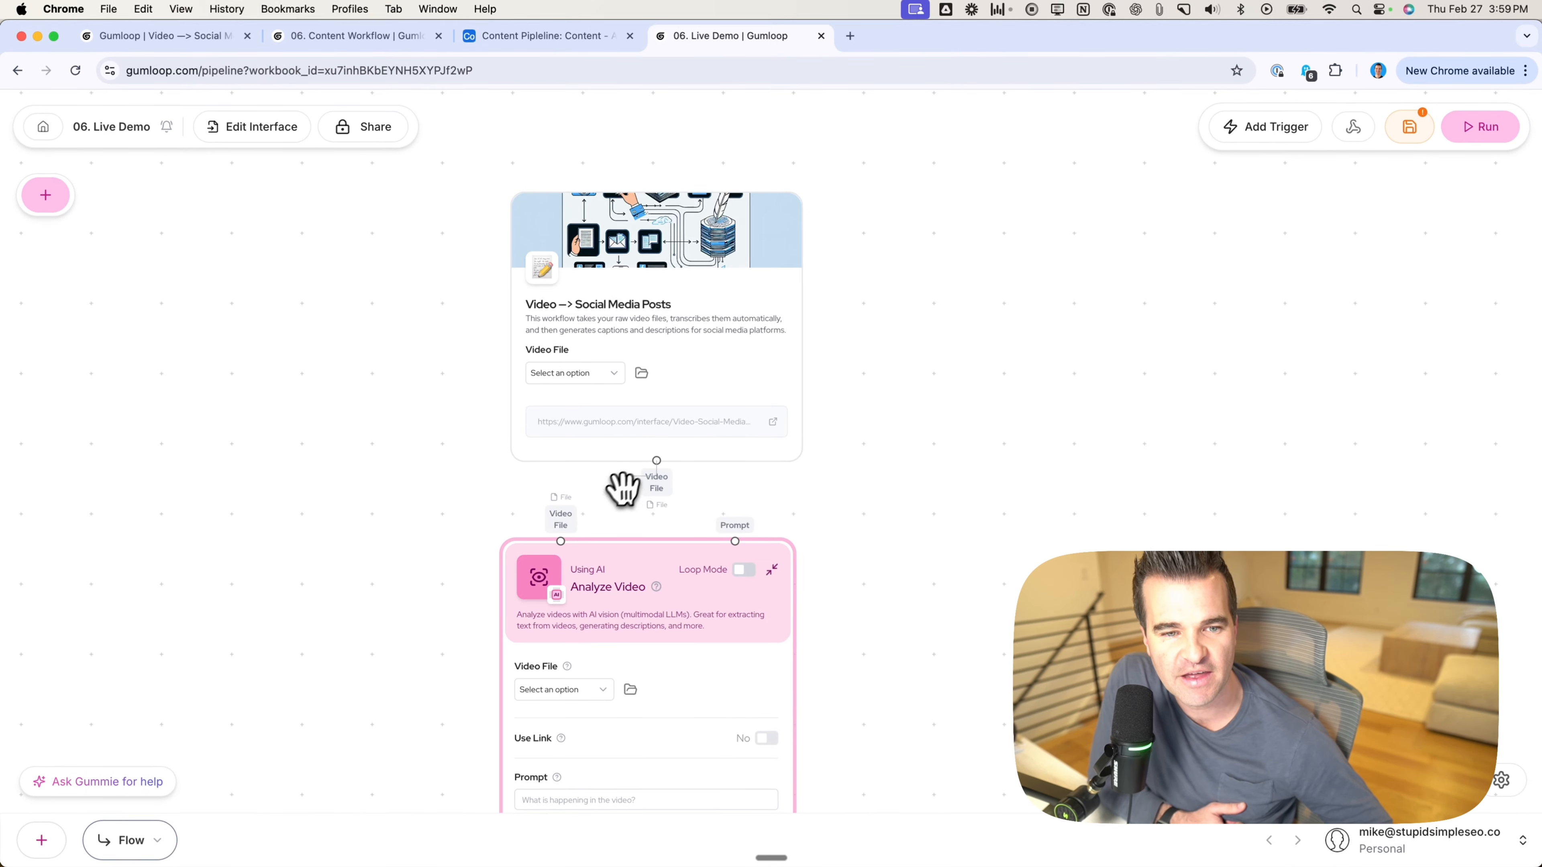
{"action": "left_click_drag", "start_coordinate": [570, 528], "coordinate": [561, 538]}
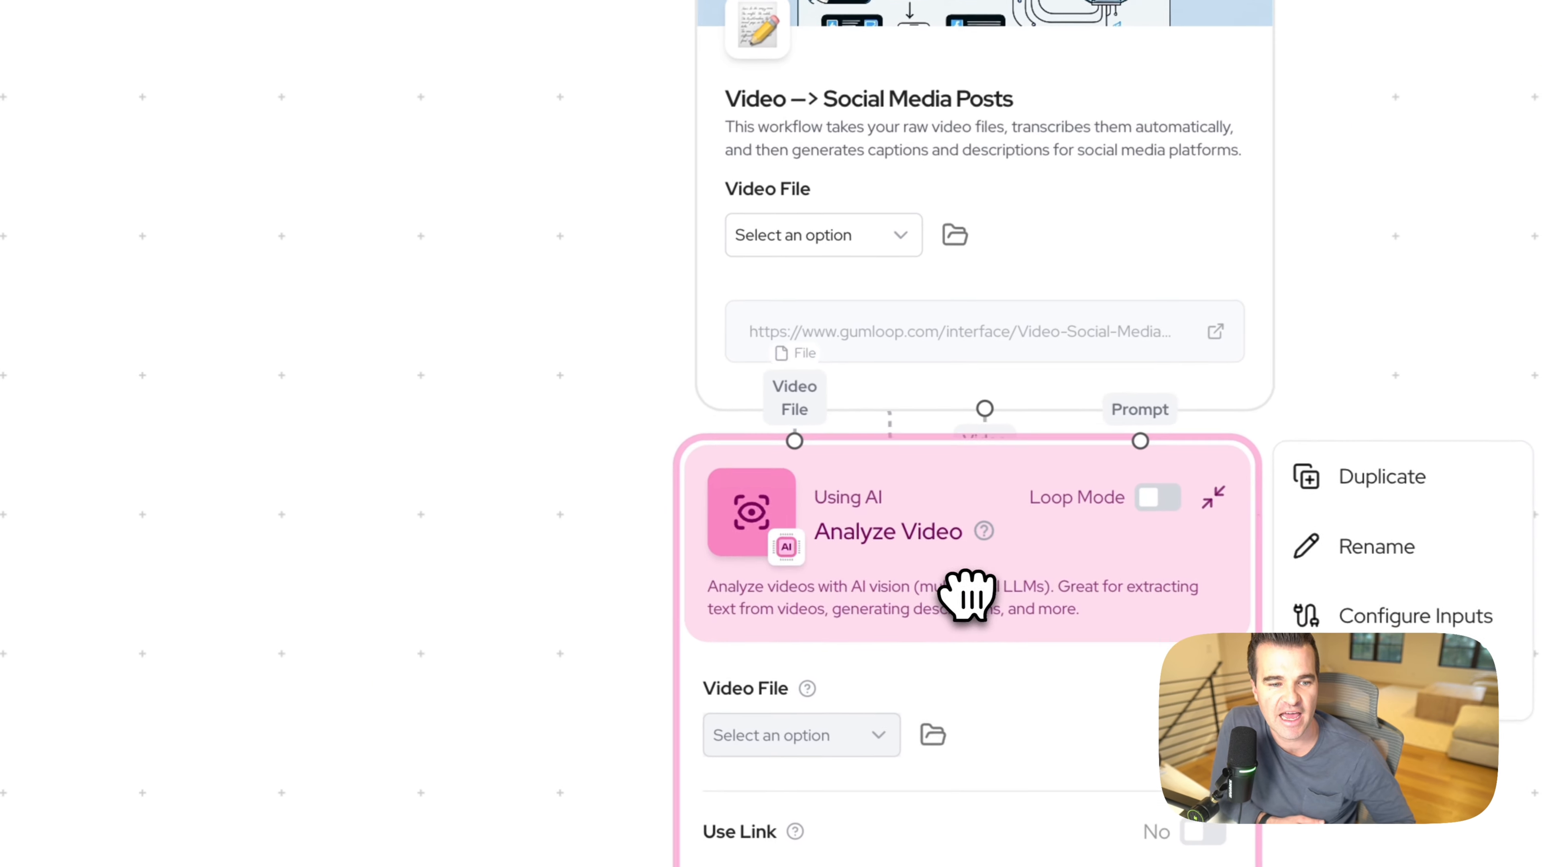
{"action": "left_click_drag", "start_coordinate": [568, 730], "coordinate": [551, 447]}
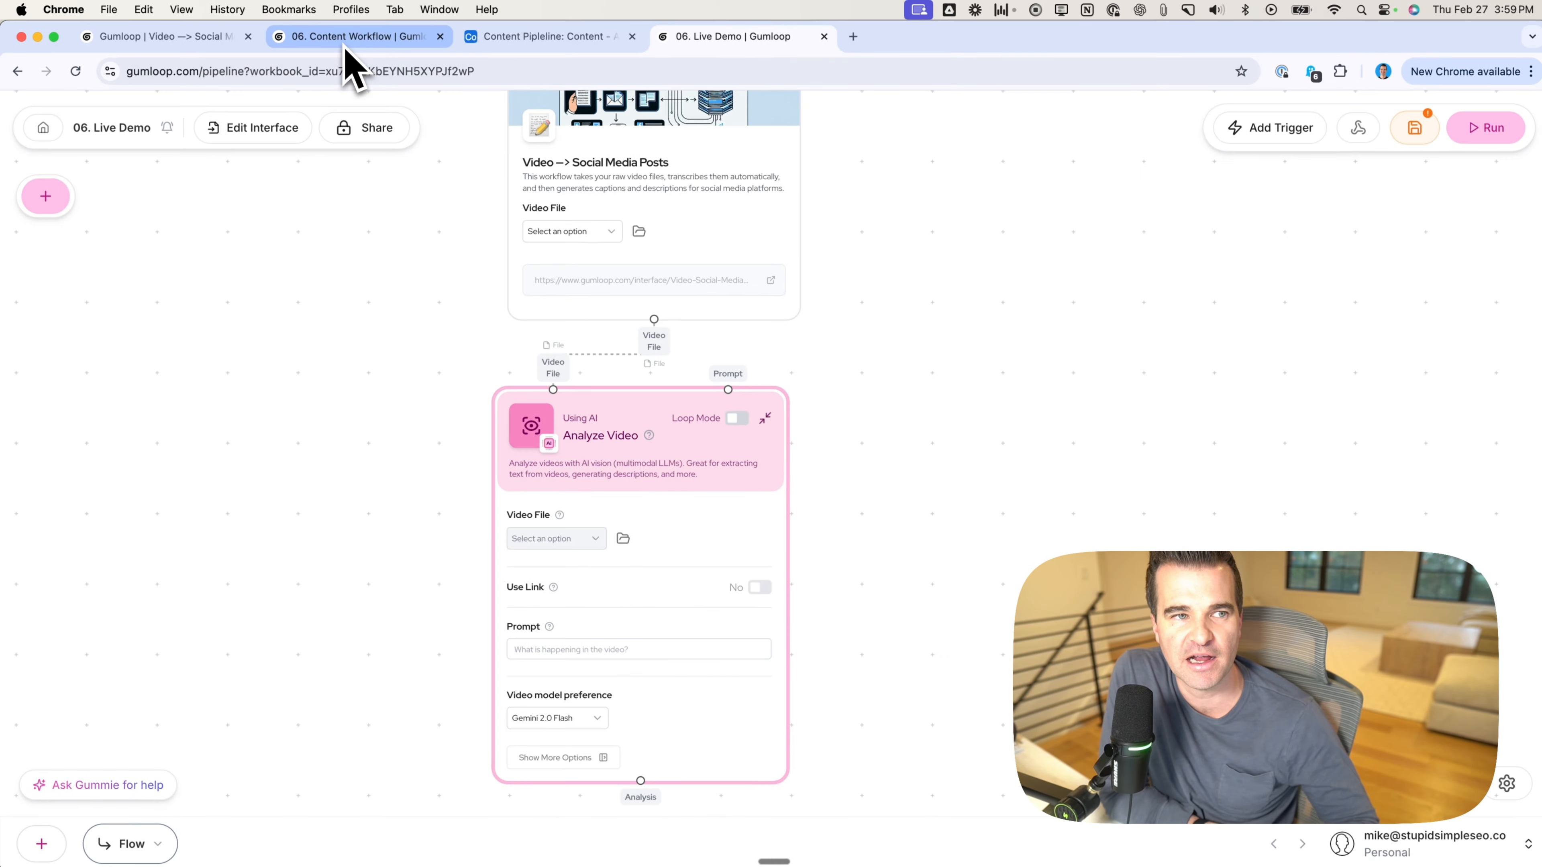
Step: Fill the Analyze Video prompt with instructions for a verbatim transcript of the spoken content with [MM:SS] timestamps and no summaries or commentary
{"action": "left_click", "coordinate": [535, 46]}
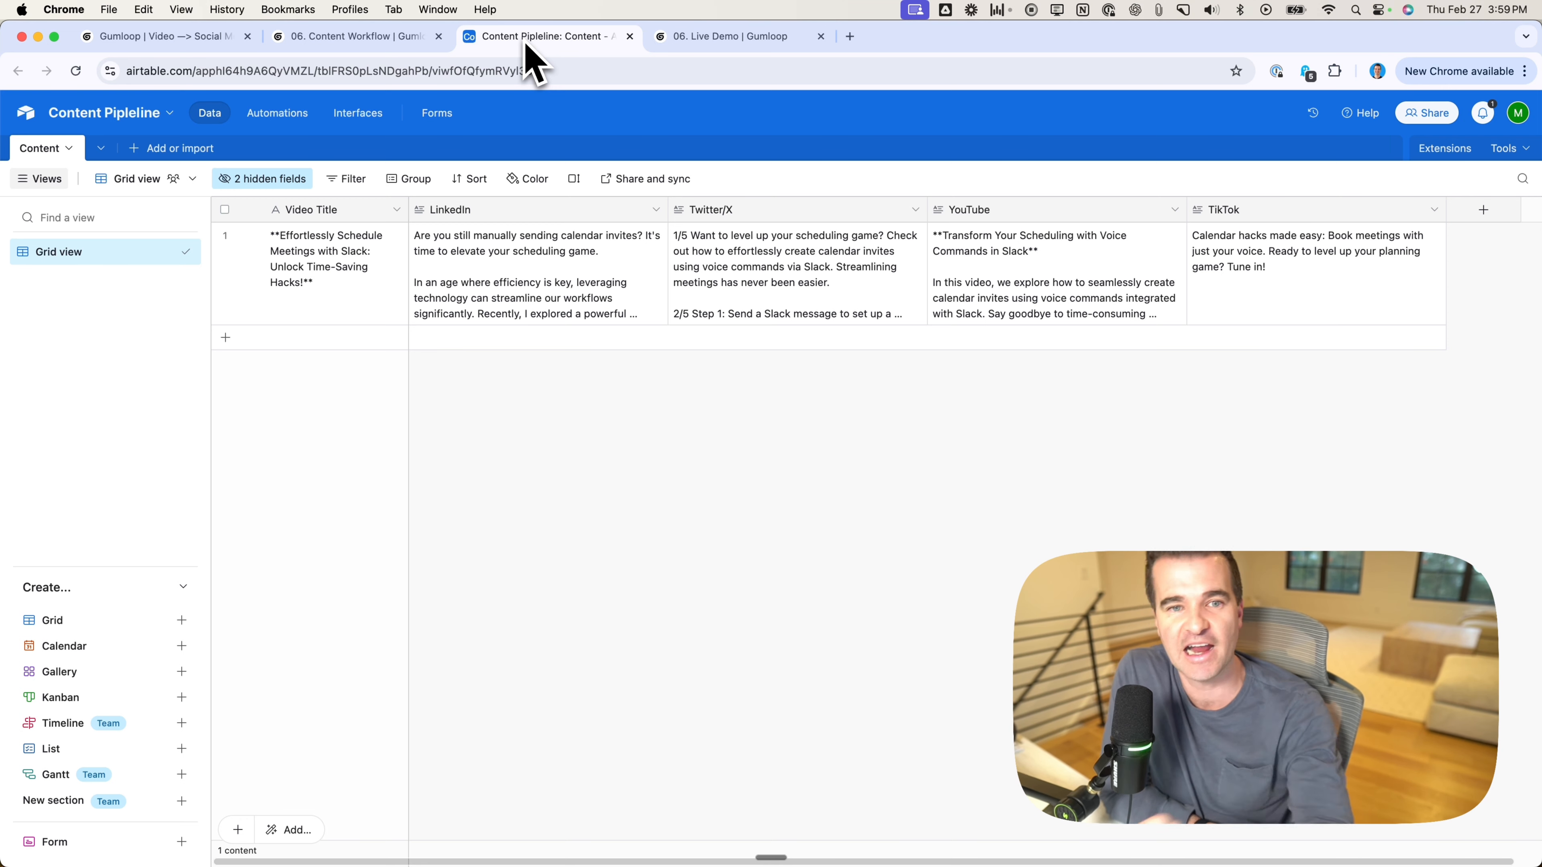
{"action": "left_click", "coordinate": [732, 36]}
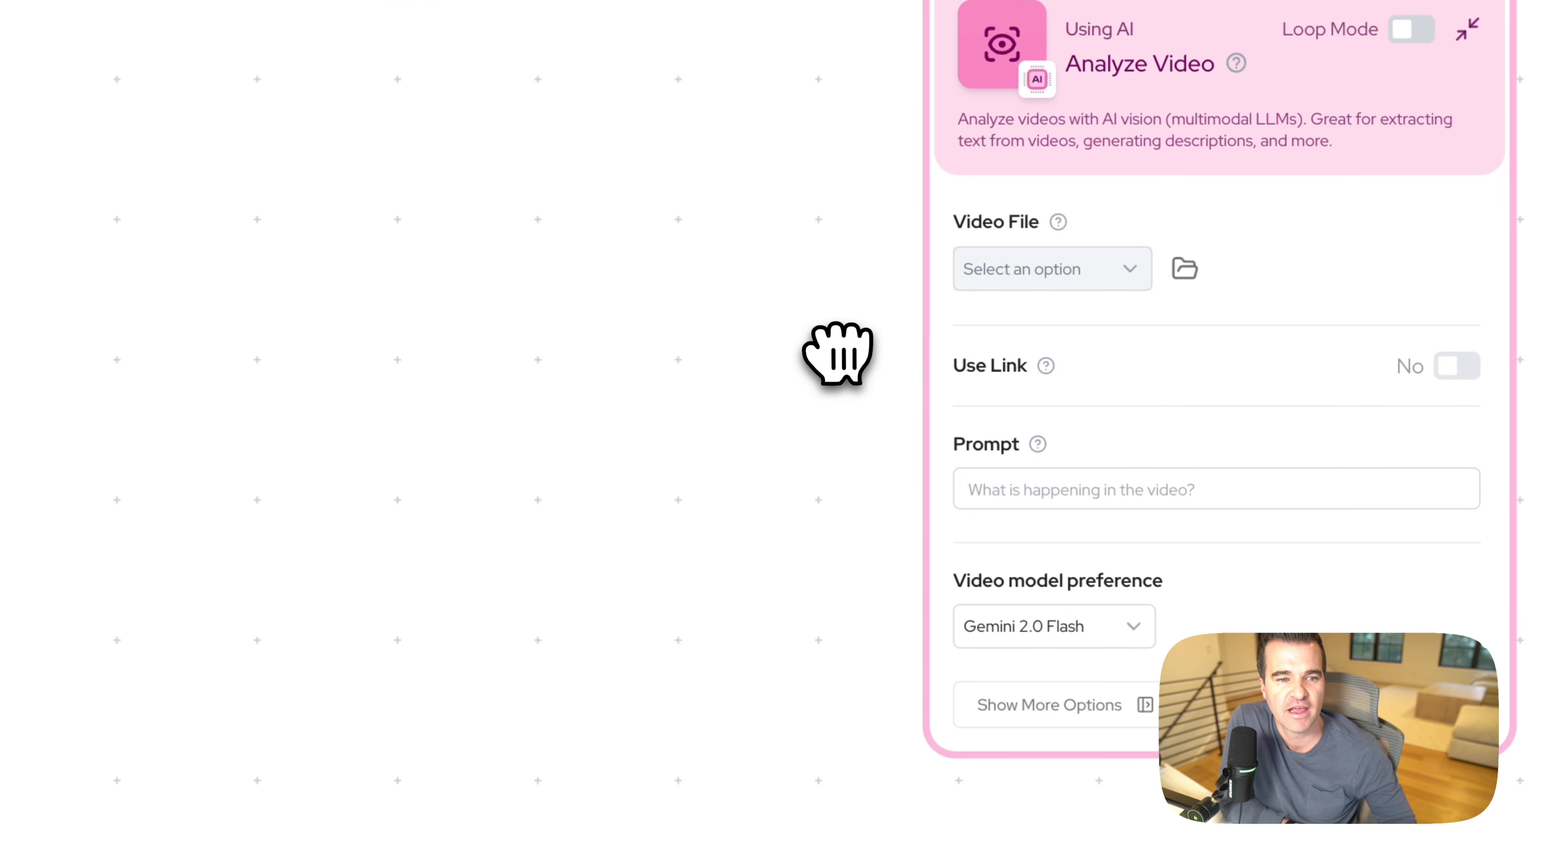
{"action": "left_click", "coordinate": [1006, 483]}
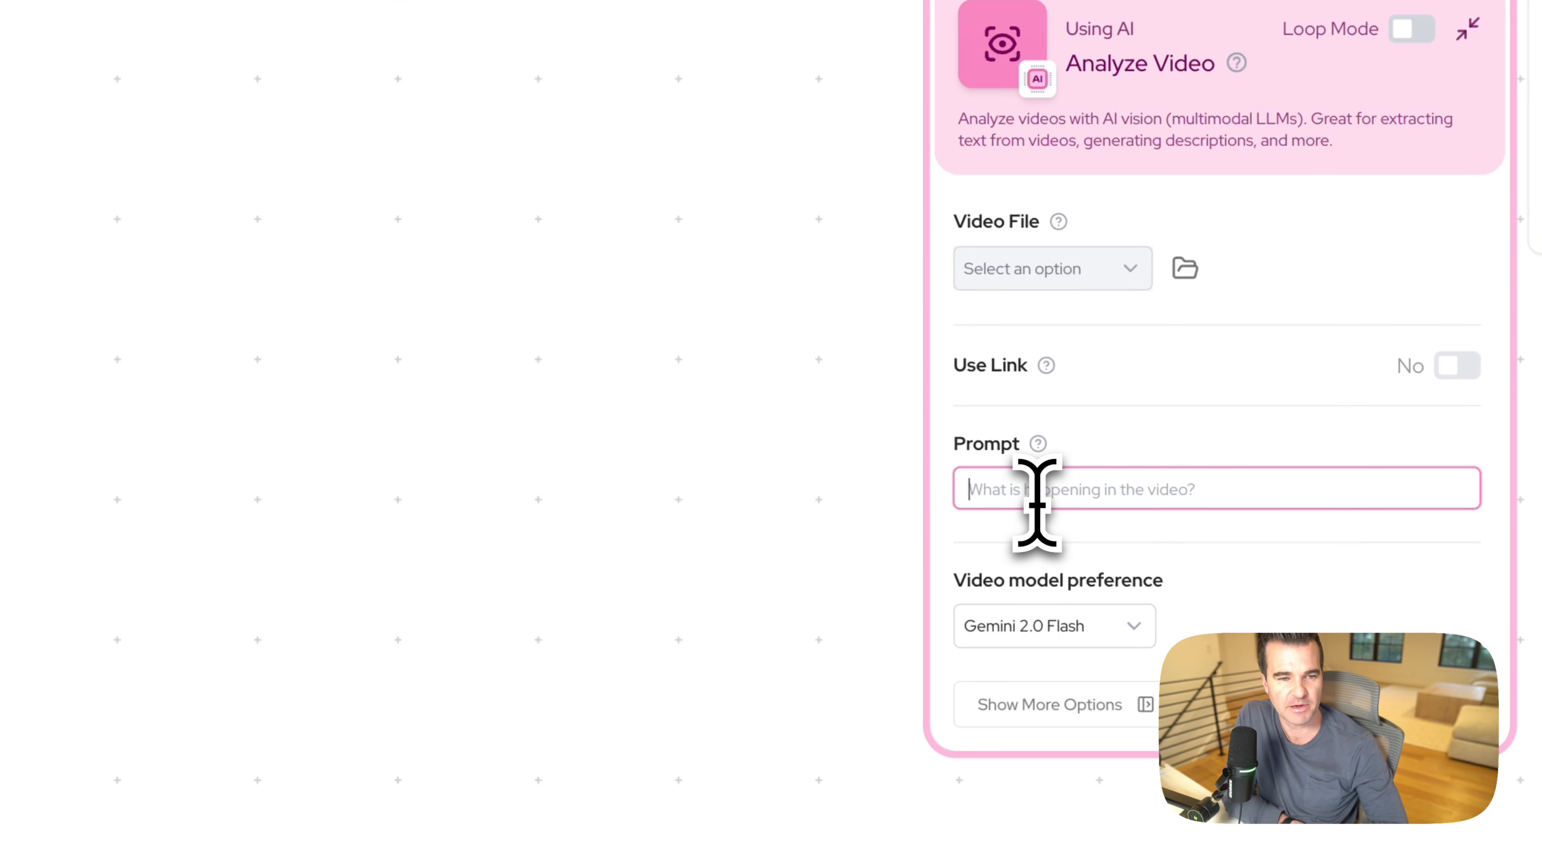
{"action": "key", "text": "super+v"}
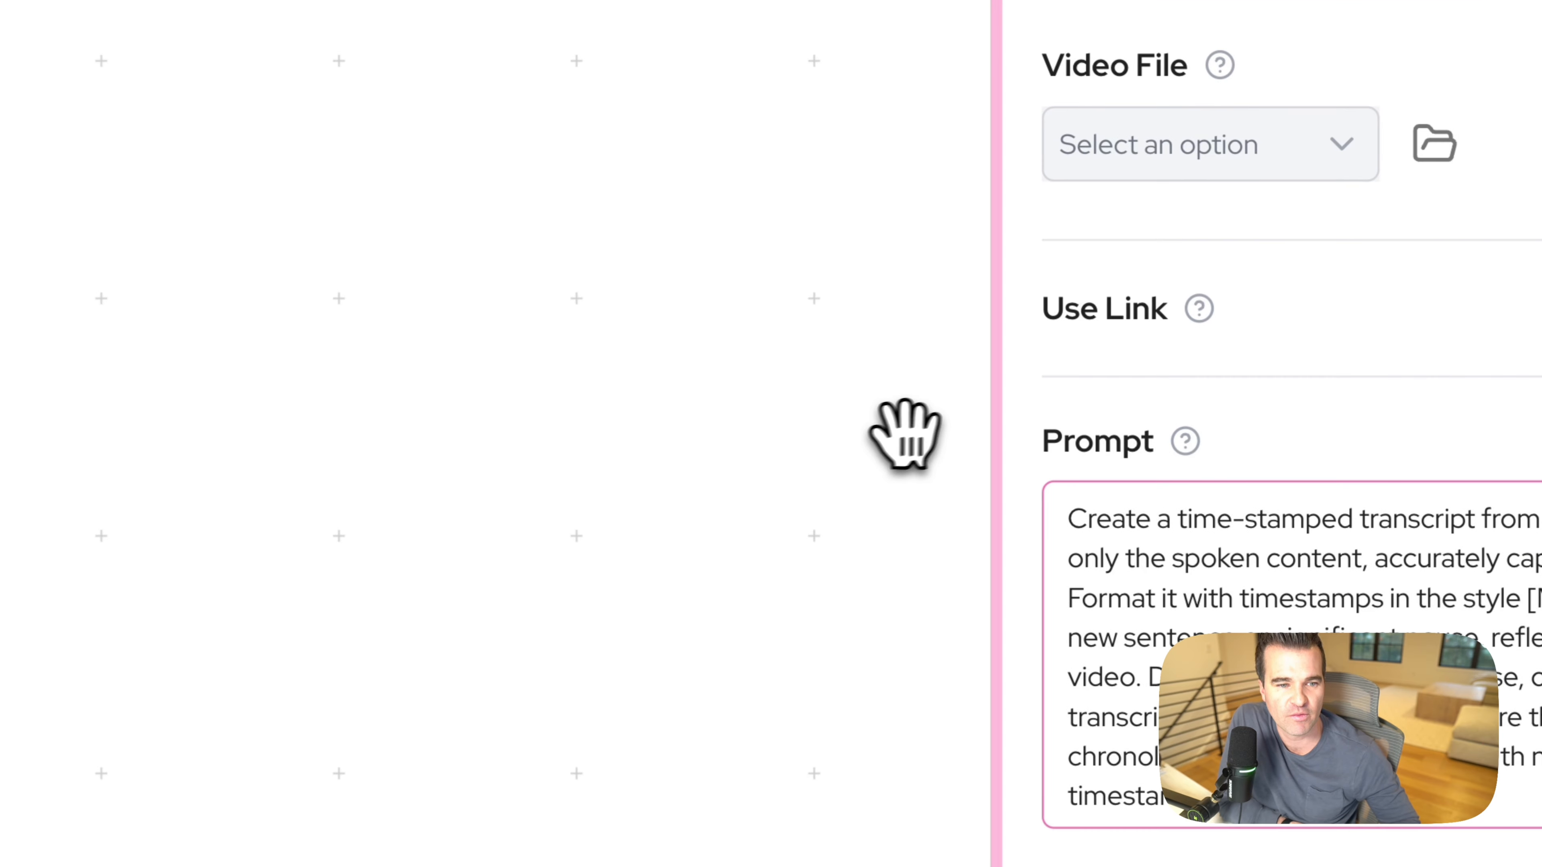
{"action": "left_click_drag", "start_coordinate": [954, 435], "coordinate": [590, 282]}
{"action": "scroll", "coordinate": [565, 483], "scroll_direction": "up", "scroll_amount": 3}
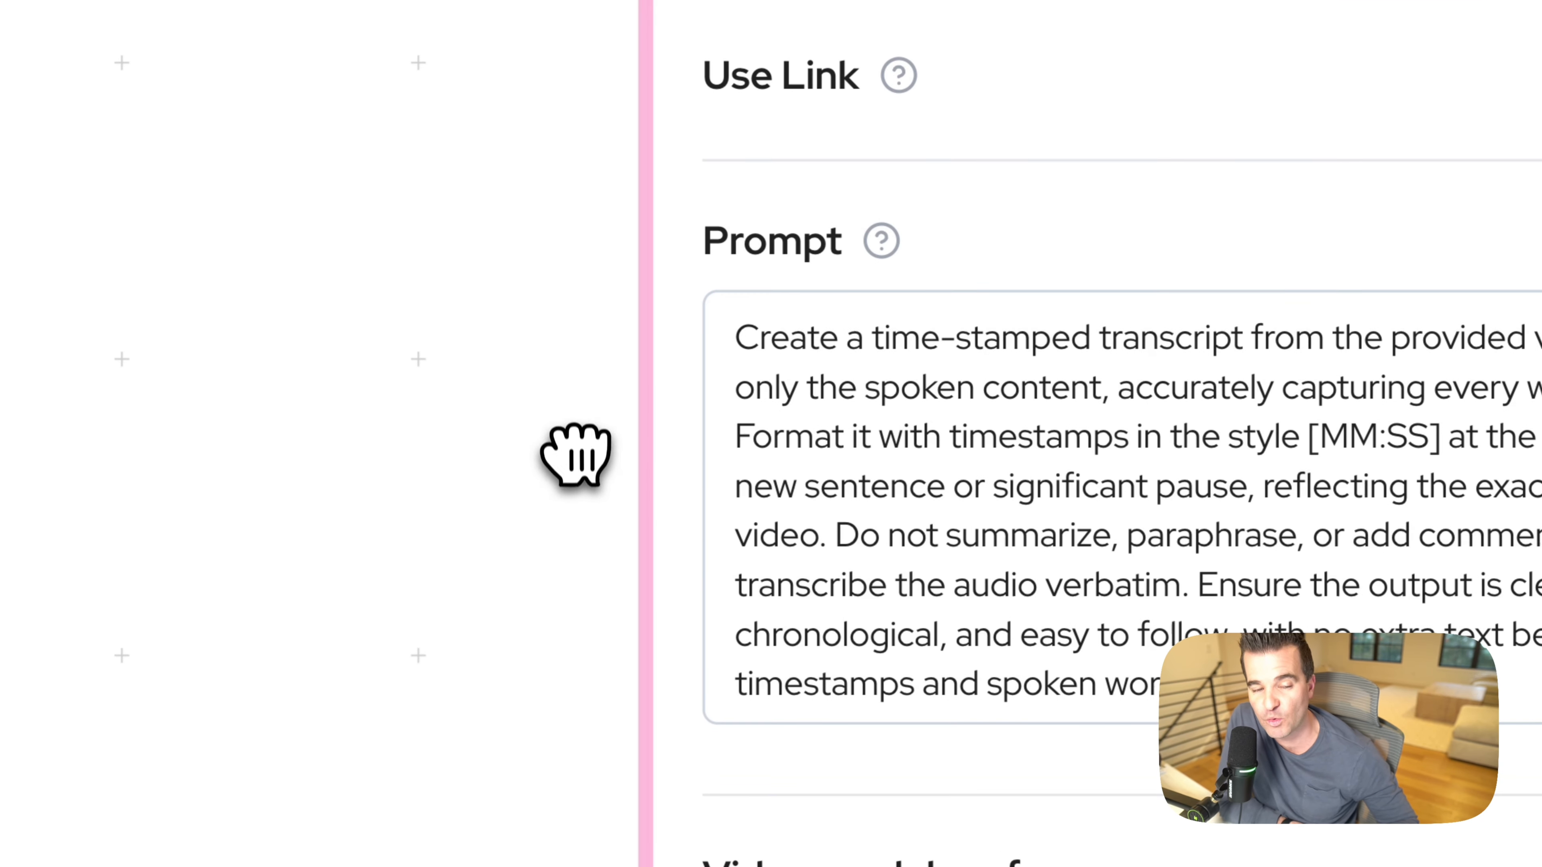
{"action": "left_click_drag", "start_coordinate": [576, 456], "coordinate": [433, 323]}
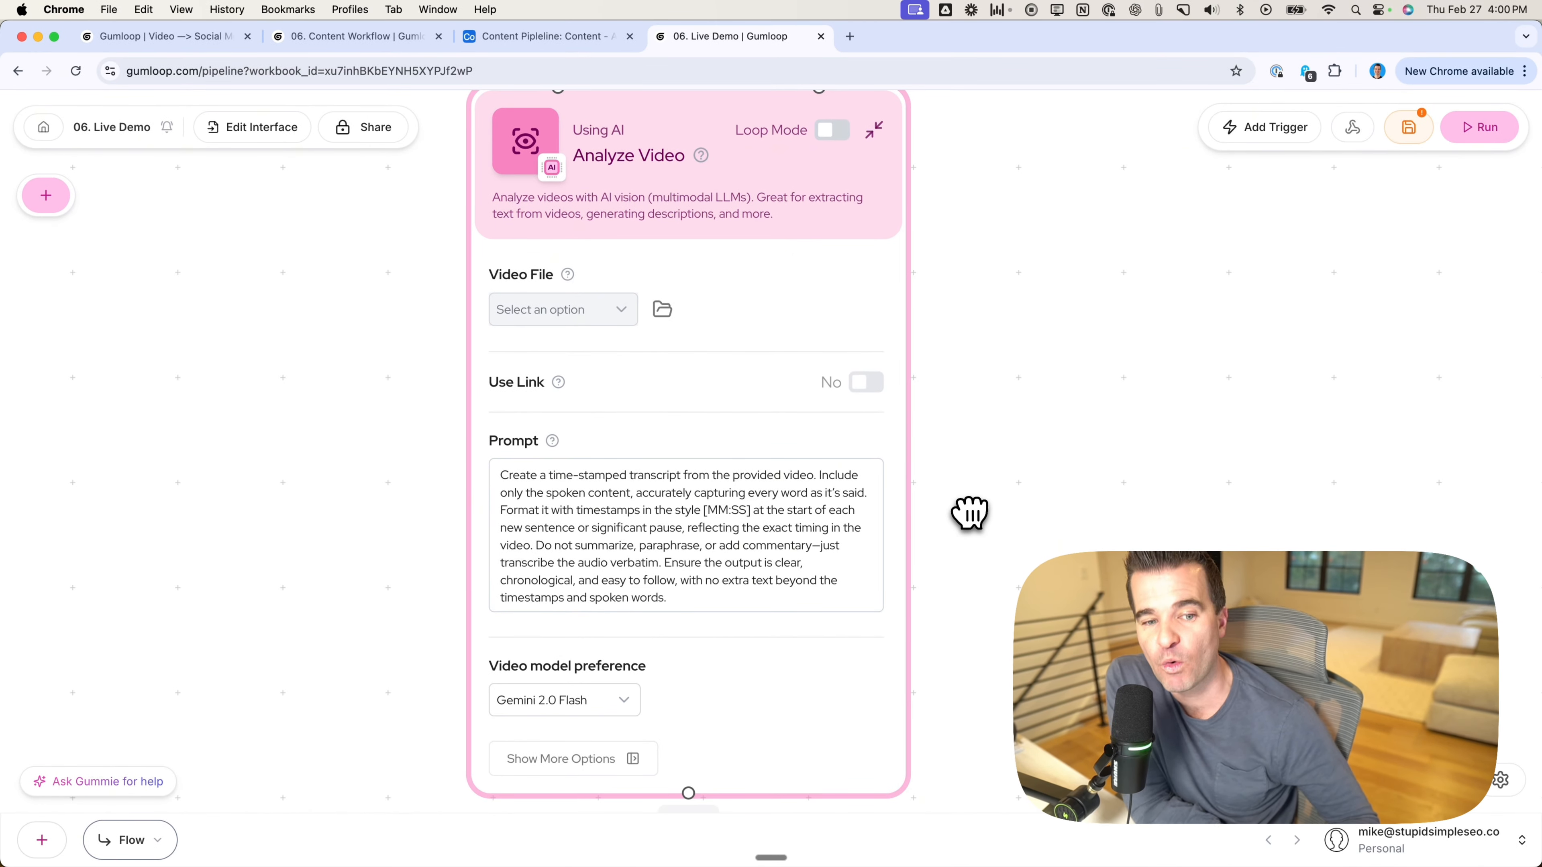
Step: Add an Ask AI node and place it below and to the left of the Analyze Video node, closing the node library
{"action": "scroll", "coordinate": [392, 515], "scroll_direction": "down", "scroll_amount": 3}
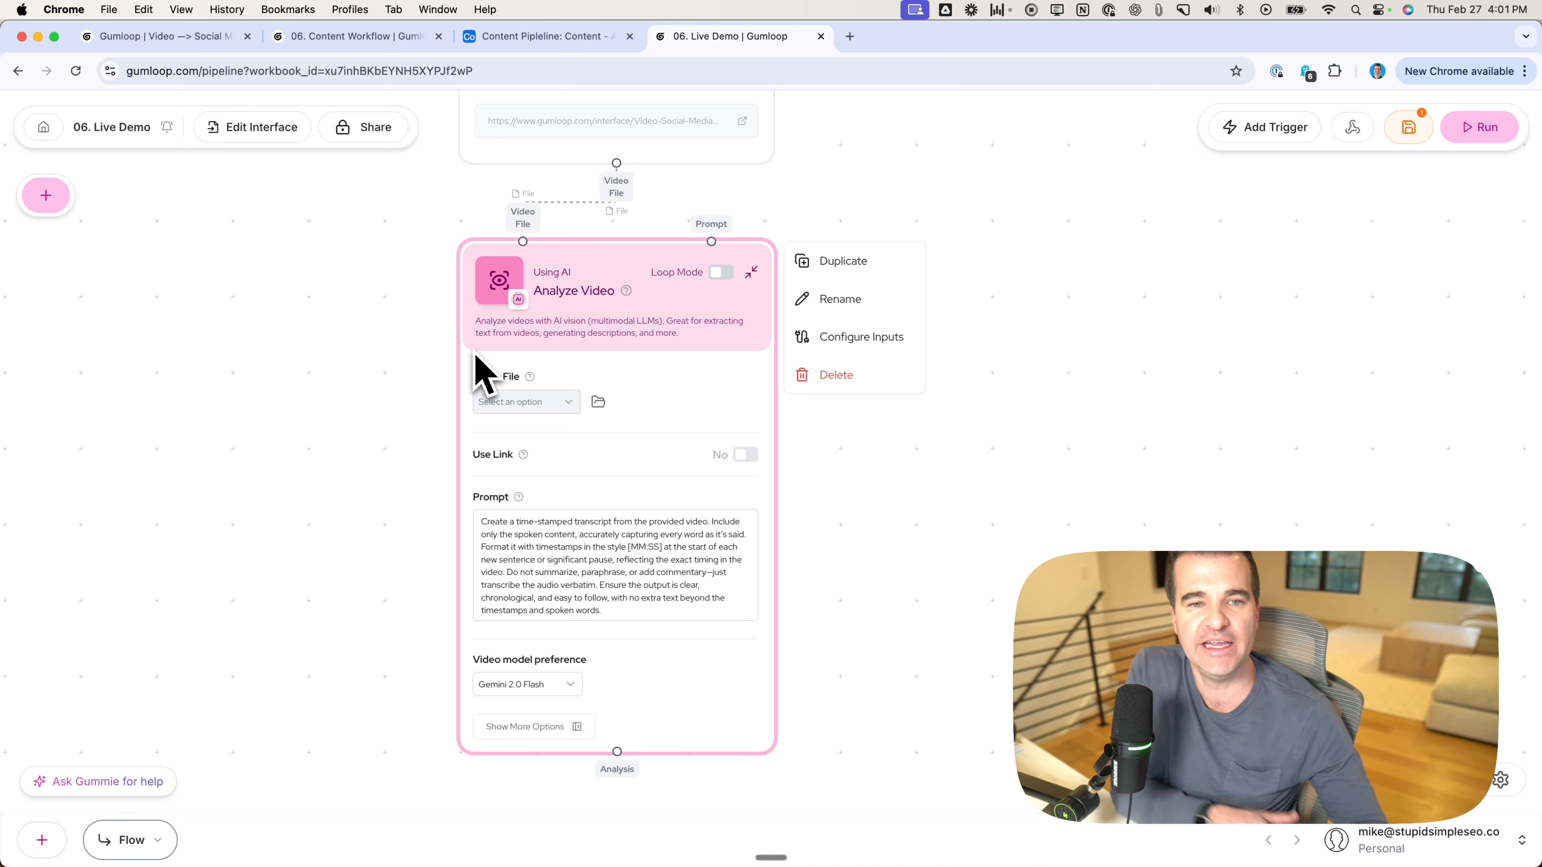
{"action": "scroll", "coordinate": [368, 454], "scroll_direction": "down", "scroll_amount": 3}
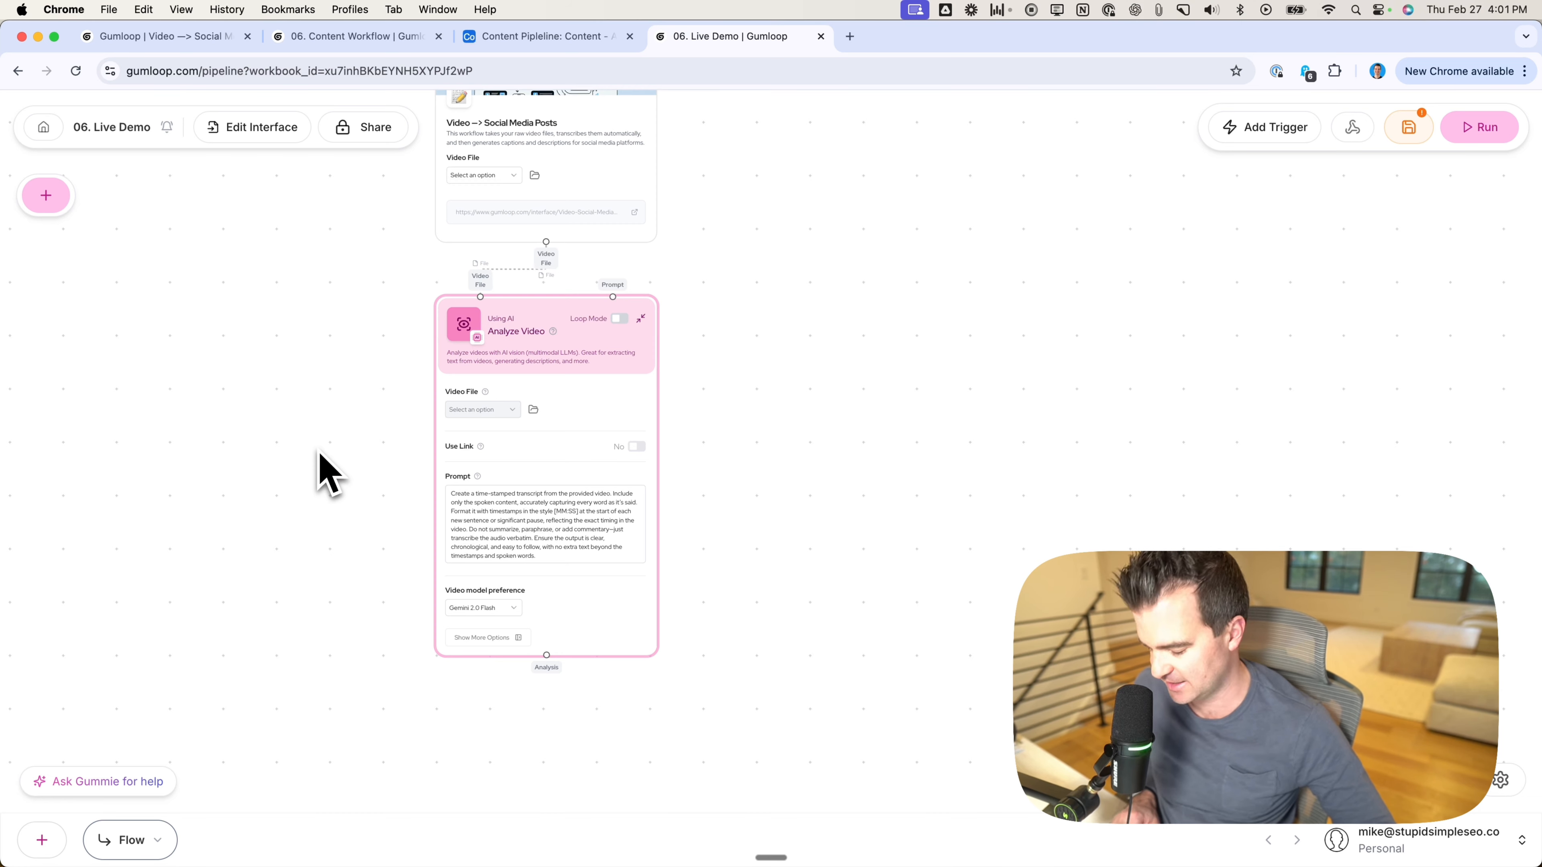
{"action": "left_click", "coordinate": [45, 195]}
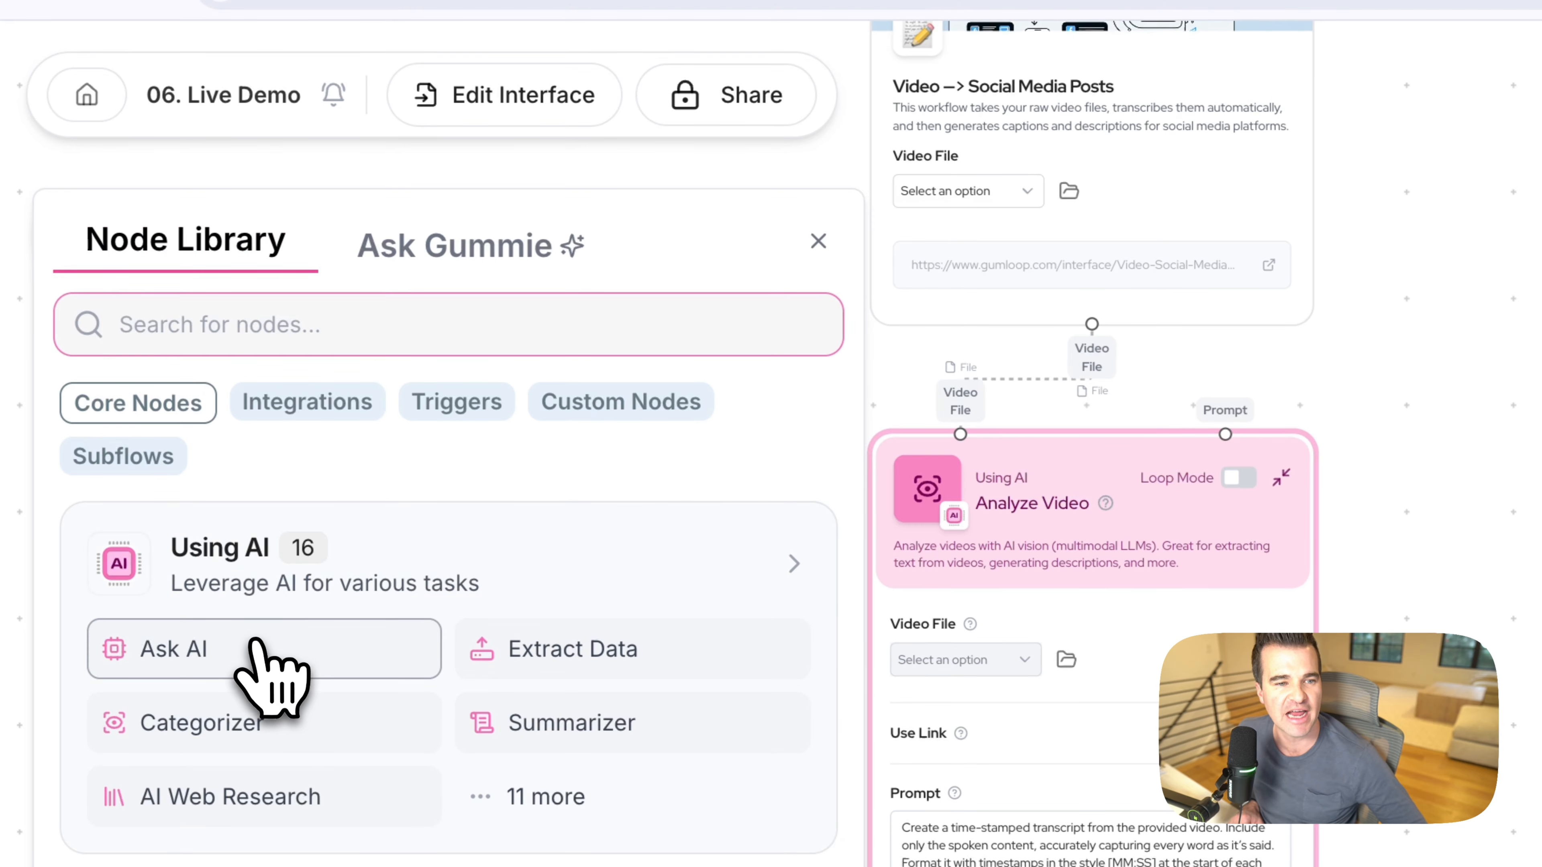
{"action": "left_click_drag", "start_coordinate": [254, 638], "coordinate": [1106, 527]}
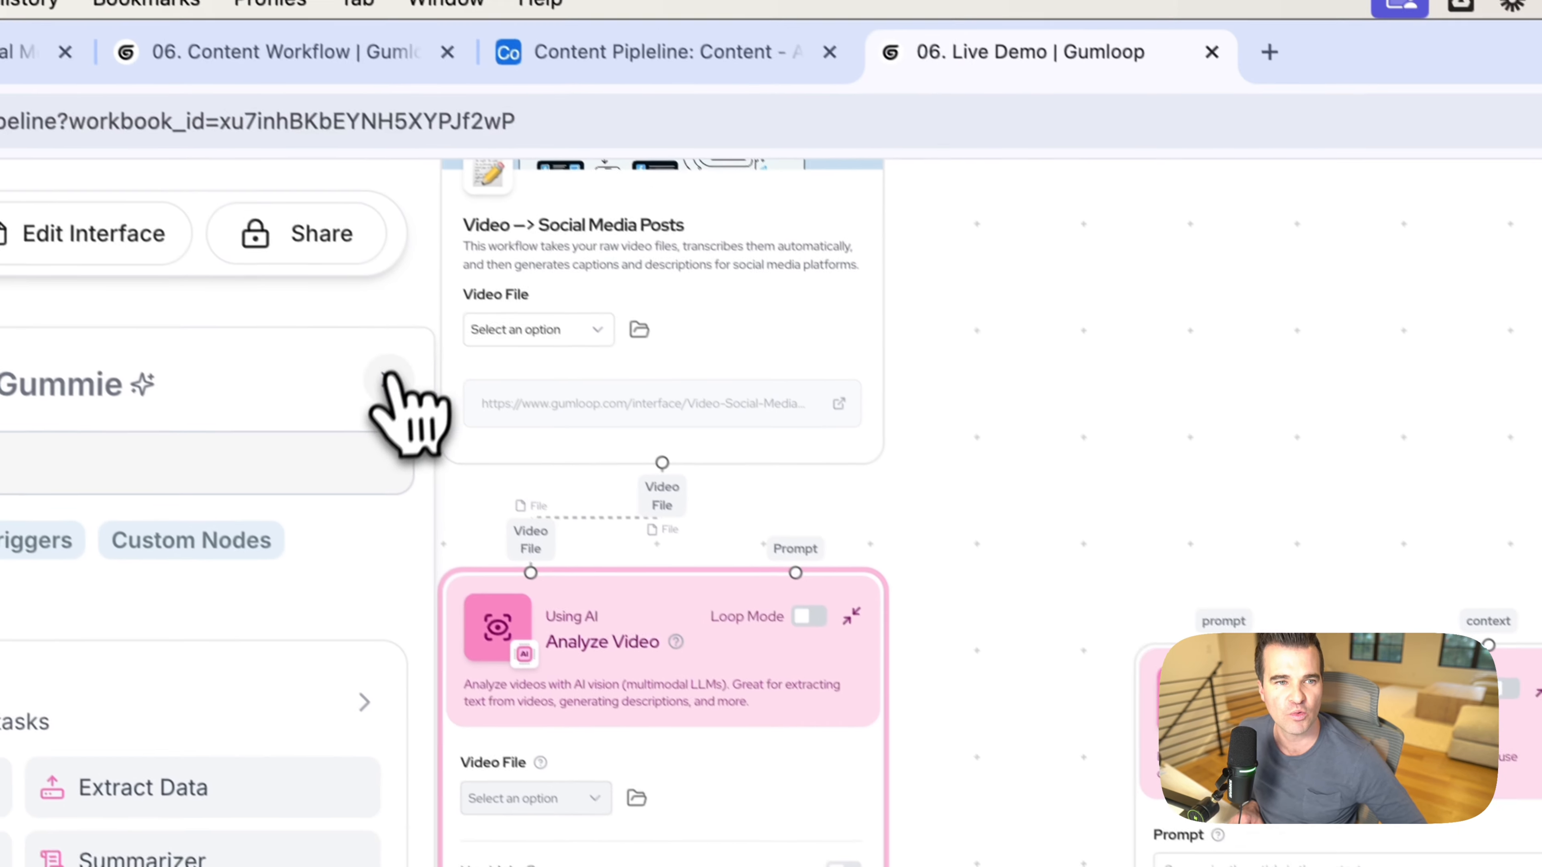
{"action": "left_click", "coordinate": [351, 280]}
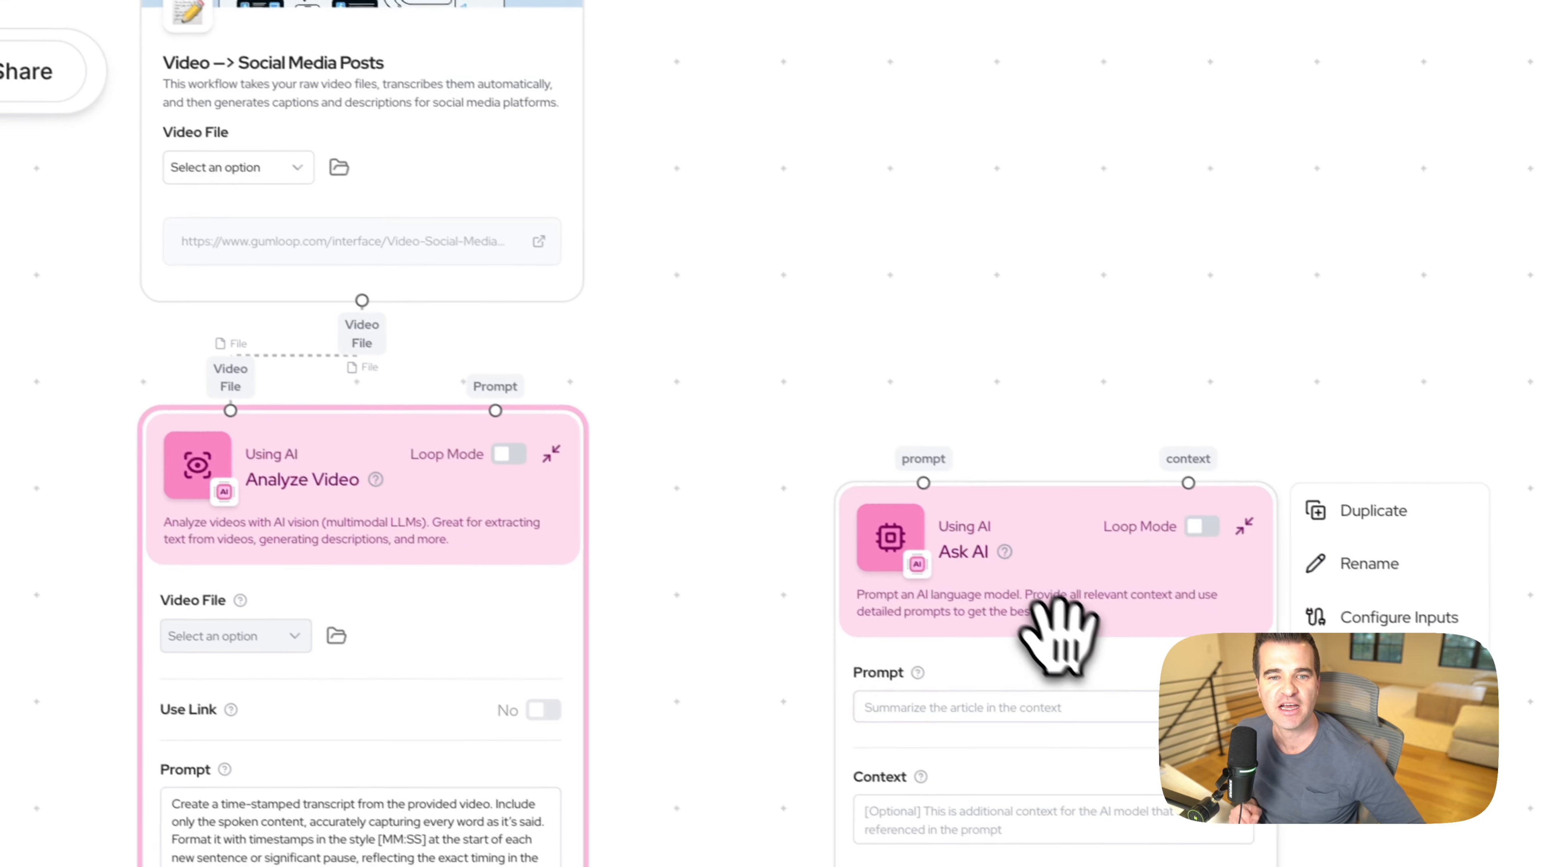
{"action": "left_click_drag", "start_coordinate": [1055, 635], "coordinate": [380, 583]}
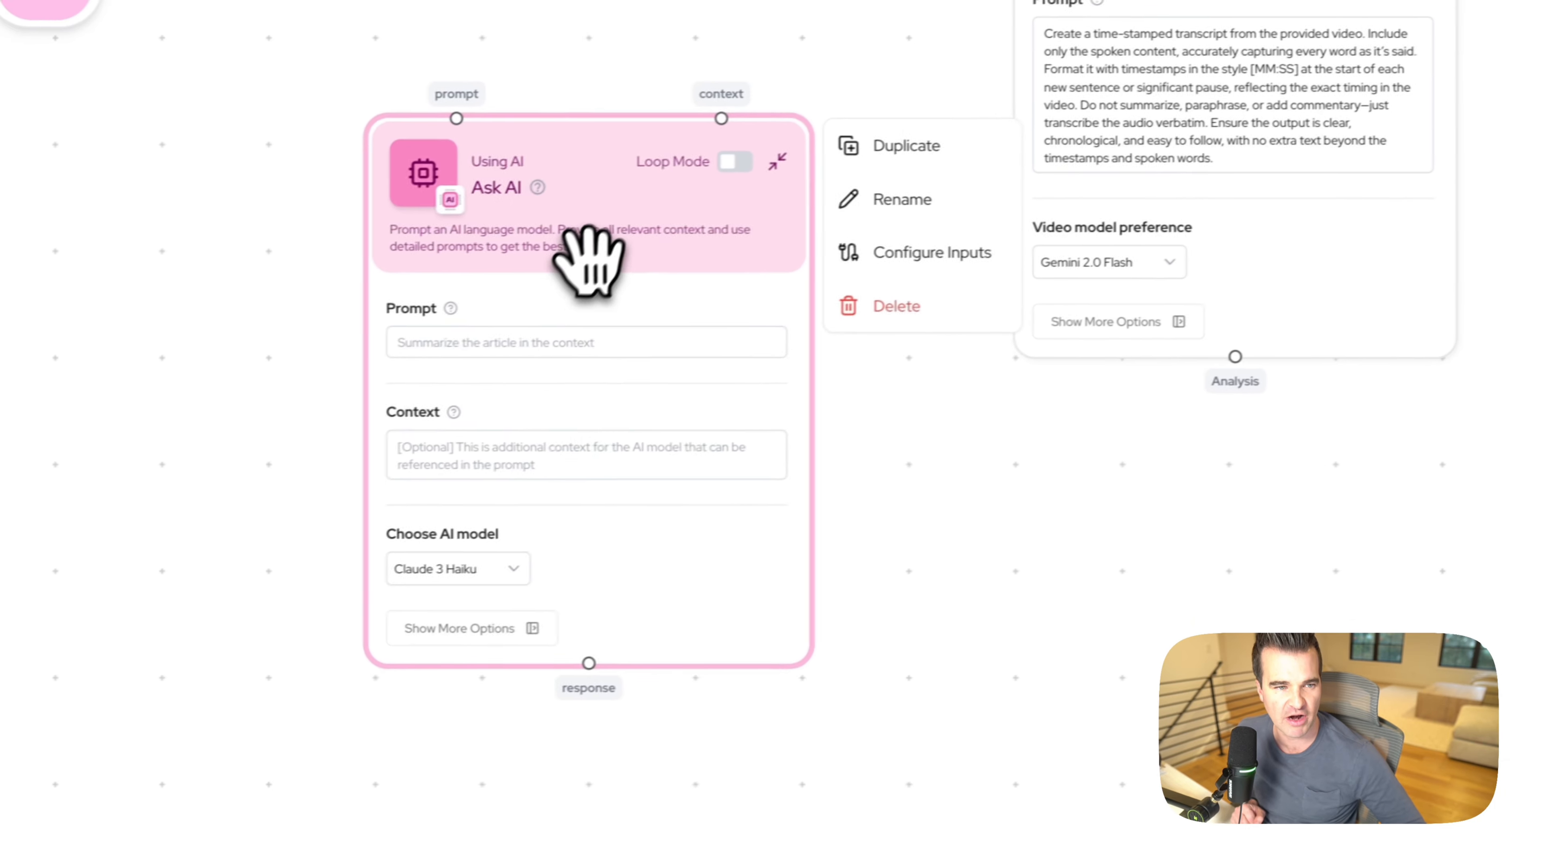
{"action": "left_click_drag", "start_coordinate": [585, 260], "coordinate": [541, 506]}
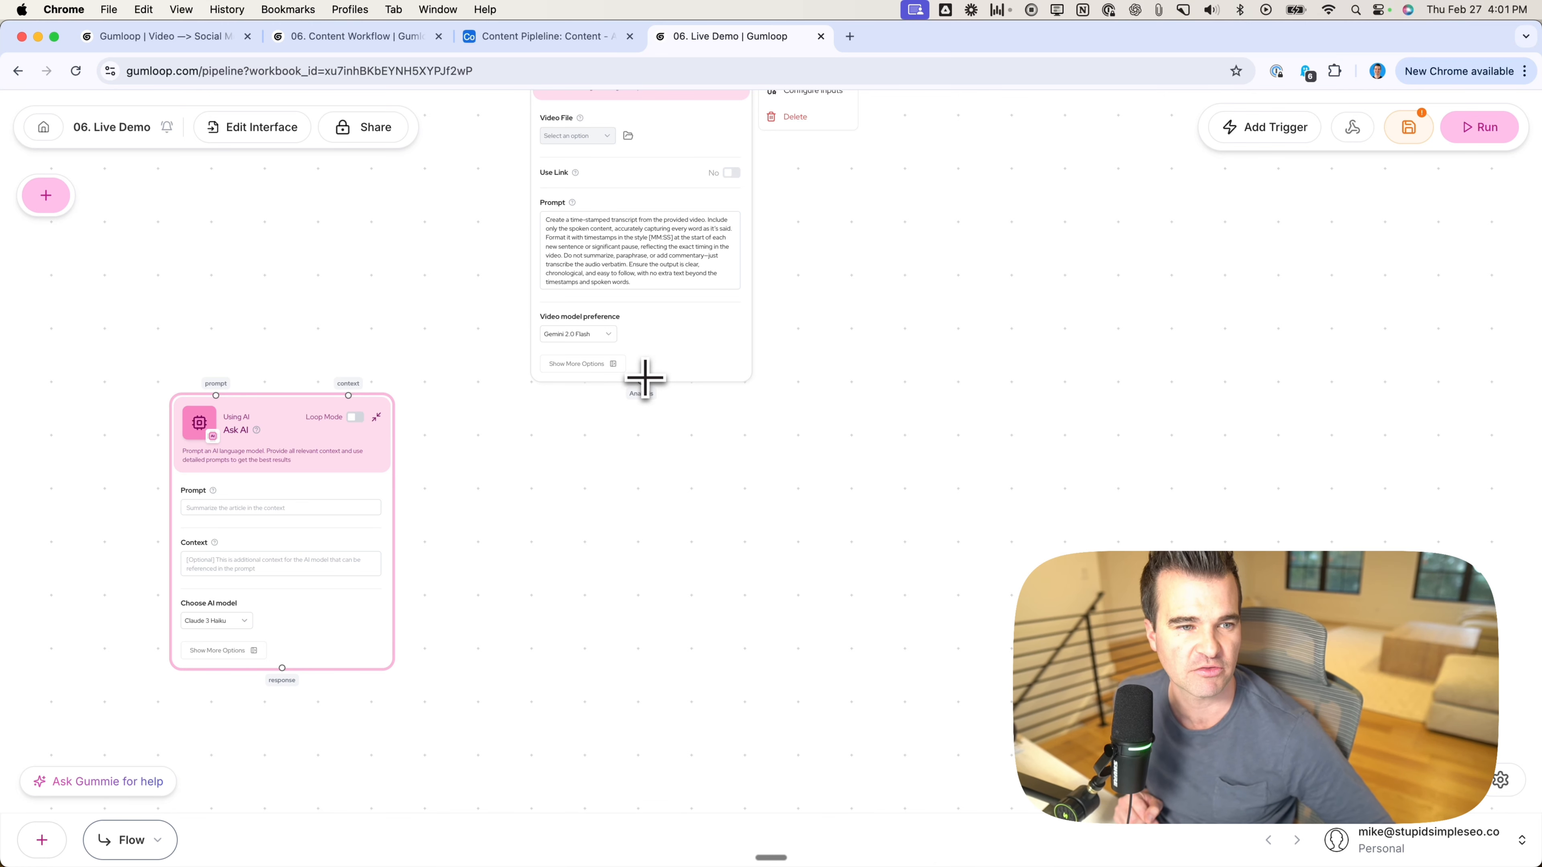
Step: Connect the Analyze Video node's Analysis output to the Ask AI node's context input and rename the Ask AI node Title Generator
{"action": "left_click_drag", "start_coordinate": [645, 378], "coordinate": [371, 389]}
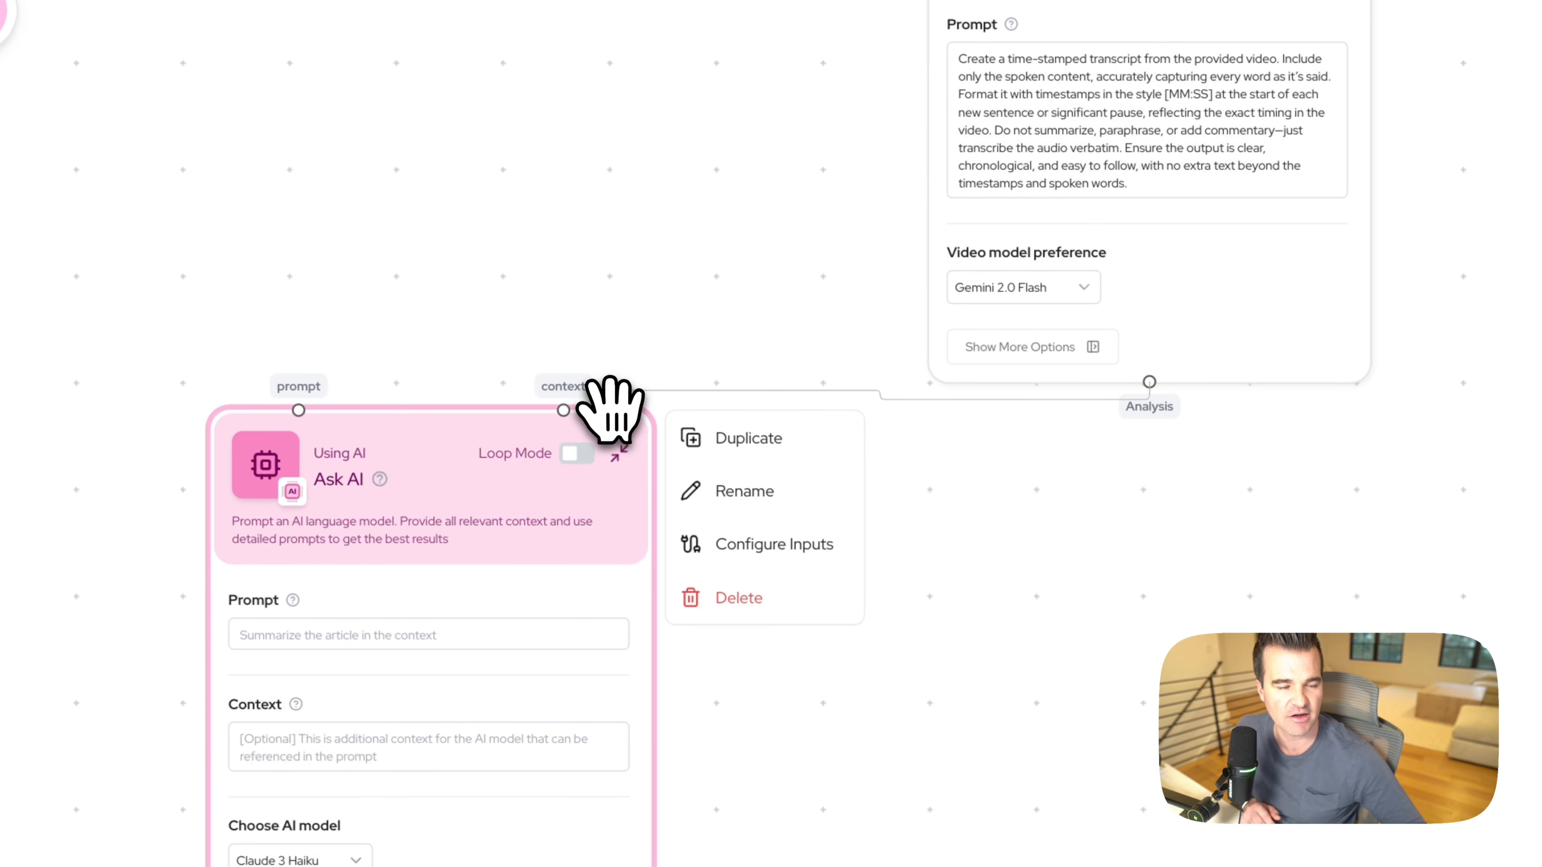
{"action": "left_click_drag", "start_coordinate": [611, 408], "coordinate": [549, 427]}
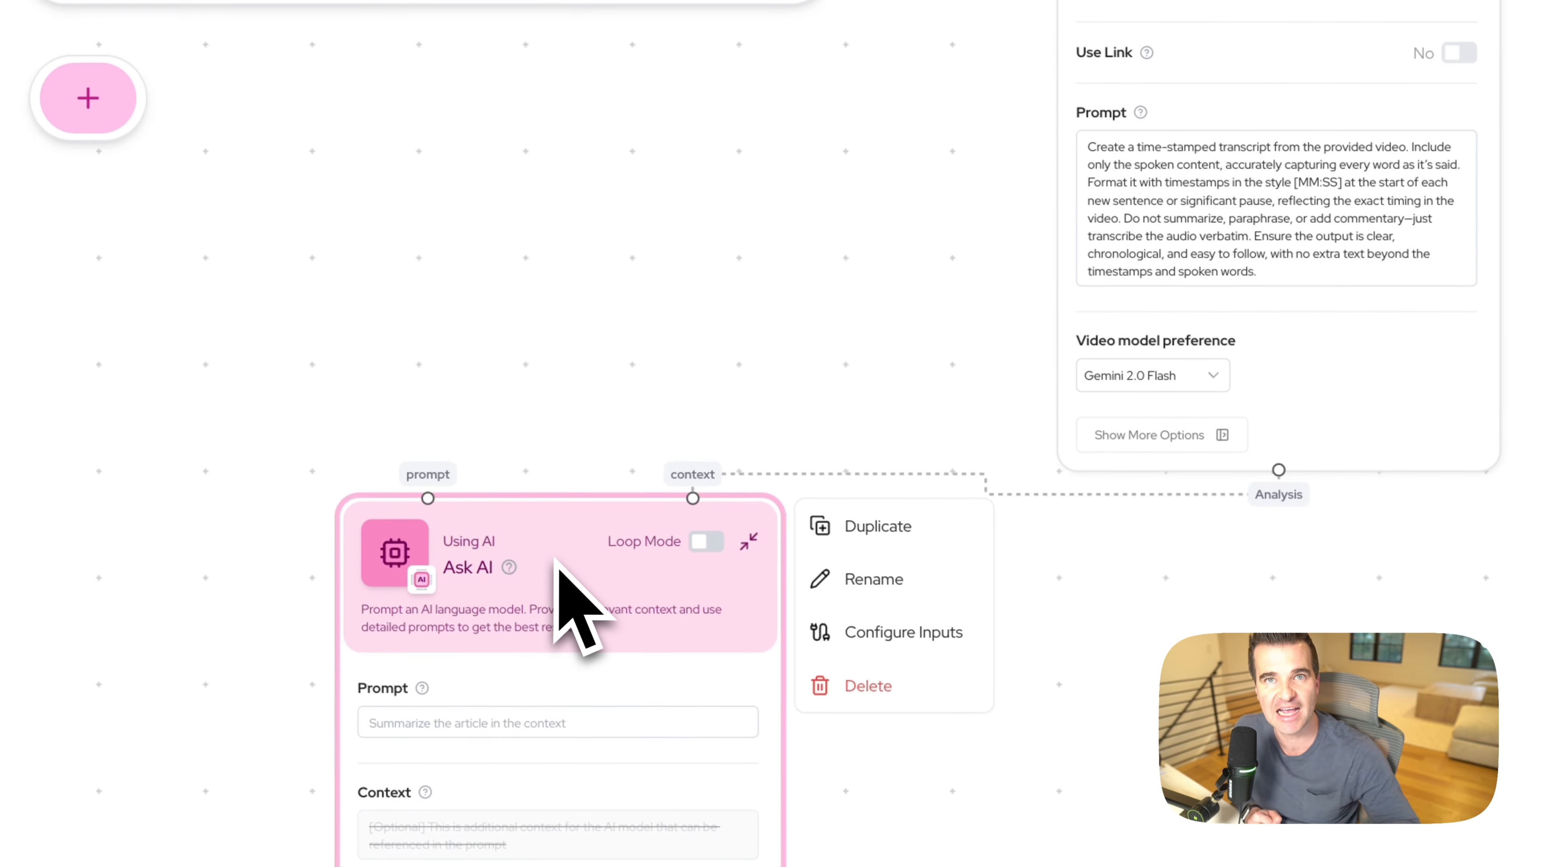
{"action": "left_click", "coordinate": [877, 582]}
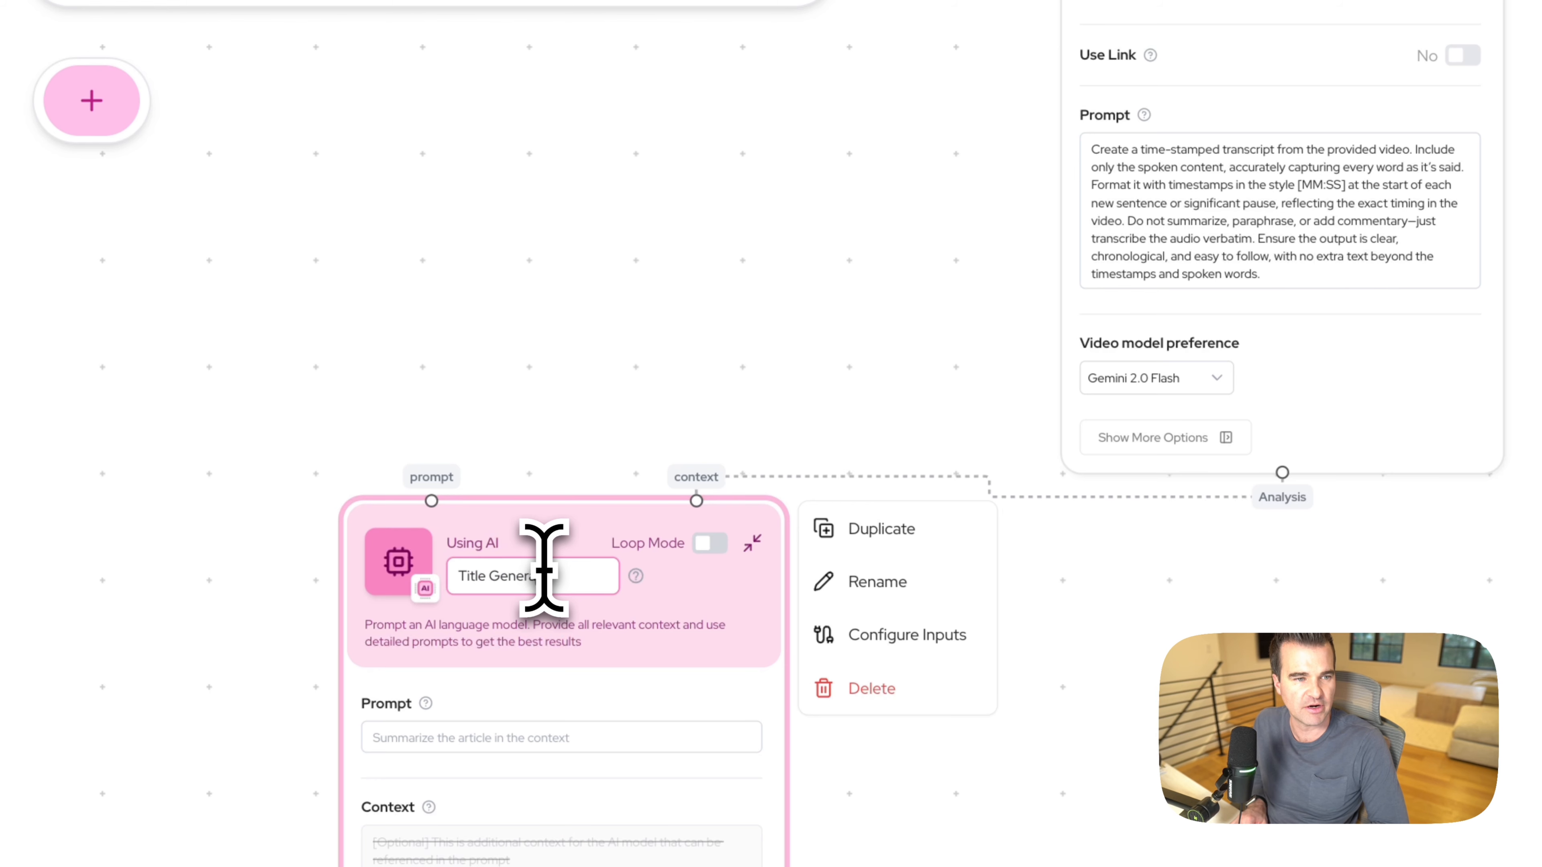
{"action": "key", "text": "Return"}
{"action": "left_click", "coordinate": [502, 340]}
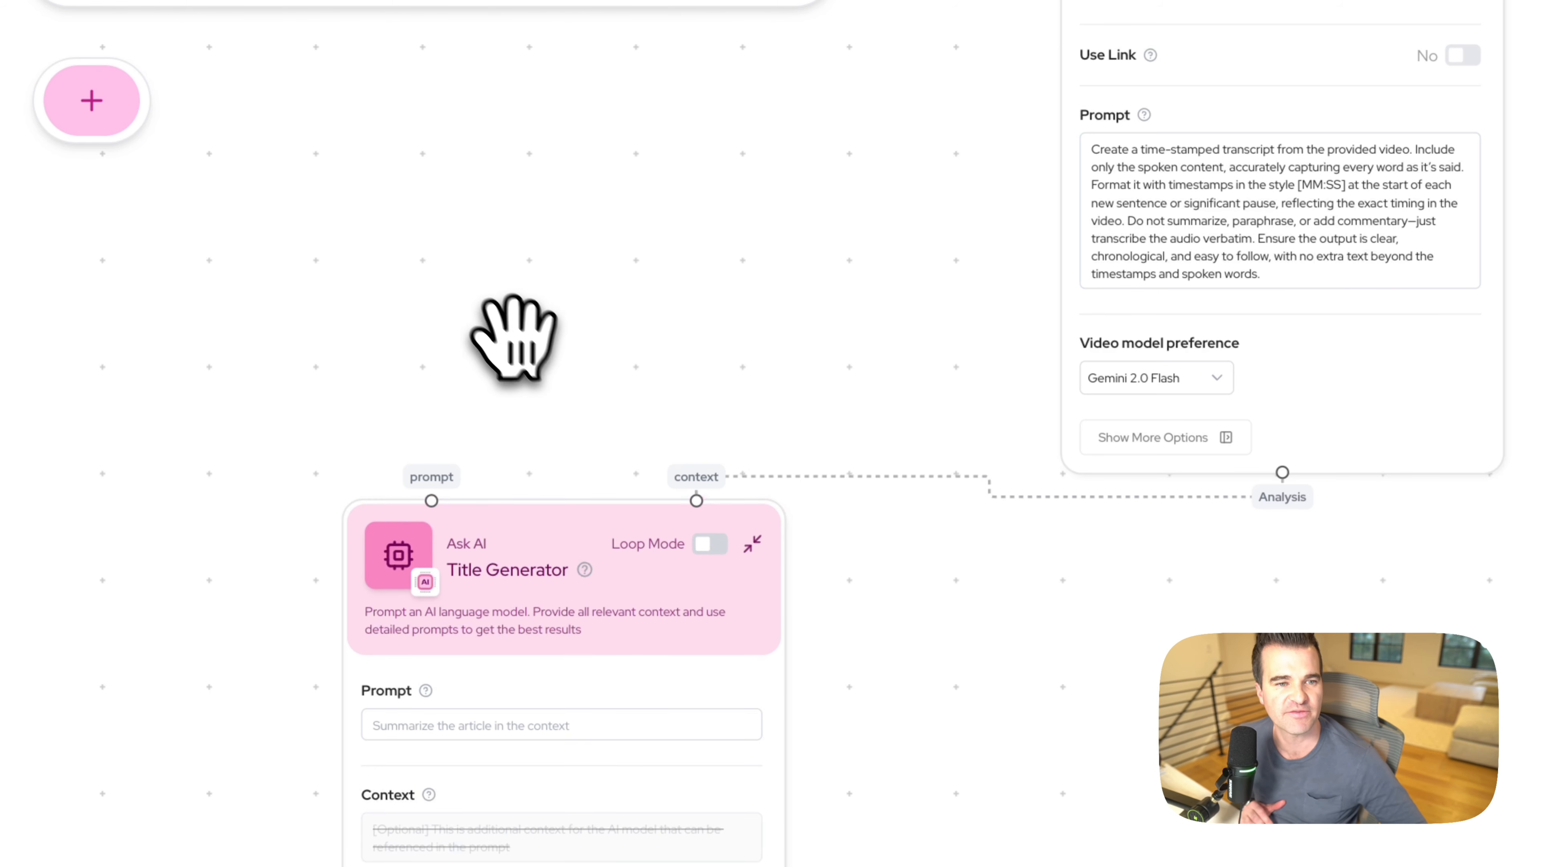
Step: Fill the Title Generator prompt with instructions for a compelling, non-spammy YouTube title under 70 characters, human-sounding and without extra text
{"action": "scroll", "coordinate": [534, 330], "scroll_direction": "down", "scroll_amount": 1}
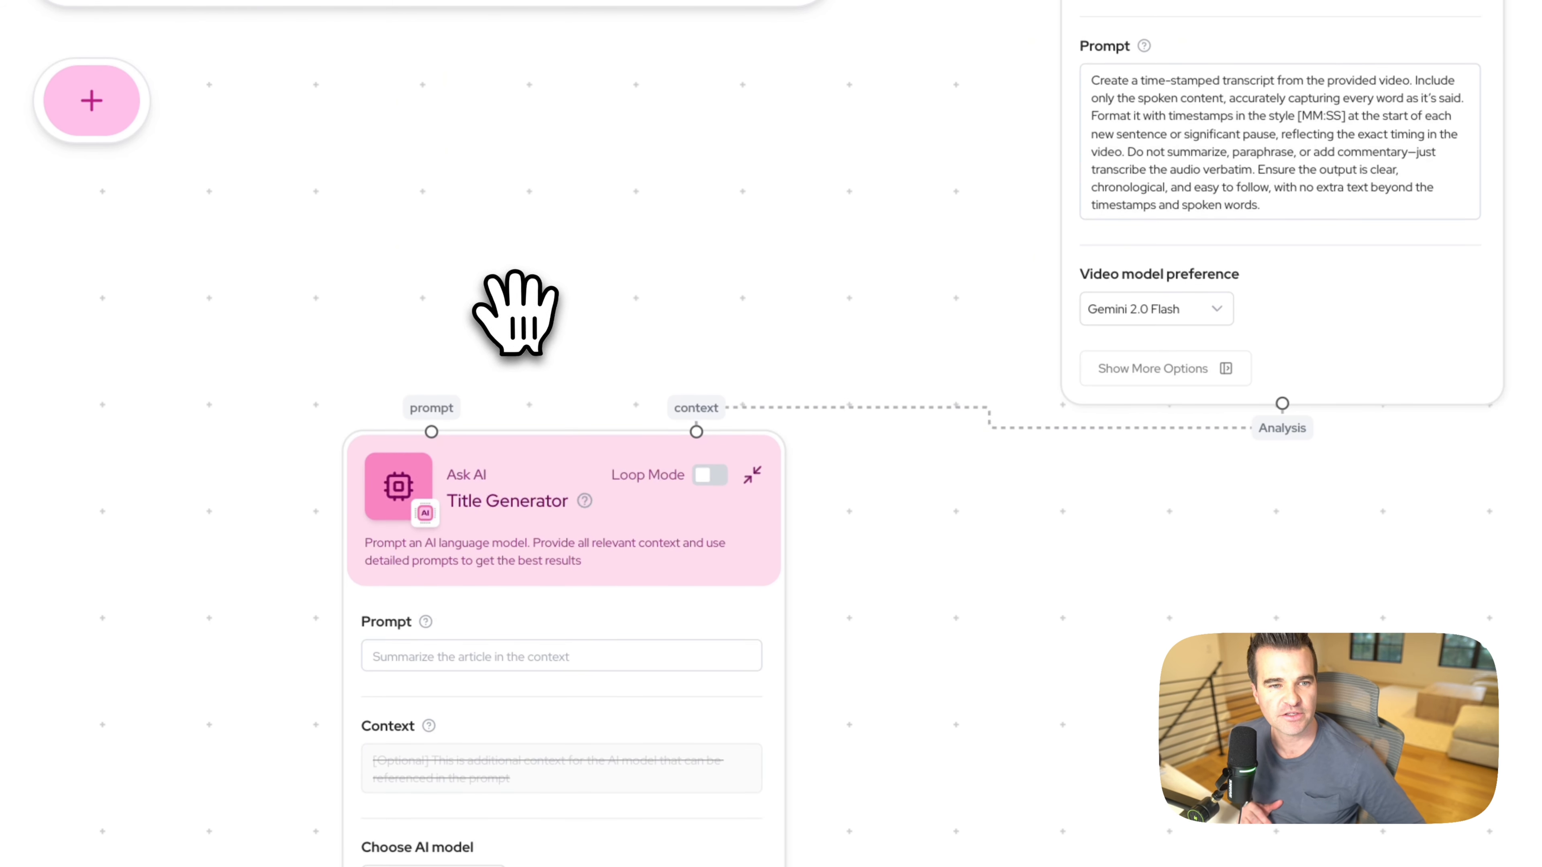
{"action": "scroll", "coordinate": [541, 344], "scroll_direction": "up", "scroll_amount": 3}
{"action": "left_click_drag", "start_coordinate": [539, 347], "coordinate": [634, 207]}
{"action": "left_click", "coordinate": [525, 641]}
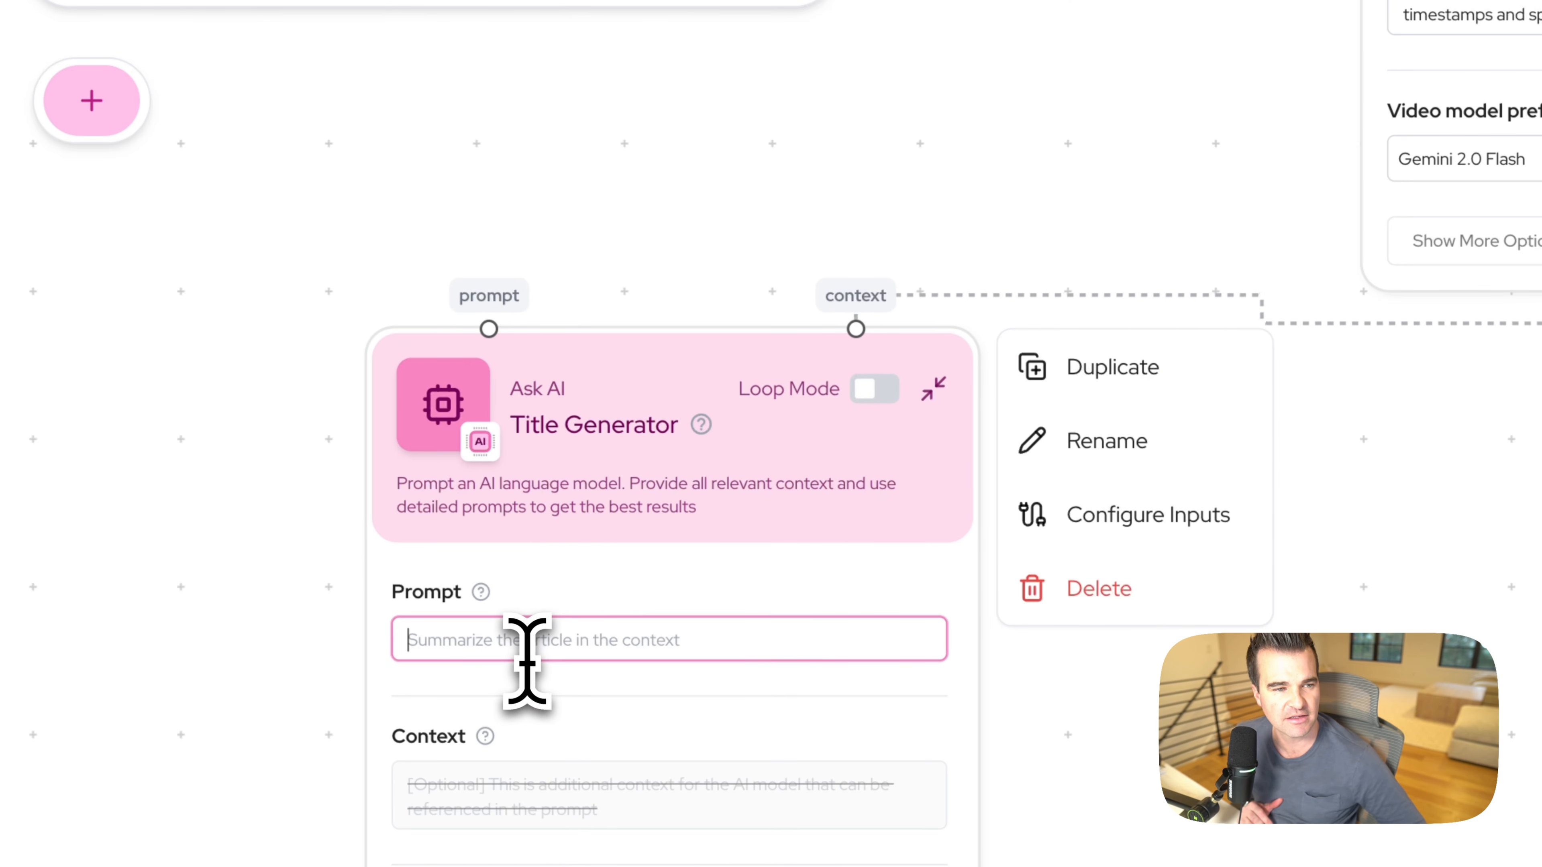
{"action": "key", "text": "ctrl+v"}
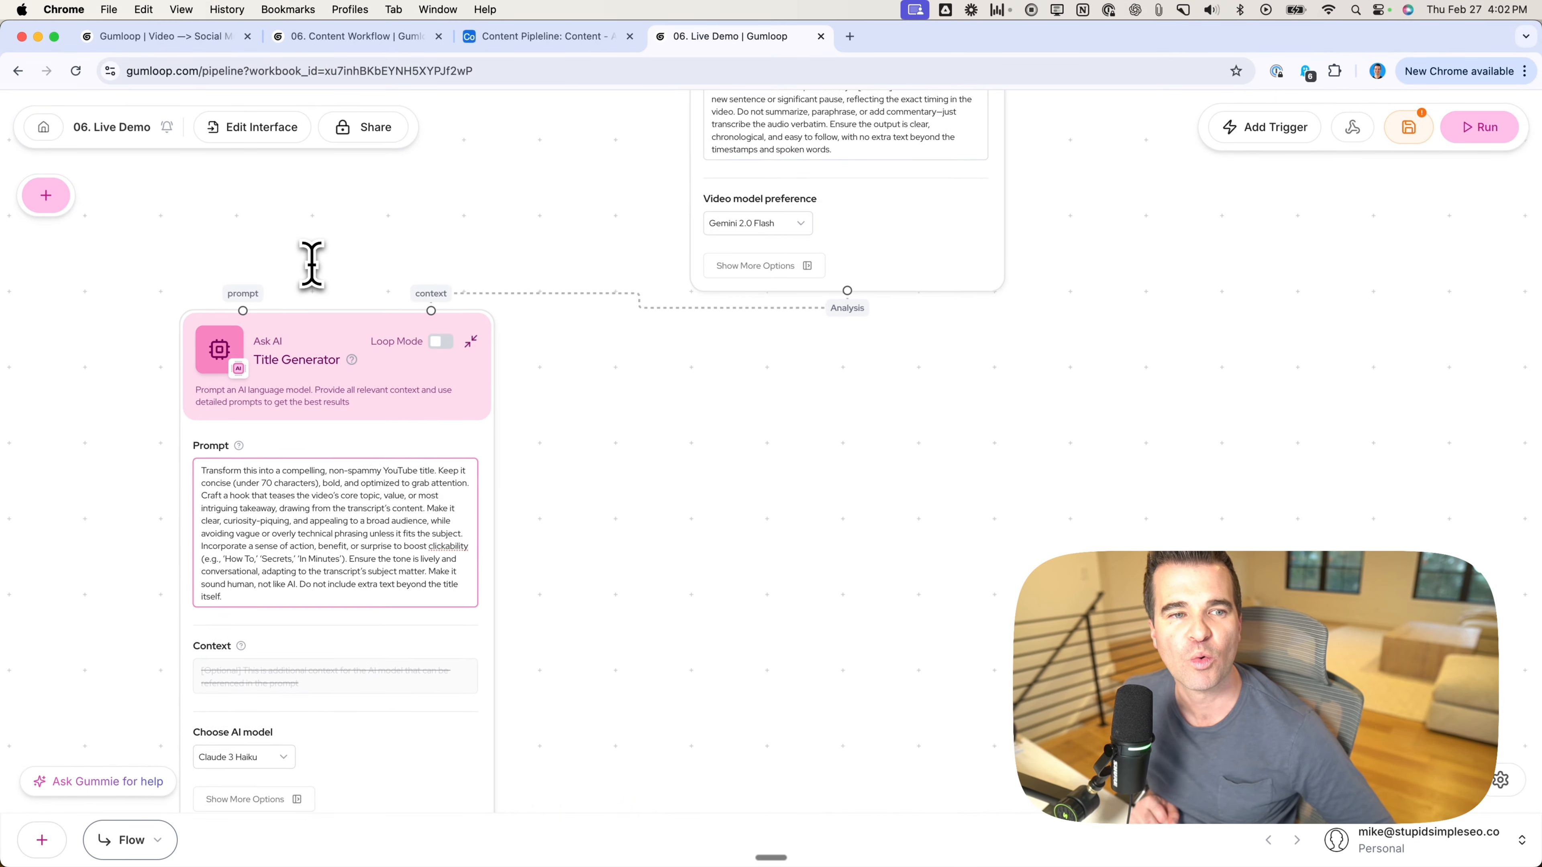
{"action": "scroll", "coordinate": [311, 267], "scroll_direction": "up", "scroll_amount": 2}
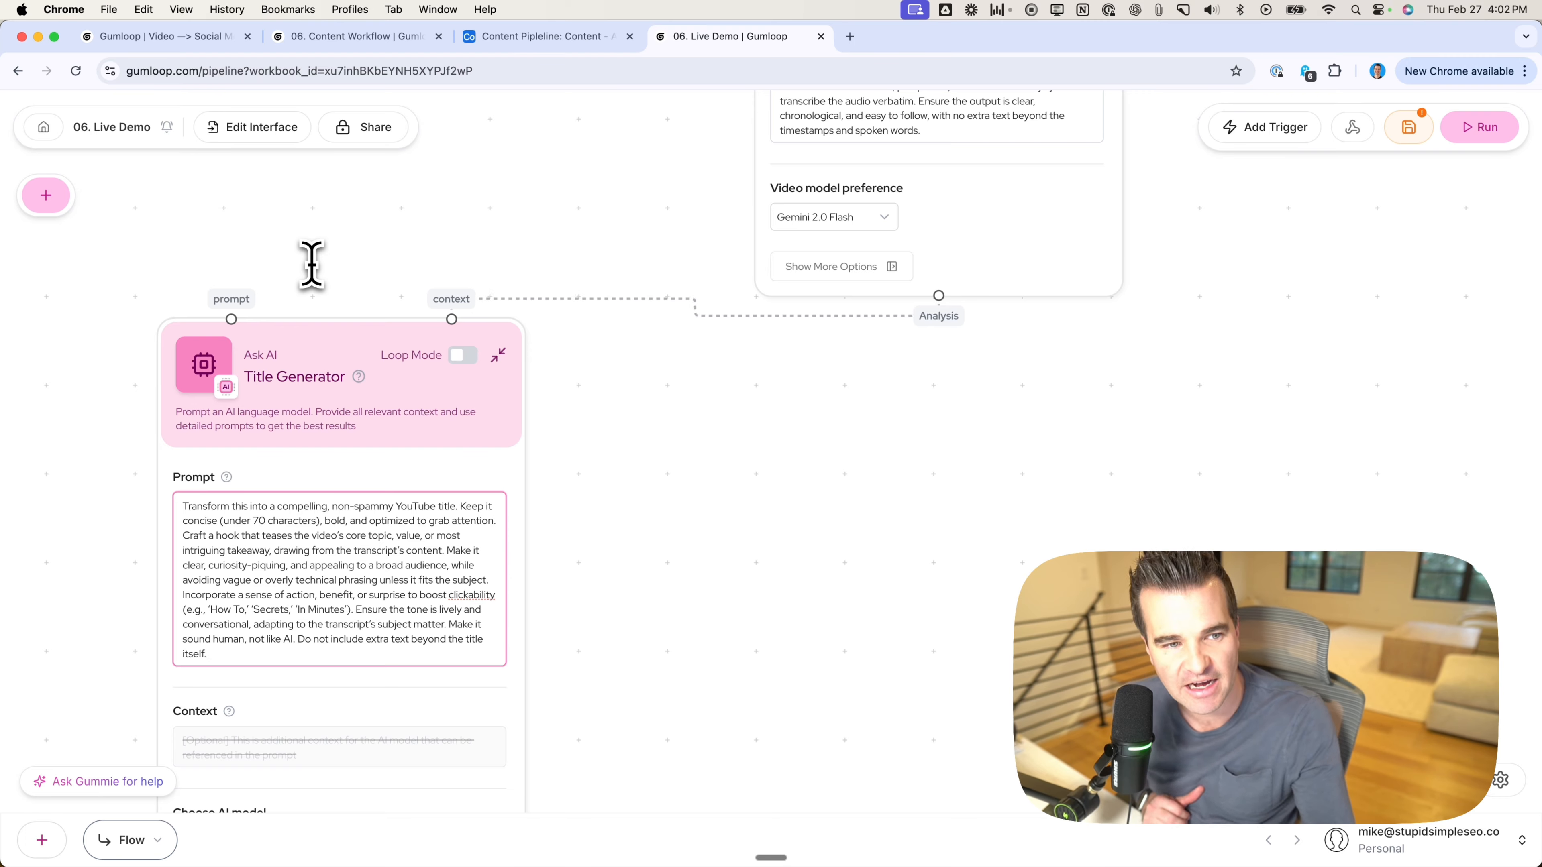
Step: Check the Video Title column in the Airtable content base and review the Title Generator prompt back in the Live Demo workflow
{"action": "left_click", "coordinate": [534, 38]}
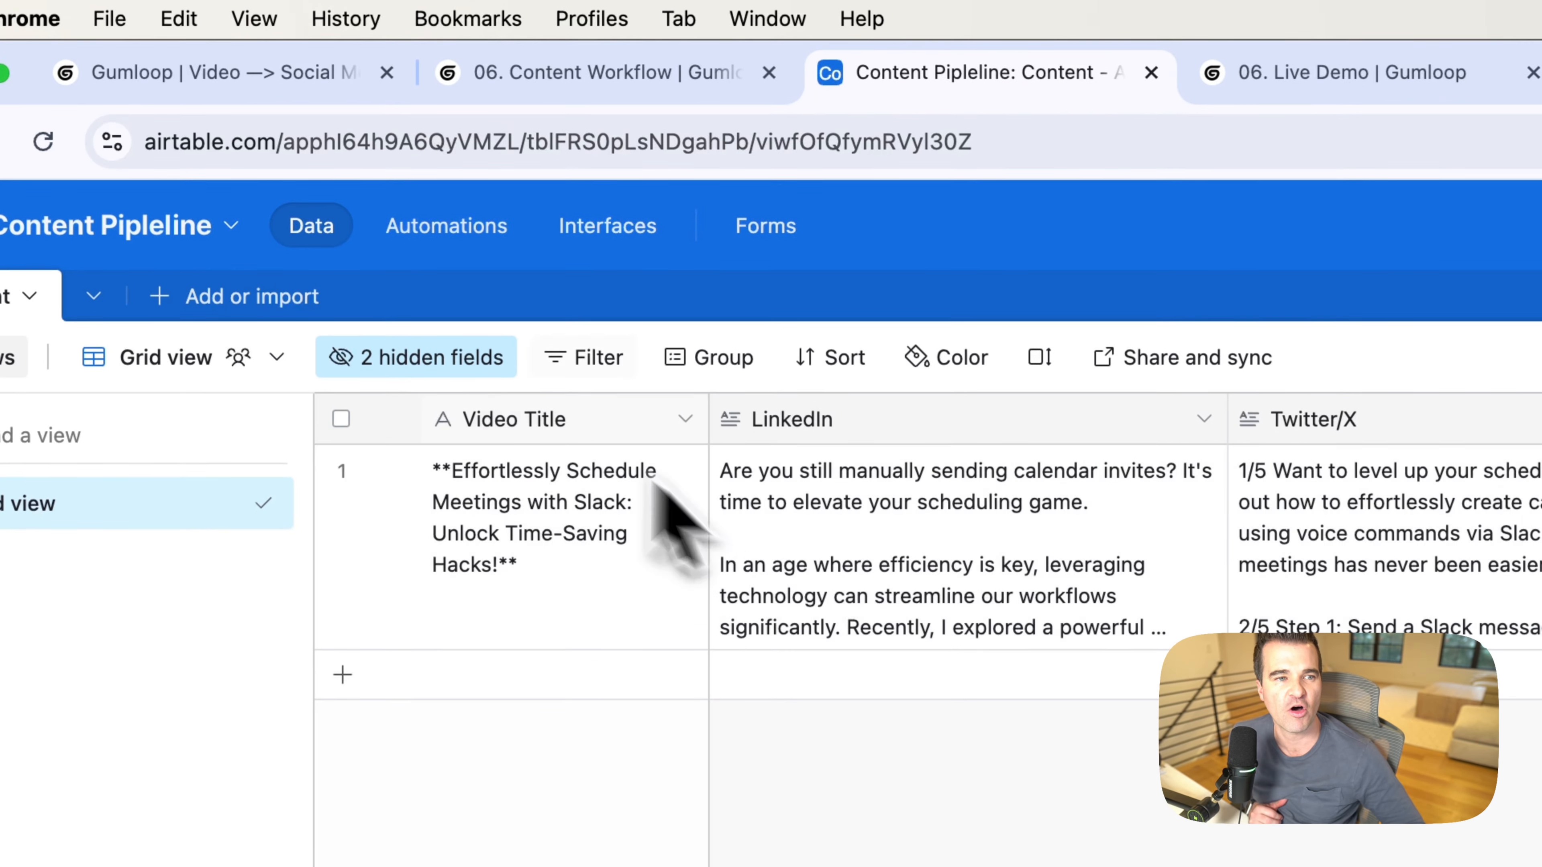
{"action": "left_click", "coordinate": [1251, 76]}
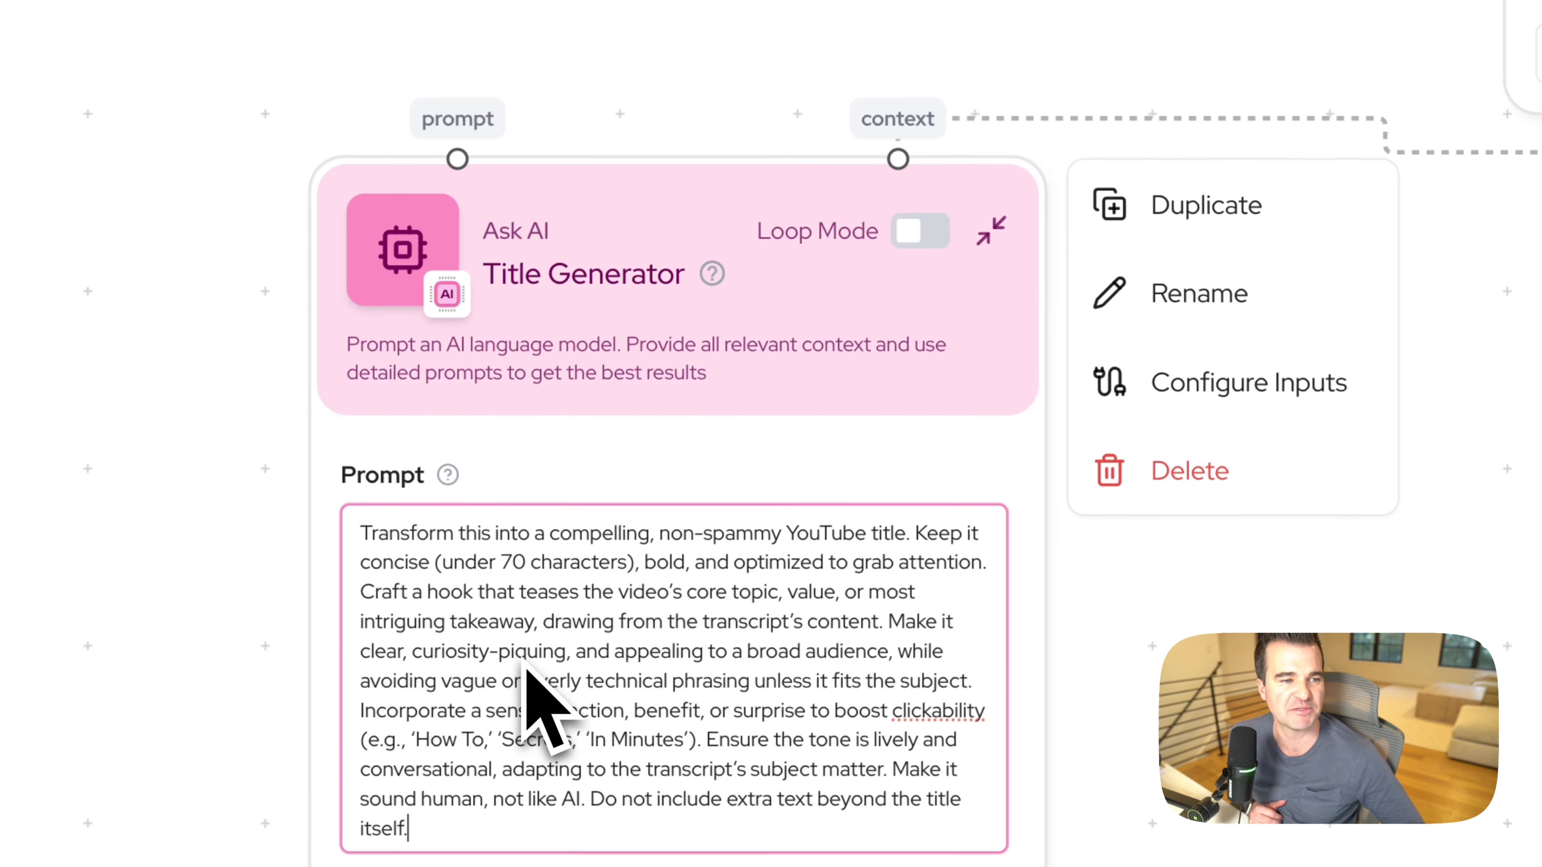
{"action": "scroll", "coordinate": [263, 540], "scroll_direction": "up", "scroll_amount": 3}
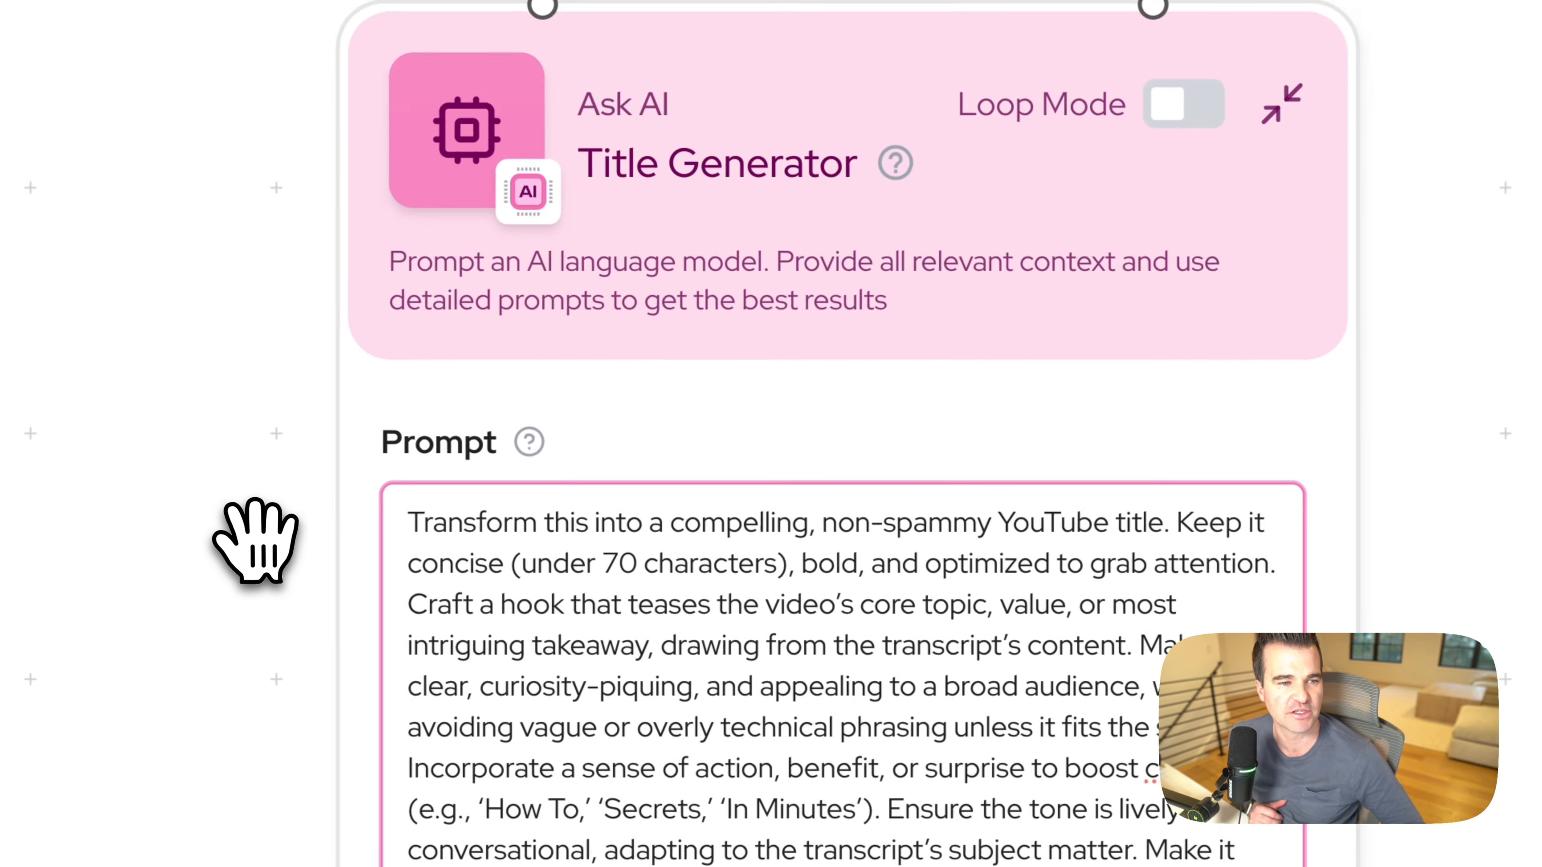
{"action": "left_click_drag", "start_coordinate": [294, 536], "coordinate": [162, 430]}
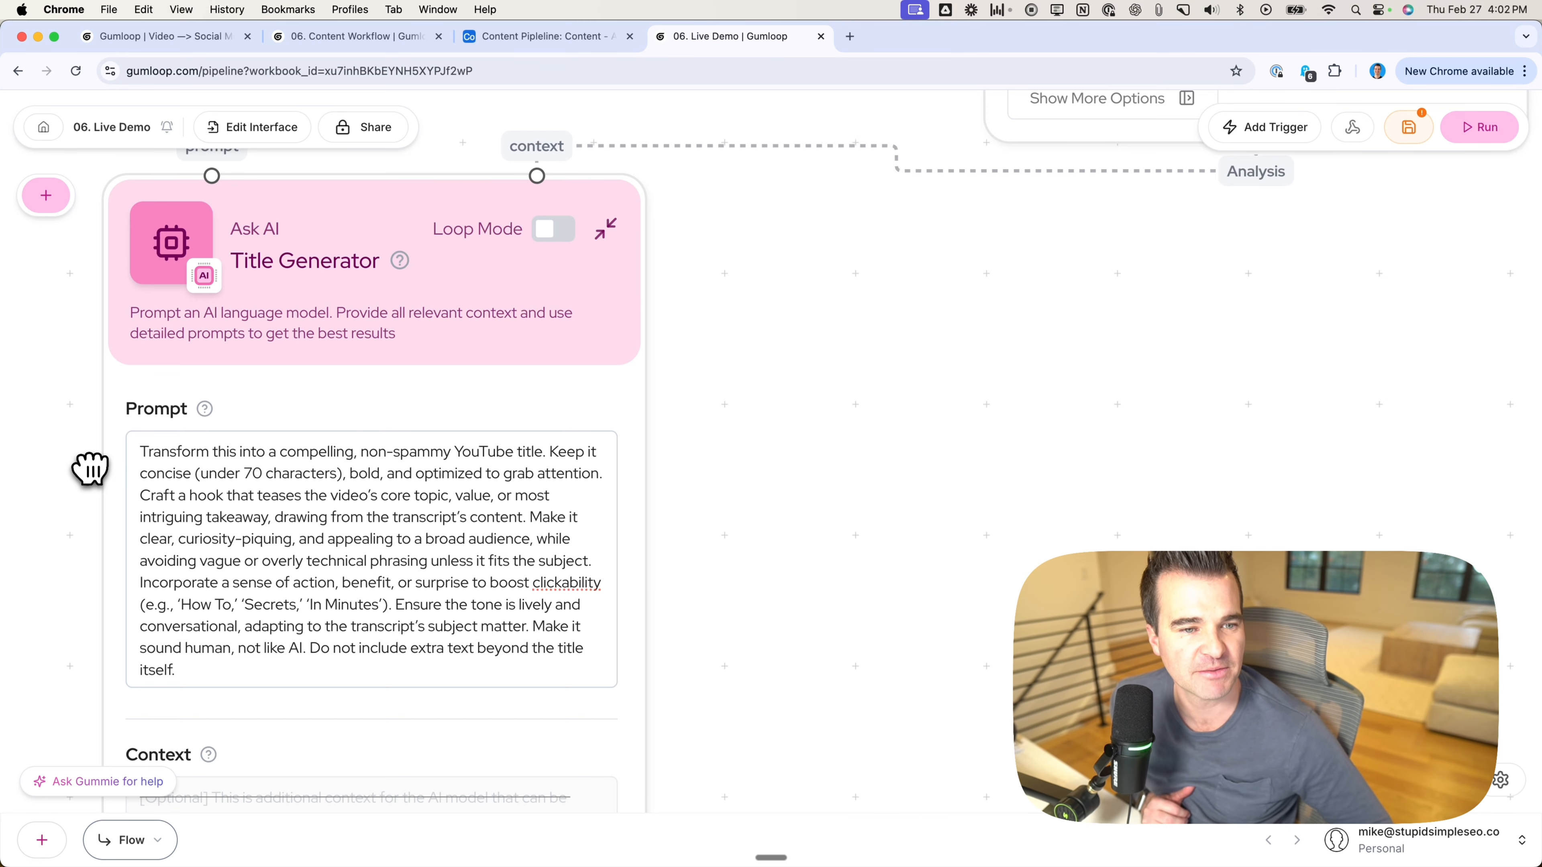
{"action": "right_click", "coordinate": [354, 510]}
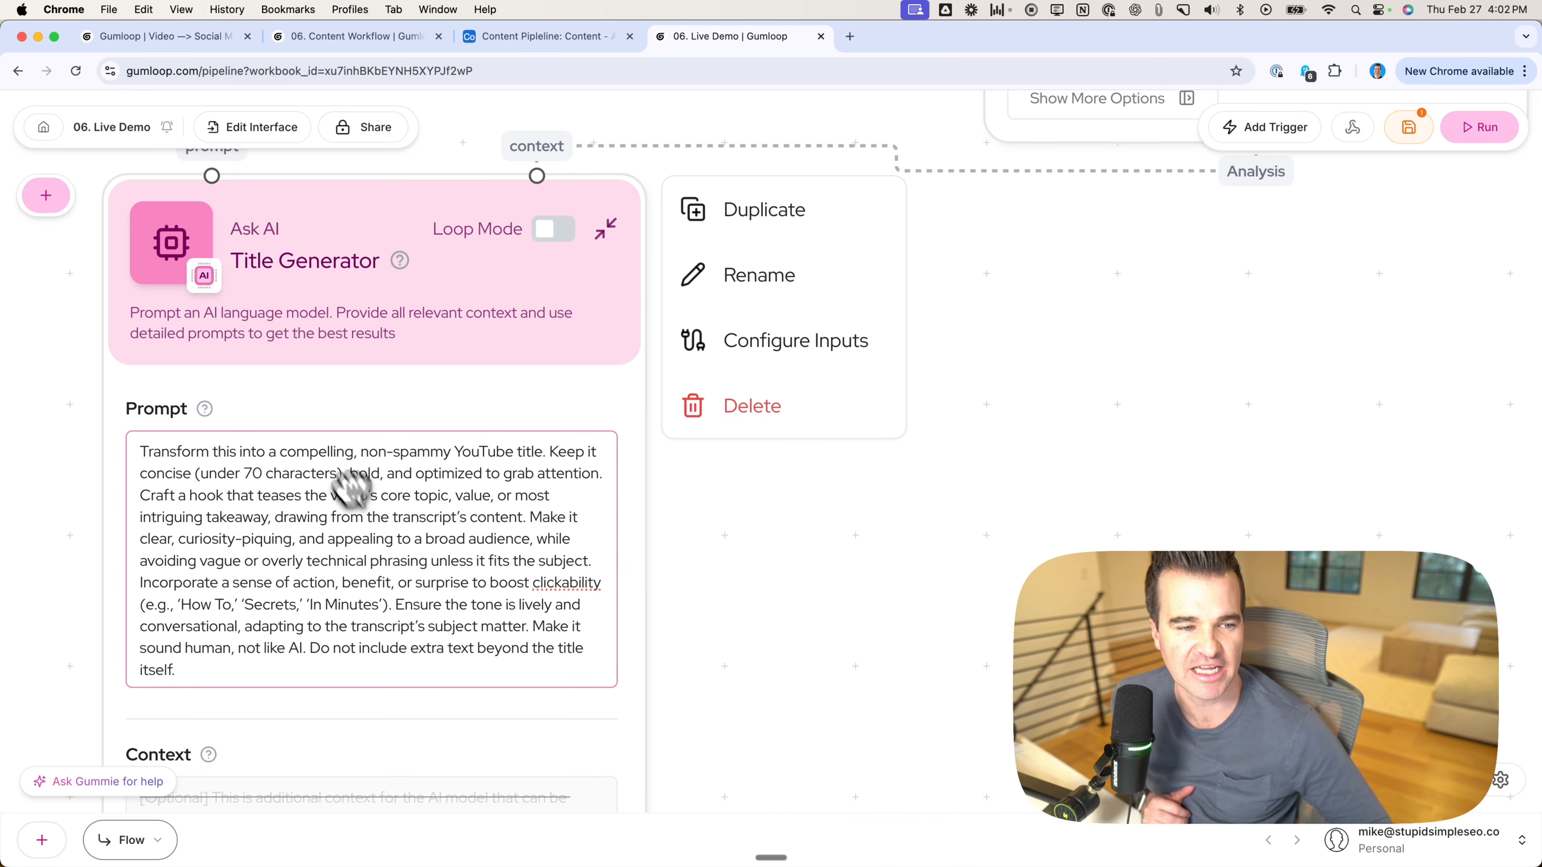
{"action": "left_click", "coordinate": [707, 468]}
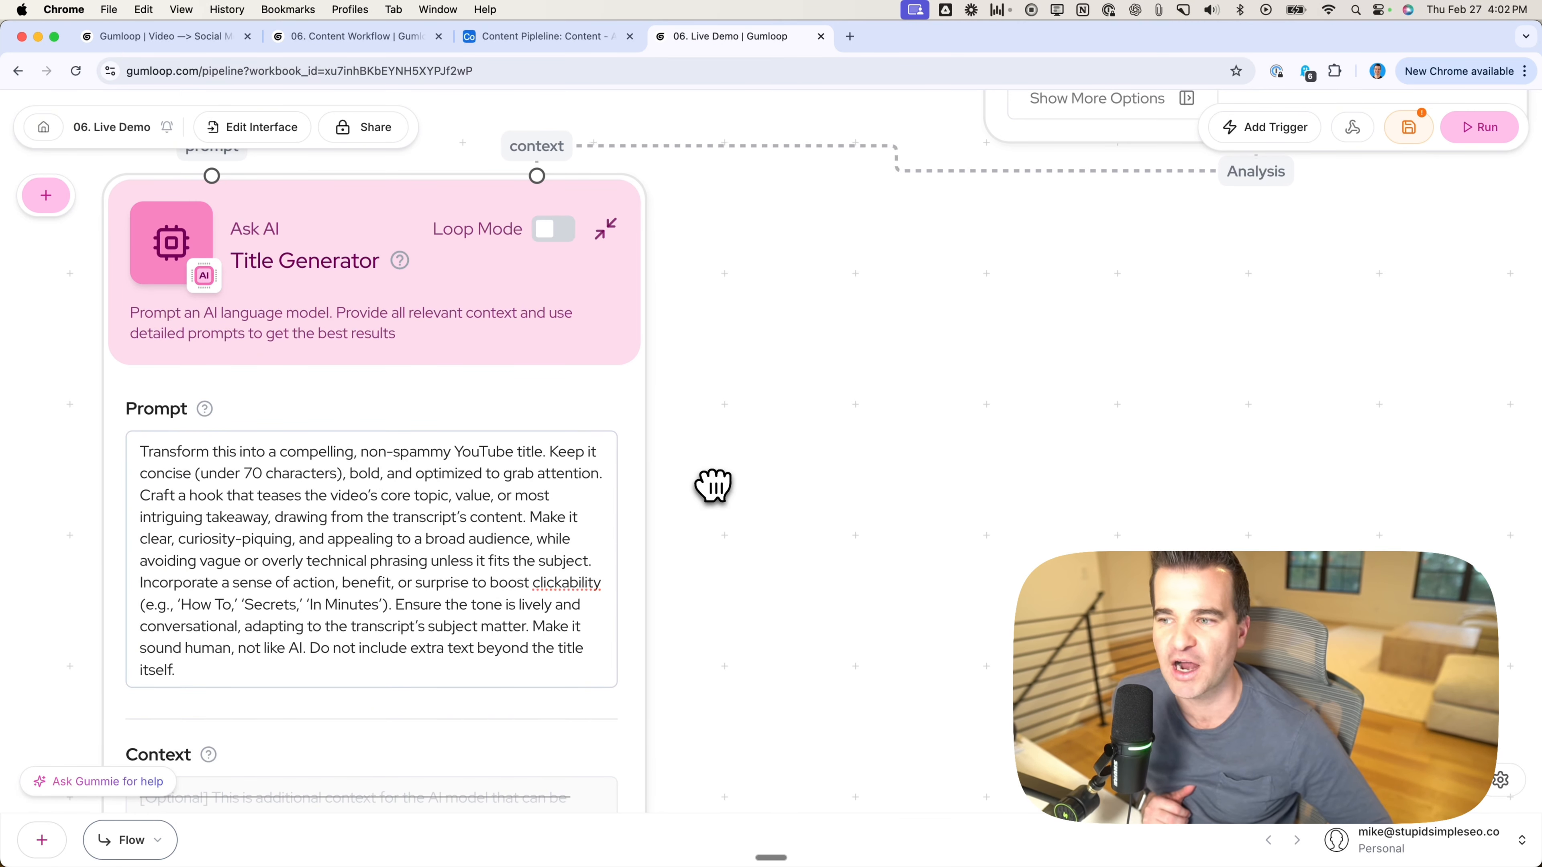
Step: Duplicate the Title Generator node, place the copy beside it below Analyze Video, and rename the copy YouTube Description
{"action": "scroll", "coordinate": [687, 470], "scroll_direction": "down", "scroll_amount": 2}
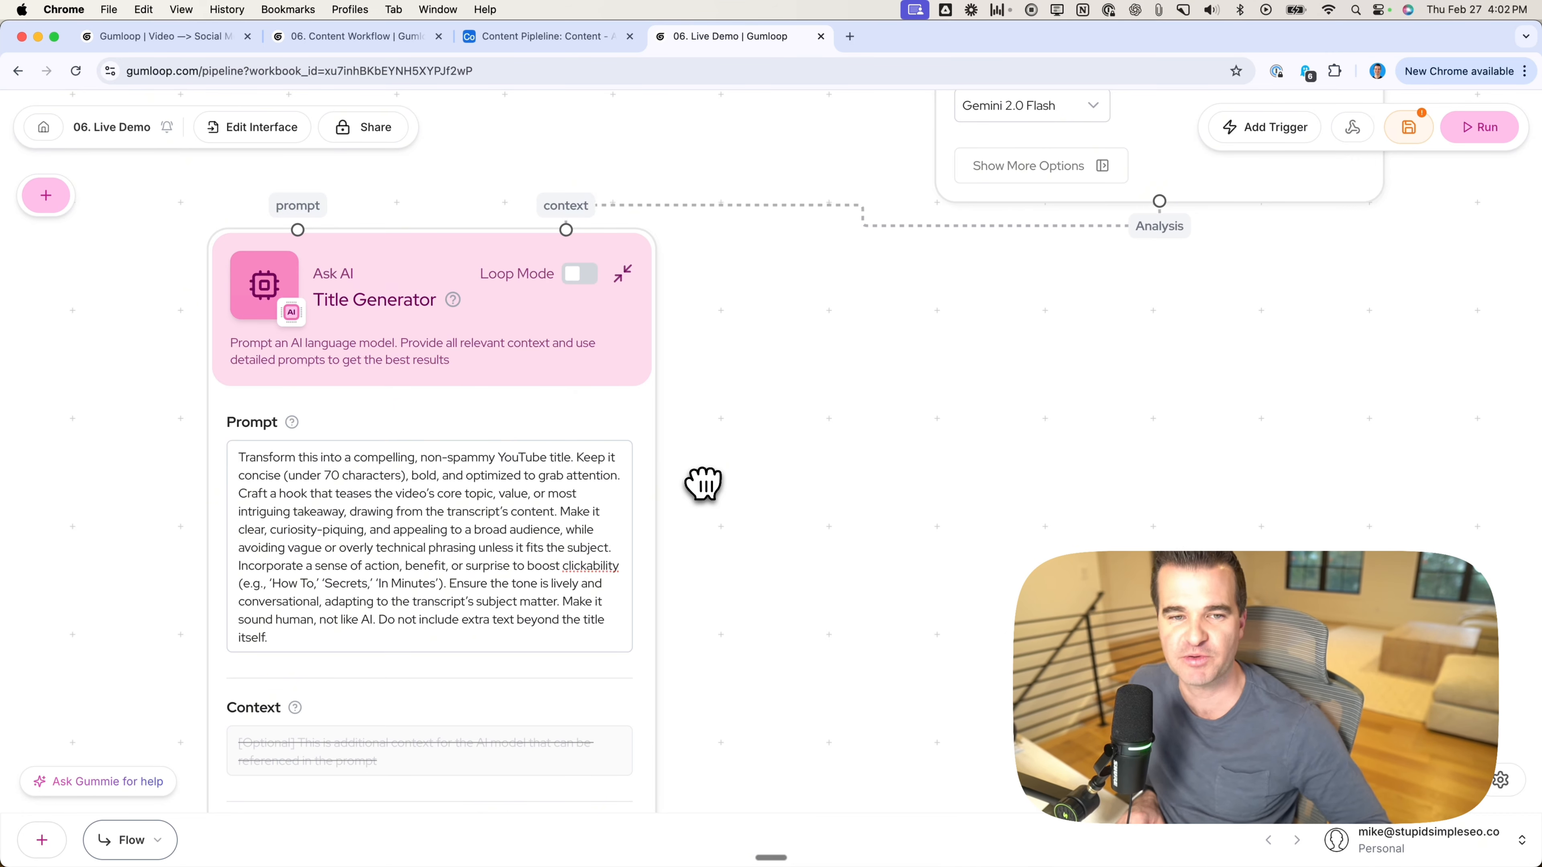
{"action": "scroll", "coordinate": [710, 493], "scroll_direction": "down", "scroll_amount": 4}
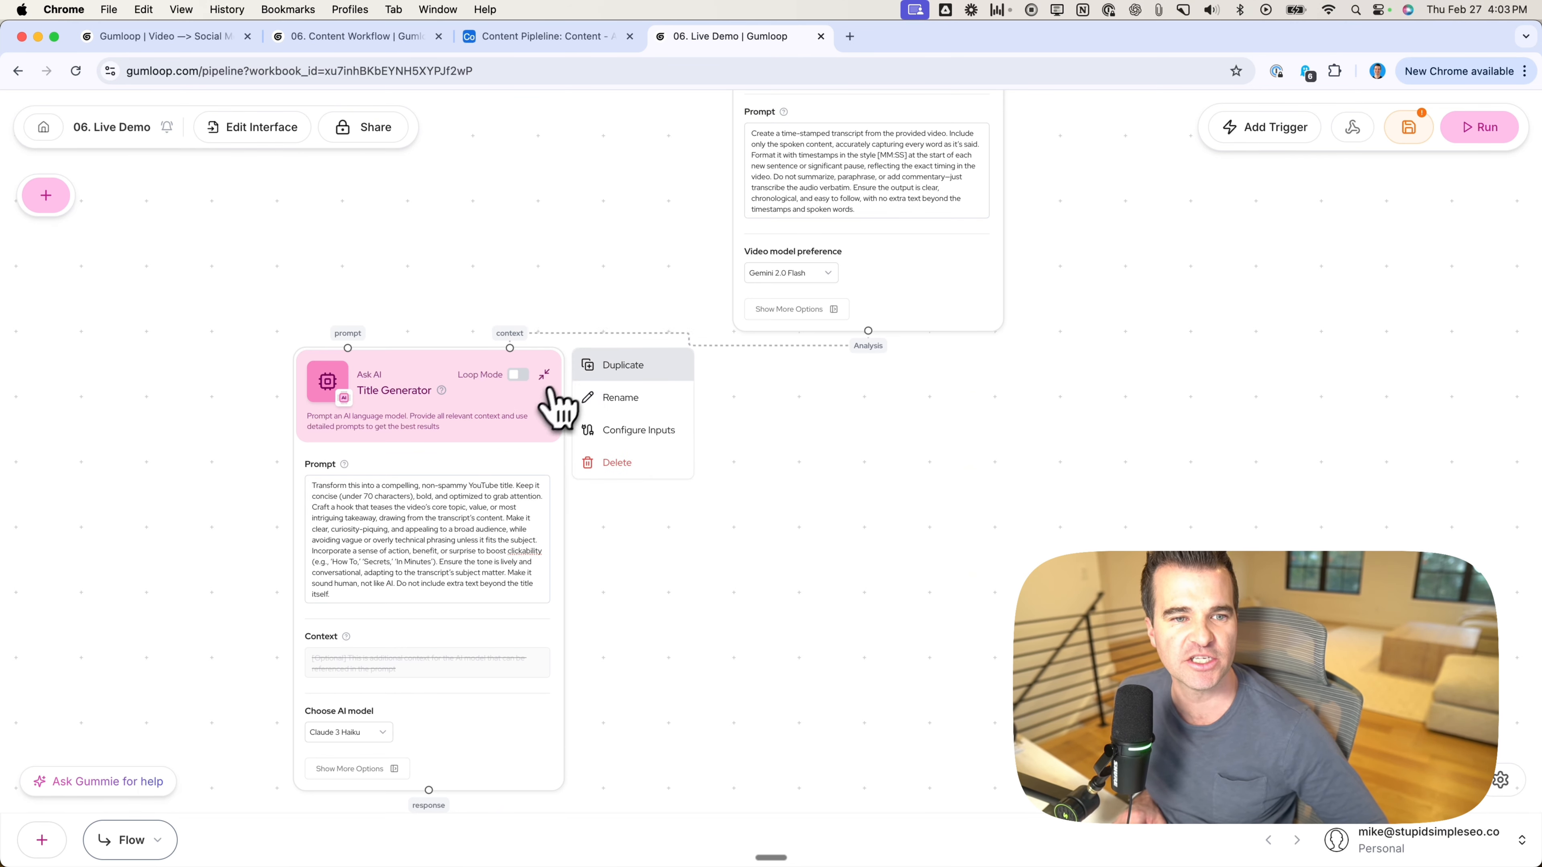
{"action": "left_click", "coordinate": [619, 365]}
{"action": "left_click_drag", "start_coordinate": [495, 338], "coordinate": [806, 423]}
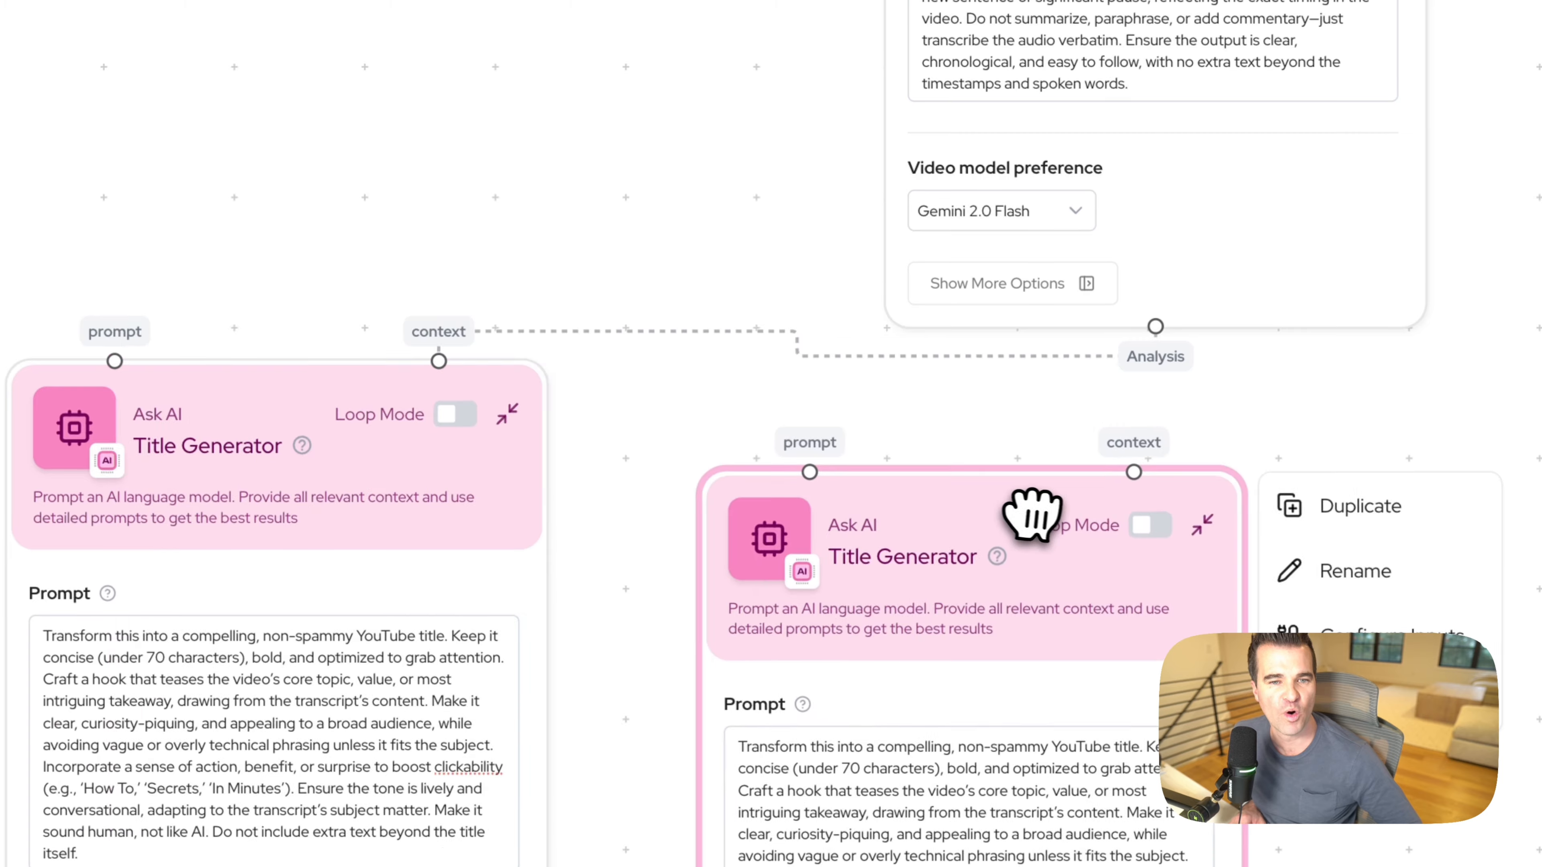
{"action": "left_click_drag", "start_coordinate": [1032, 513], "coordinate": [964, 420]}
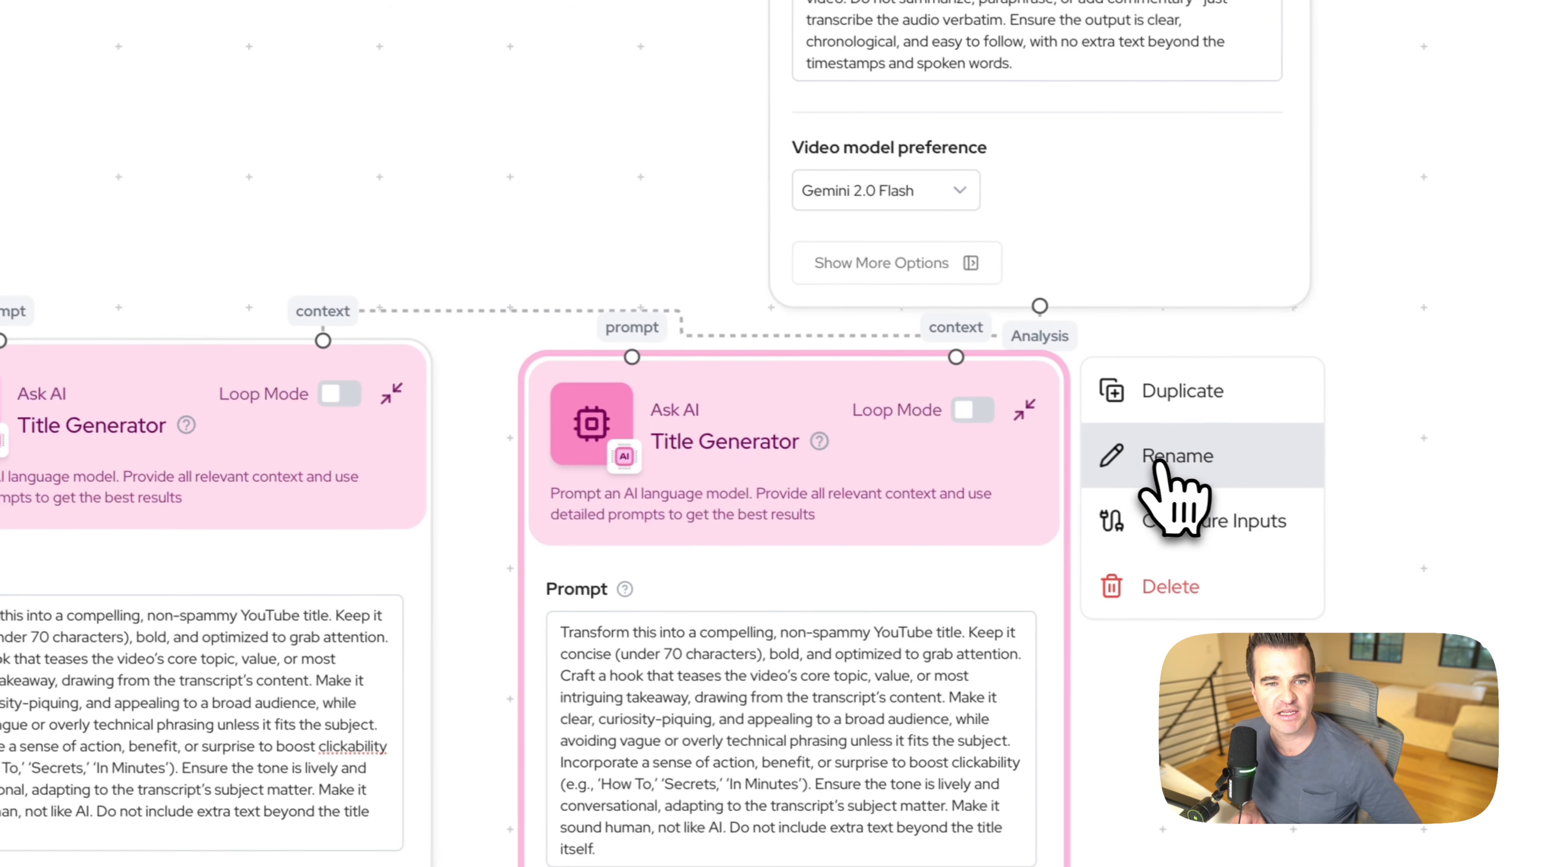
{"action": "left_click", "coordinate": [1281, 483]}
{"action": "type", "text": "You"}
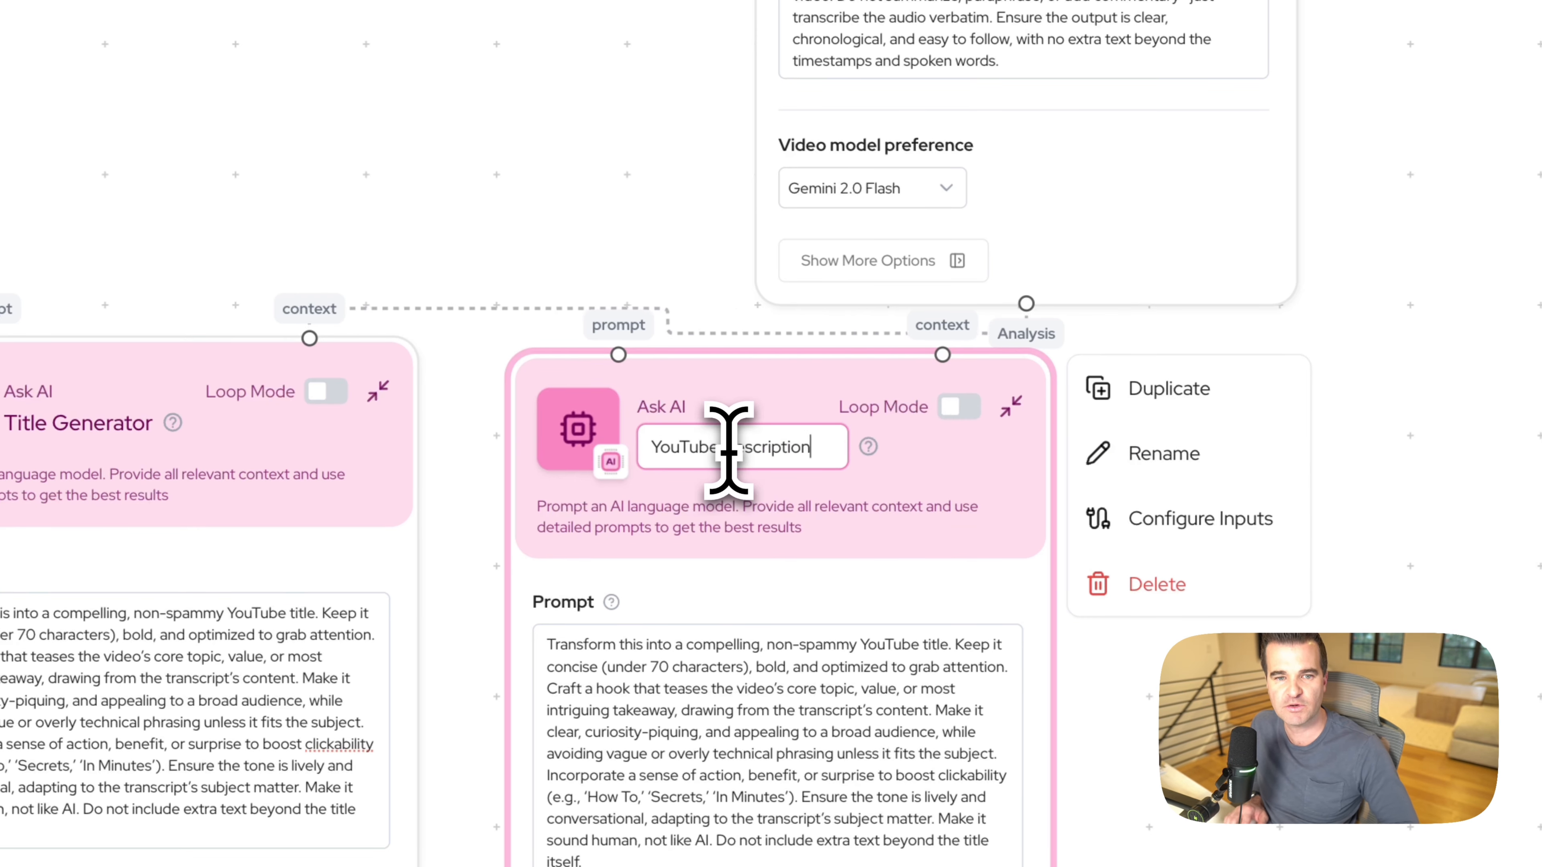
{"action": "type", "text": "Tube Description"}
{"action": "key", "text": "Return"}
Step: Align the Title Generator and YouTube Description nodes side by side and connect the Analysis output to YouTube Description's context input
{"action": "left_click_drag", "start_coordinate": [701, 404], "coordinate": [702, 457]}
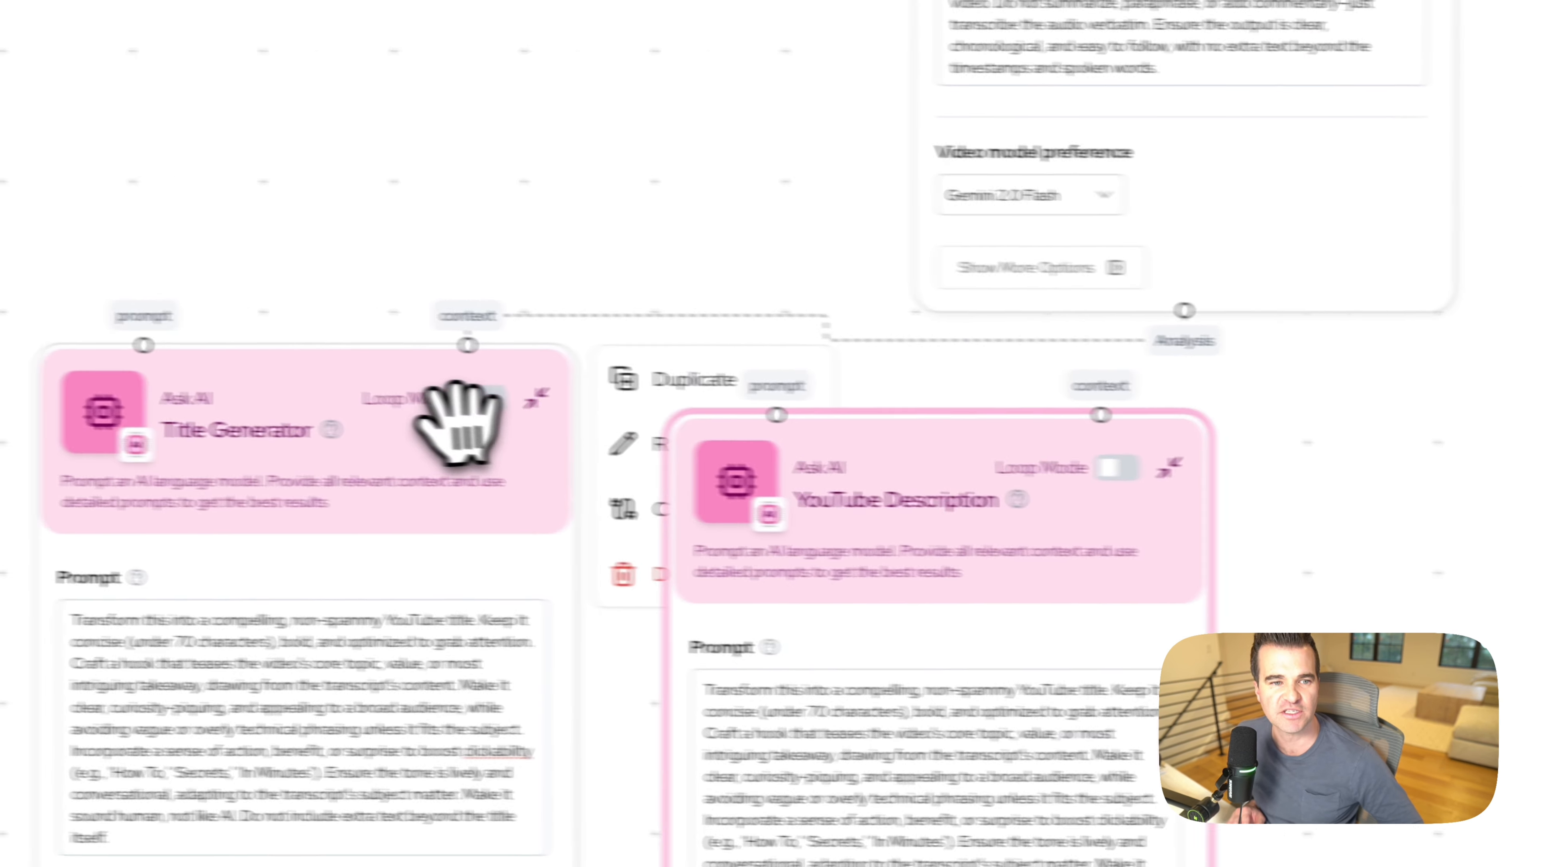
{"action": "left_click_drag", "start_coordinate": [172, 386], "coordinate": [121, 432]}
{"action": "left_click", "coordinate": [1136, 499]}
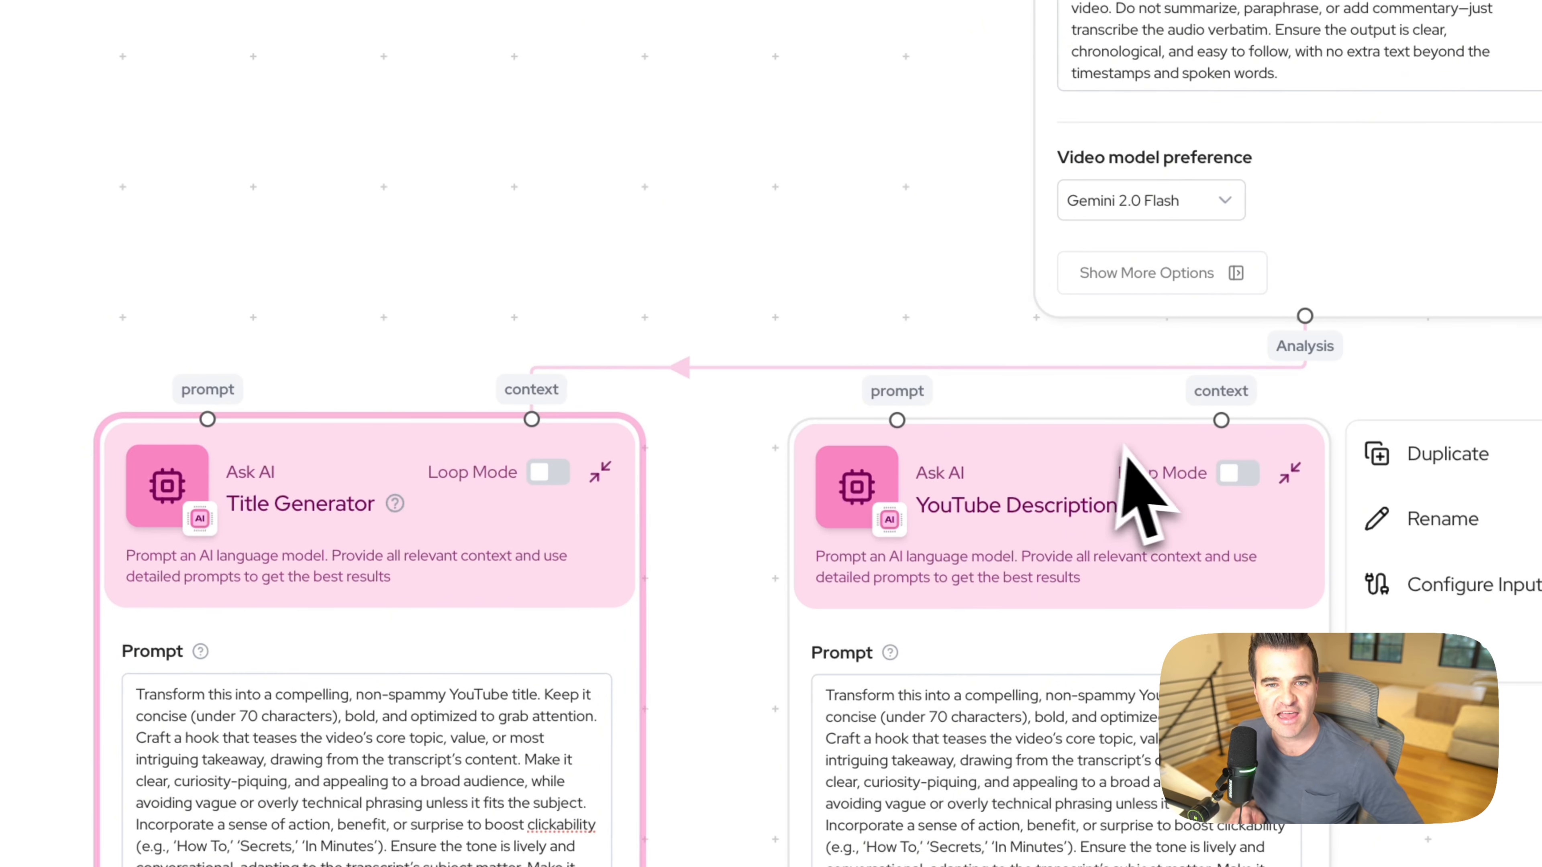
{"action": "left_click_drag", "start_coordinate": [692, 517], "coordinate": [688, 534]}
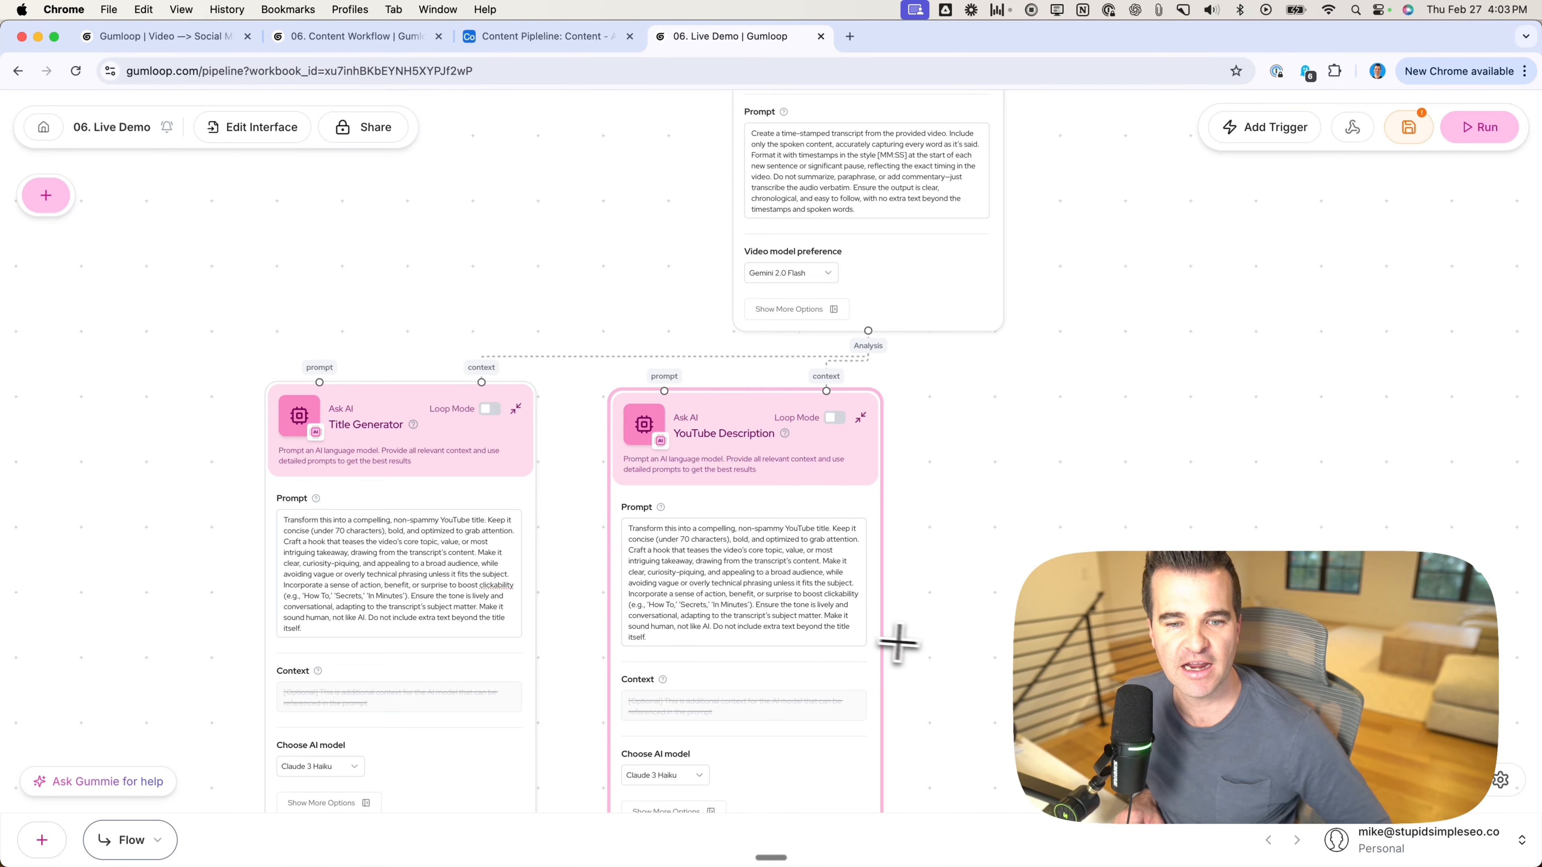
Step: Replace the YouTube Description prompt with instructions for a 200-300 word video description with [MM:SS] timestamps, a call-to-action, and no emojis or exclamation points
{"action": "scroll", "coordinate": [917, 644], "scroll_direction": "up", "scroll_amount": 5}
{"action": "right_click", "coordinate": [407, 655]}
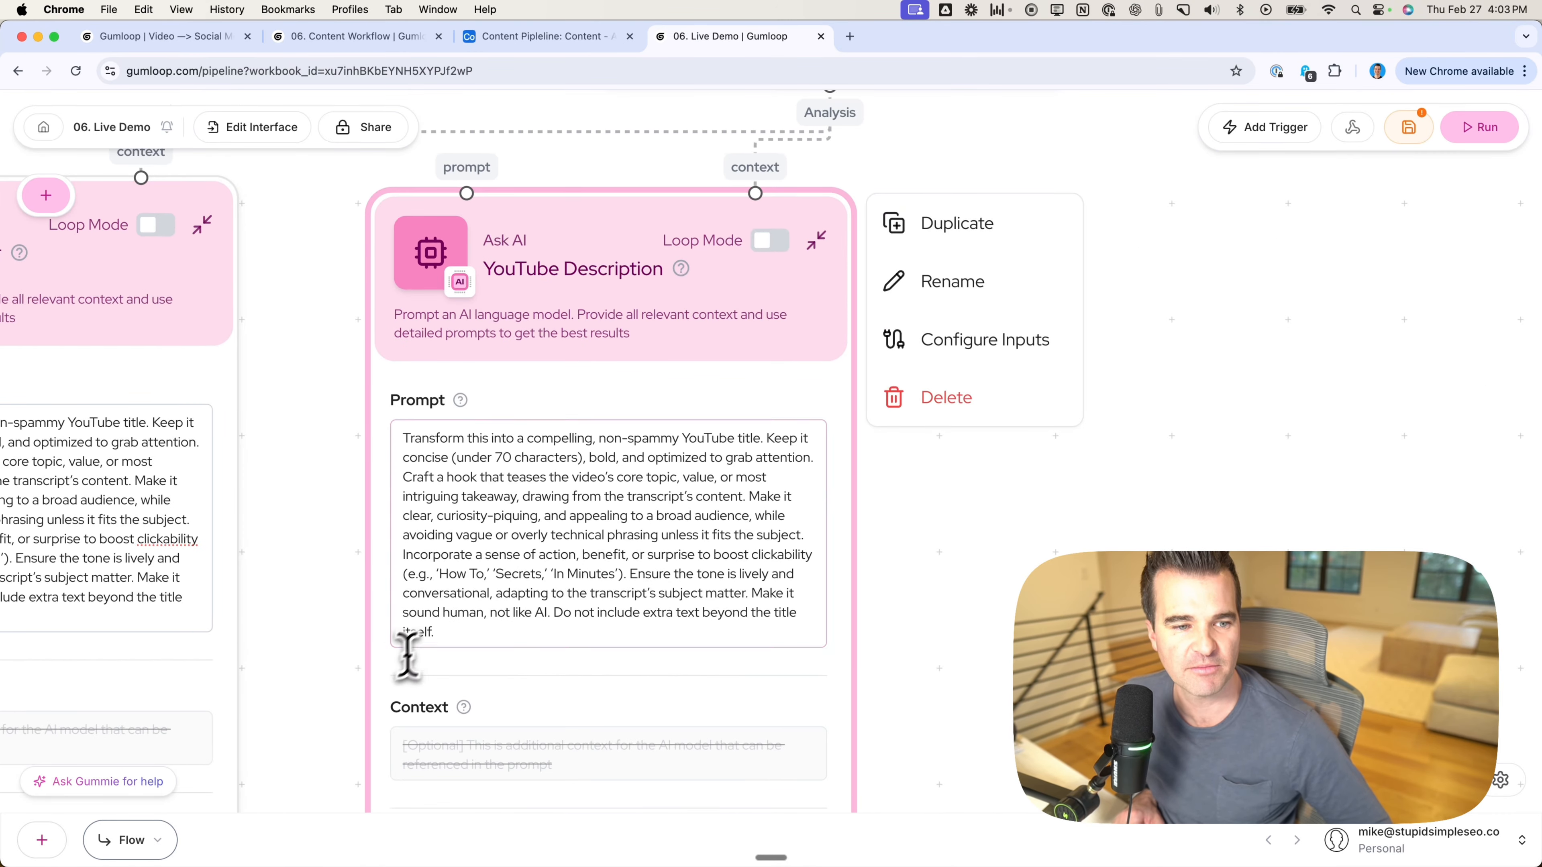
{"action": "left_click_drag", "start_coordinate": [433, 630], "coordinate": [370, 430]}
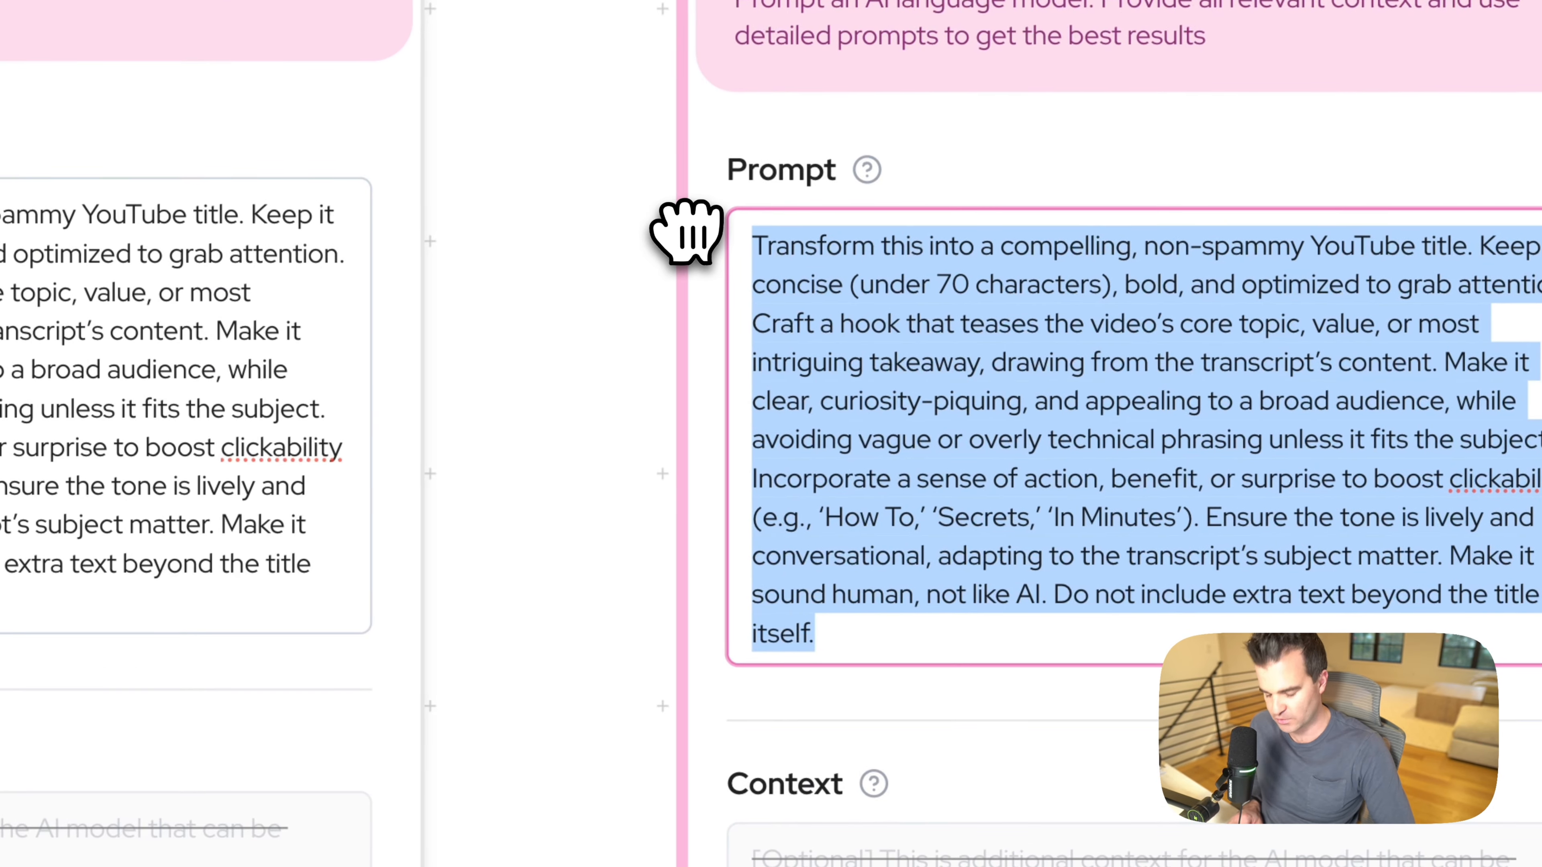
{"action": "type", "text": "Transform this into a detailed YouTube video description based on its content. Keep it clear and structured (200-300 words), informative yet engaging. Start with a short, bold intro that grabs viewers and ties into the video’s topic or benefit. Provide a full, chronological transcription of the video’s key points, steps, or highlights in a way that’s easy to scan—use timestamps (e.g., [MM:SS]) where relevant to guide viewers. Add a relatable tip or insight that enhances the content’s value for DIY or curious learners. End with a friendly call-to-action (e.g., inviting likes, subscribes, or comments with their thoughts). Use a conversational, welcoming tone, avoiding heavy jargon unless it fits the video’s niche. Adapt the focus to the subject matter. Do not include extra text beyond the description itself. Do not include emojis or exclamation points."}
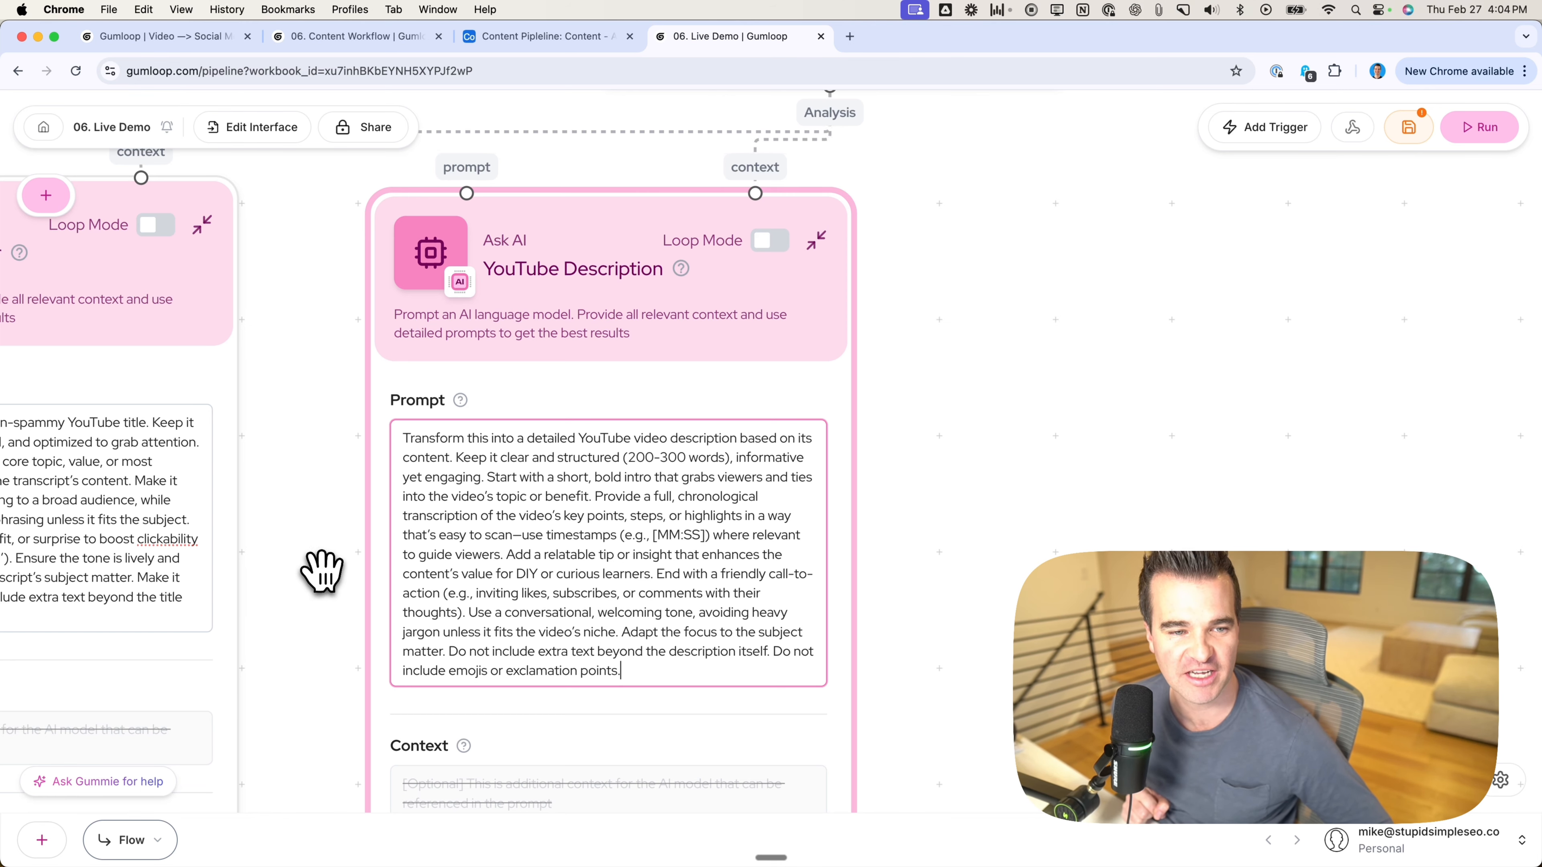
Step: Set the AI model of both the Title Generator and YouTube Description nodes to GPT-4o Mini
{"action": "scroll", "coordinate": [321, 571], "scroll_direction": "down", "scroll_amount": 5}
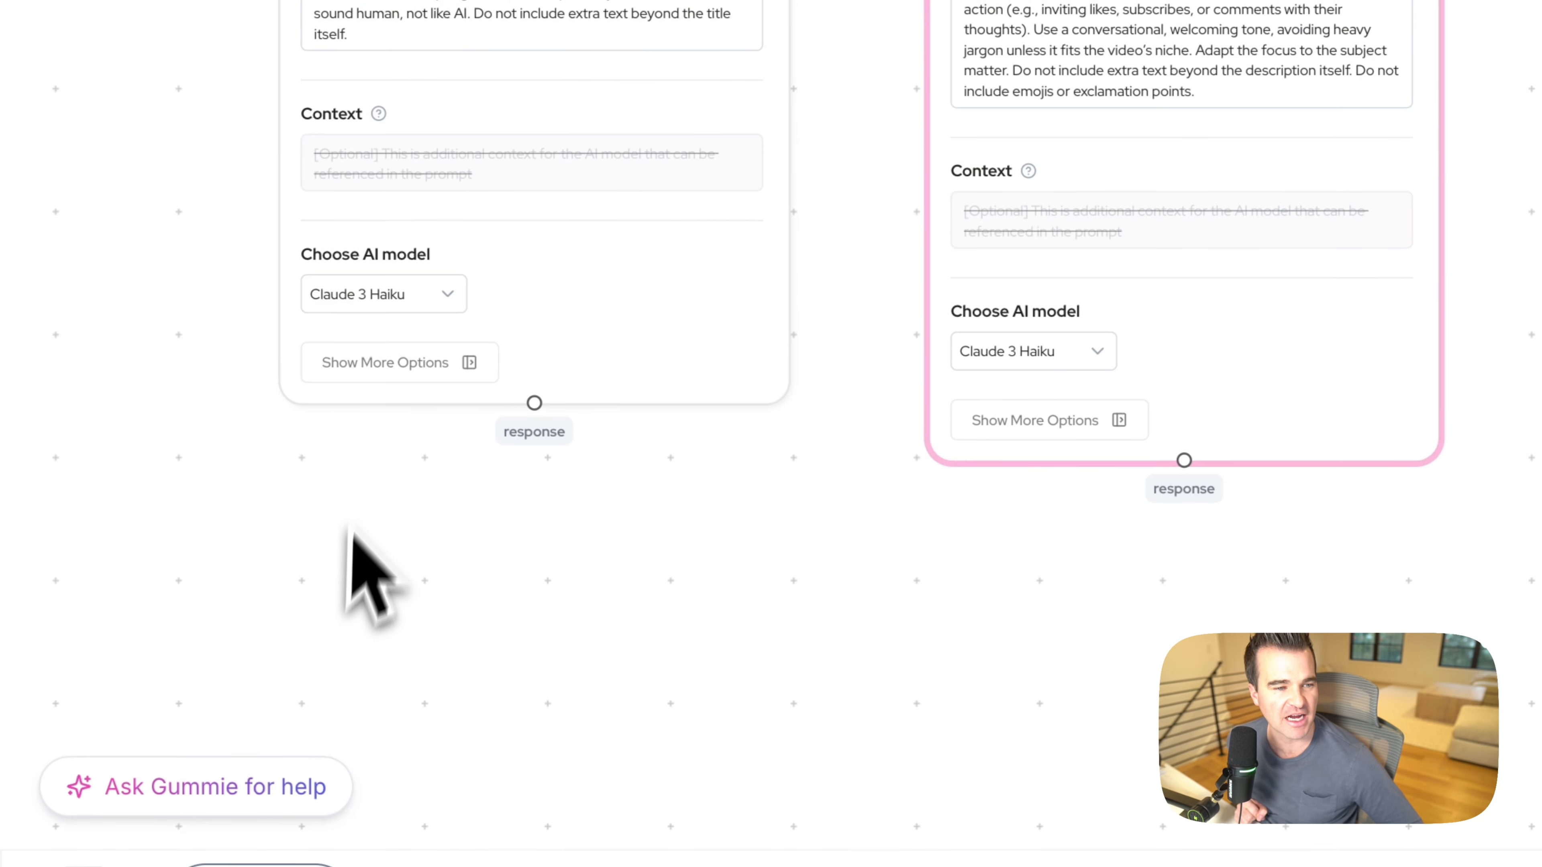
{"action": "left_click", "coordinate": [401, 288]}
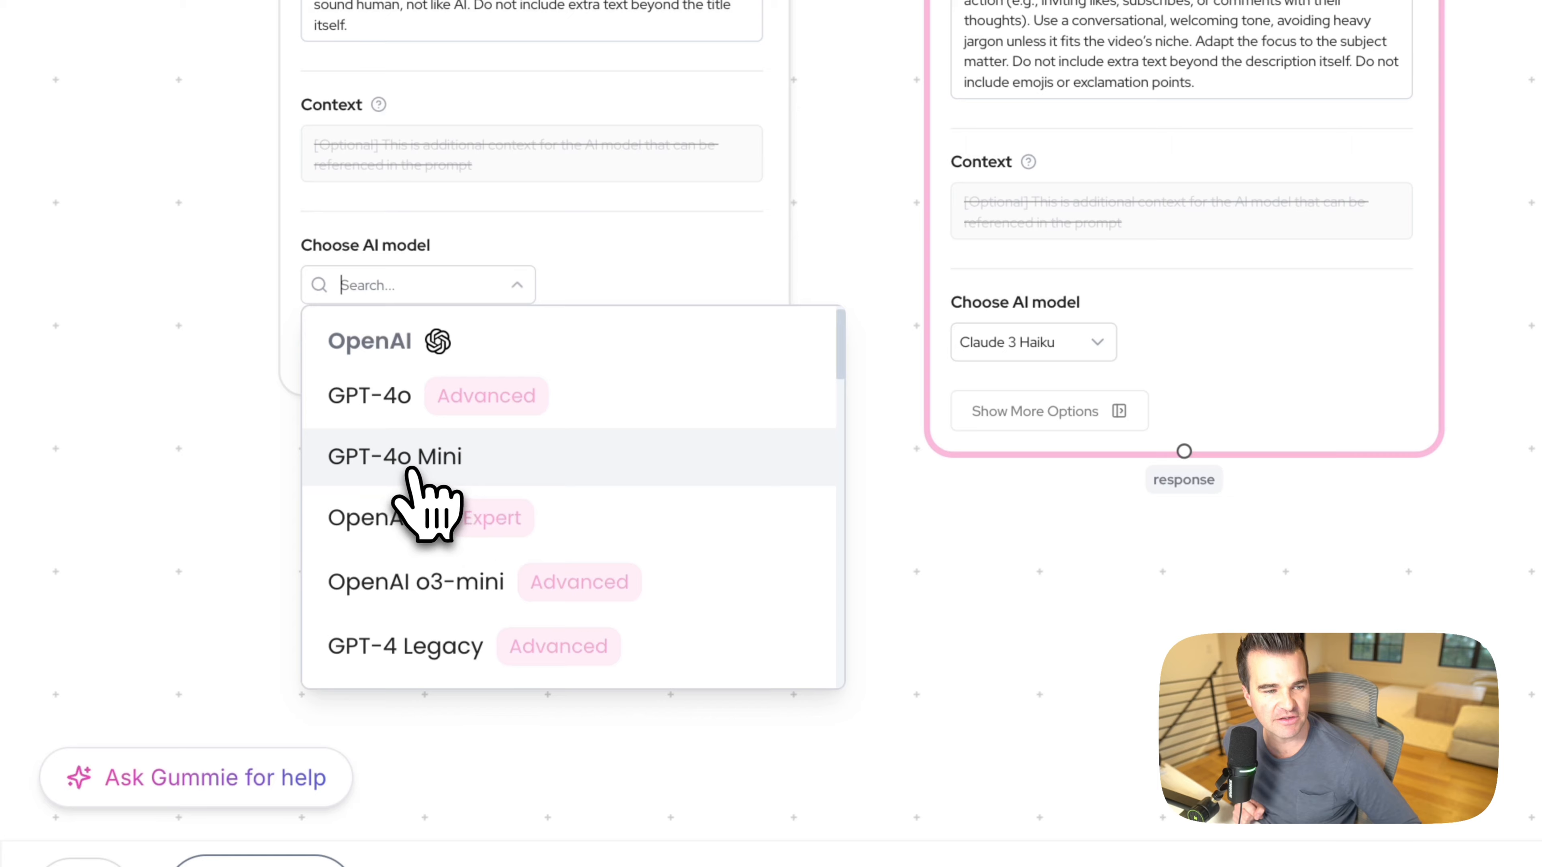
{"action": "left_click", "coordinate": [413, 456]}
{"action": "left_click", "coordinate": [1032, 342]}
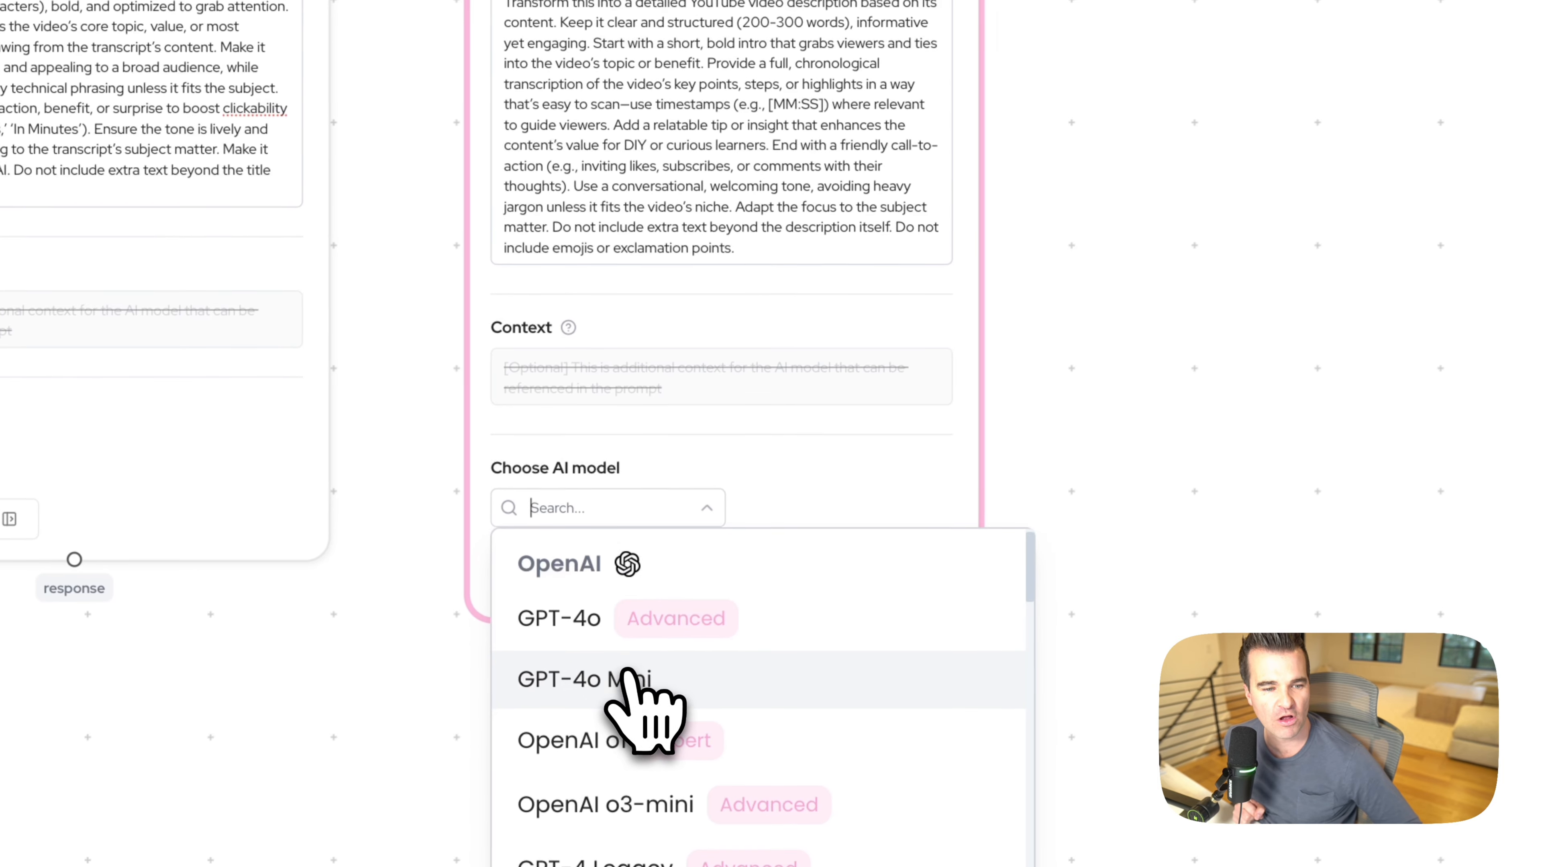
{"action": "left_click", "coordinate": [625, 678]}
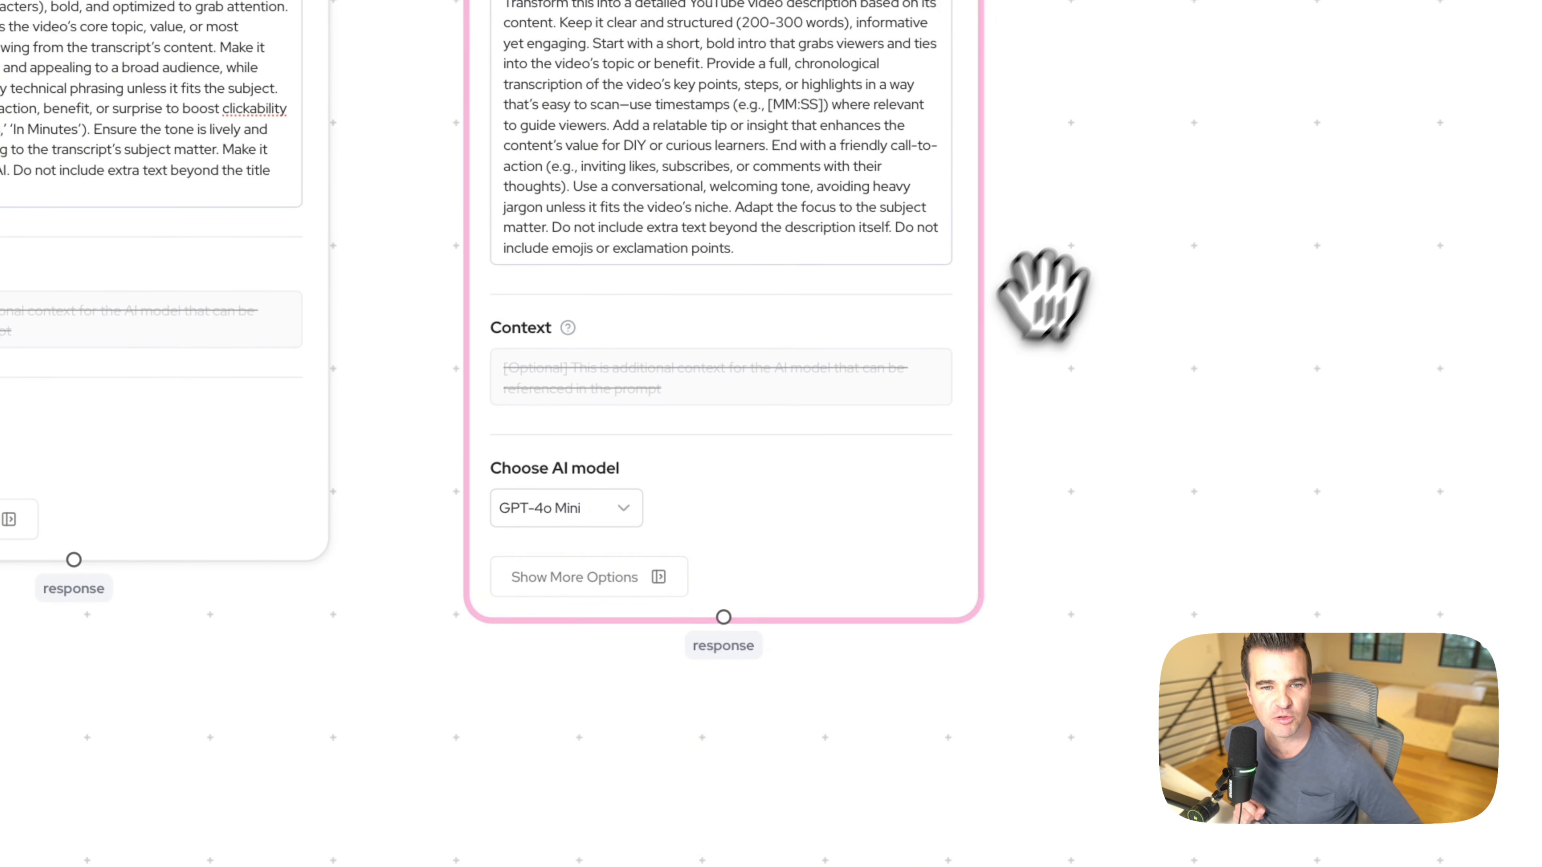
Step: Duplicate the YouTube Description node, place the copy to its right, and rename the copy Twitter/X
{"action": "right_click", "coordinate": [77, 106]}
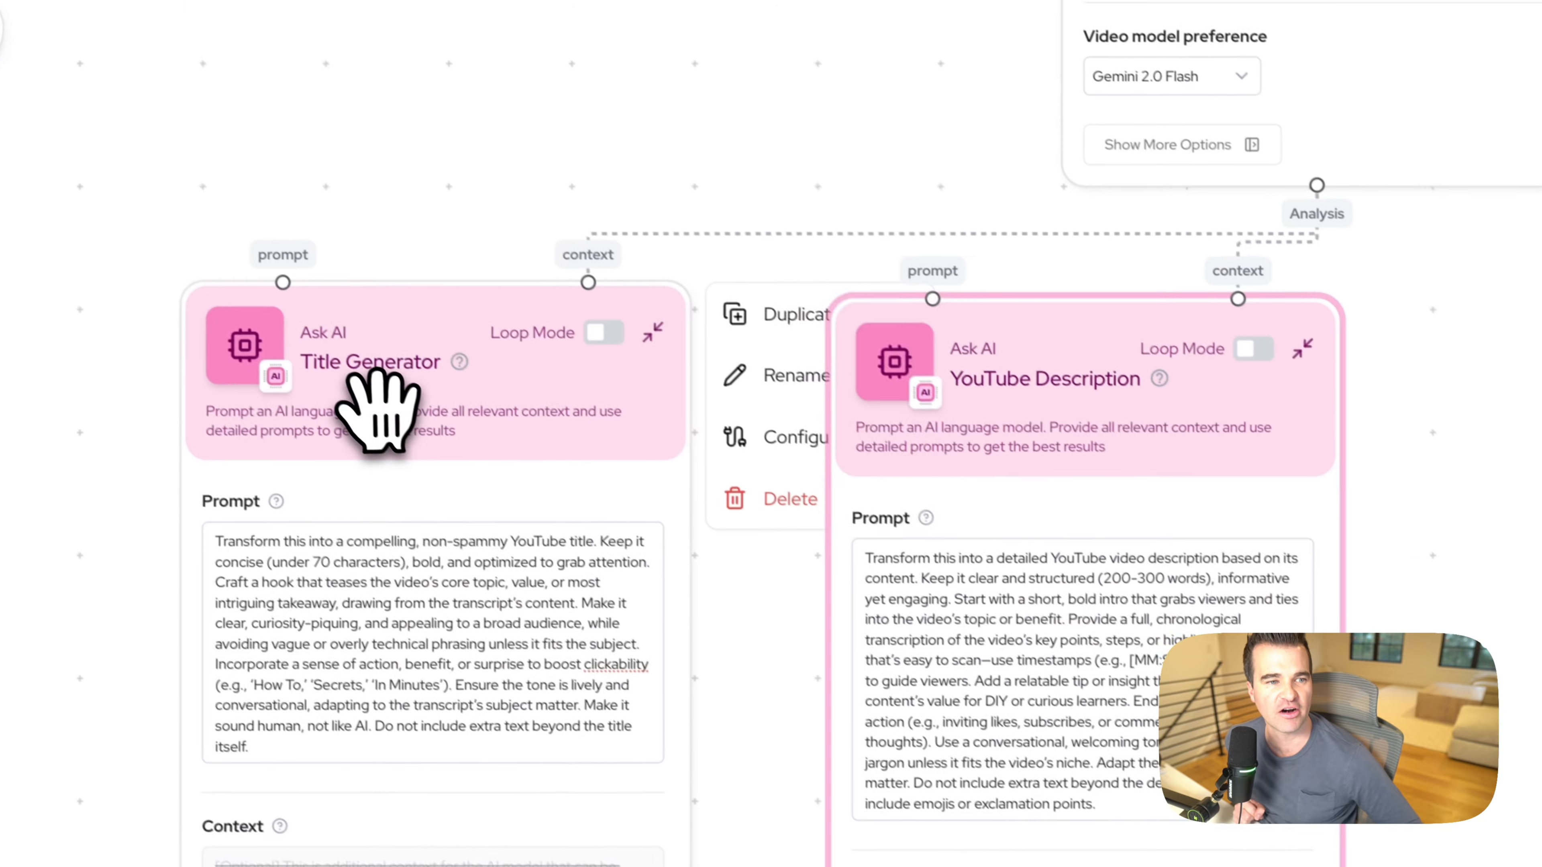
{"action": "right_click", "coordinate": [1217, 361]}
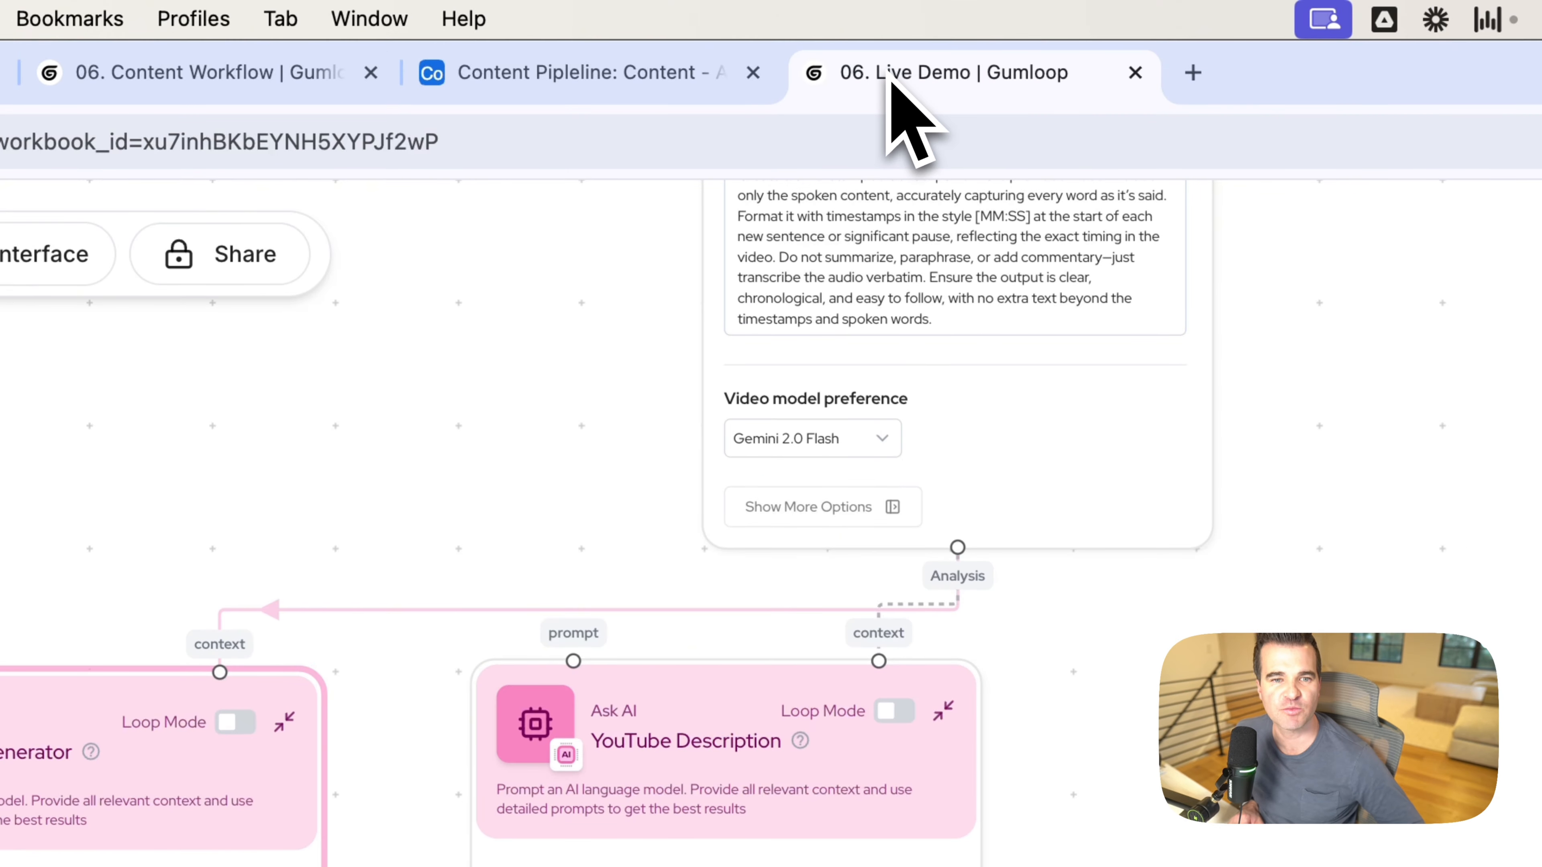
{"action": "mouse_move", "coordinate": [841, 722]}
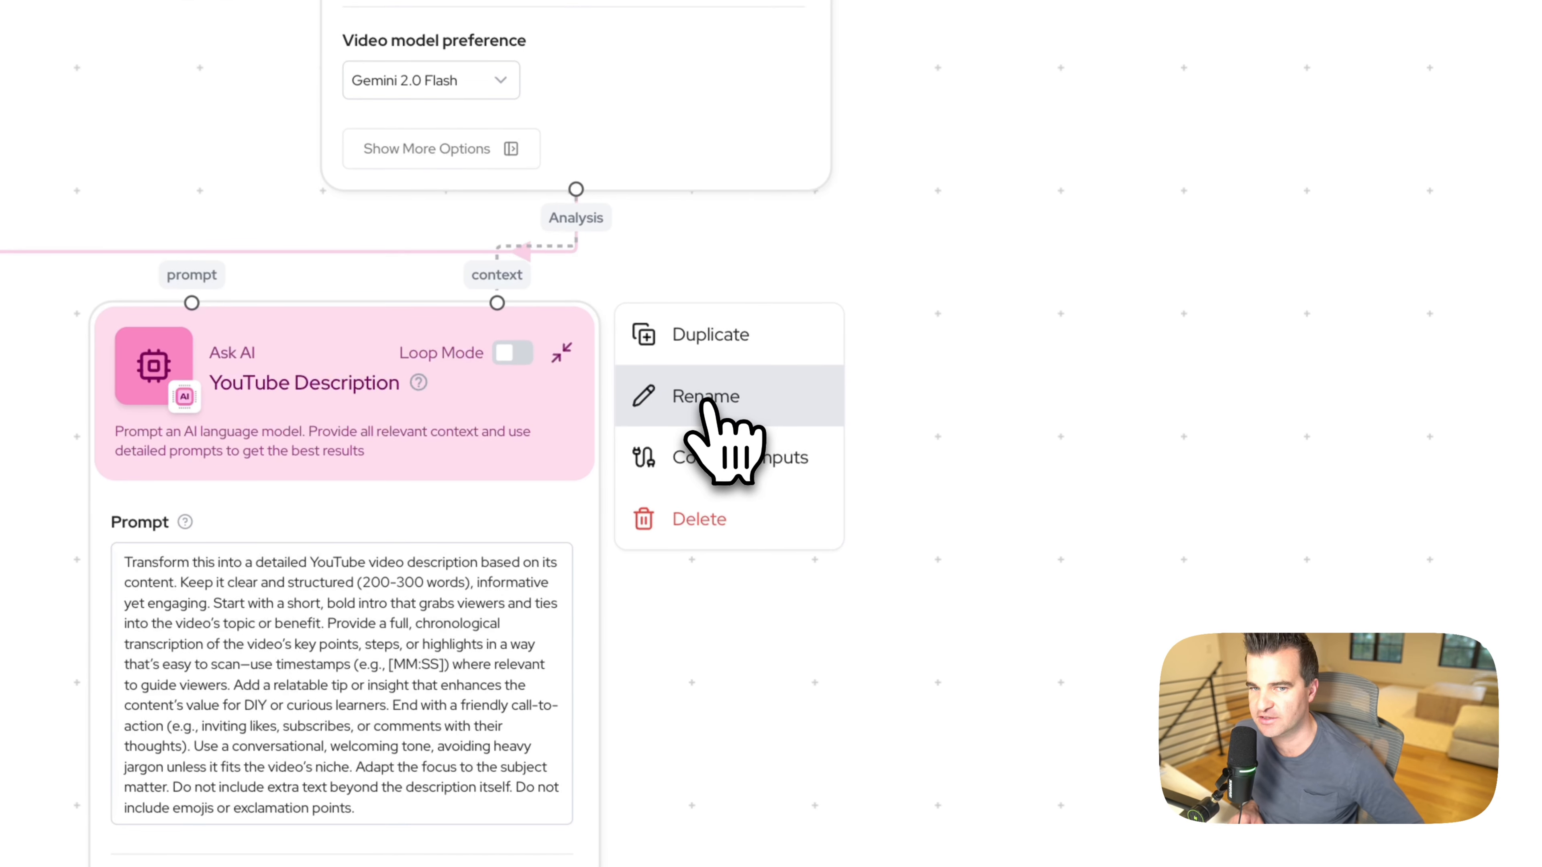
{"action": "left_click", "coordinate": [698, 334]}
{"action": "left_click_drag", "start_coordinate": [398, 333], "coordinate": [933, 396]}
{"action": "left_click", "coordinate": [1232, 419]}
{"action": "triple_click", "coordinate": [891, 416]}
{"action": "type", "text": "Twitter/X"}
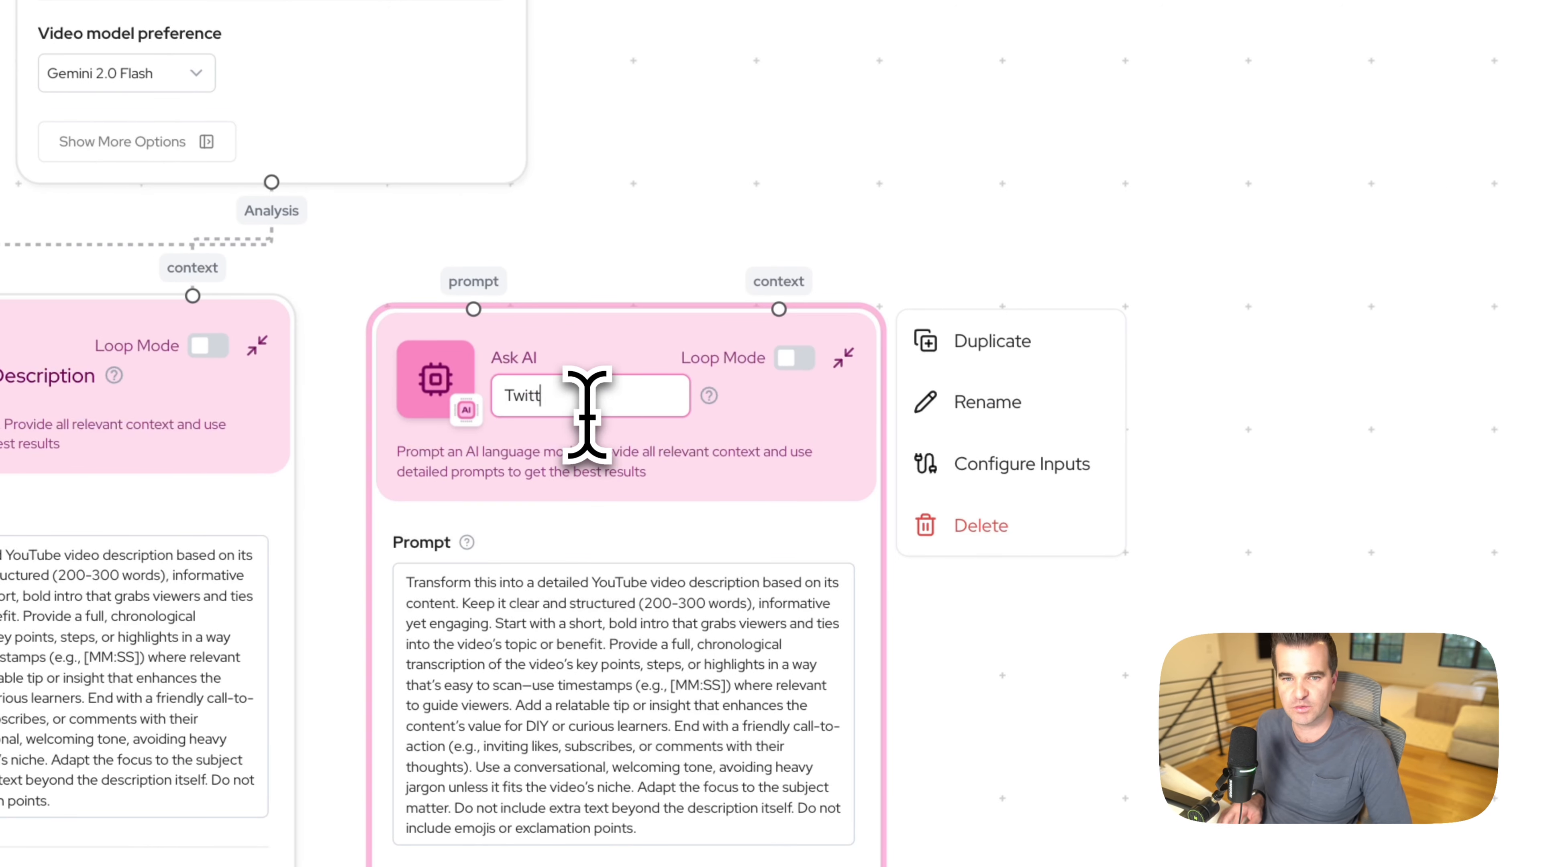
{"action": "key", "text": "Return"}
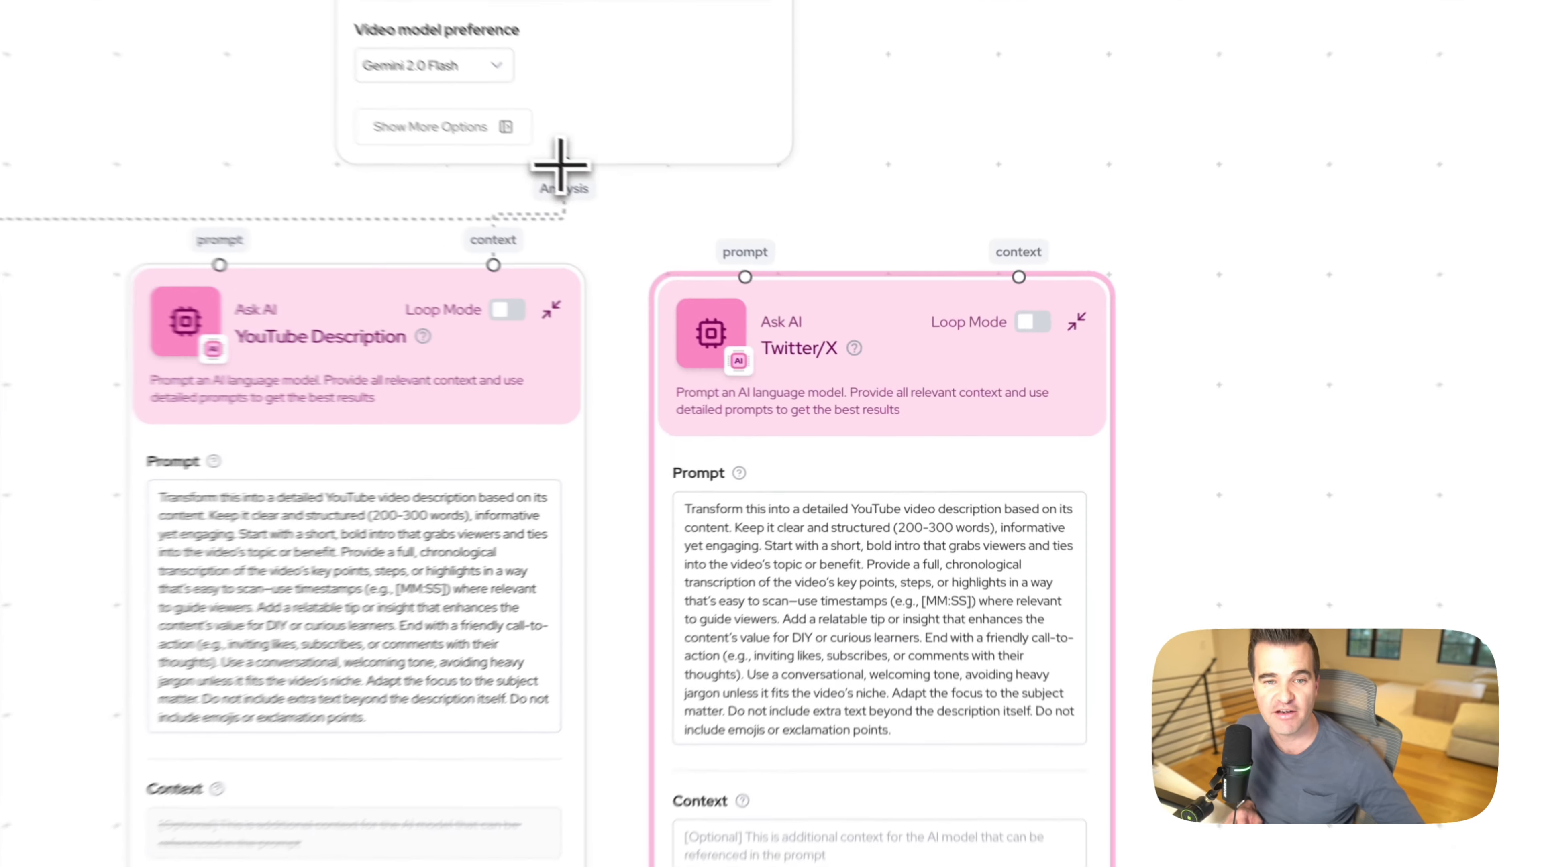
Step: Connect Analysis to Twitter/X's context and replace its prompt with instructions for a thread of 3-5 numbered tweets under 280 characters, without emojis or exclamation points
{"action": "left_click_drag", "start_coordinate": [731, 273], "coordinate": [919, 282]}
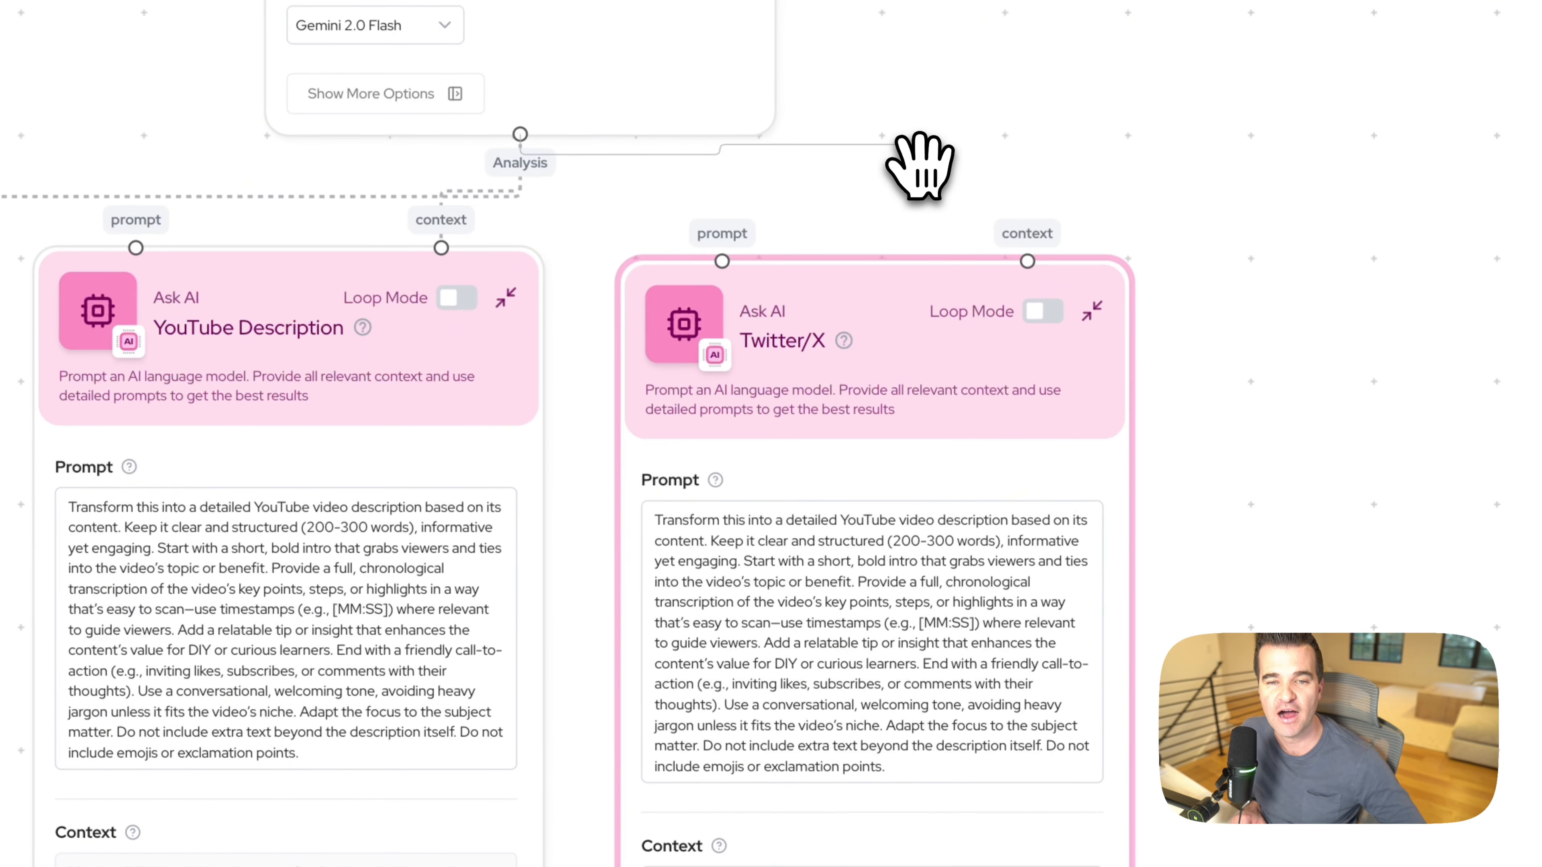
{"action": "left_click_drag", "start_coordinate": [919, 164], "coordinate": [1027, 261]}
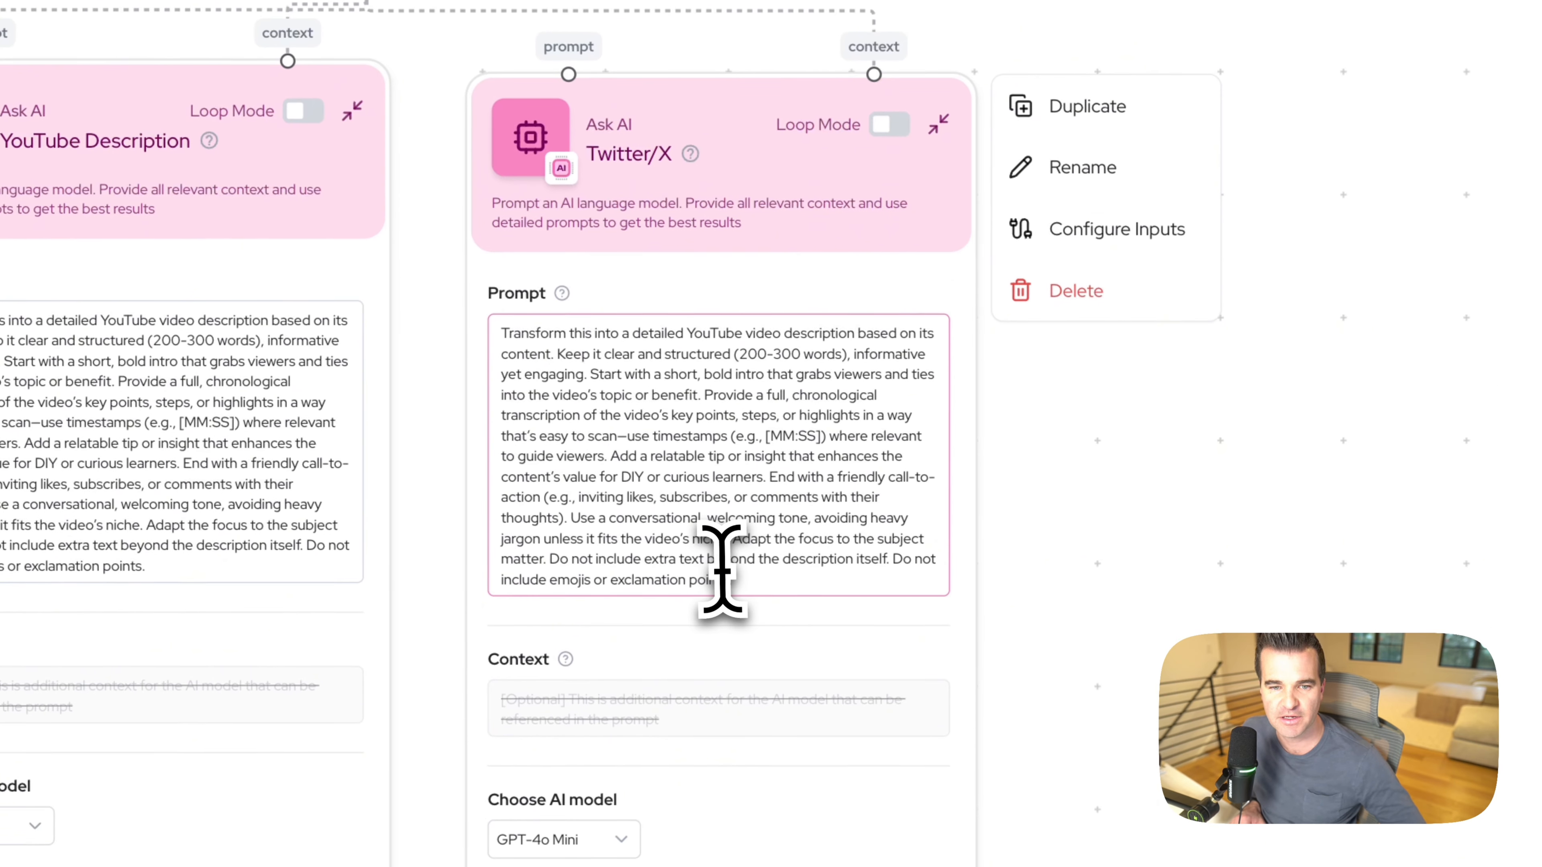
{"action": "key", "text": "ctrl+a"}
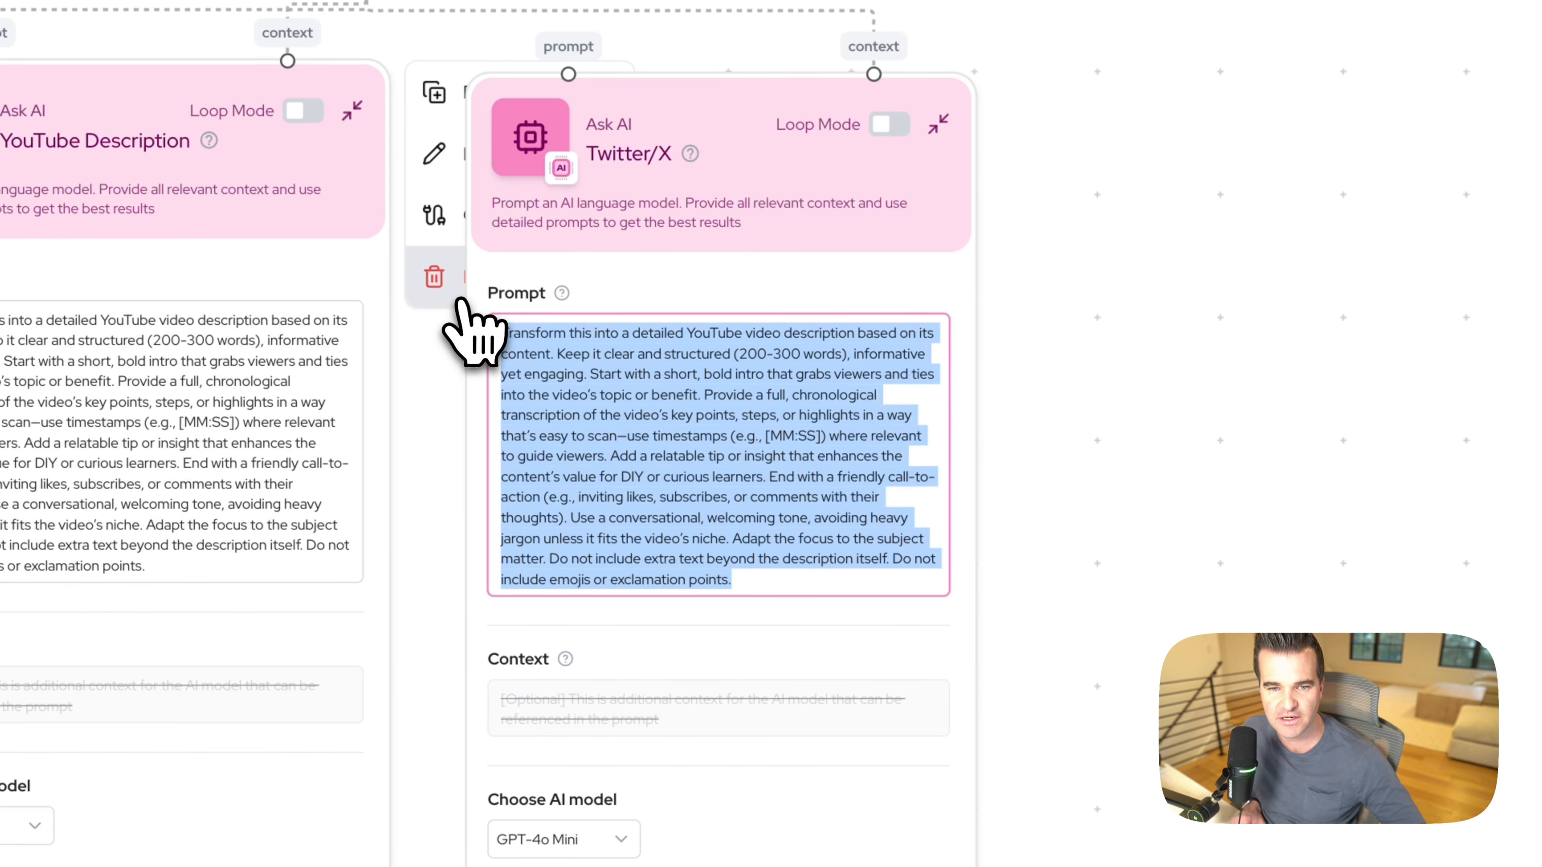
{"action": "type", "text": "Transform this into an engaging Twitter thread based on its content. Keep each tweet concise (under 280 characters), punchy, and attention-grabbing. Start with a bold, curiosity-driven hook tweet that highlights the video’s topic or value. Break the core message, key takeaways, or steps into 3-5 short, numbered tweets that flow naturally and keep followers hooked. Include a relatable angle or quick insight that resonates with a broad audience. End with a final tweet featuring a snappy call-to-action (e.g., asking followers to reply, retweet, or check something out). Use a casual, lively tone with a dash of personality, and adapt the focus to the video’s subject. Do not include extra text beyond the thread itself. Do not include emojis or exclamation points."}
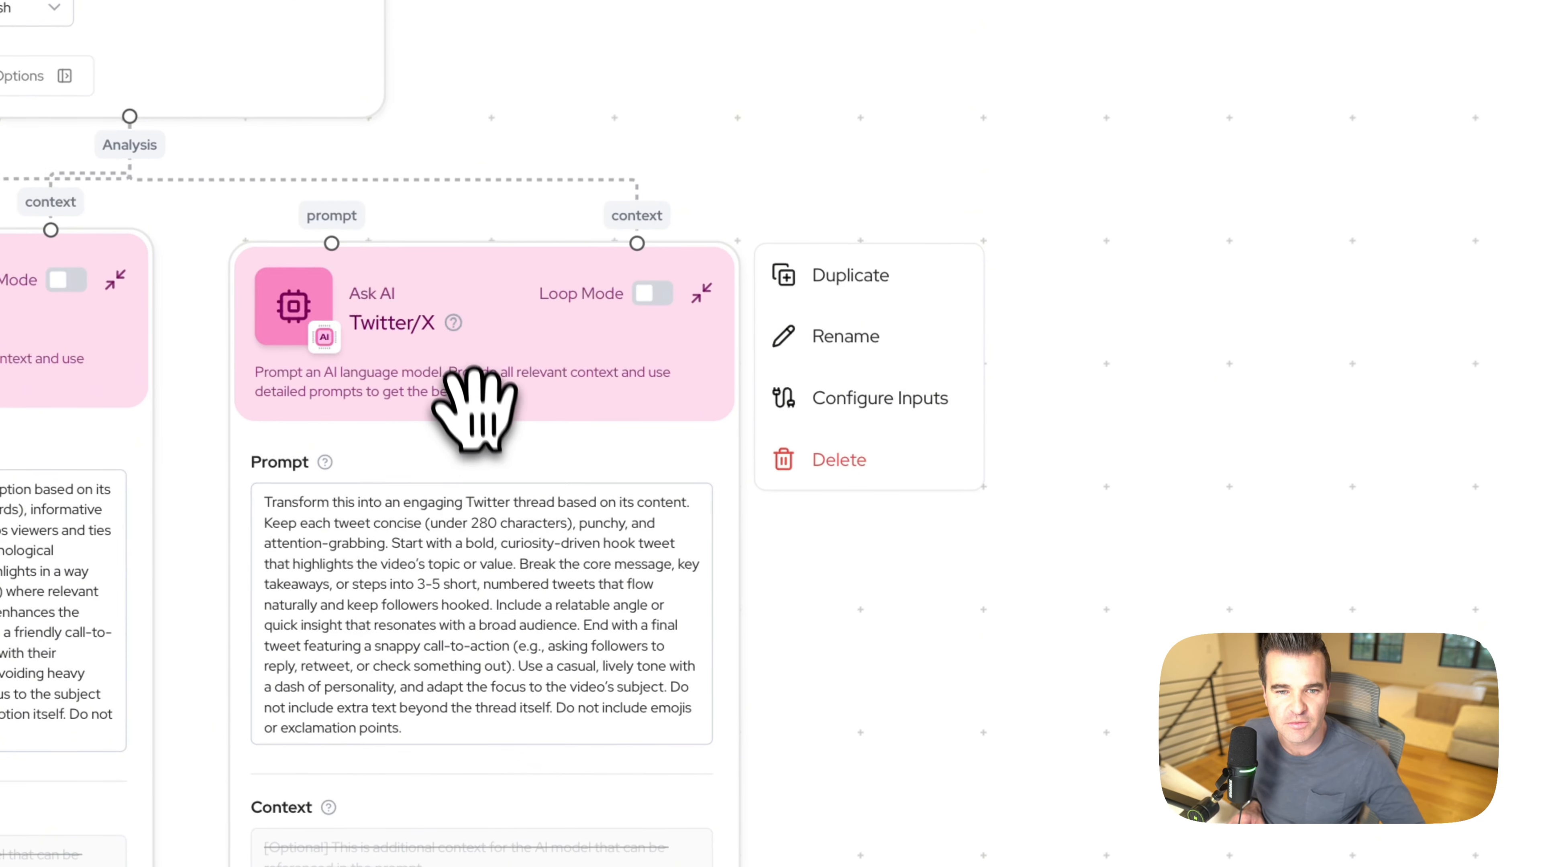
{"action": "scroll", "coordinate": [471, 391], "scroll_direction": "up", "scroll_amount": 4}
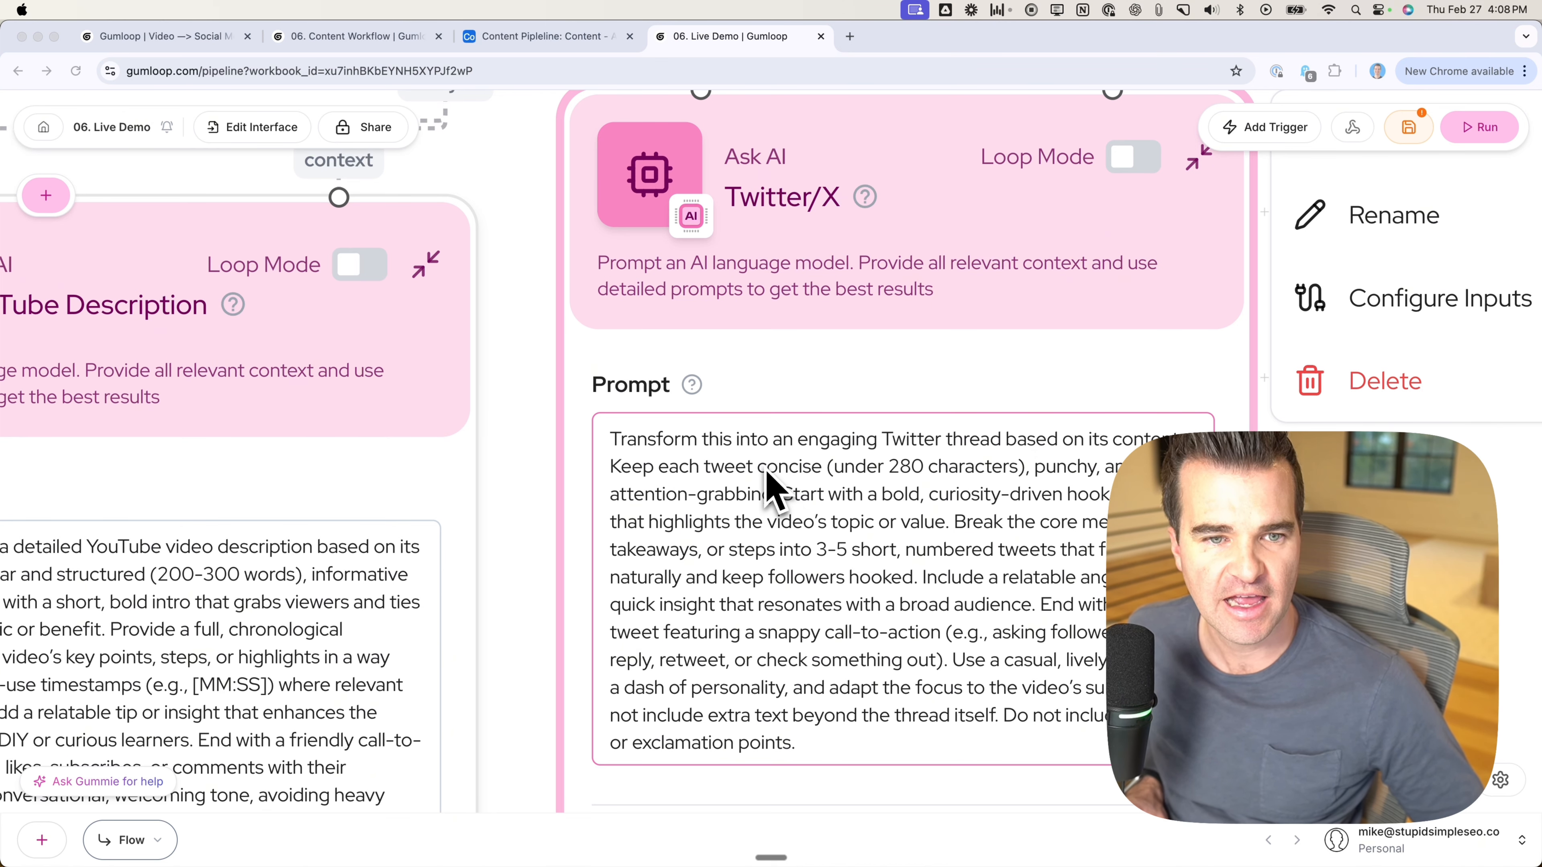
{"action": "left_click", "coordinate": [819, 373]}
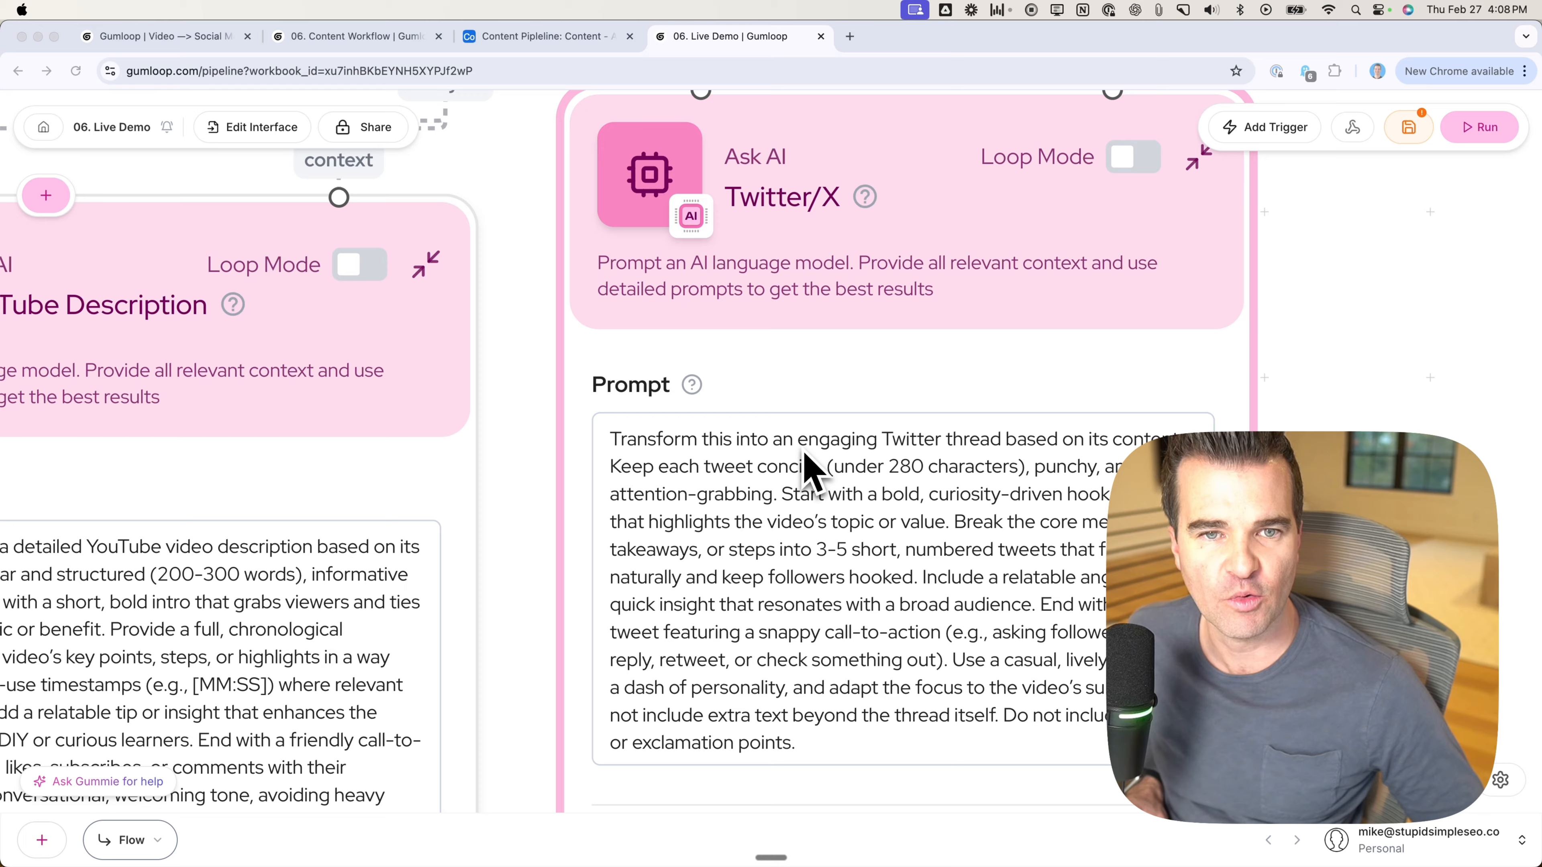
{"action": "left_click", "coordinate": [995, 388]}
{"action": "scroll", "coordinate": [998, 394], "scroll_direction": "down", "scroll_amount": 8}
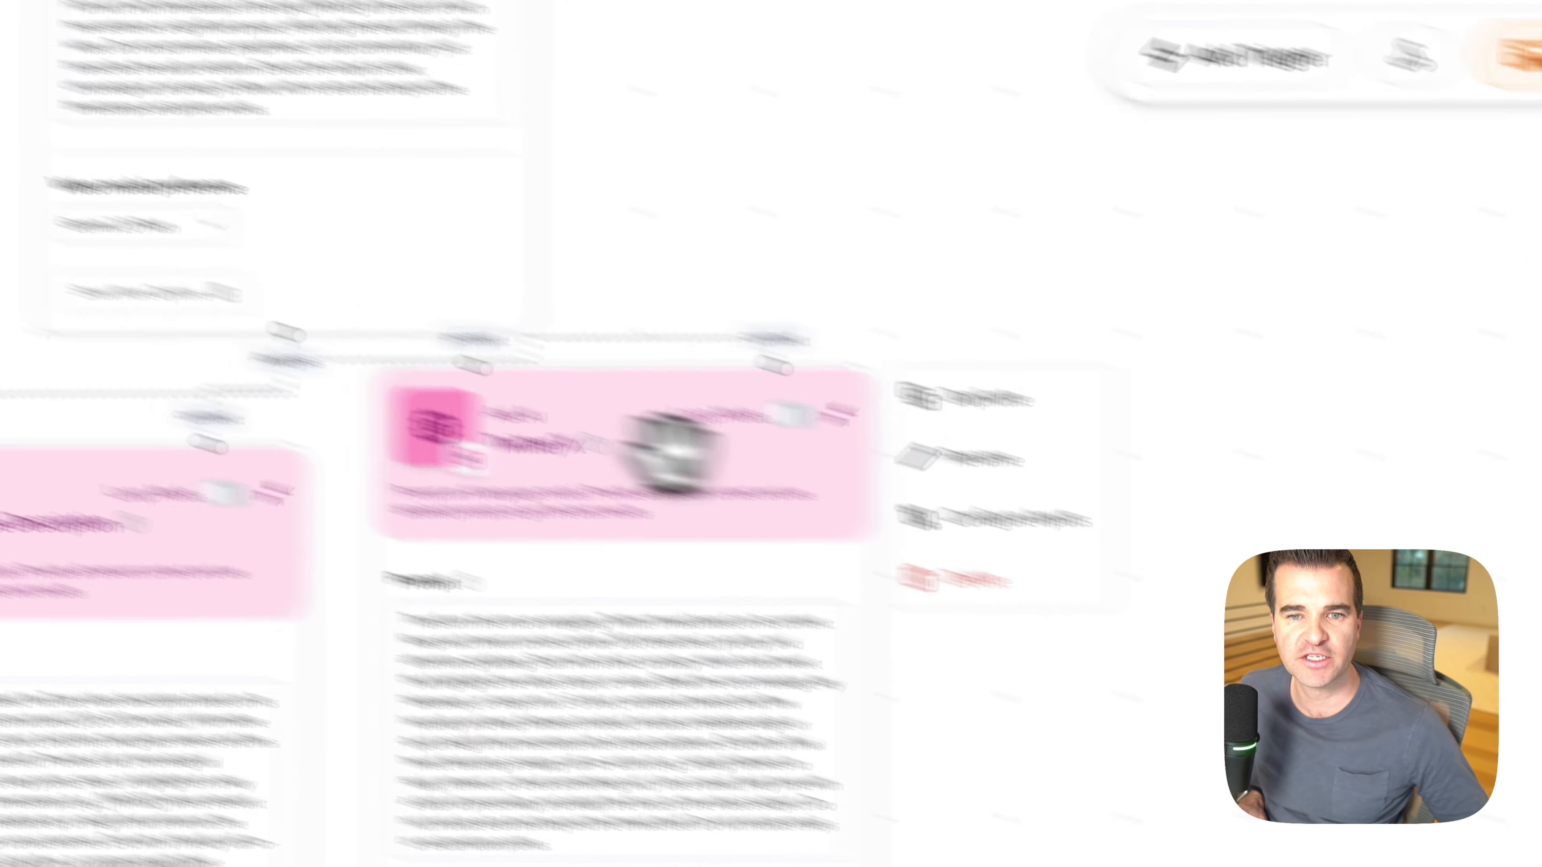
Step: Duplicate the Twitter/X node, place the copy to its right, and connect the Analysis output to the copy's context input
{"action": "left_click_drag", "start_coordinate": [979, 313], "coordinate": [980, 397]}
{"action": "left_click_drag", "start_coordinate": [1065, 710], "coordinate": [1065, 626]}
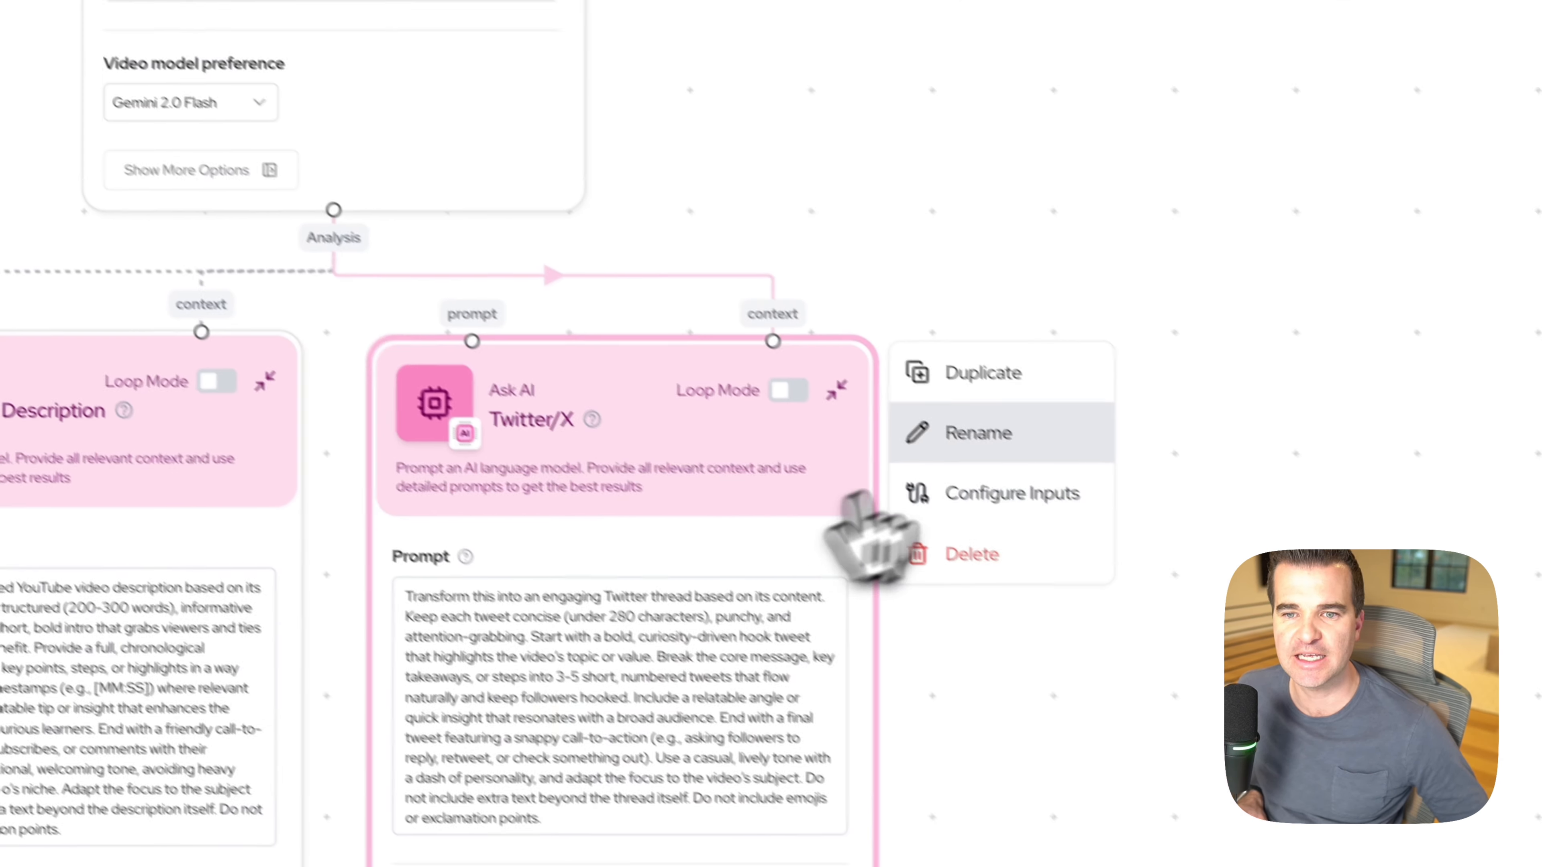
{"action": "left_click", "coordinate": [944, 362]}
{"action": "left_click_drag", "start_coordinate": [622, 310], "coordinate": [1130, 367]}
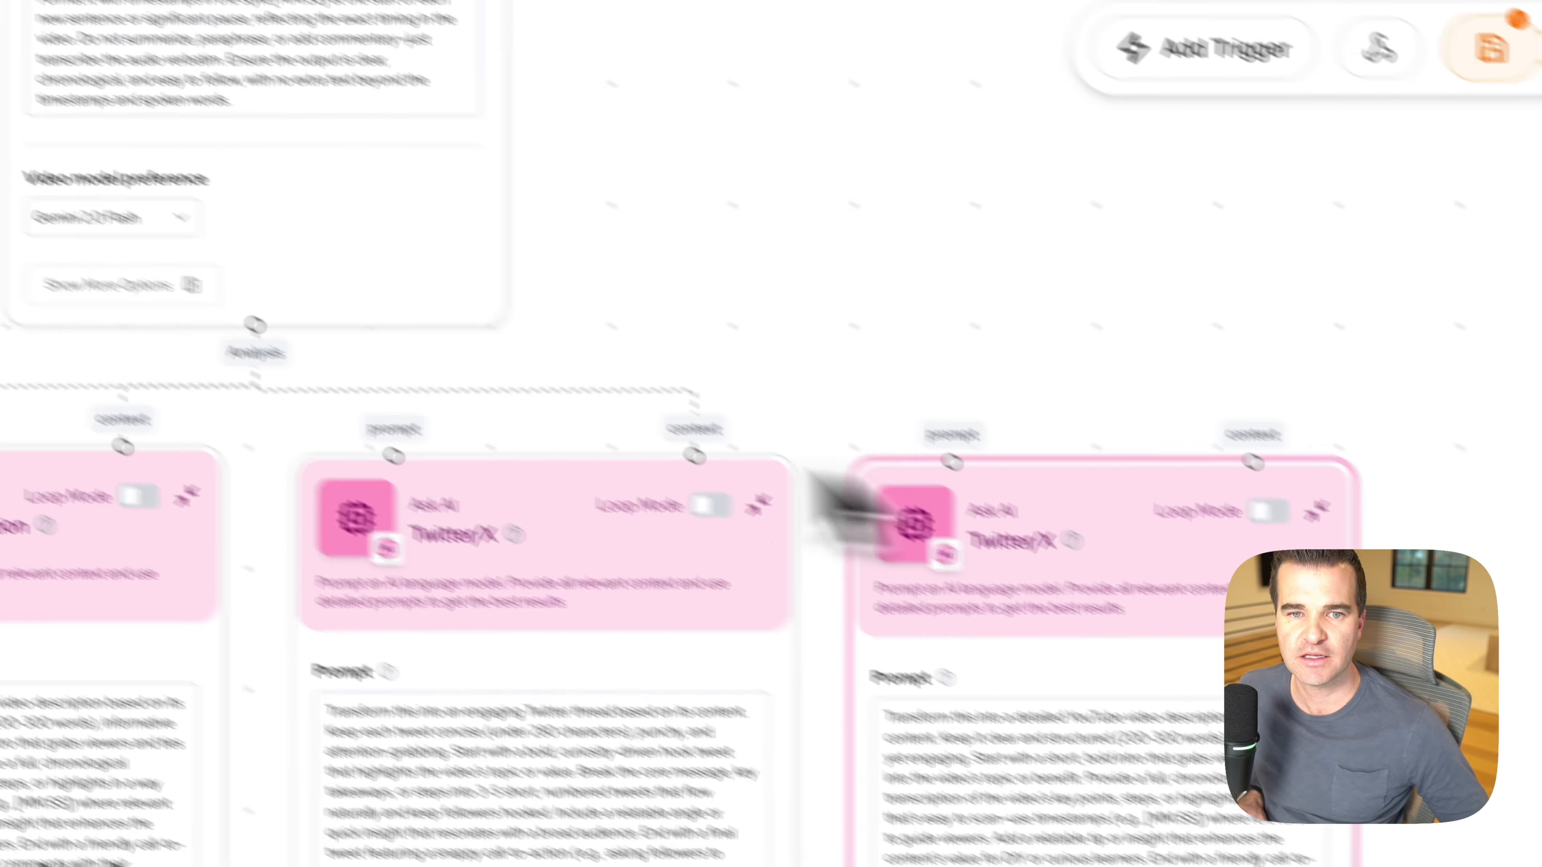
{"action": "left_click_drag", "start_coordinate": [295, 182], "coordinate": [1273, 75]}
{"action": "left_click_drag", "start_coordinate": [1317, 282], "coordinate": [1337, 528]}
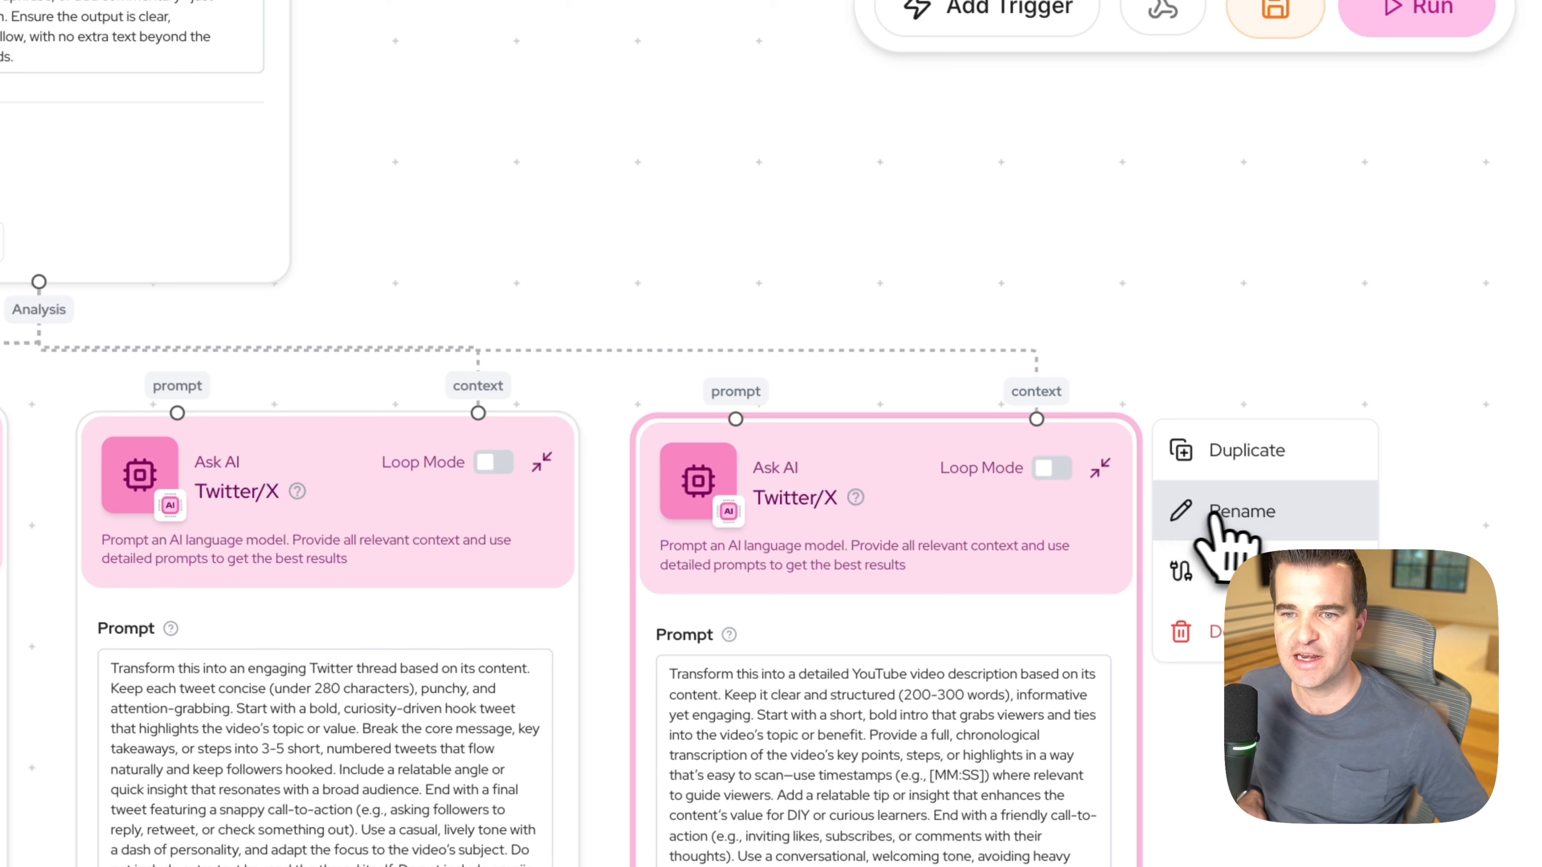
Step: Rename the copied node LinkedIn and replace its prompt with instructions for a 150-200 word professional LinkedIn post without emojis or exclamation points
{"action": "left_click", "coordinate": [1210, 513]}
{"action": "left_click_drag", "start_coordinate": [784, 526], "coordinate": [783, 523]}
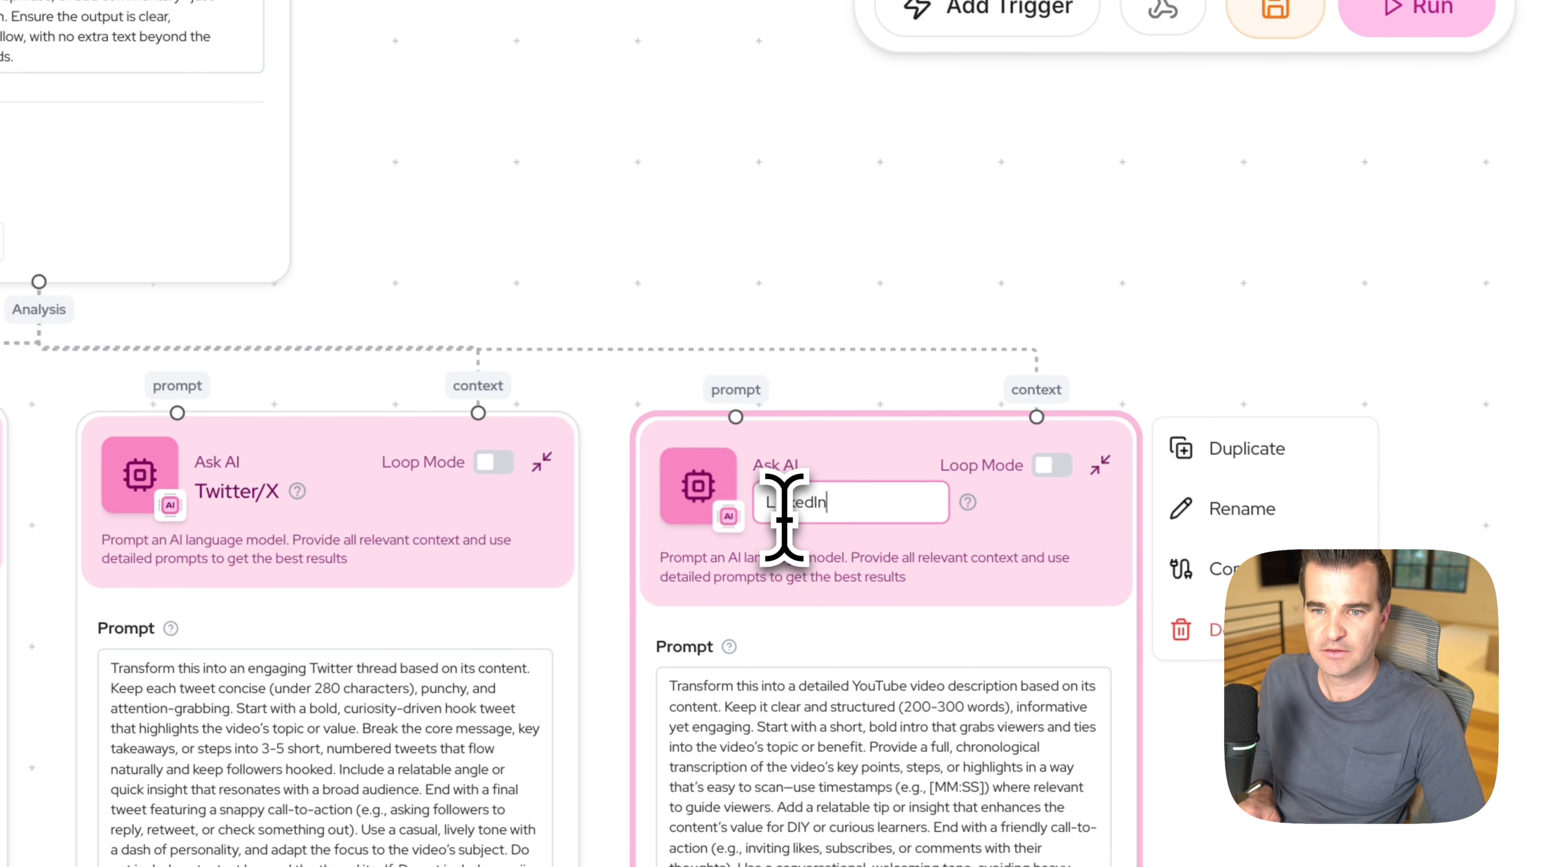
{"action": "left_click", "coordinate": [853, 747]}
{"action": "left_click_drag", "start_coordinate": [936, 732], "coordinate": [525, 402]}
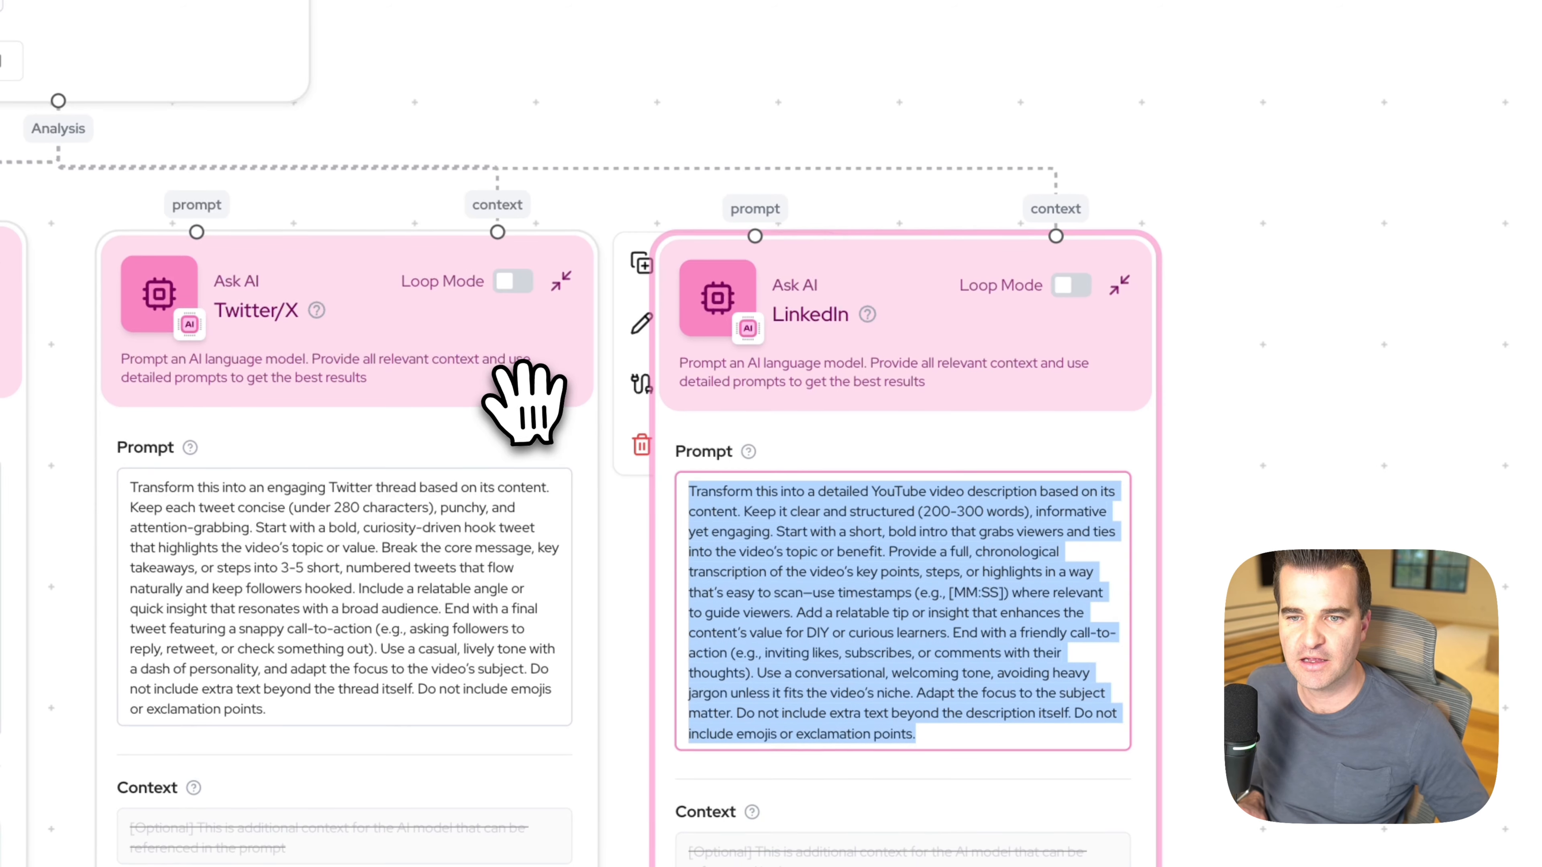
{"action": "type", "text": "Transform this into an engaging LinkedIn post based on its content. Keep it concise (150-200 words), professional yet relatable, and designed to capture attention. Start with a bold, intriguing hook that ties into the video’s topic or value. Summarize the core message, key takeaways, or steps from the video in a clear, actionable way that resonates with a LinkedIn audience. Weave in a relatable insight, challenge, or benefit that professionals might connect with, and wrap up with a compelling call-to-action (e.g., inviting readers to try it, share their experiences, or join the conversation). Use a warm, conversational tone with a hint of enthusiasm, keeping it skimmable with short sentences or bullet points if appropriate. Avoid overly technical language unless it suits the context, and ensure the tone feels genuine, not pushy or sales-driven. Adapt the style and focus based on the video’s subject matter. Do not include any extra text except for the LinkedIn post itself.  Do not include emojis or exclamation points."}
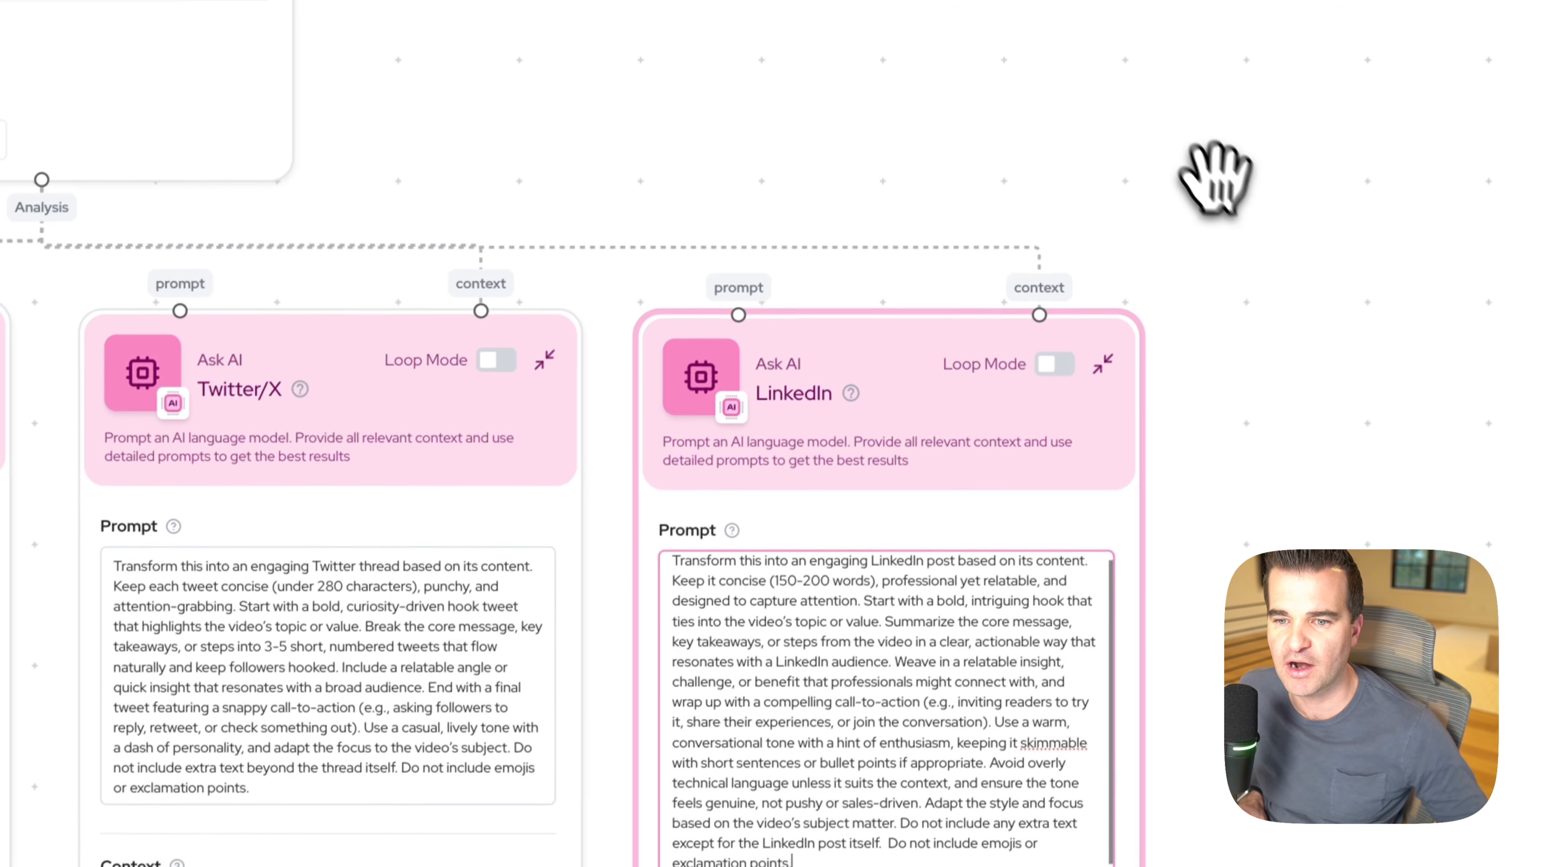
{"action": "left_click", "coordinate": [1215, 179]}
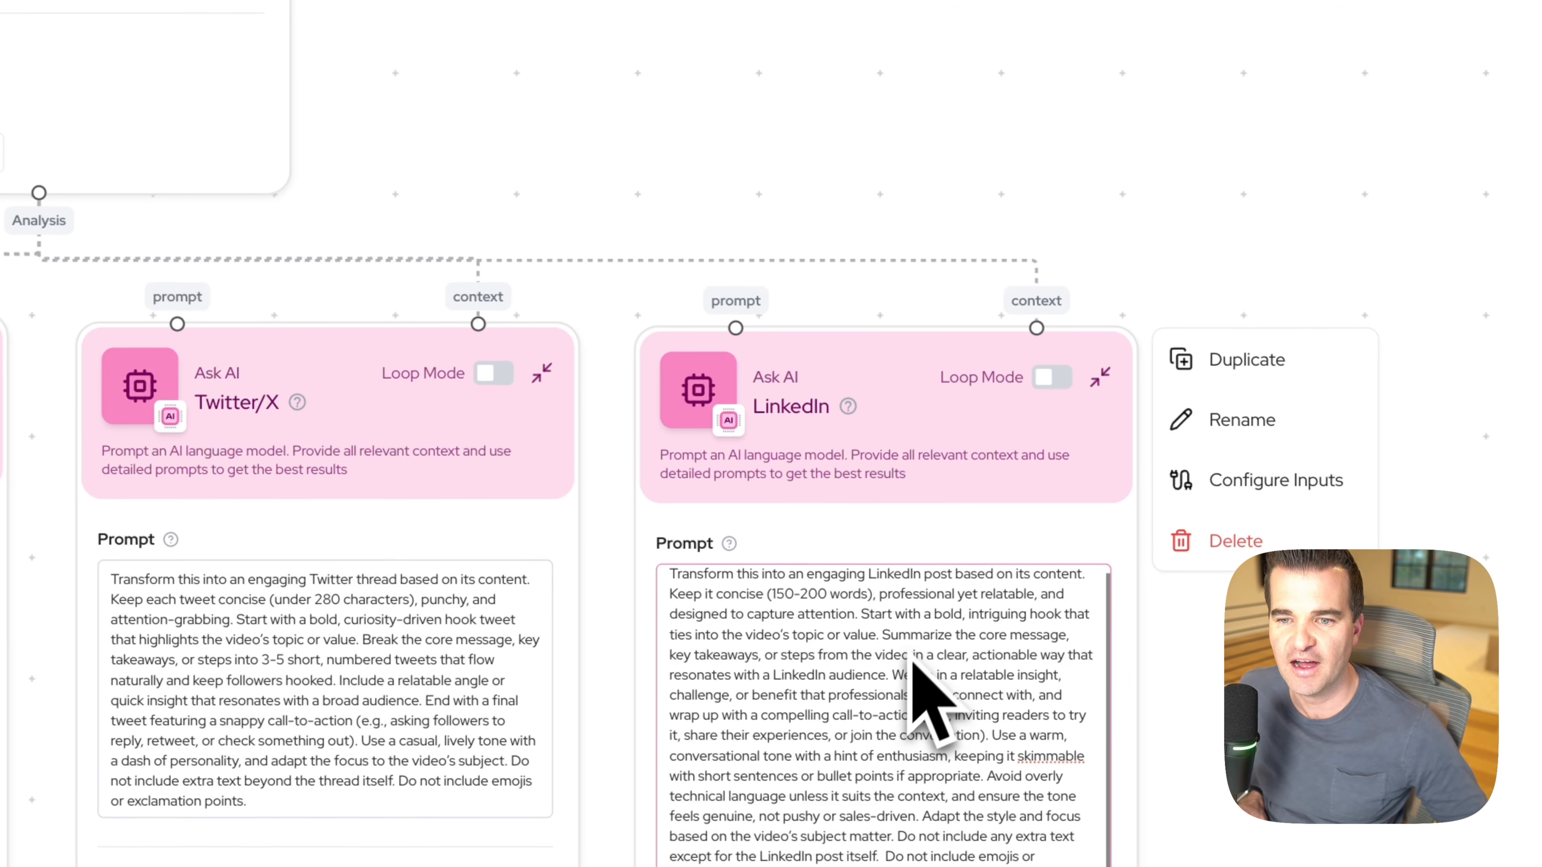
{"action": "scroll", "coordinate": [908, 656], "scroll_direction": "up", "scroll_amount": 1}
{"action": "scroll", "coordinate": [1190, 719], "scroll_direction": "up", "scroll_amount": 5}
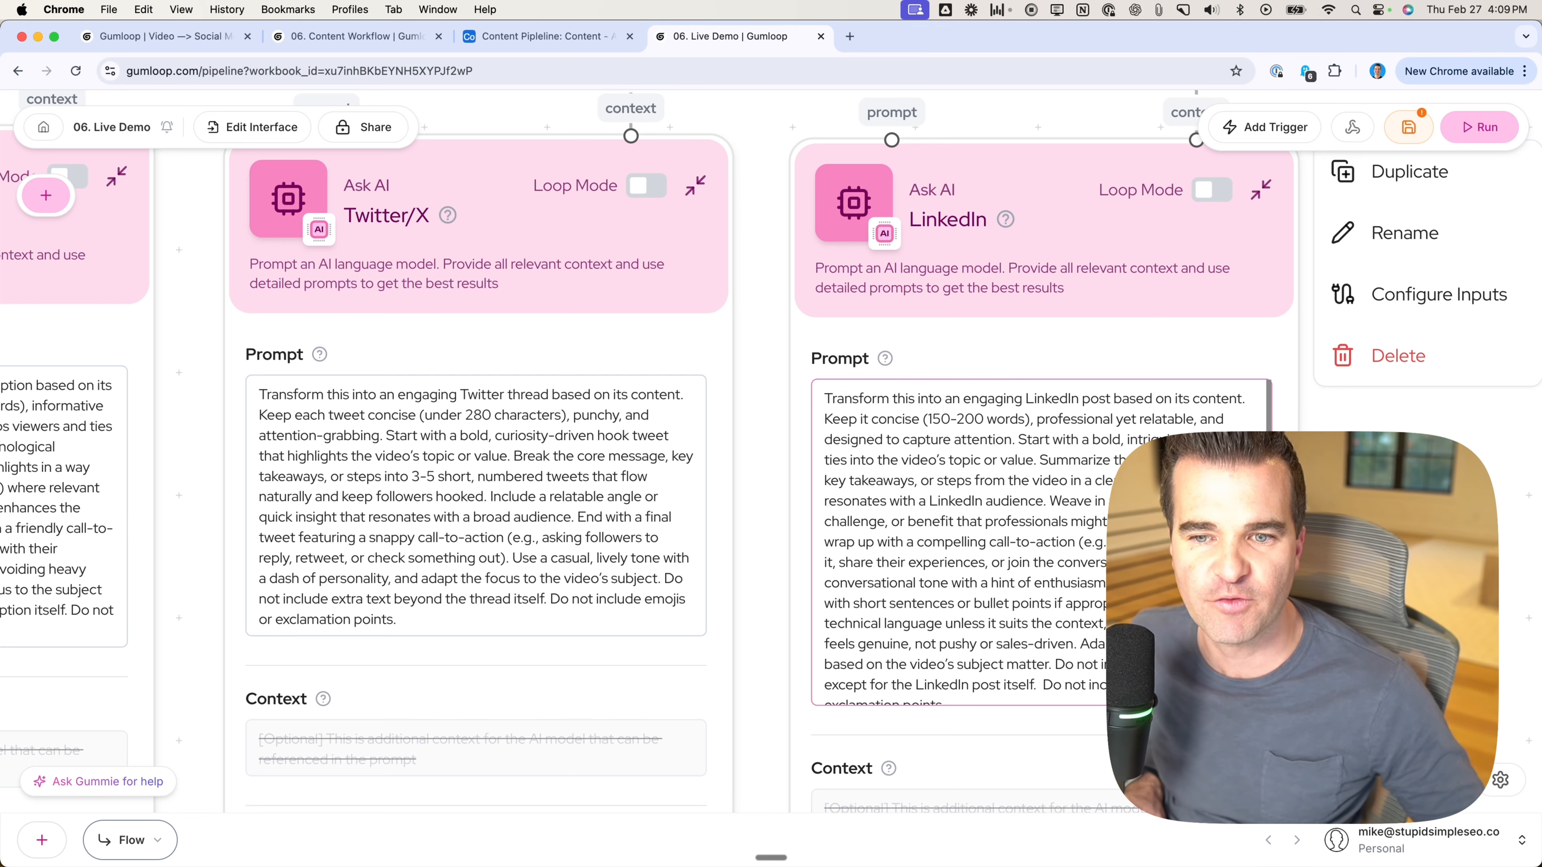
{"action": "scroll", "coordinate": [965, 527], "scroll_direction": "down", "scroll_amount": 1}
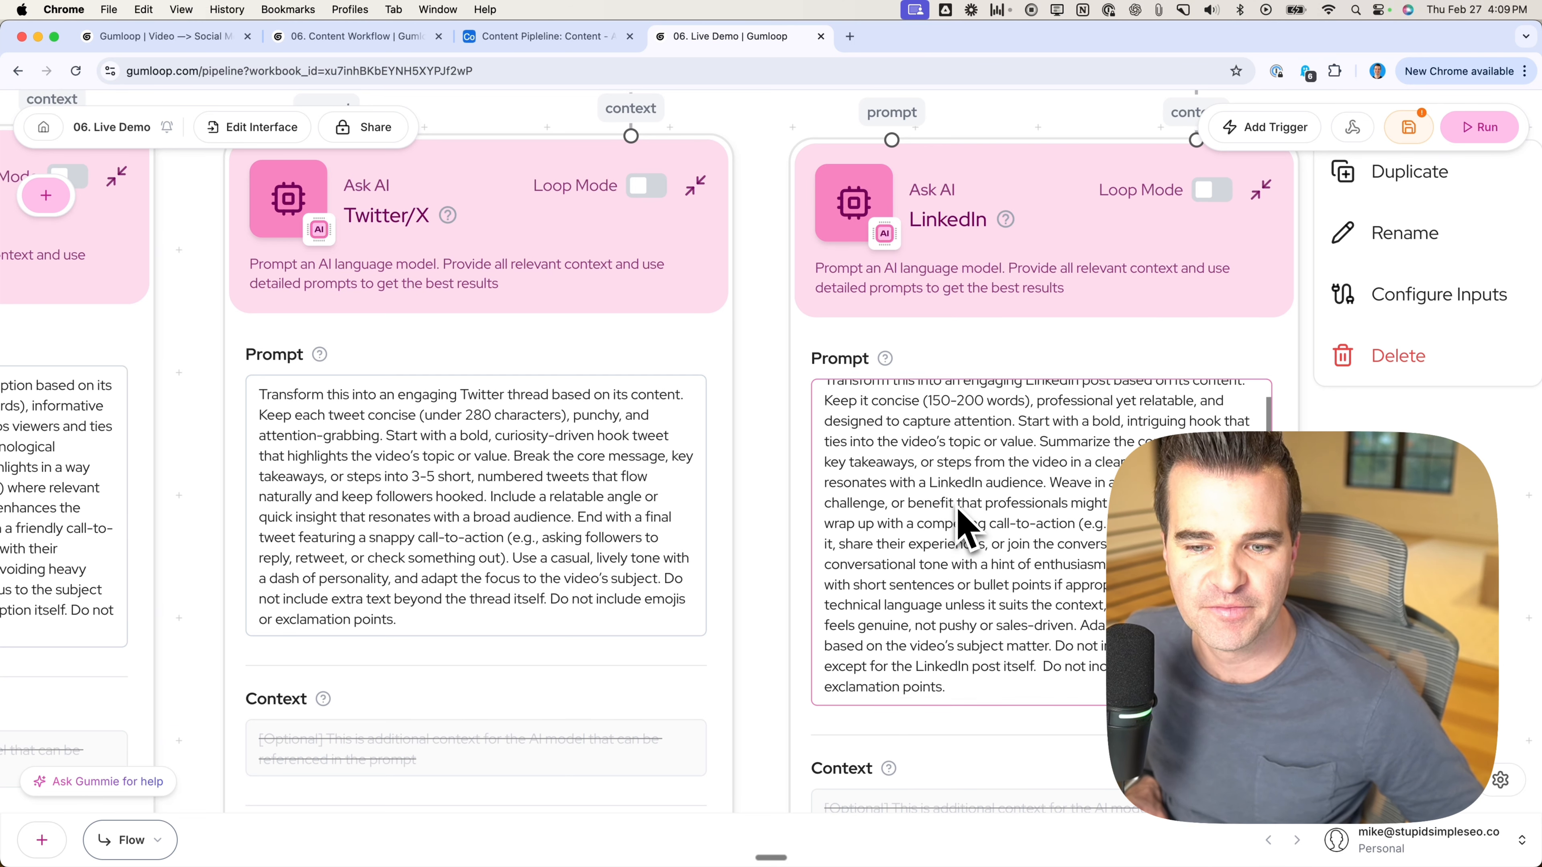
{"action": "scroll", "coordinate": [965, 527], "scroll_direction": "up", "scroll_amount": 1}
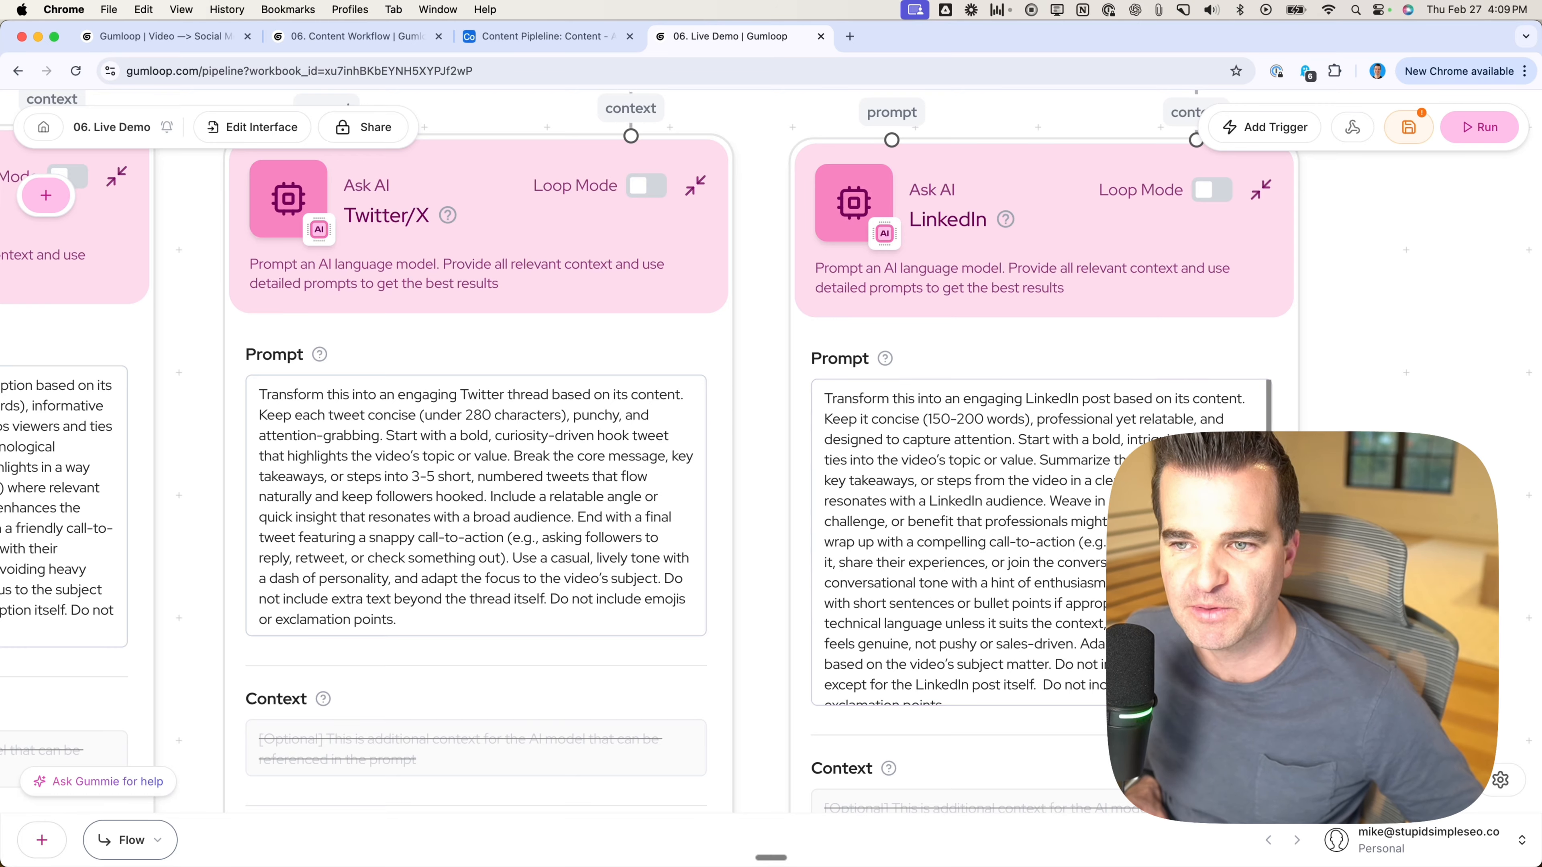
{"action": "scroll", "coordinate": [1393, 496], "scroll_direction": "down", "scroll_amount": 5}
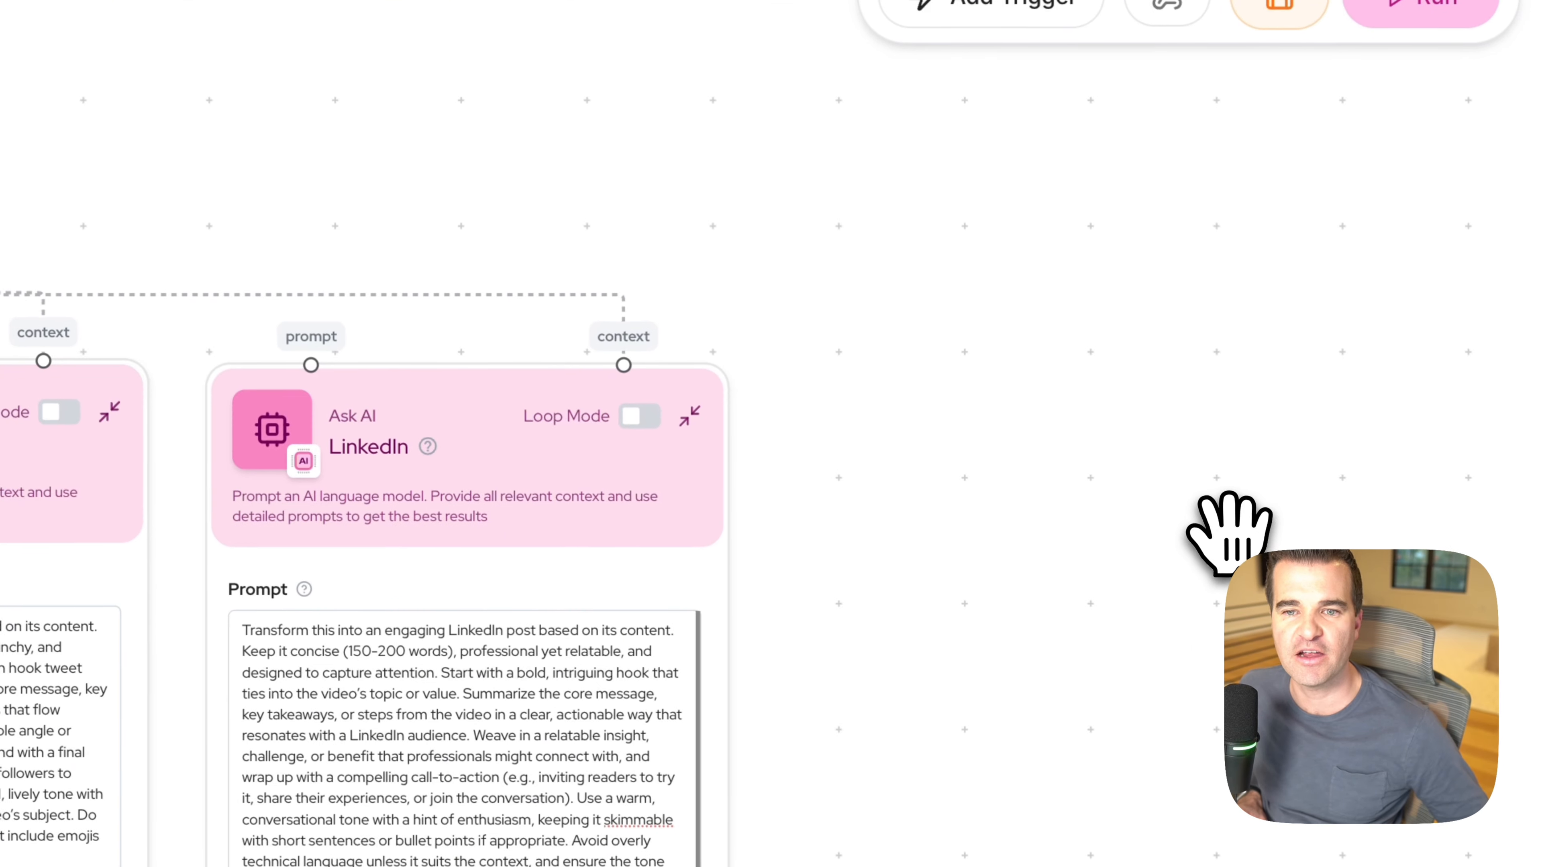
Step: Duplicate the LinkedIn node, place the copy to its right, and connect the Analysis output to the copy's context input
{"action": "left_click_drag", "start_coordinate": [1227, 532], "coordinate": [648, 540]}
{"action": "left_click", "coordinate": [6, 468]}
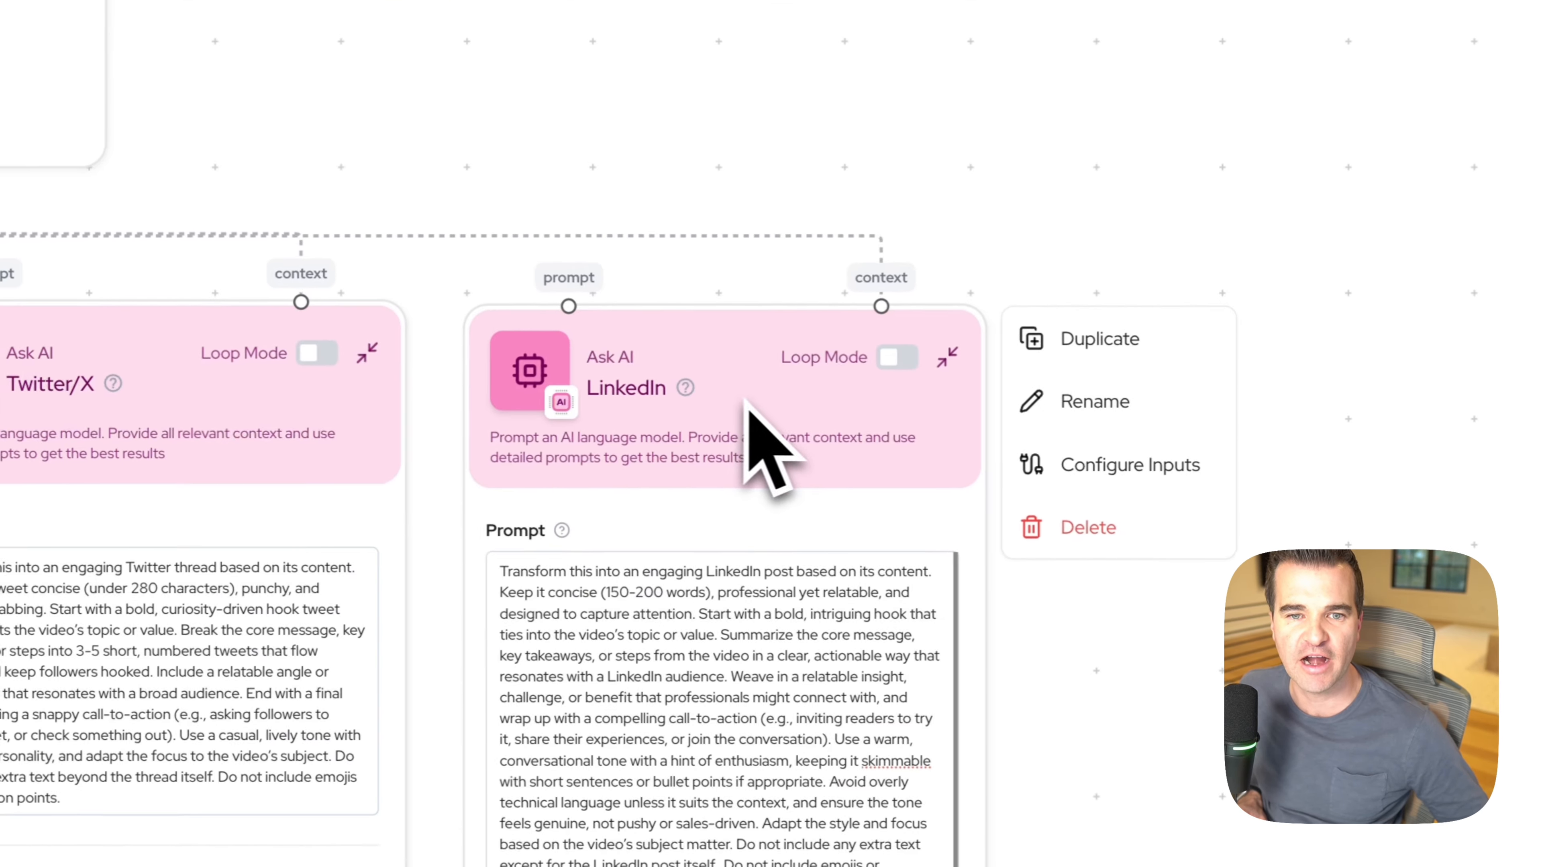
{"action": "left_click", "coordinate": [1086, 341]}
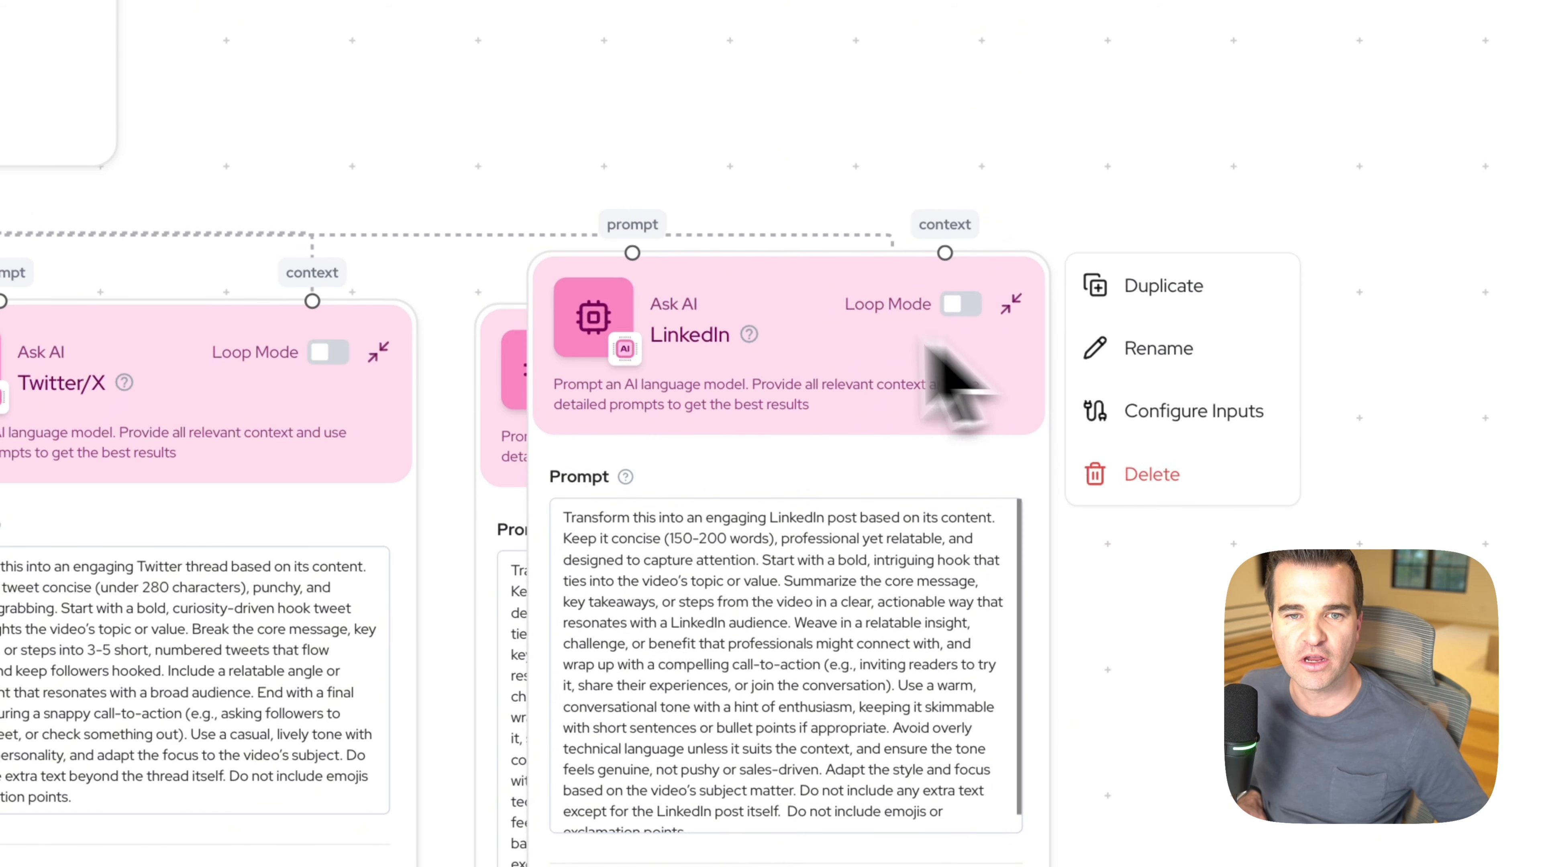
{"action": "left_click_drag", "start_coordinate": [798, 317], "coordinate": [1390, 384]}
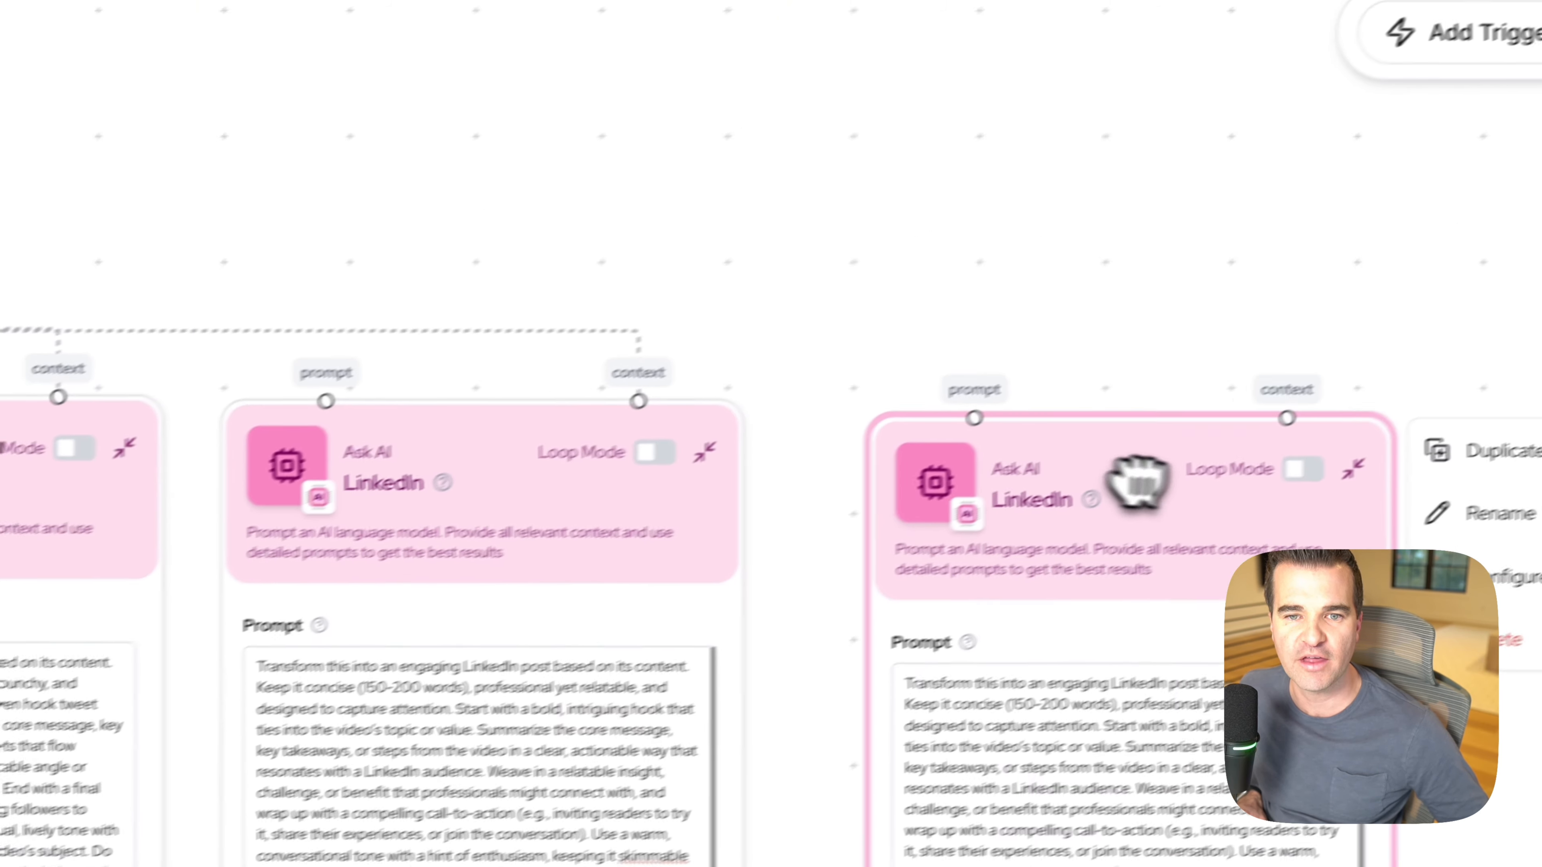
{"action": "left_click_drag", "start_coordinate": [1137, 483], "coordinate": [996, 495]}
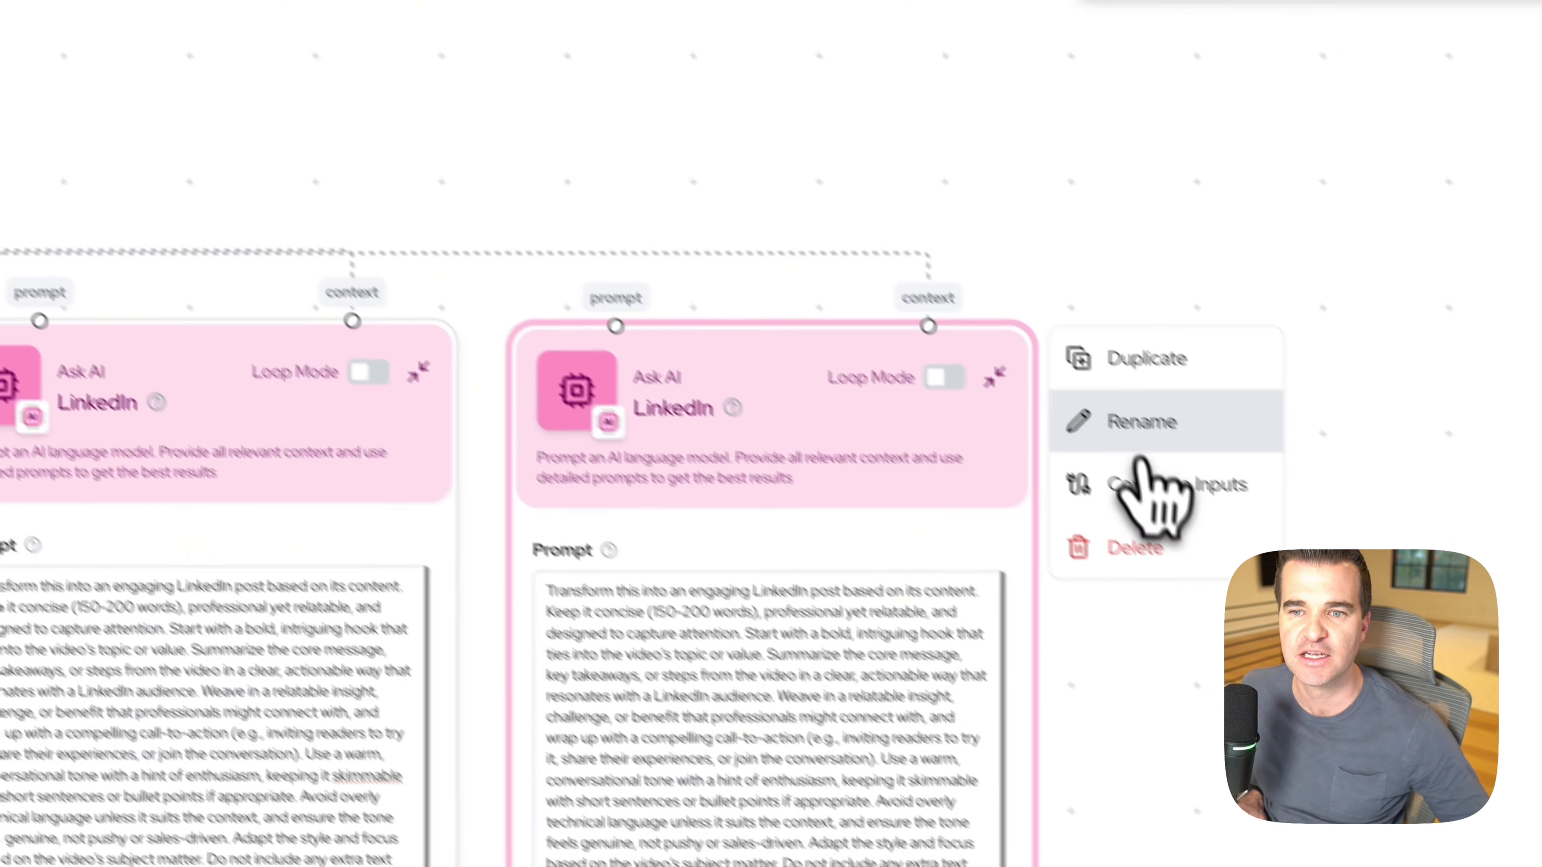
Step: Rename the new LinkedIn copy TikTok and replace its prompt with instructions for a snappy 50-80 character TikTok caption with a fast call-to-action
{"action": "left_click", "coordinate": [1299, 553]}
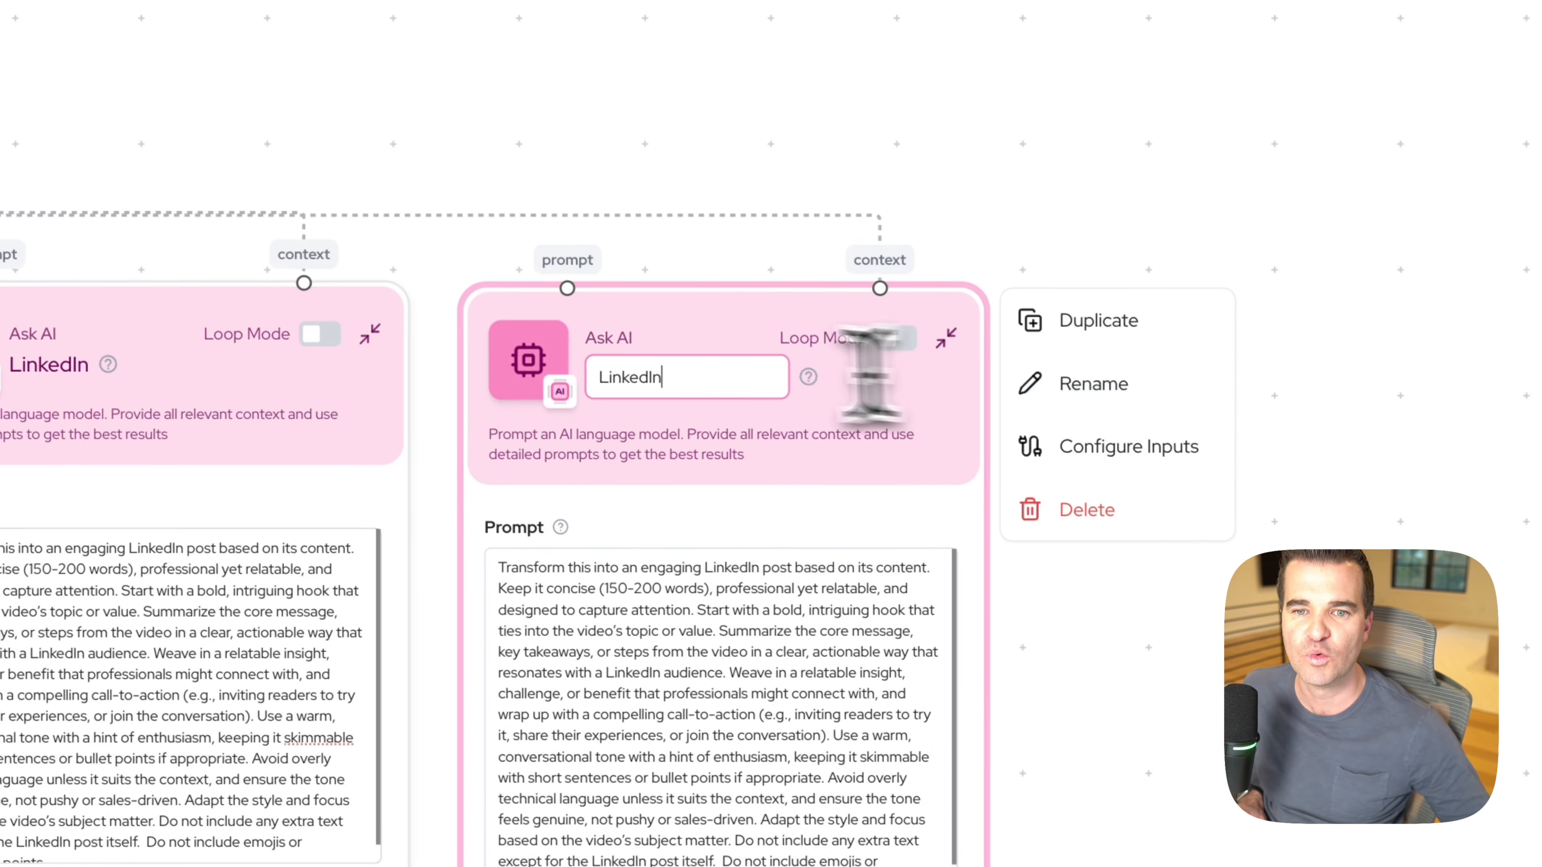
{"action": "double_click", "coordinate": [906, 547]}
{"action": "type", "text": "TikTok"}
{"action": "left_click", "coordinate": [740, 671]}
{"action": "key", "text": "ctrl+a"}
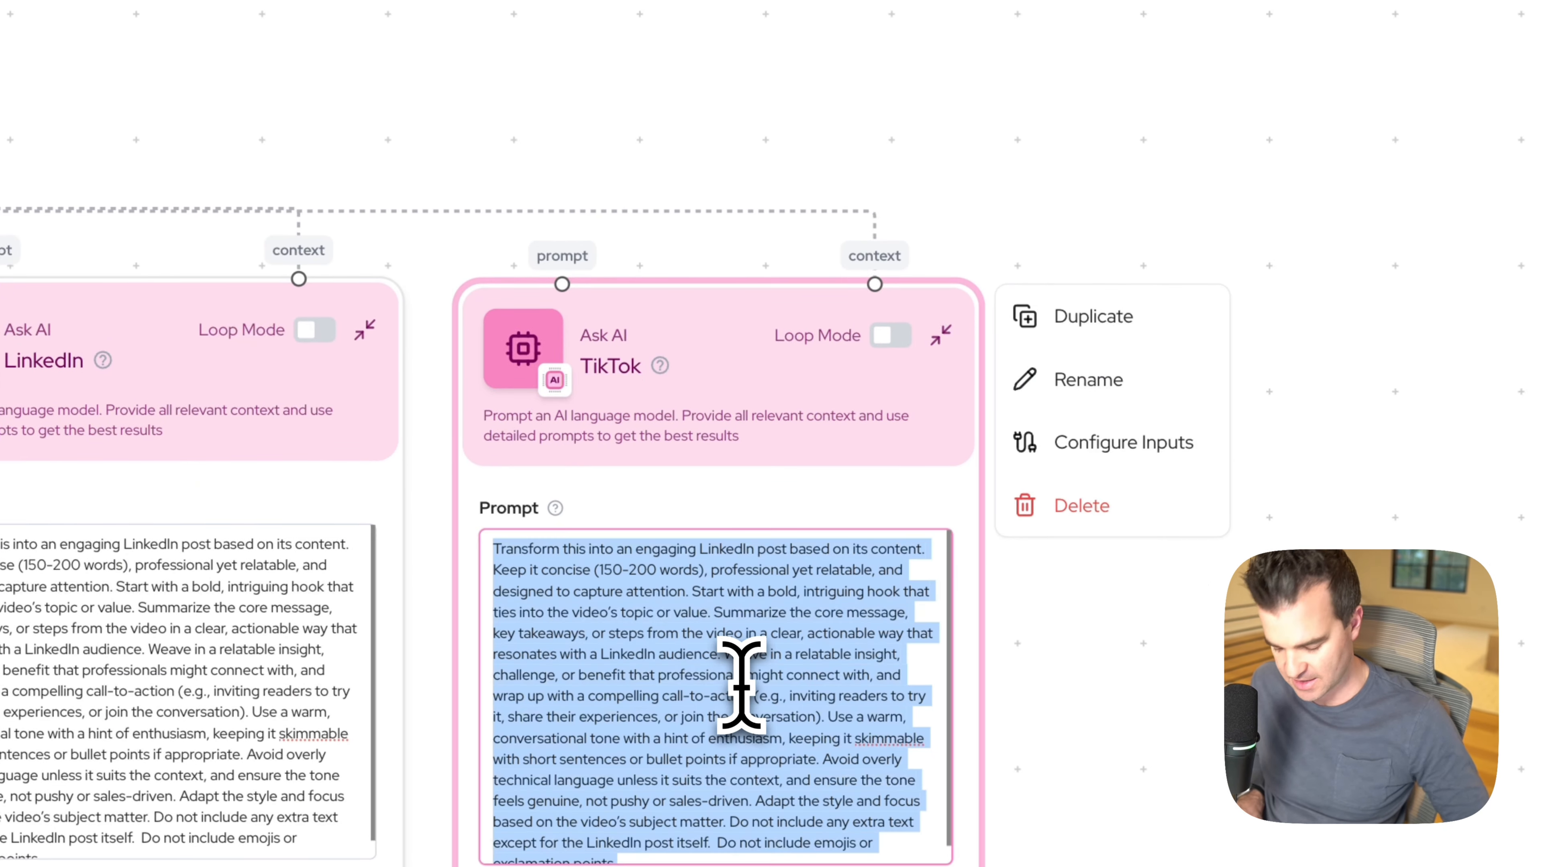
{"action": "key", "text": "BackSpace"}
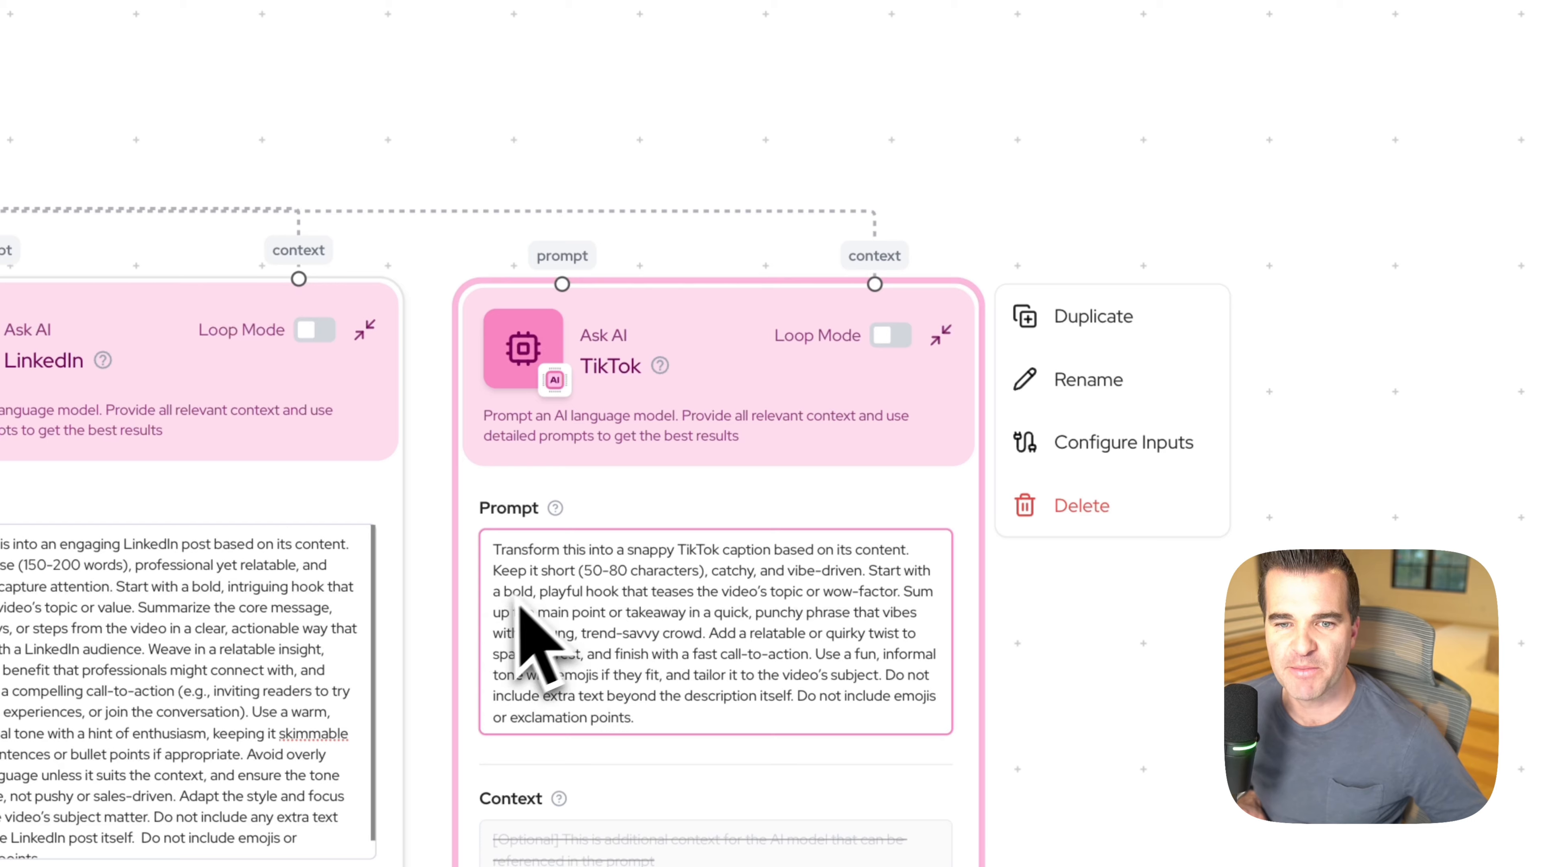
{"action": "left_click", "coordinate": [658, 104]}
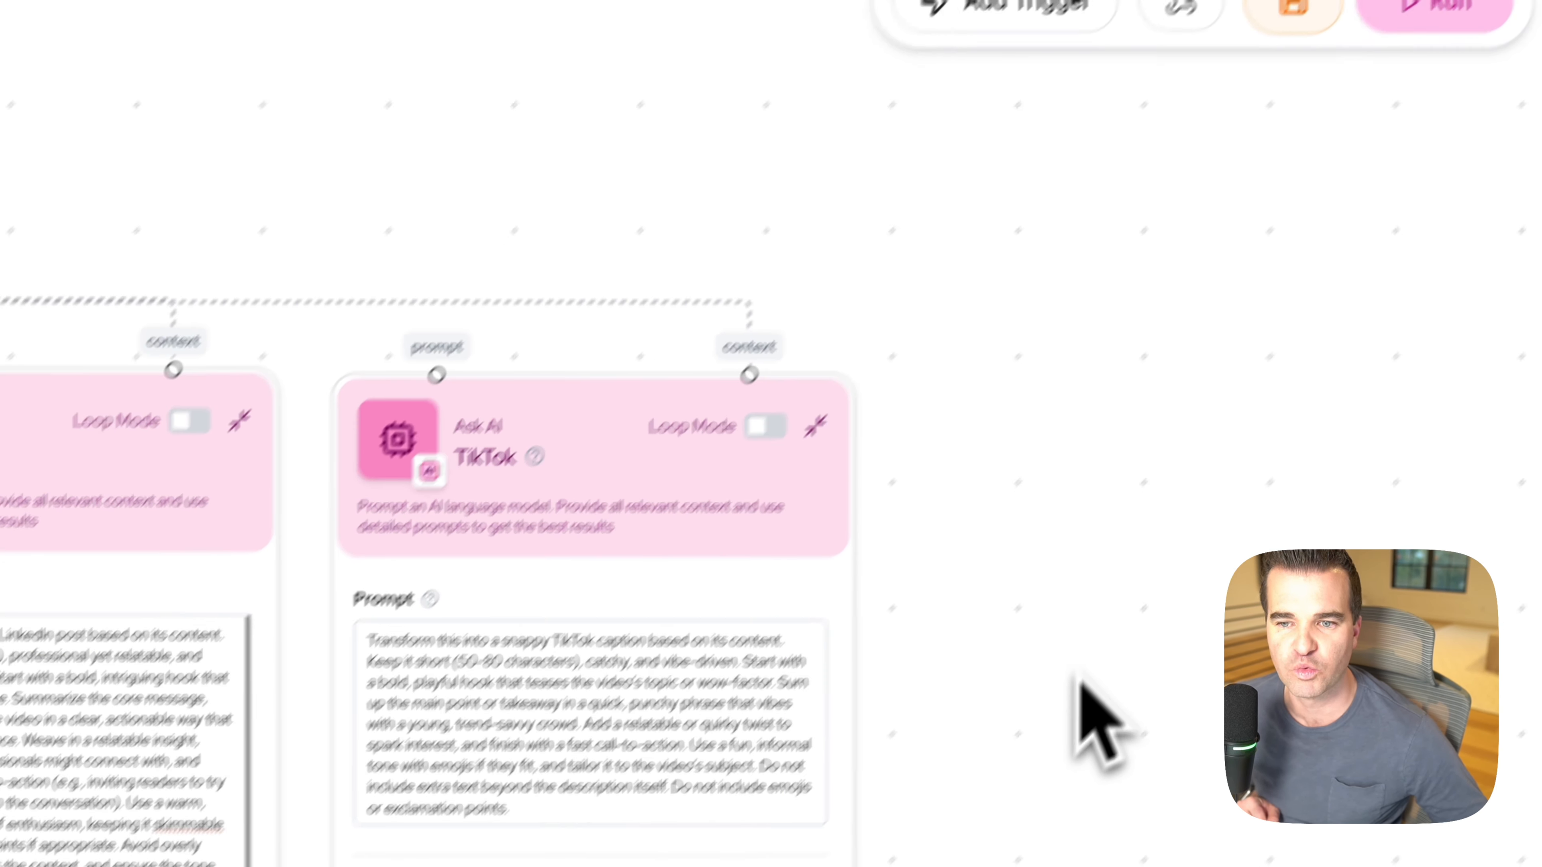
Step: Arrange the YouTube Description, Twitter/X, LinkedIn and TikTok nodes in a tidy, closely spaced row below the video analysis node
{"action": "scroll", "coordinate": [1063, 684], "scroll_direction": "down", "scroll_amount": 2}
{"action": "scroll", "coordinate": [507, 249], "scroll_direction": "down", "scroll_amount": 3}
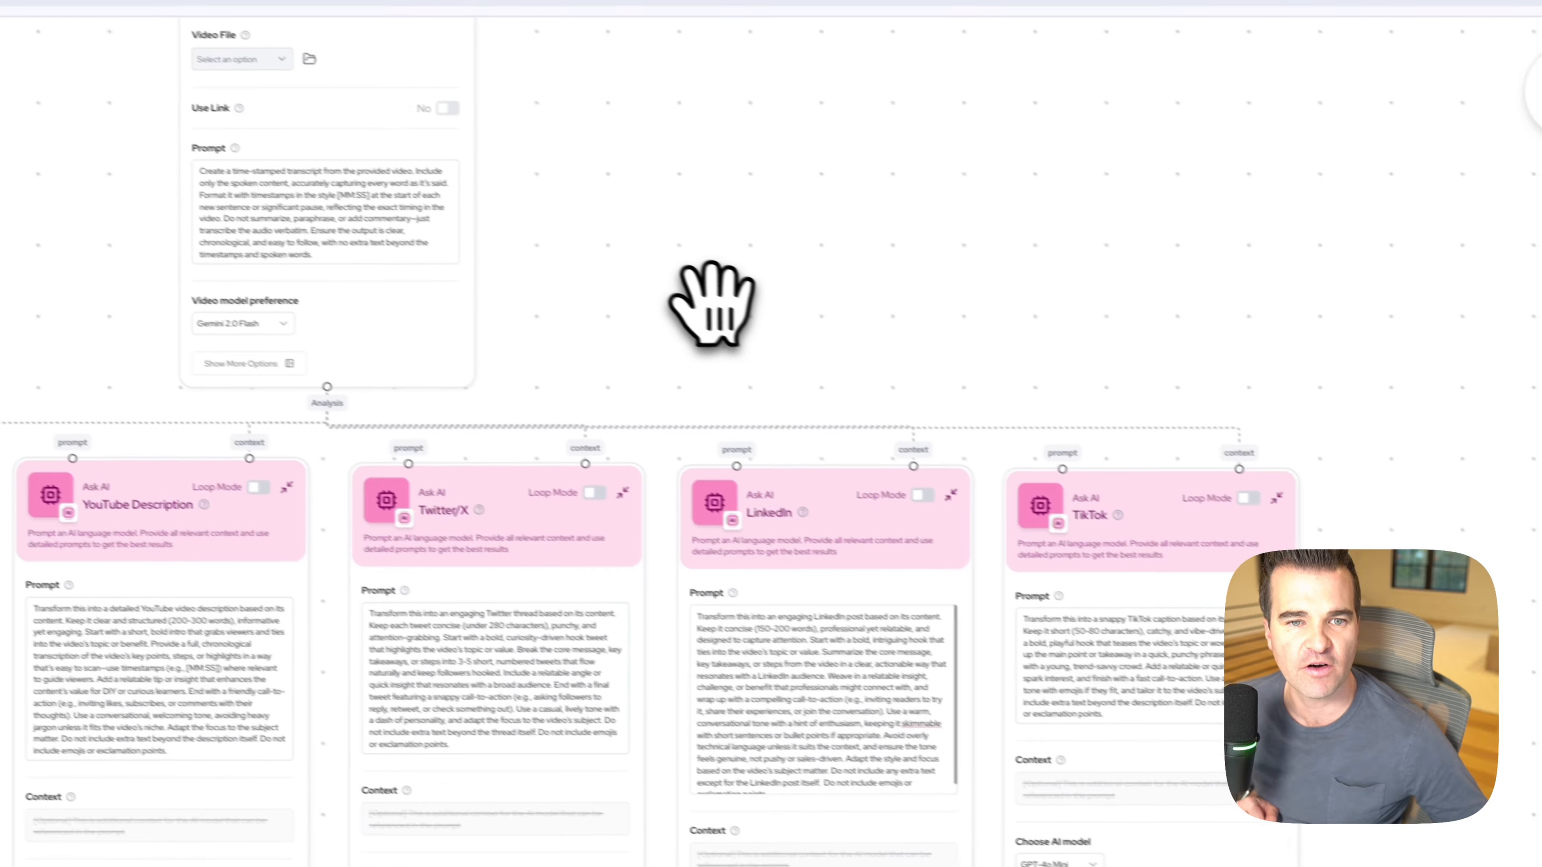
{"action": "left_click_drag", "start_coordinate": [712, 303], "coordinate": [1095, 444]}
{"action": "left_click_drag", "start_coordinate": [614, 524], "coordinate": [444, 529]}
{"action": "left_click_drag", "start_coordinate": [942, 504], "coordinate": [939, 504]}
{"action": "left_click_drag", "start_coordinate": [1134, 435], "coordinate": [1008, 441]}
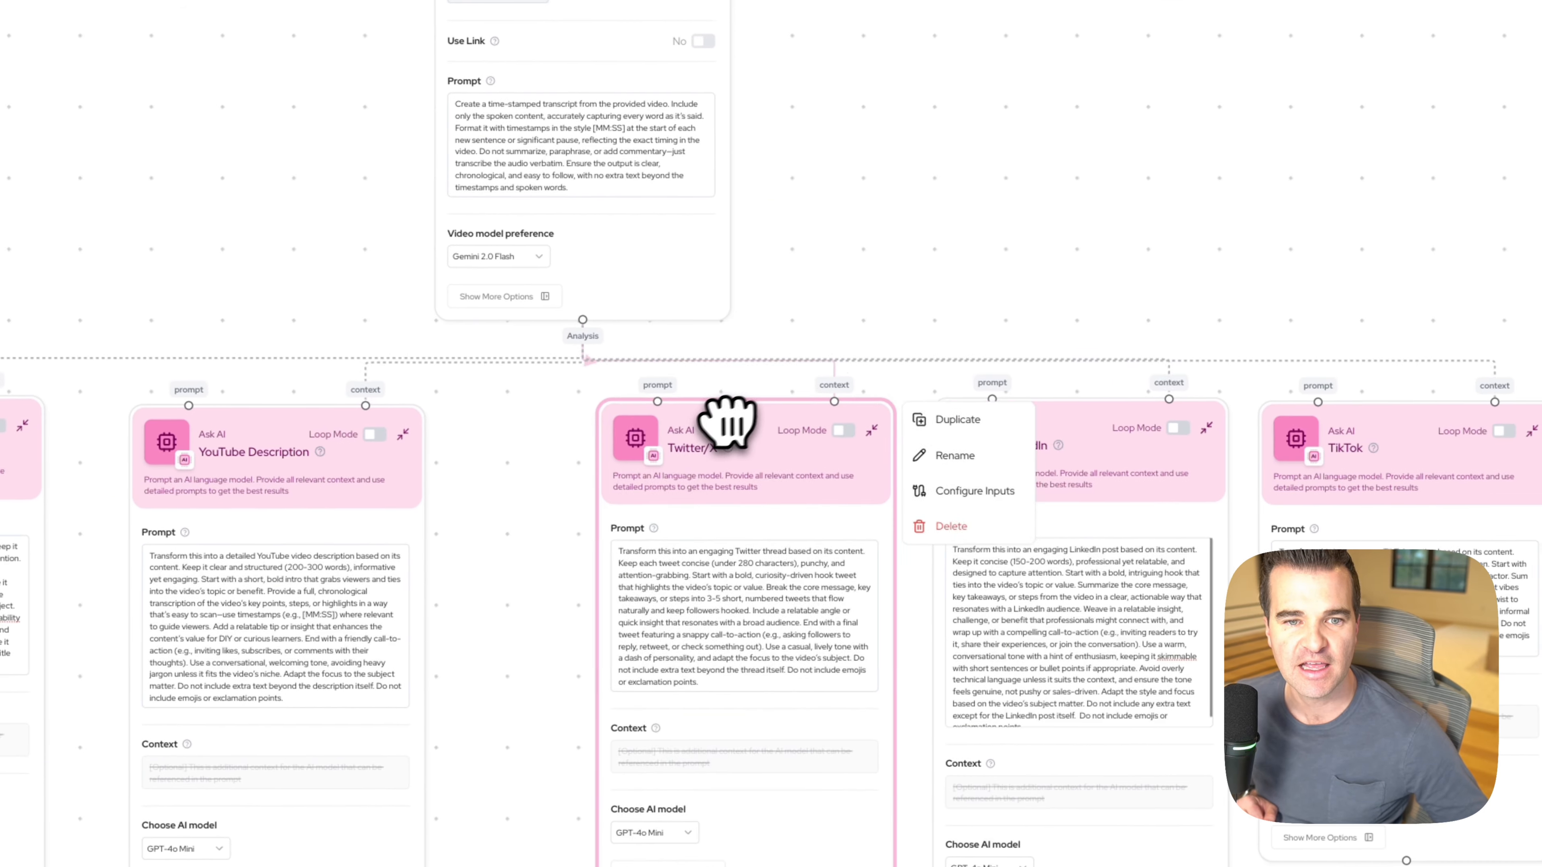
{"action": "left_click_drag", "start_coordinate": [772, 420], "coordinate": [655, 428]}
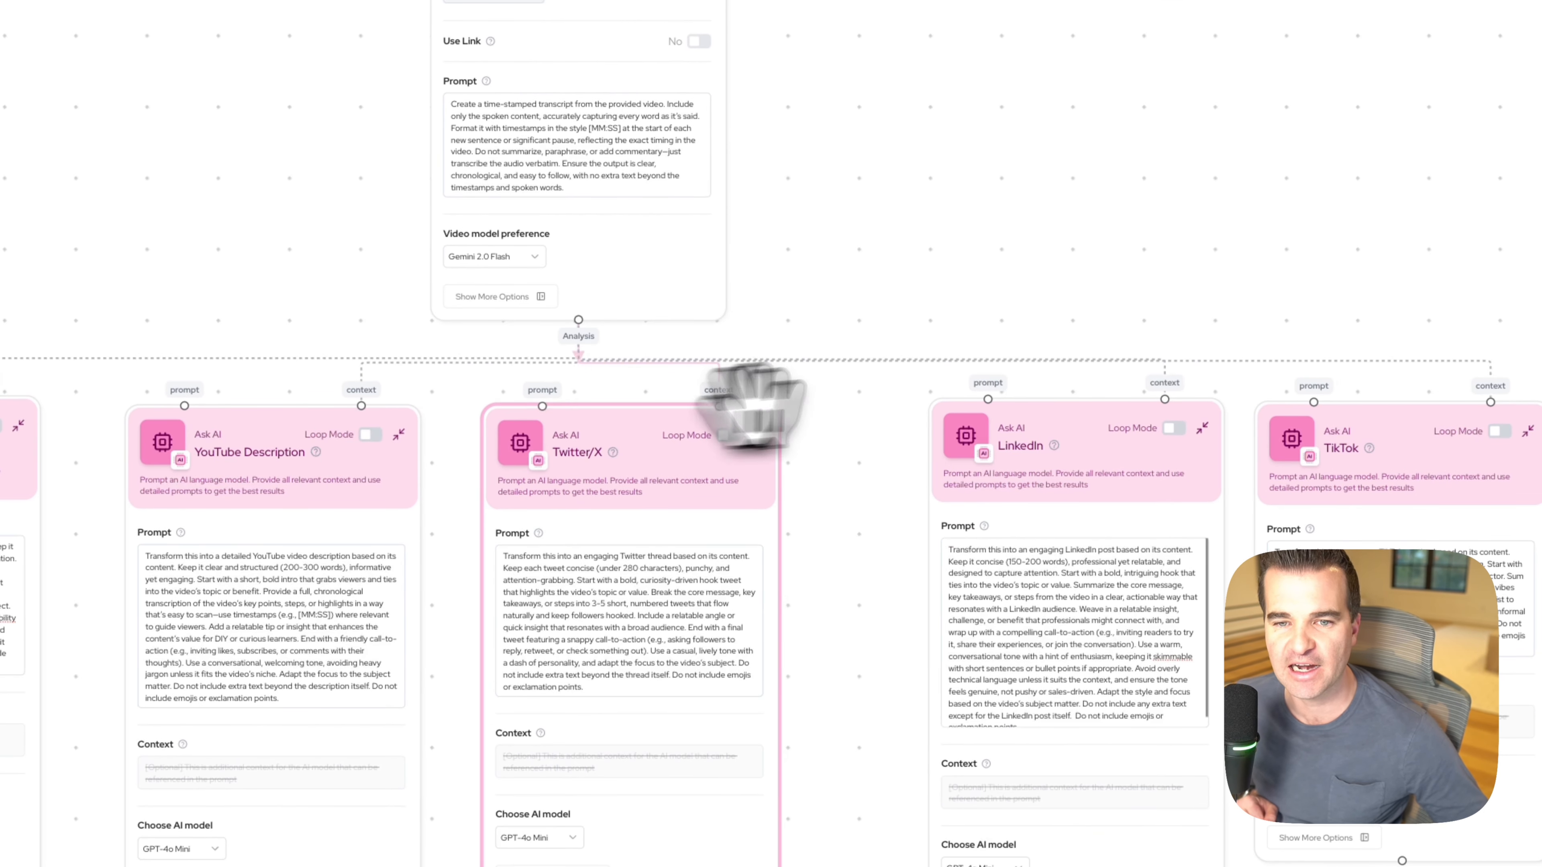
{"action": "left_click_drag", "start_coordinate": [1076, 425], "coordinate": [990, 432]}
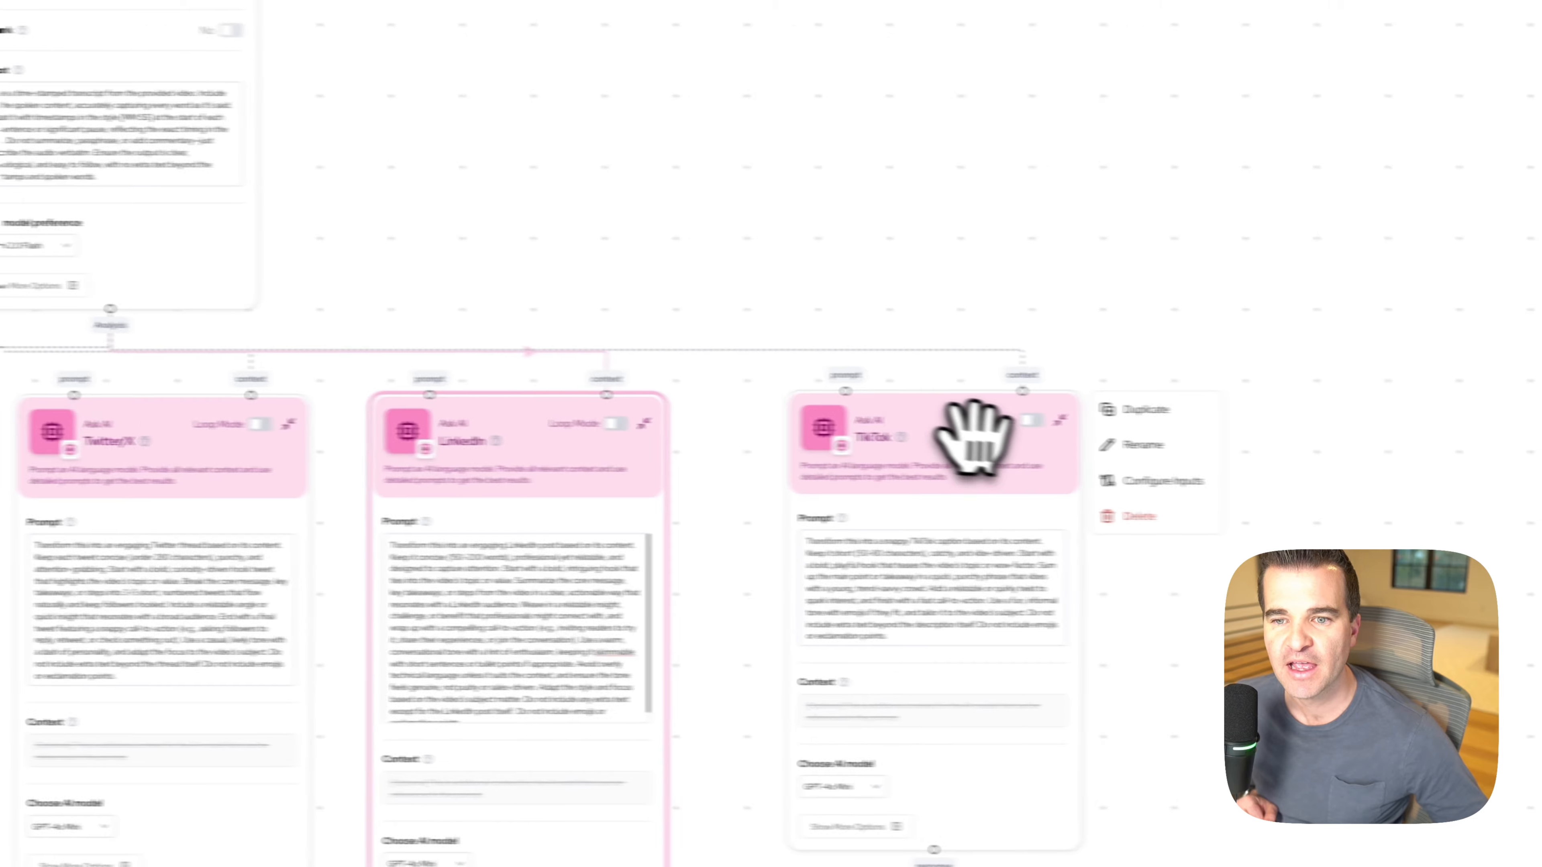
{"action": "mouse_move", "coordinate": [1367, 448]}
{"action": "left_click_drag", "start_coordinate": [819, 431], "coordinate": [787, 412]}
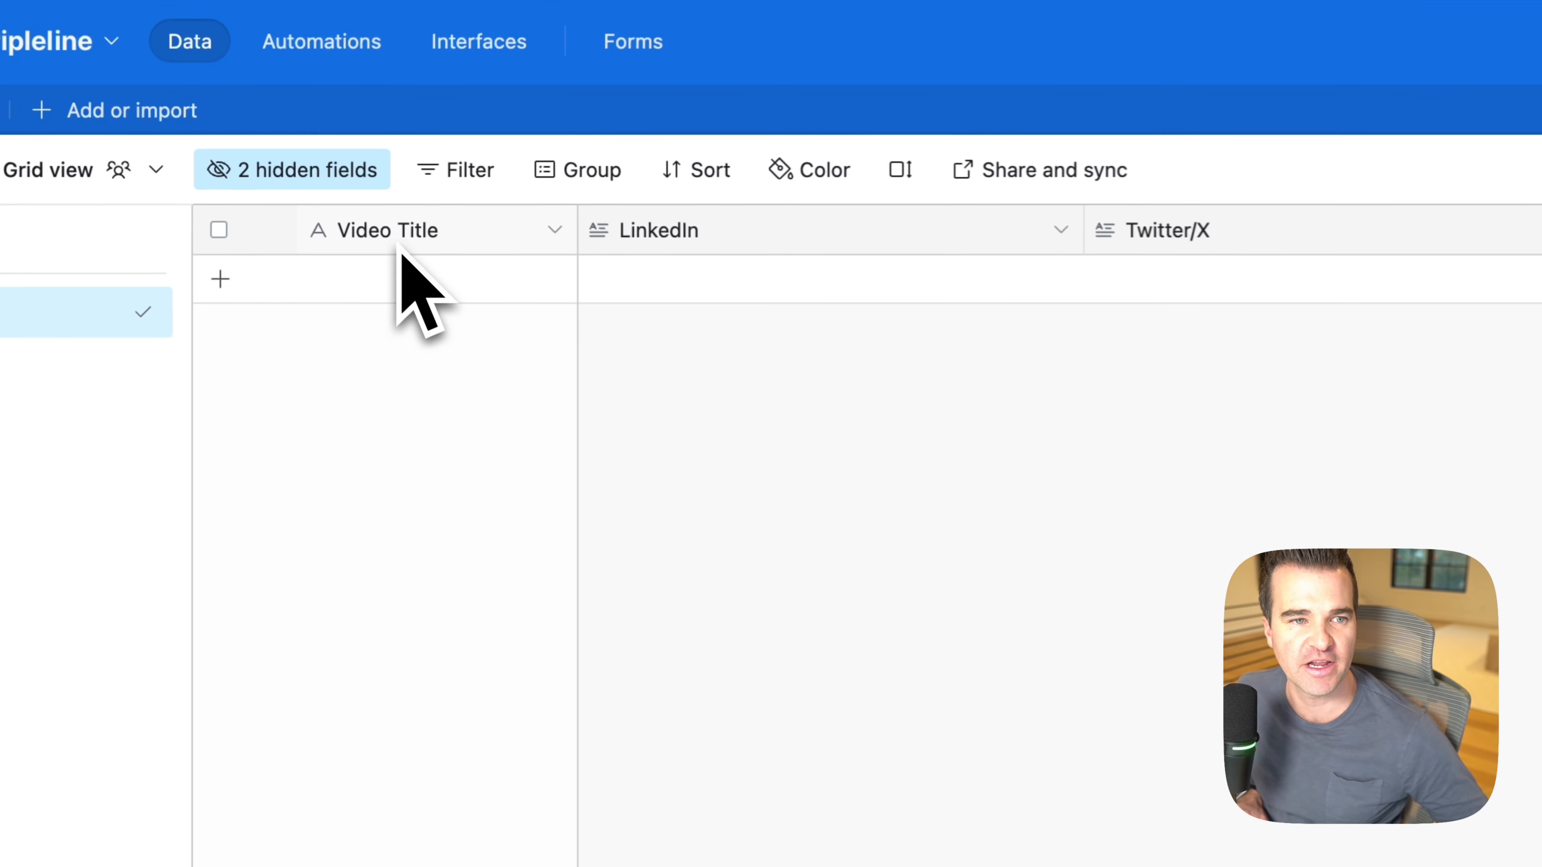
Step: Check the field types of the Video Title and LinkedIn fields in the Airtable table without changing them
{"action": "left_click", "coordinate": [559, 231]}
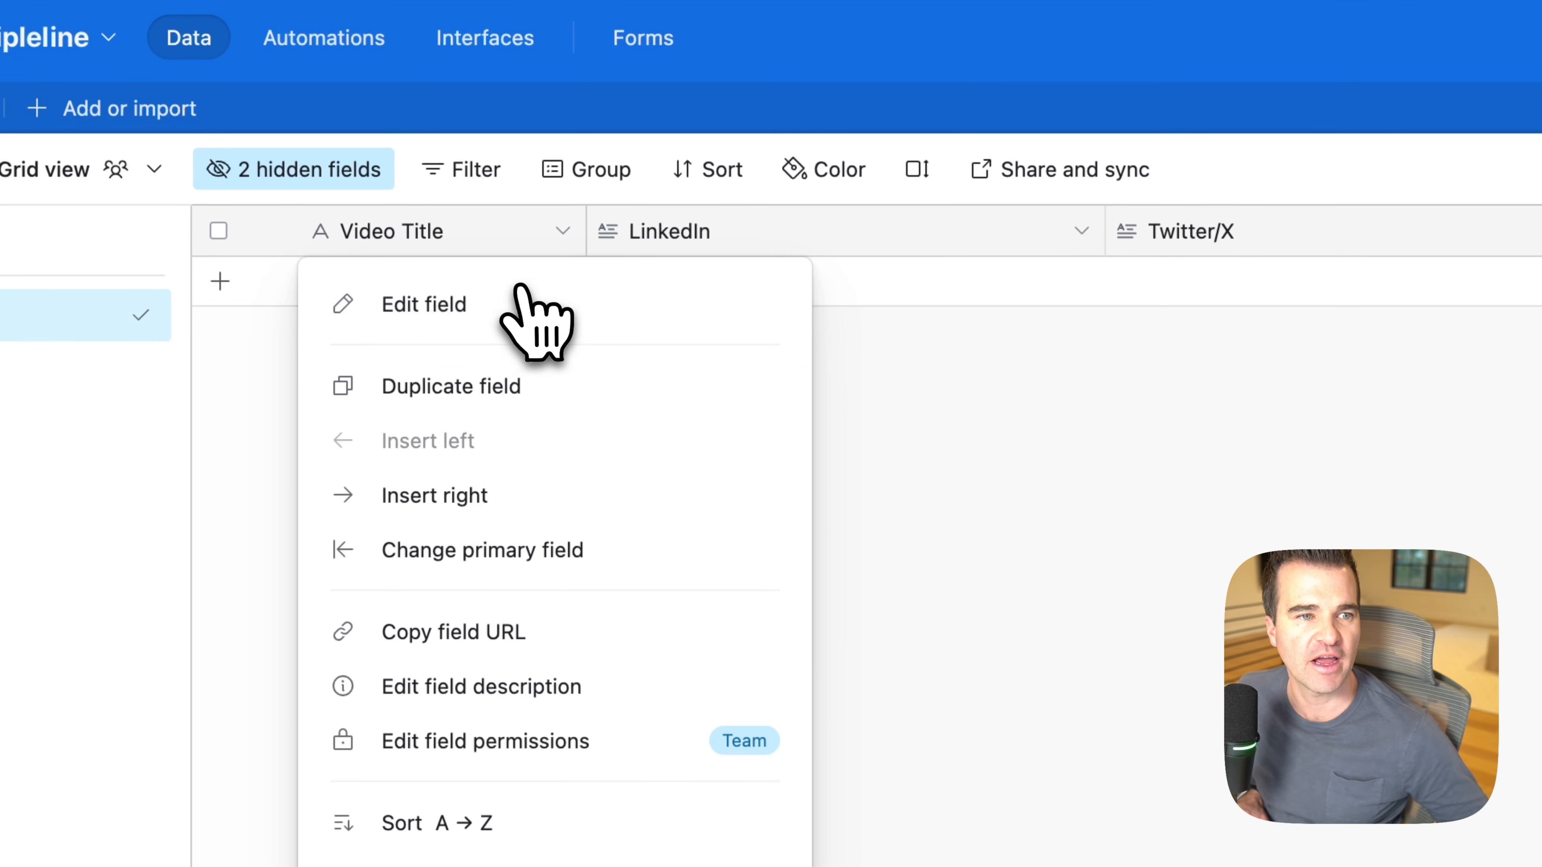
{"action": "left_click", "coordinate": [526, 304]}
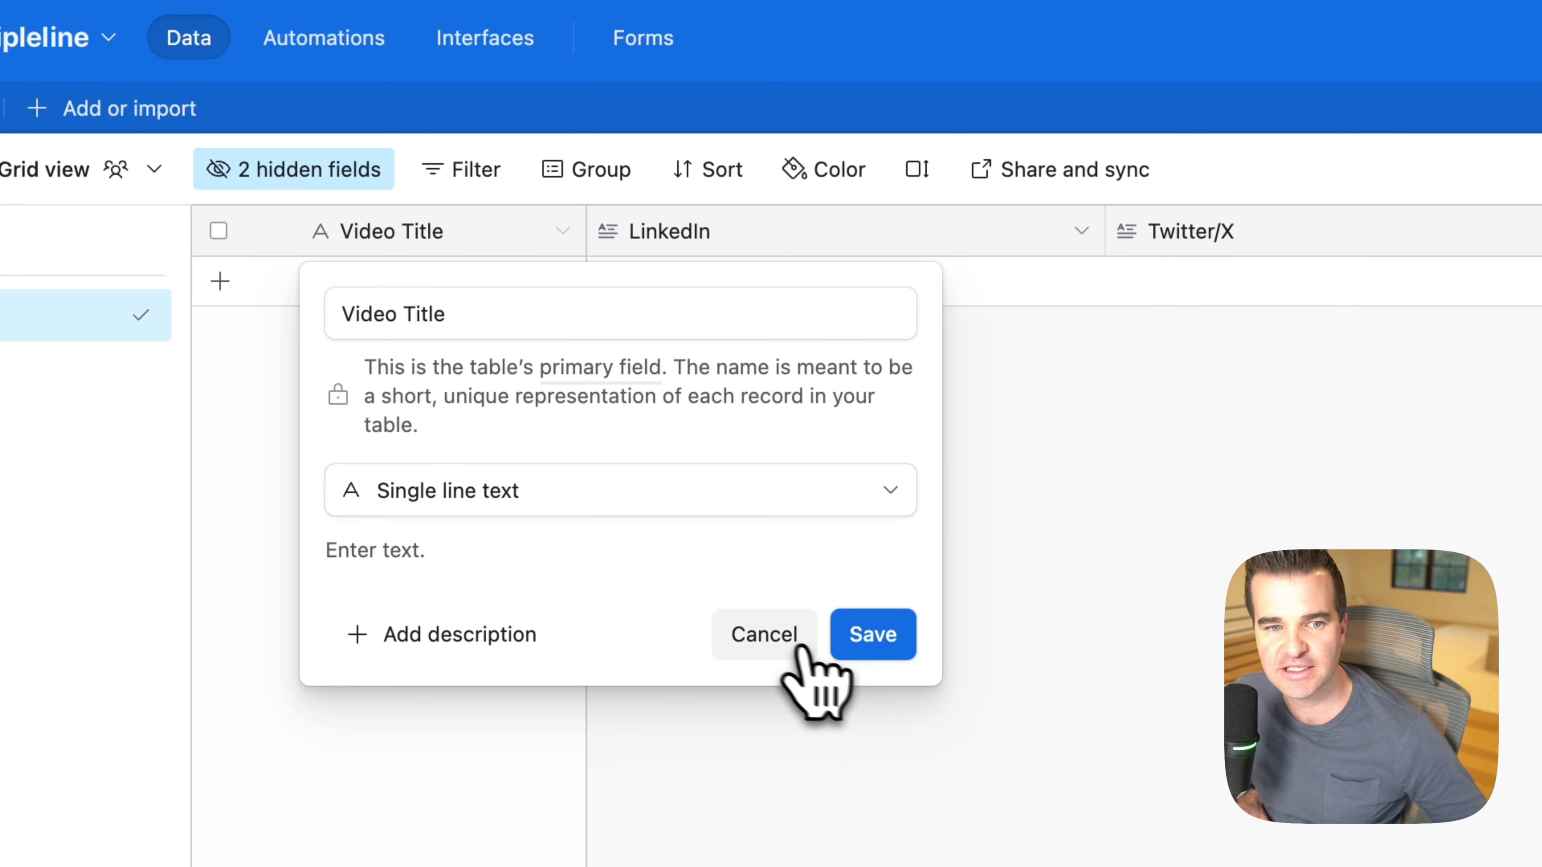
{"action": "left_click", "coordinate": [765, 634]}
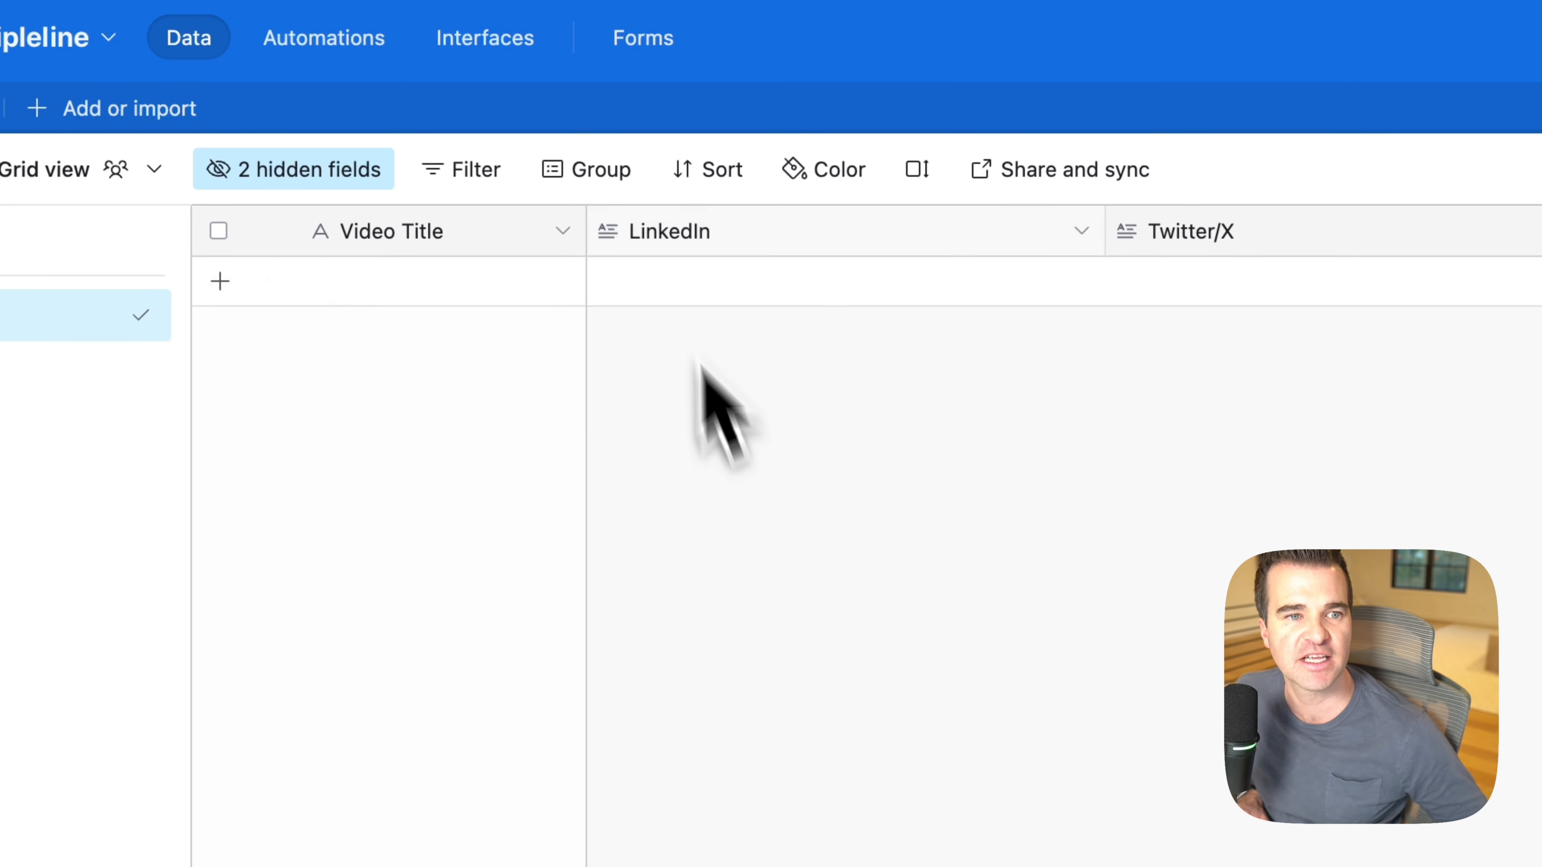
{"action": "left_click", "coordinate": [1082, 231]}
{"action": "left_click", "coordinate": [972, 303]}
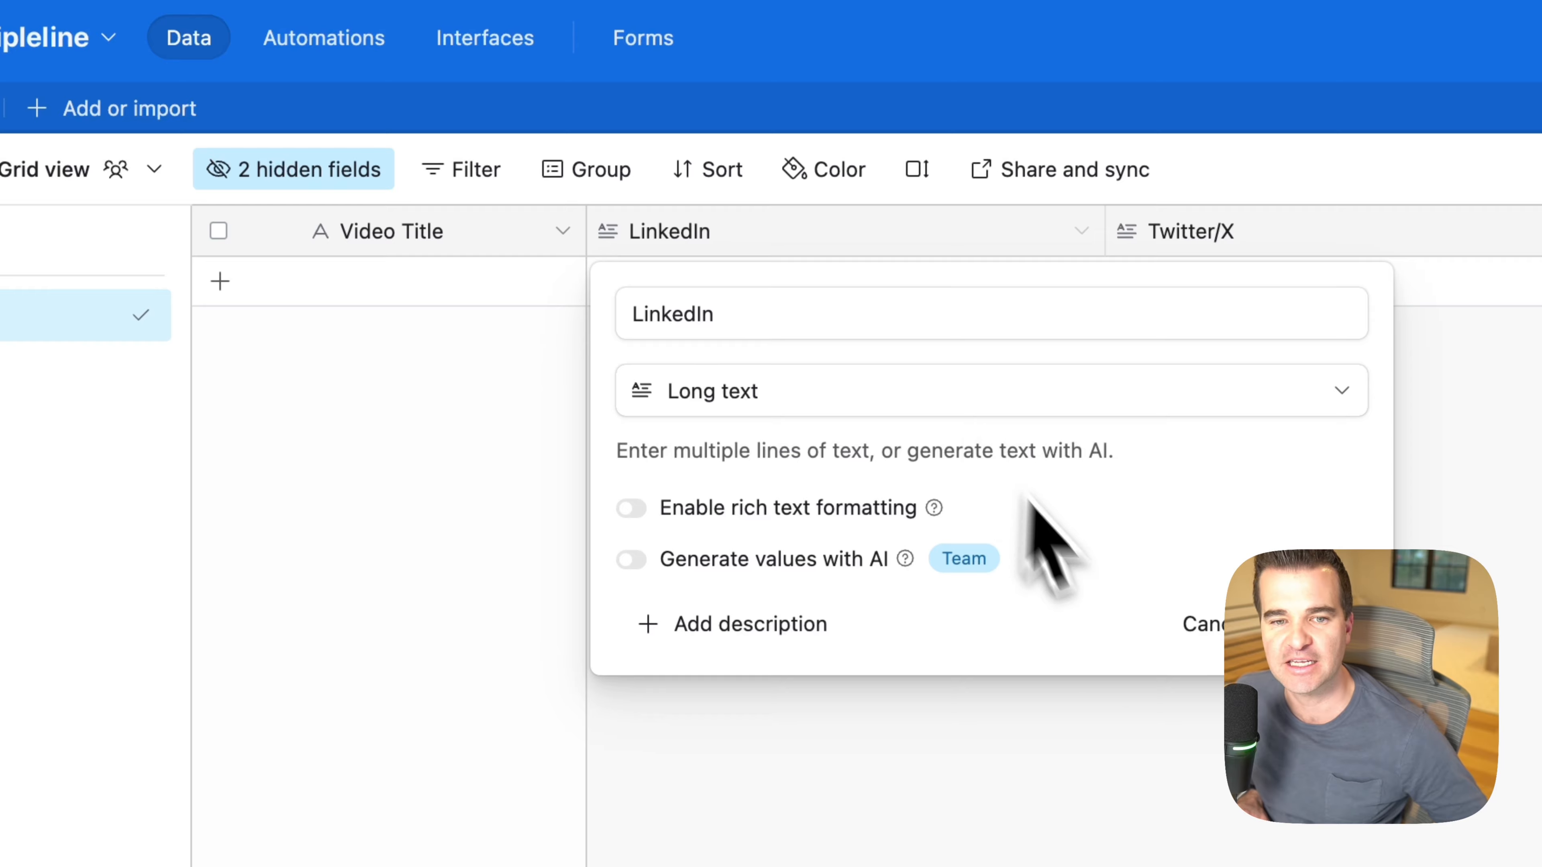
{"action": "left_click", "coordinate": [1208, 629]}
Step: Duplicate the TikTok field in the Airtable table and try renaming the copy
{"action": "scroll", "coordinate": [667, 255], "scroll_direction": "right", "scroll_amount": 2}
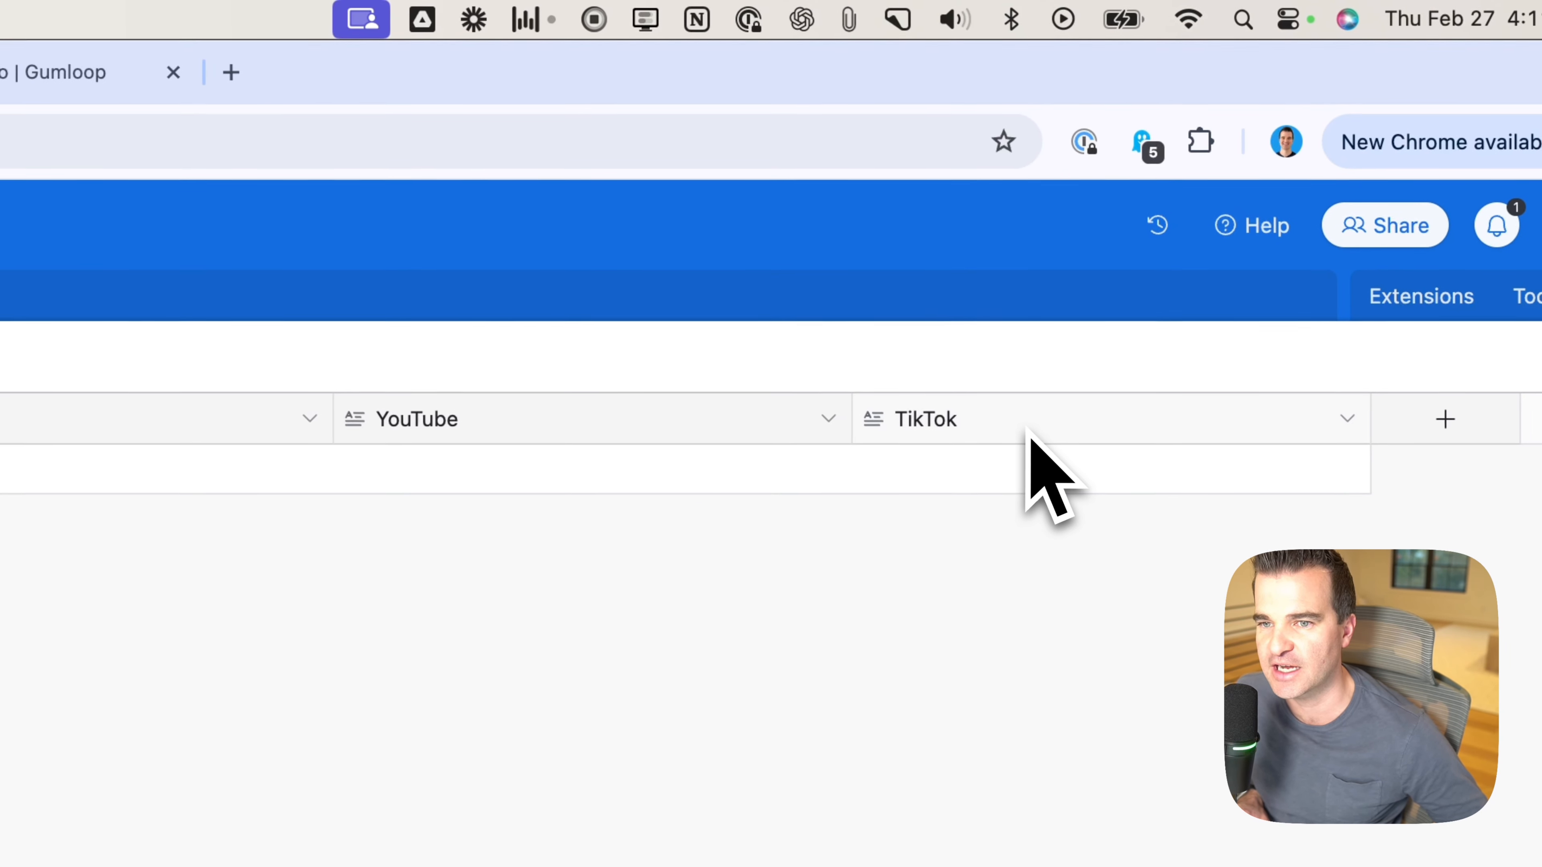
{"action": "right_click", "coordinate": [1122, 428]}
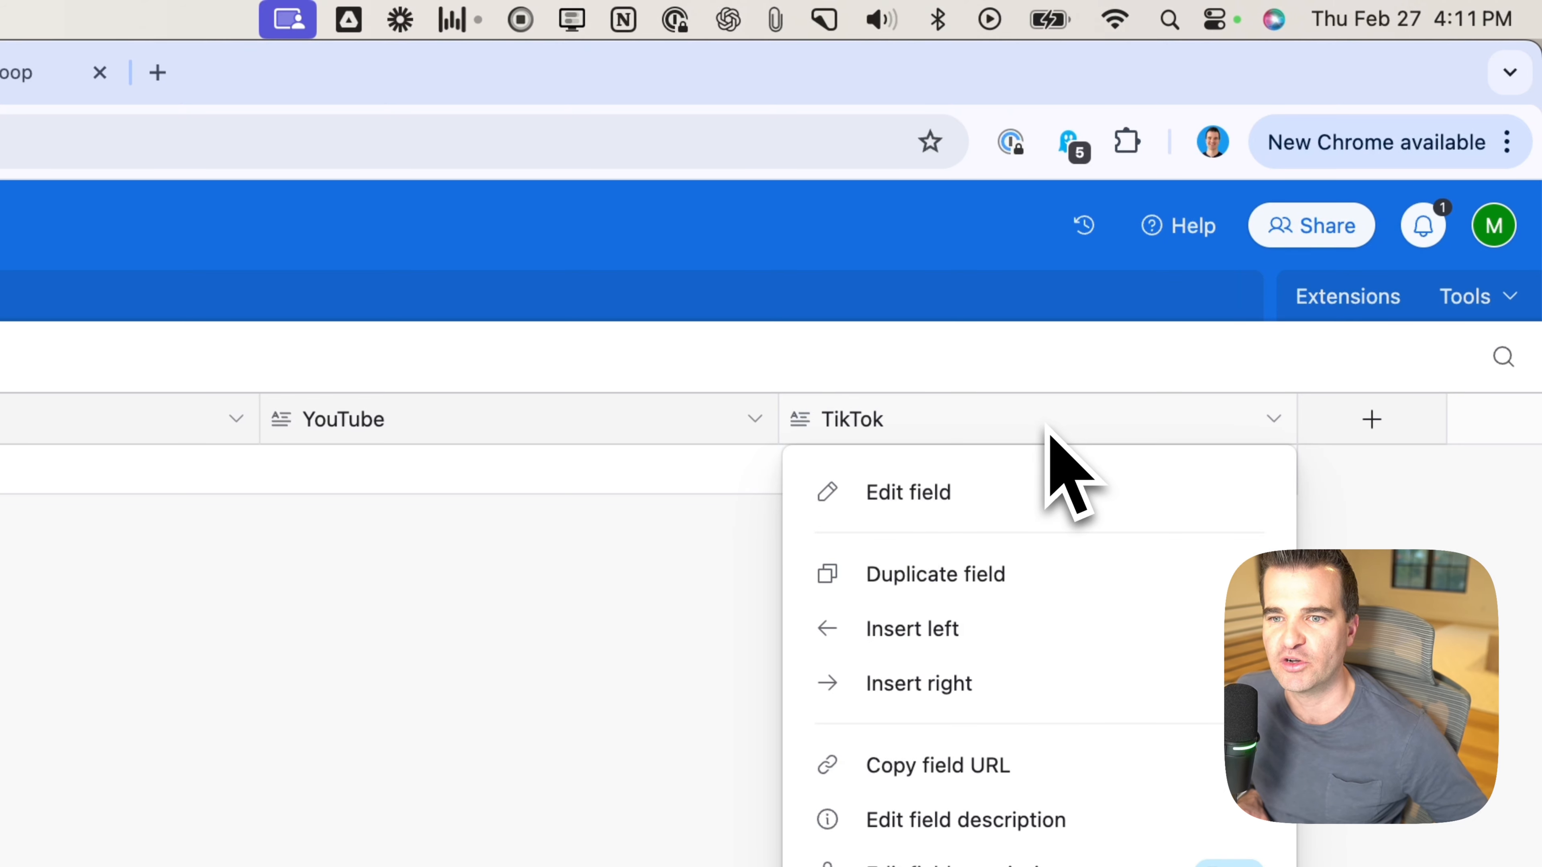
{"action": "left_click", "coordinate": [959, 583]}
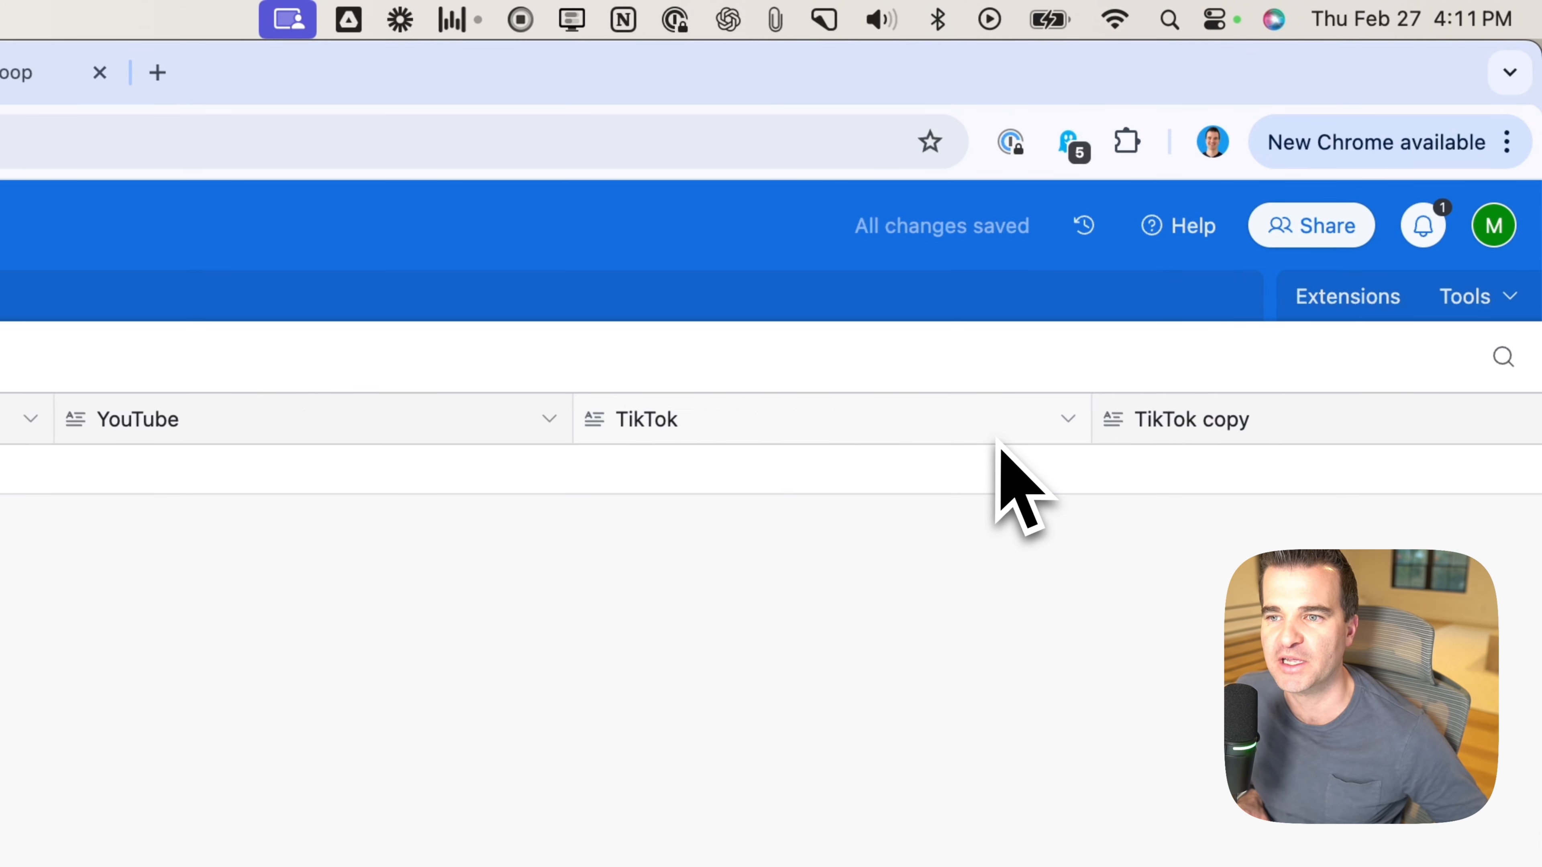
{"action": "left_click", "coordinate": [1273, 418]}
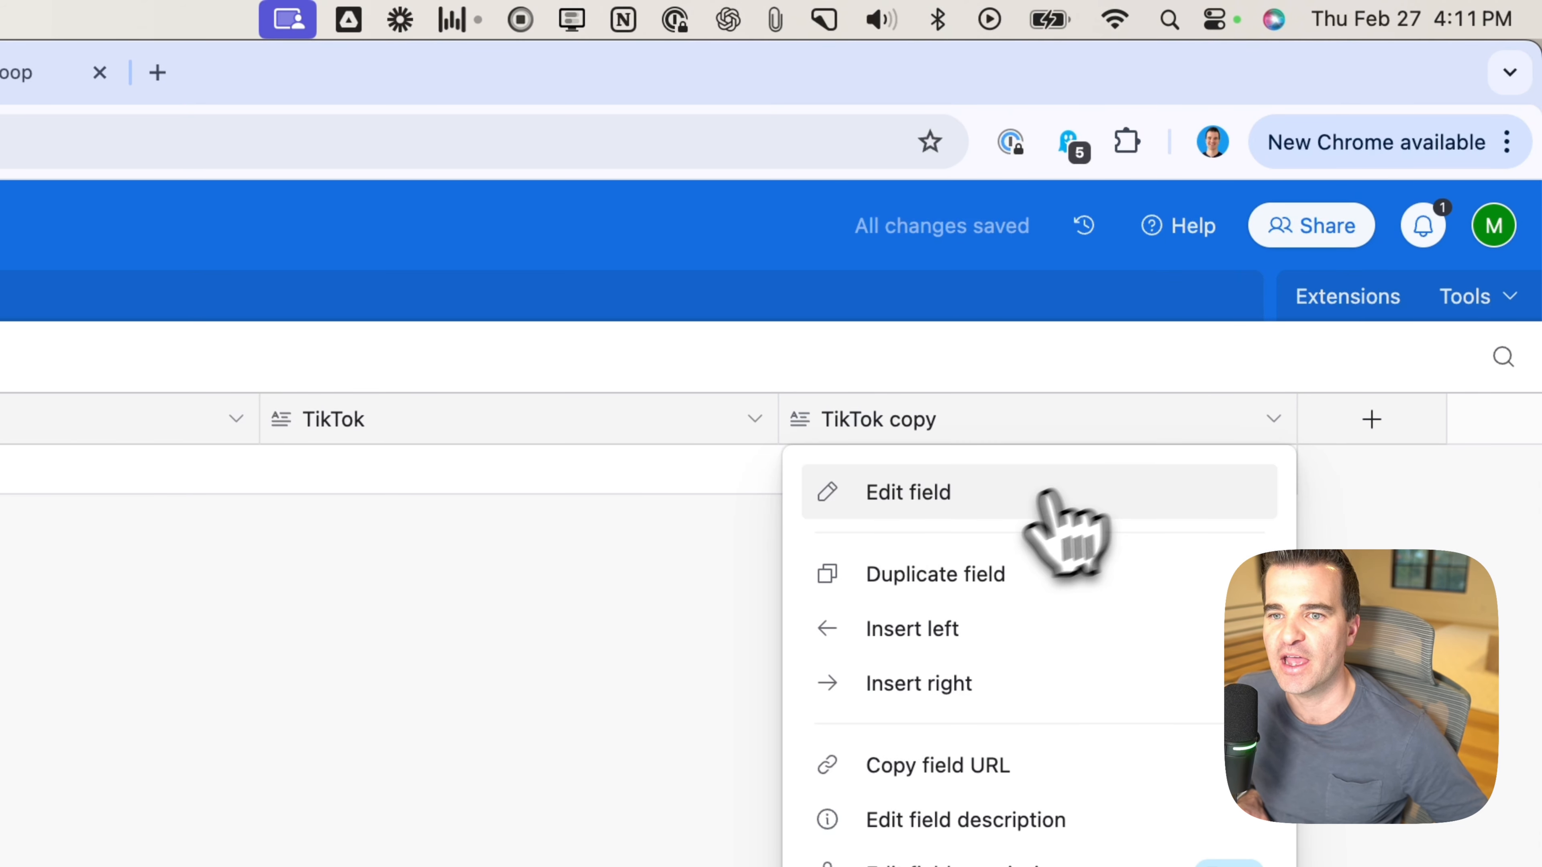
{"action": "left_click", "coordinate": [994, 494]}
{"action": "left_click", "coordinate": [335, 500]}
{"action": "key", "text": "BackSpace"}
{"action": "key", "text": "BackSpace"}
{"action": "key", "text": "BackSpace"}
{"action": "key", "text": "BackSpace"}
{"action": "key", "text": "BackSpace"}
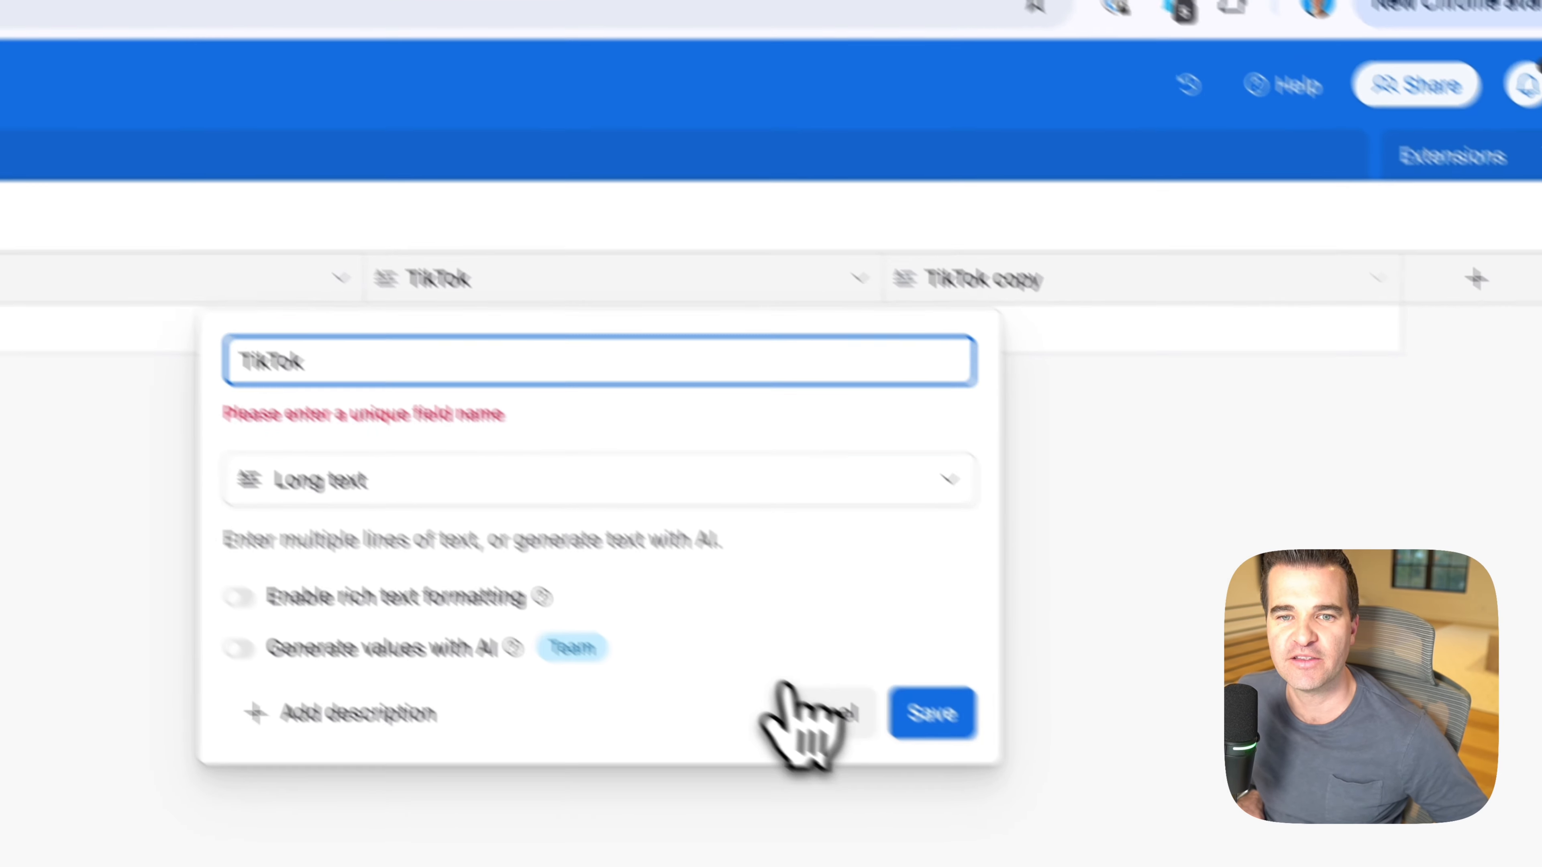
{"action": "left_click", "coordinate": [1019, 811]}
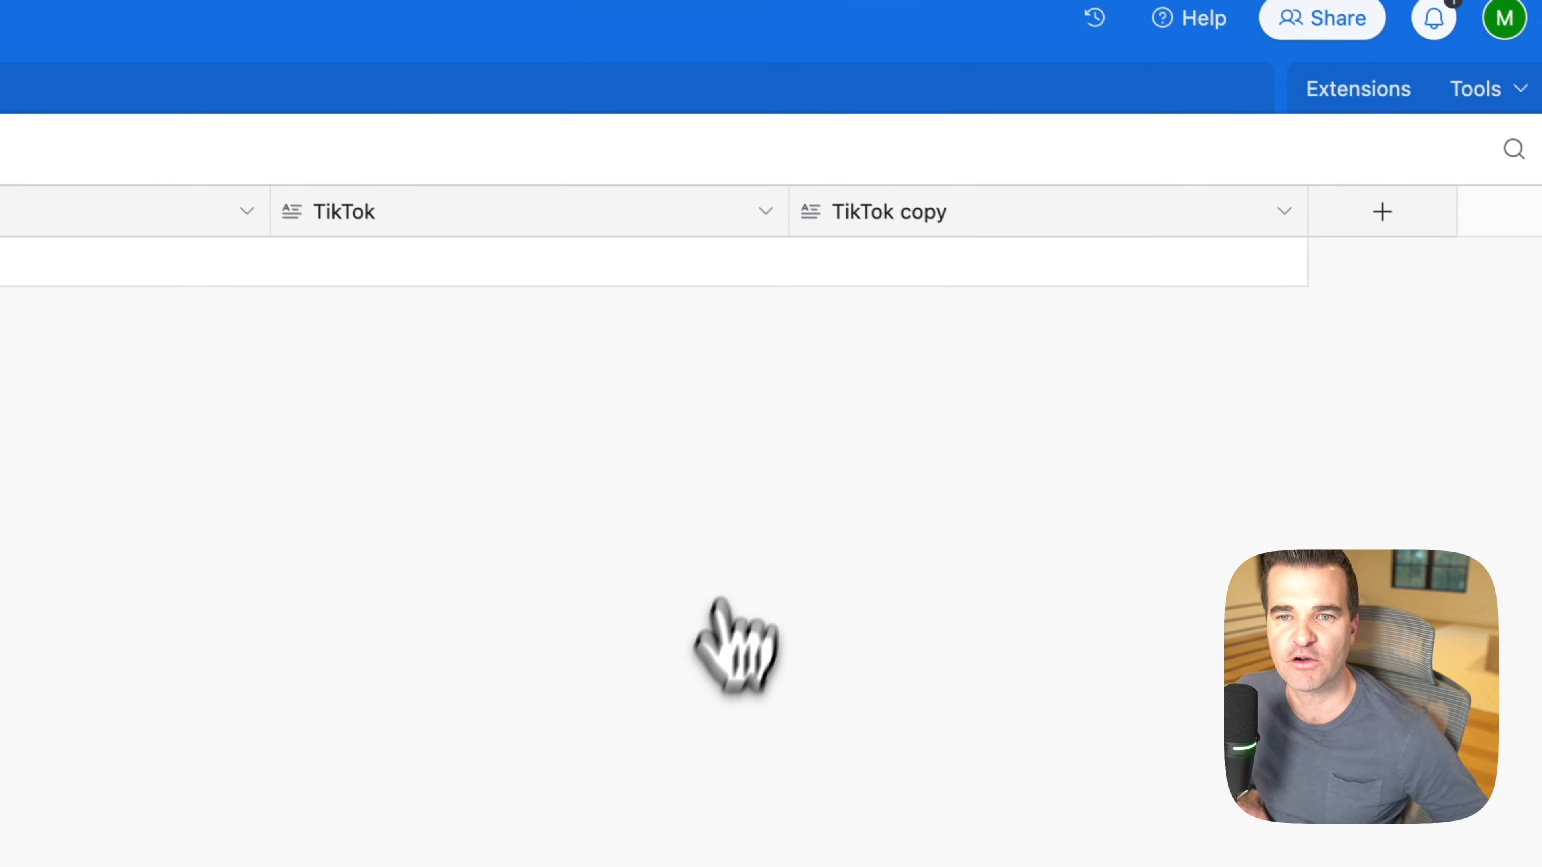
Step: Delete the duplicated TikTok field from the Airtable table
{"action": "left_click", "coordinate": [1268, 205]}
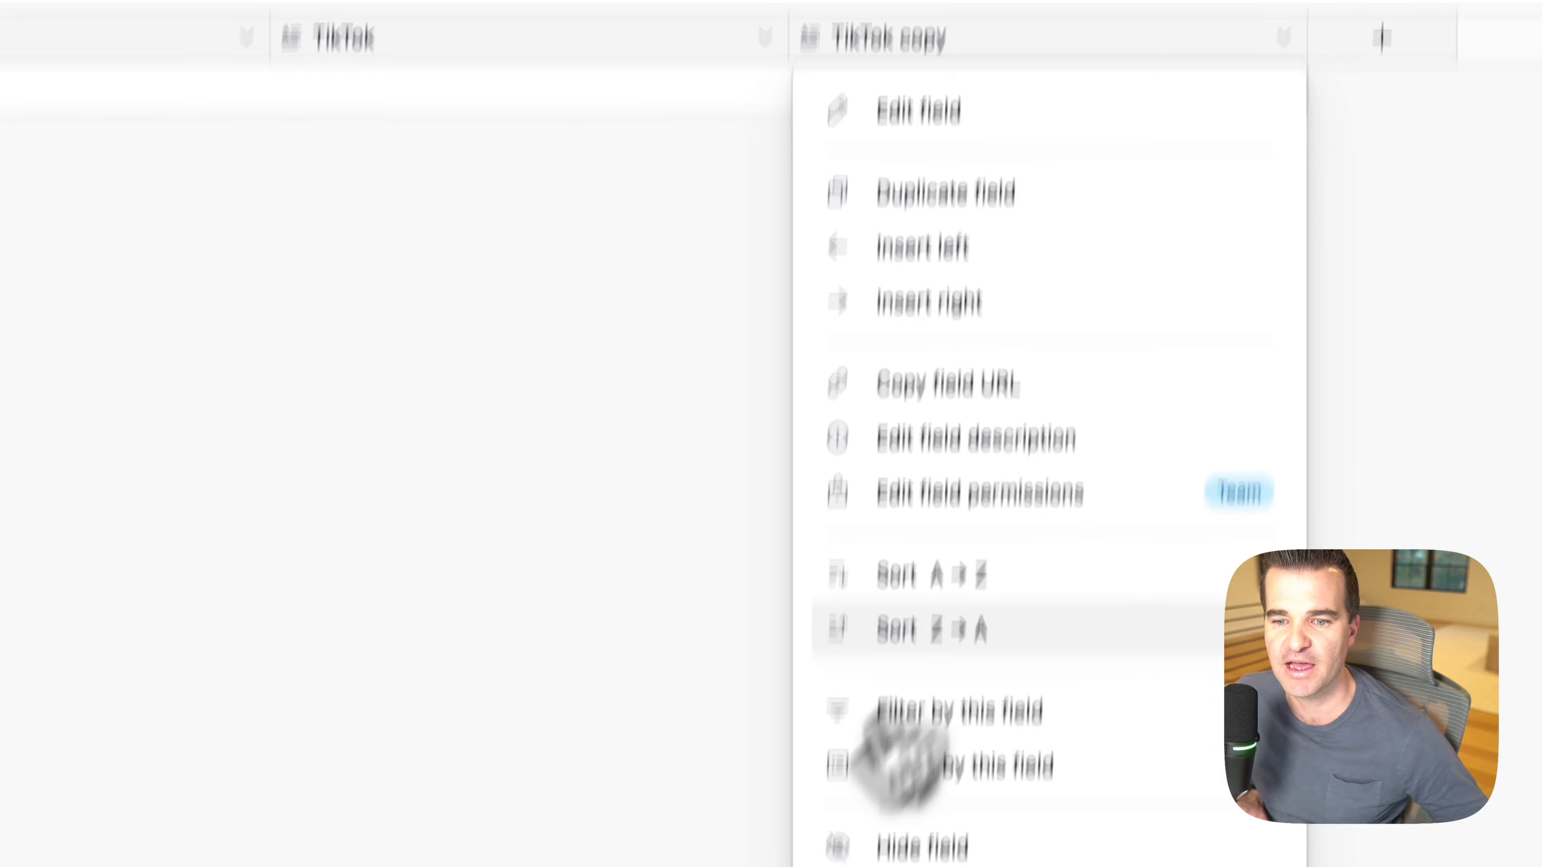
{"action": "left_click", "coordinate": [924, 679]}
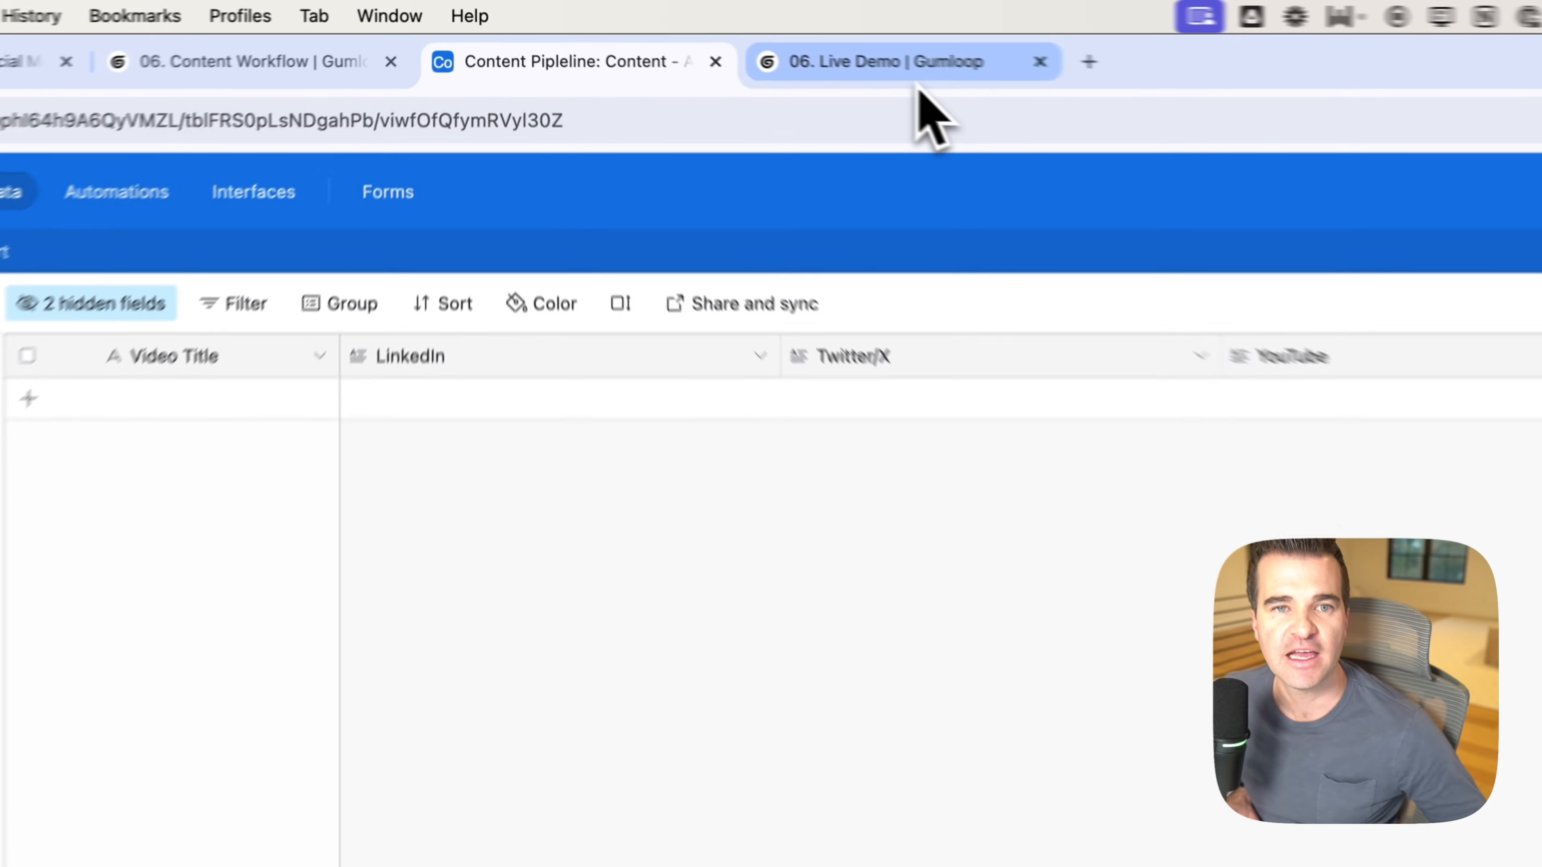
Step: Compare the Airtable table's fields with the content nodes in the Gumloop flow, ending in the 06. Live Demo flow
{"action": "left_click", "coordinate": [748, 42]}
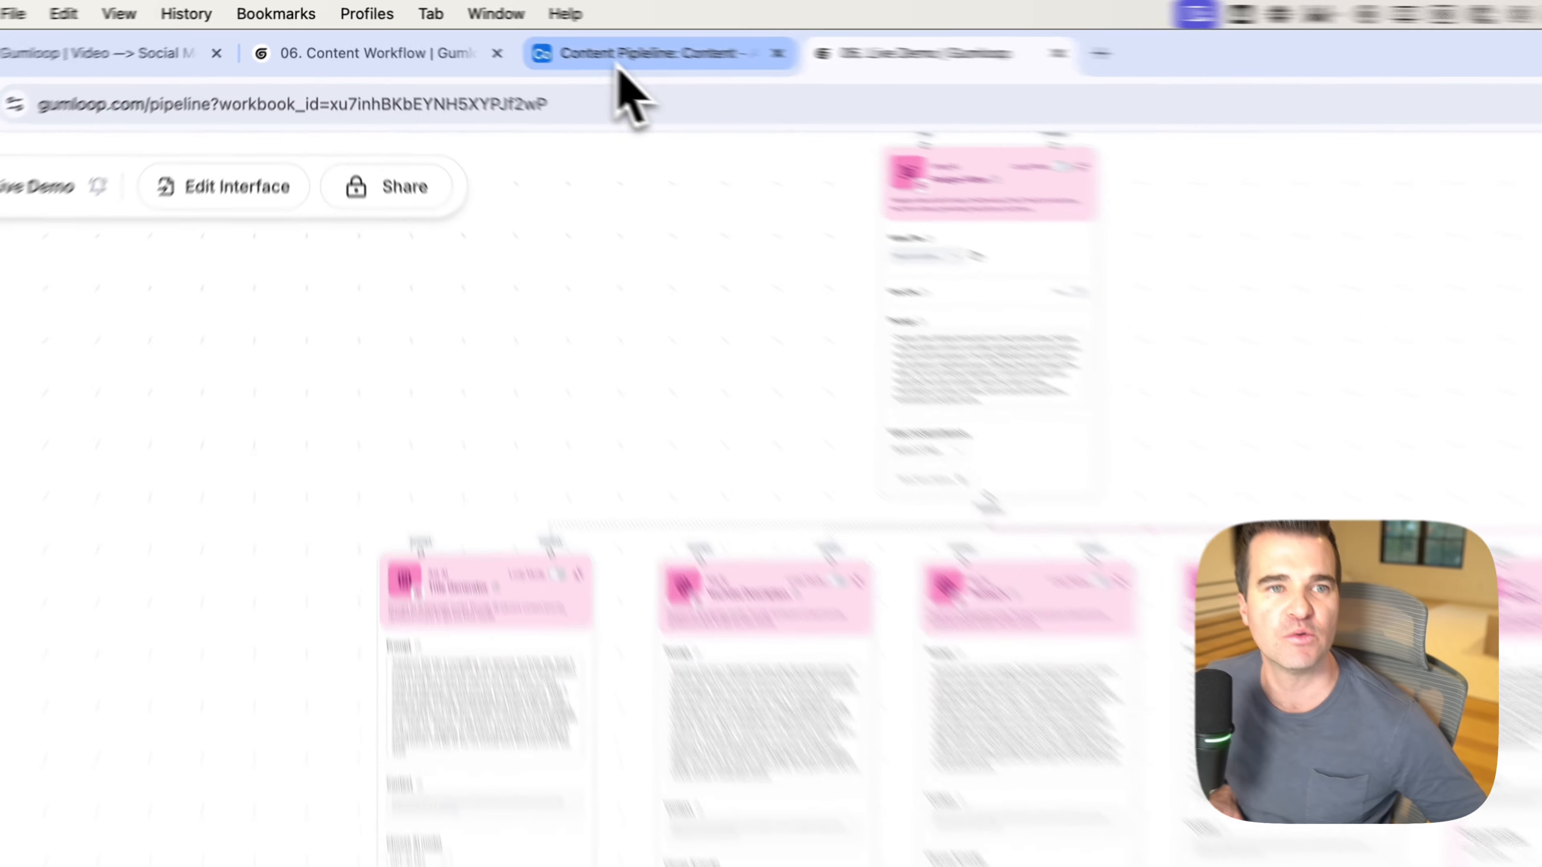
{"action": "left_click", "coordinate": [527, 38]}
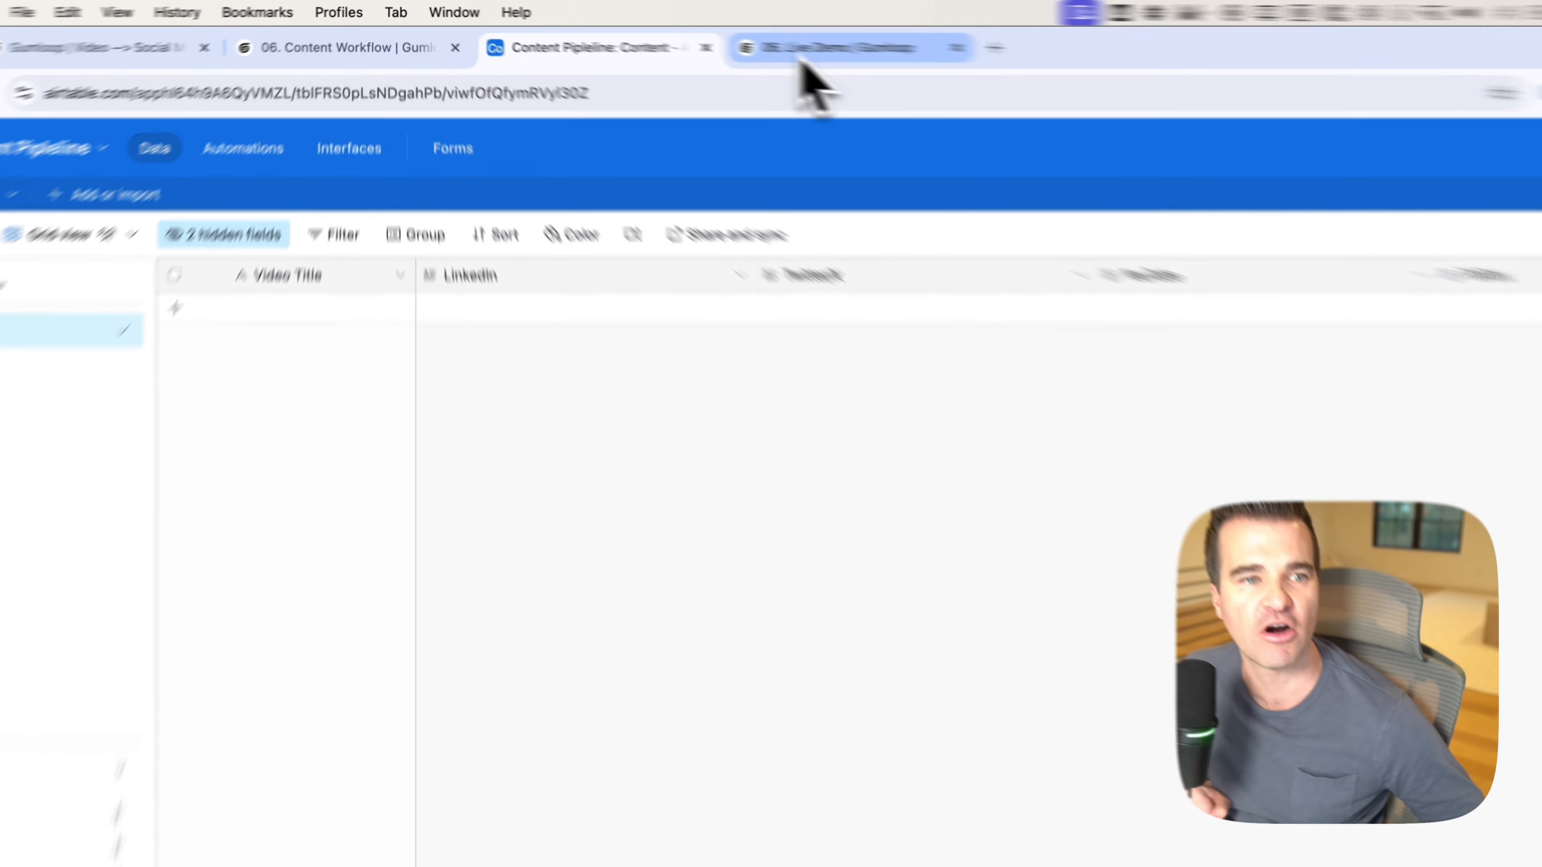
{"action": "left_click", "coordinate": [713, 38]}
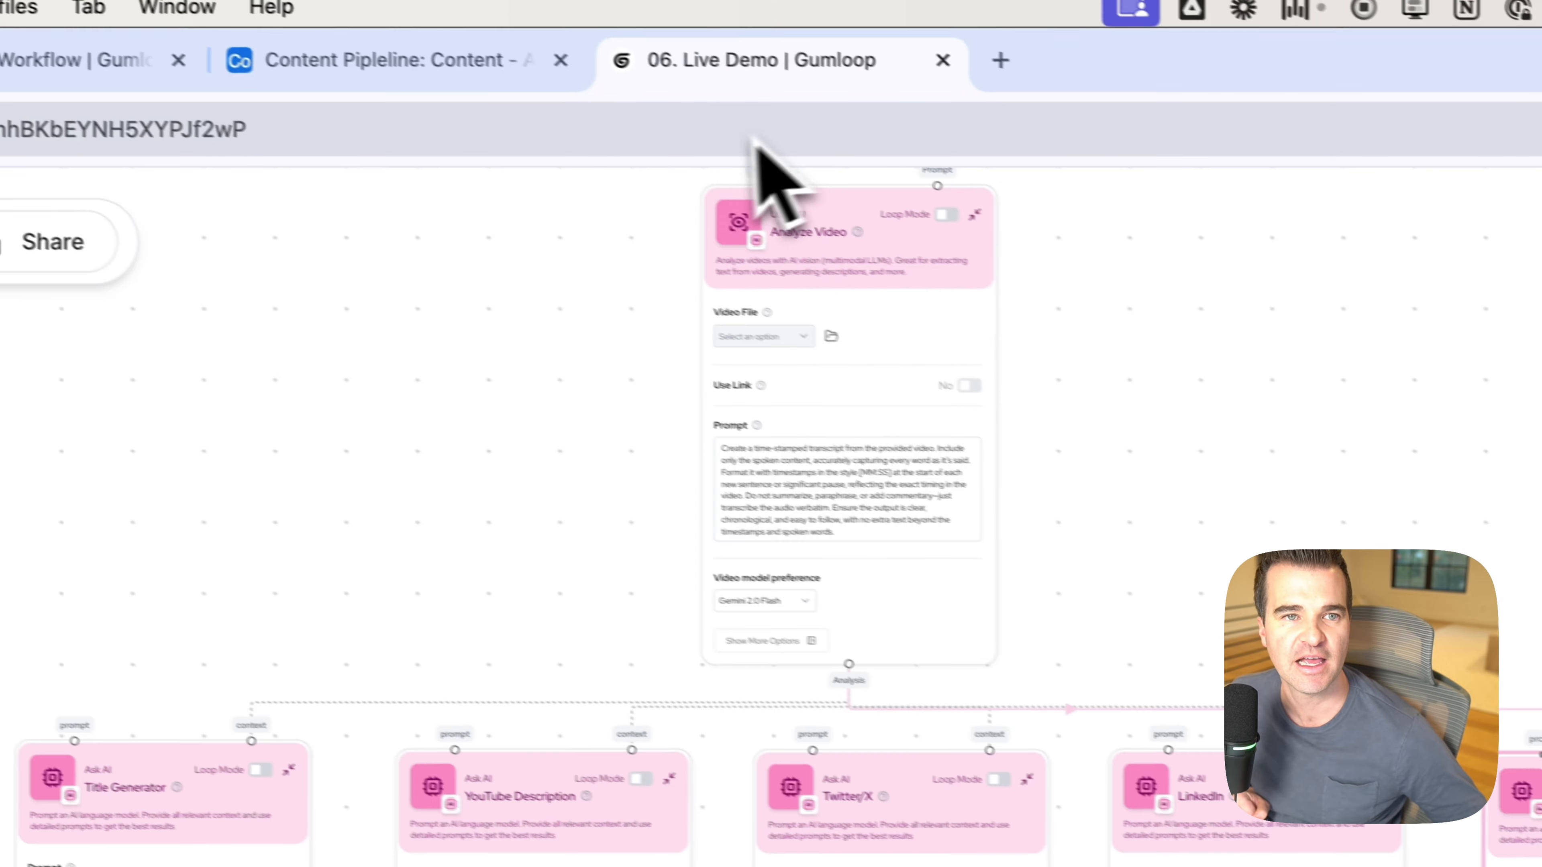
{"action": "left_click", "coordinate": [437, 60]}
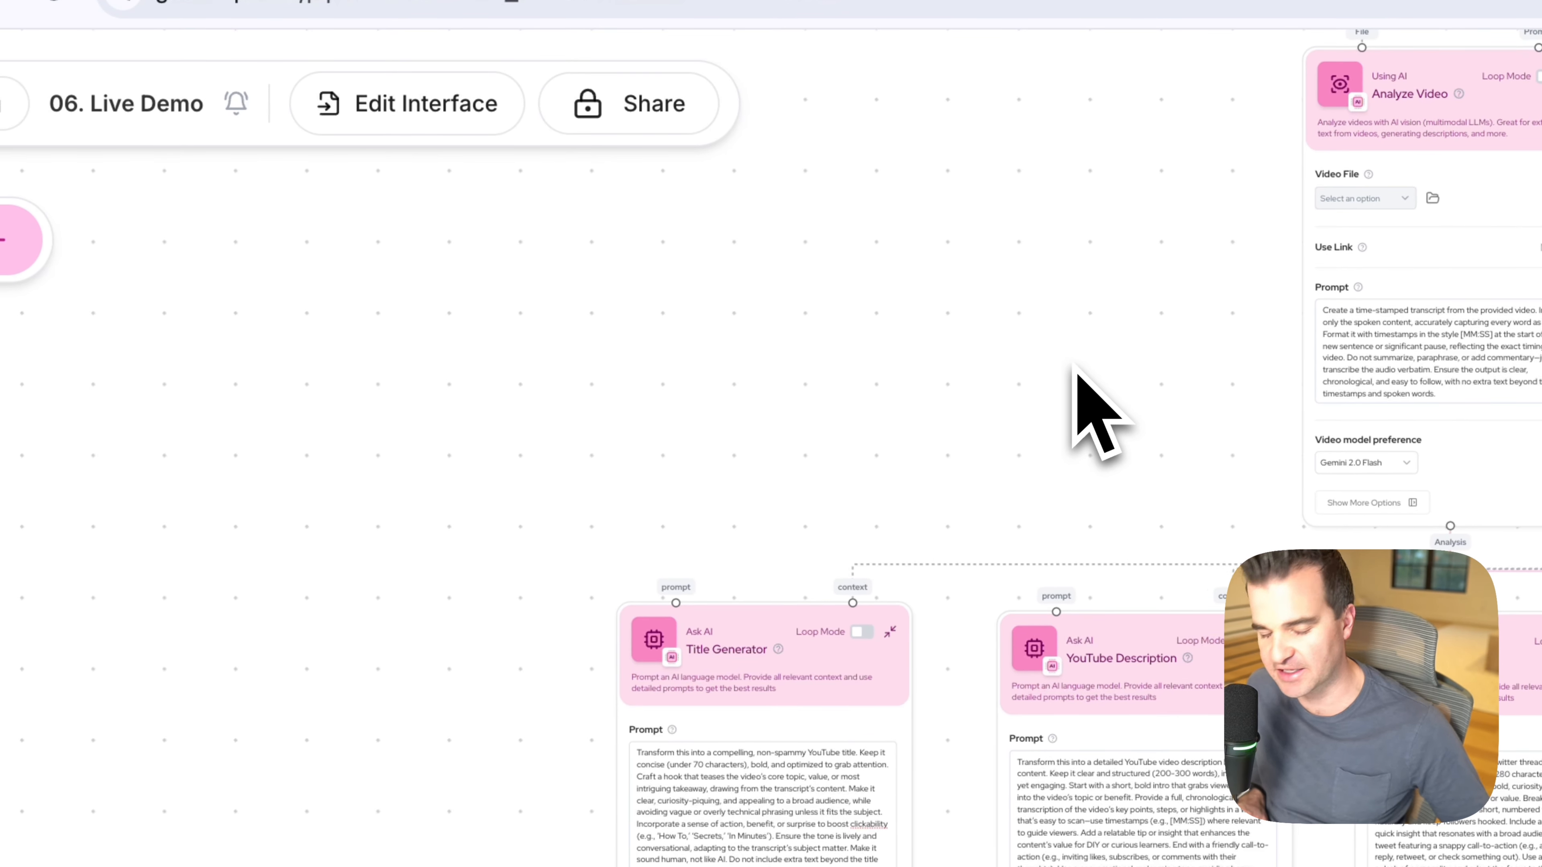
Step: Search the node library for "air" and place an Airtable Writer node below the Twitter/X node
{"action": "left_click", "coordinate": [13, 240]}
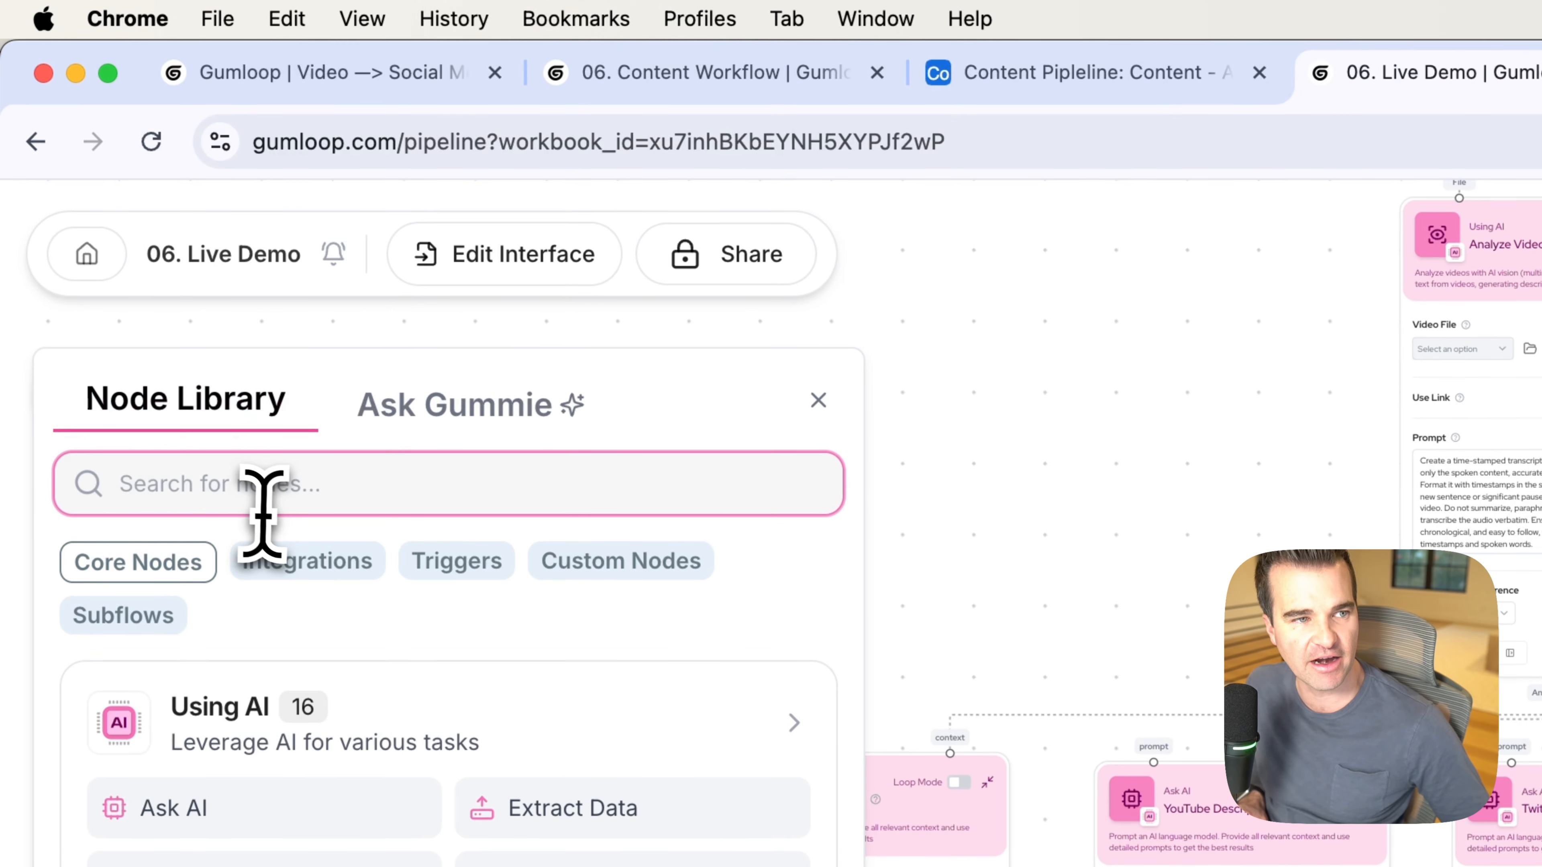
{"action": "type", "text": "air"}
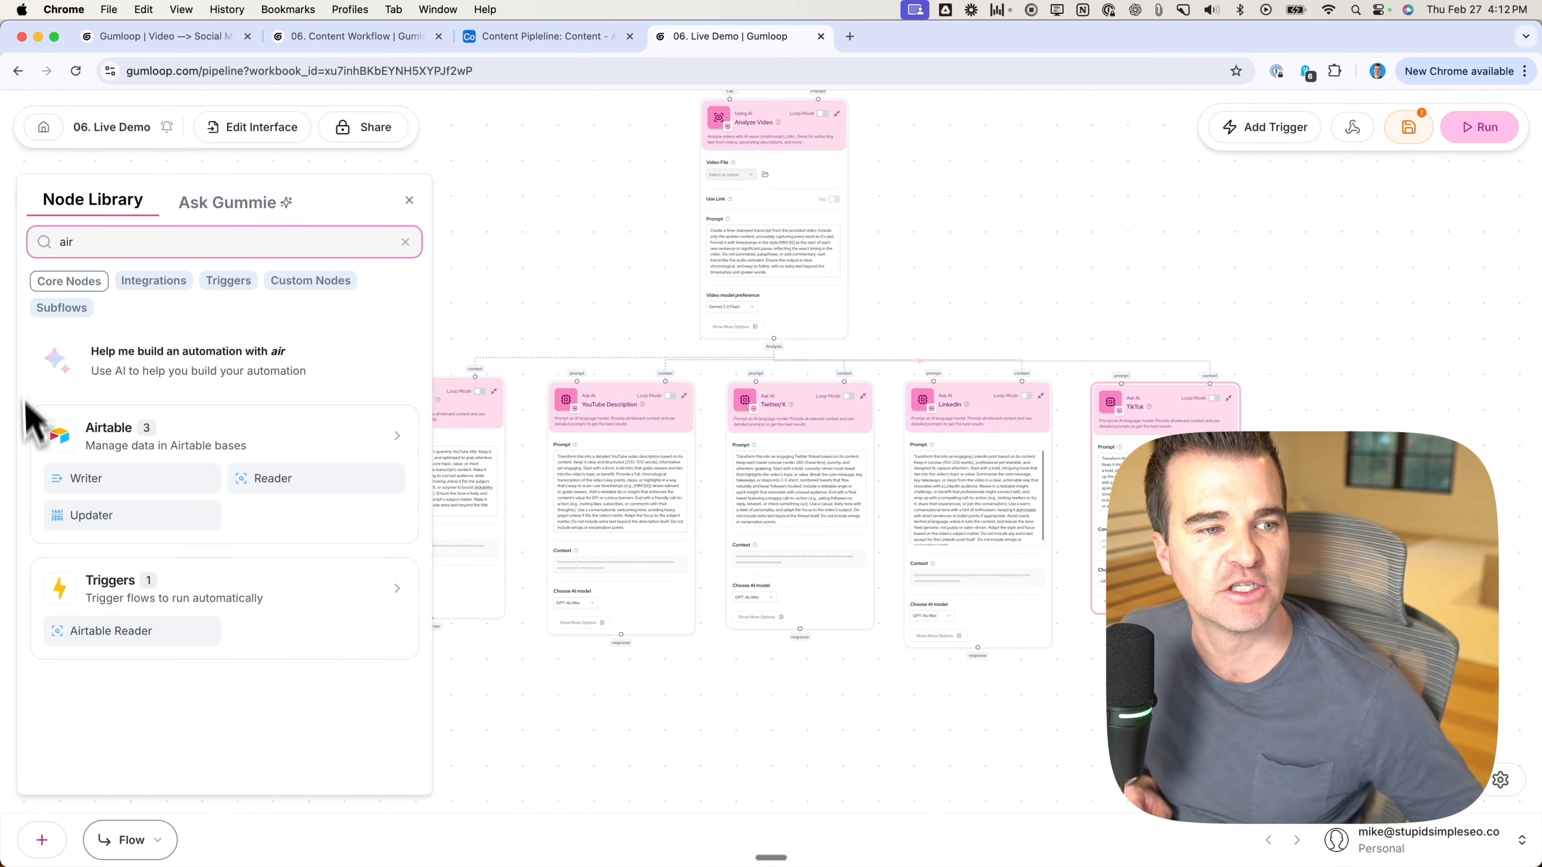
{"action": "left_click_drag", "start_coordinate": [144, 488], "coordinate": [507, 630]}
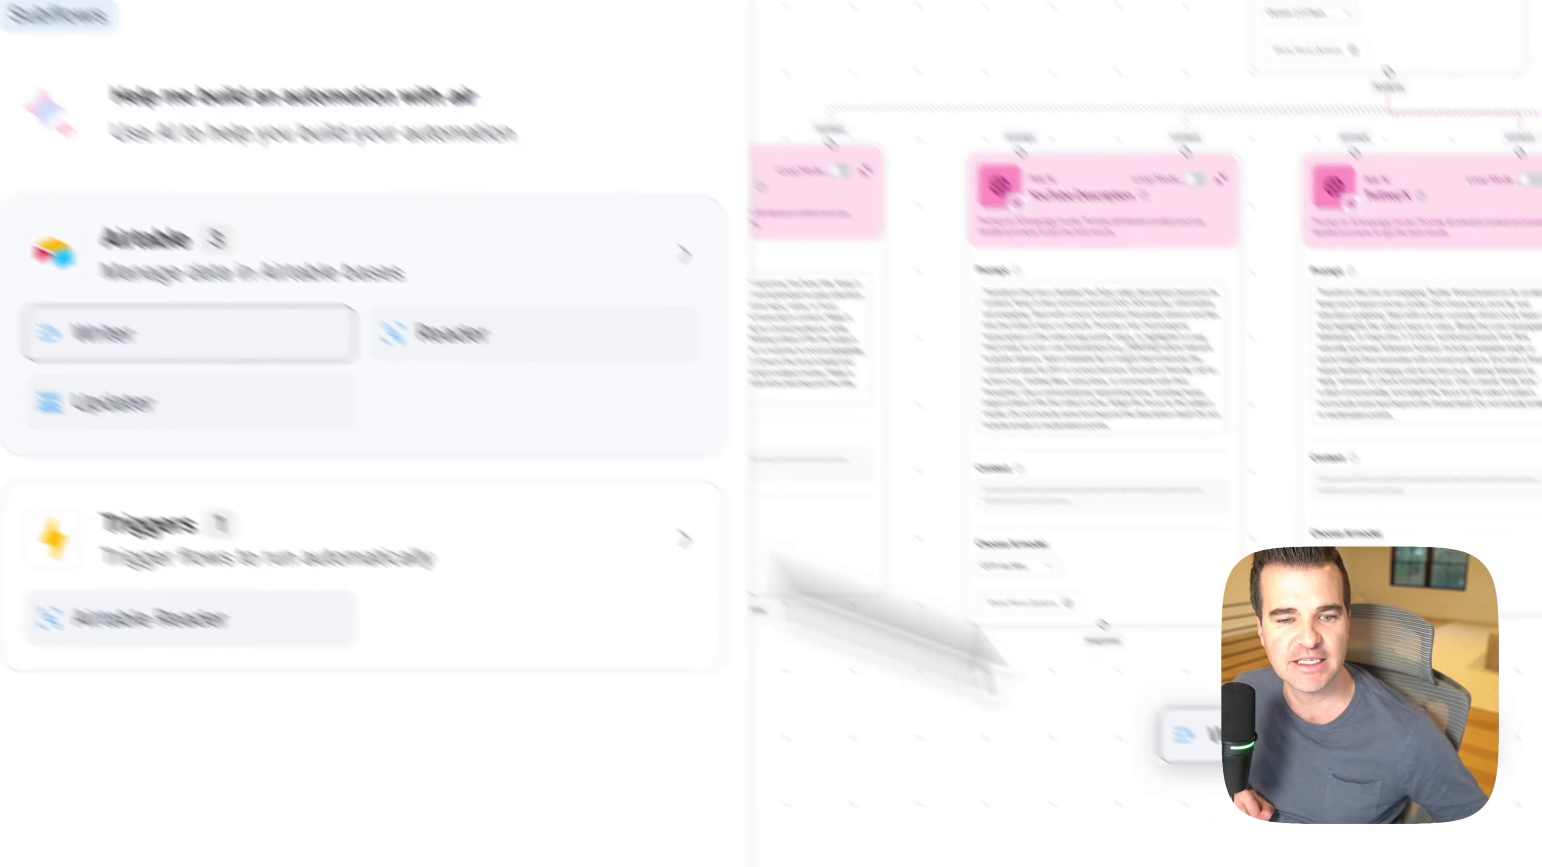
{"action": "left_click_drag", "start_coordinate": [874, 589], "coordinate": [1409, 805]}
{"action": "left_click_drag", "start_coordinate": [740, 242], "coordinate": [671, 158]}
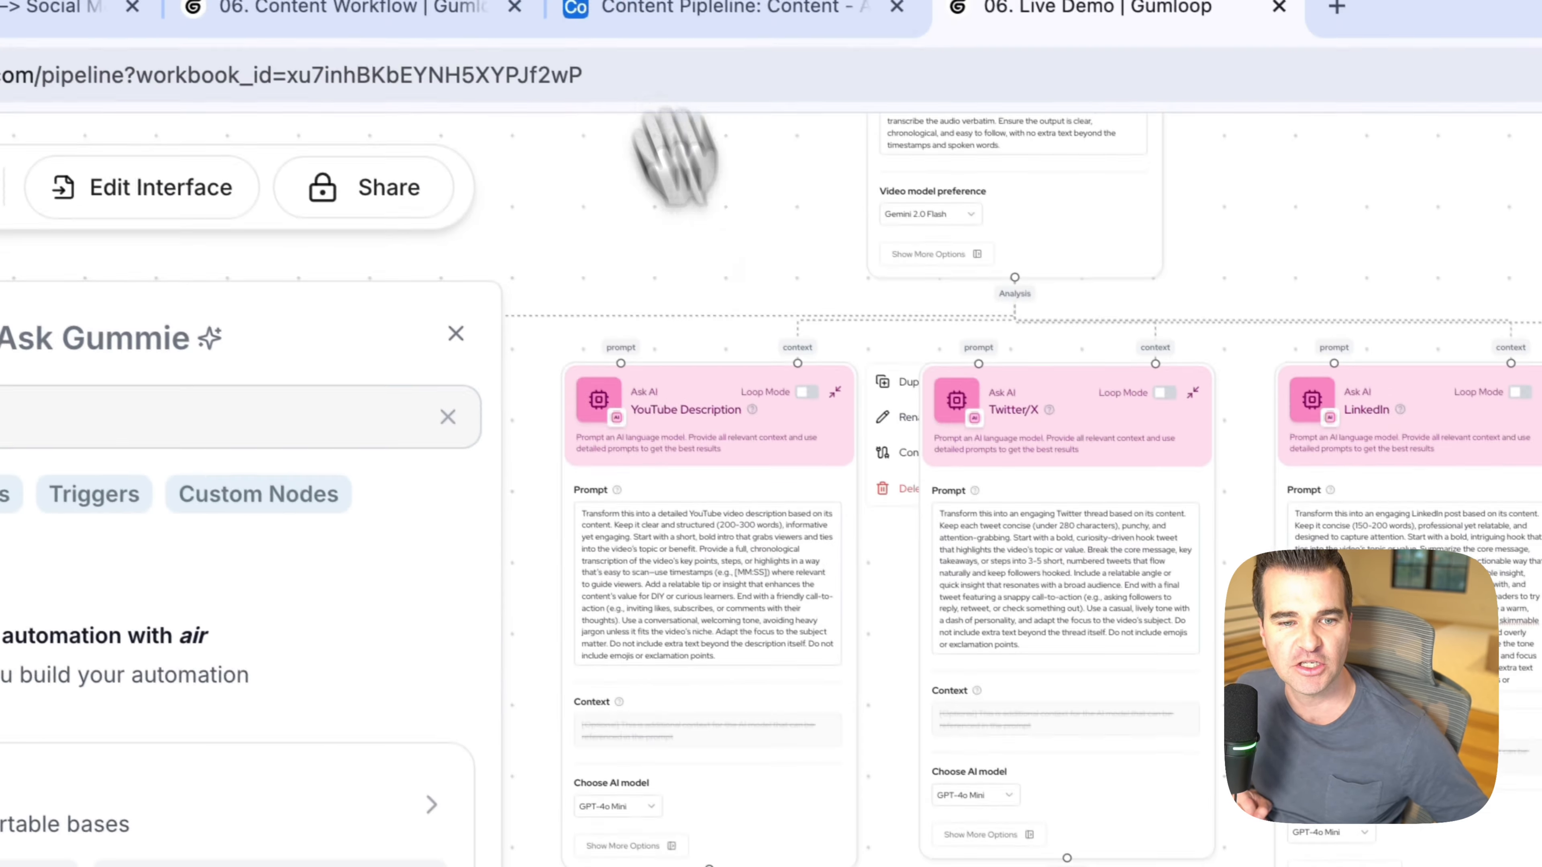
{"action": "left_click_drag", "start_coordinate": [983, 780], "coordinate": [1014, 640]}
{"action": "left_click_drag", "start_coordinate": [1158, 672], "coordinate": [1005, 620]}
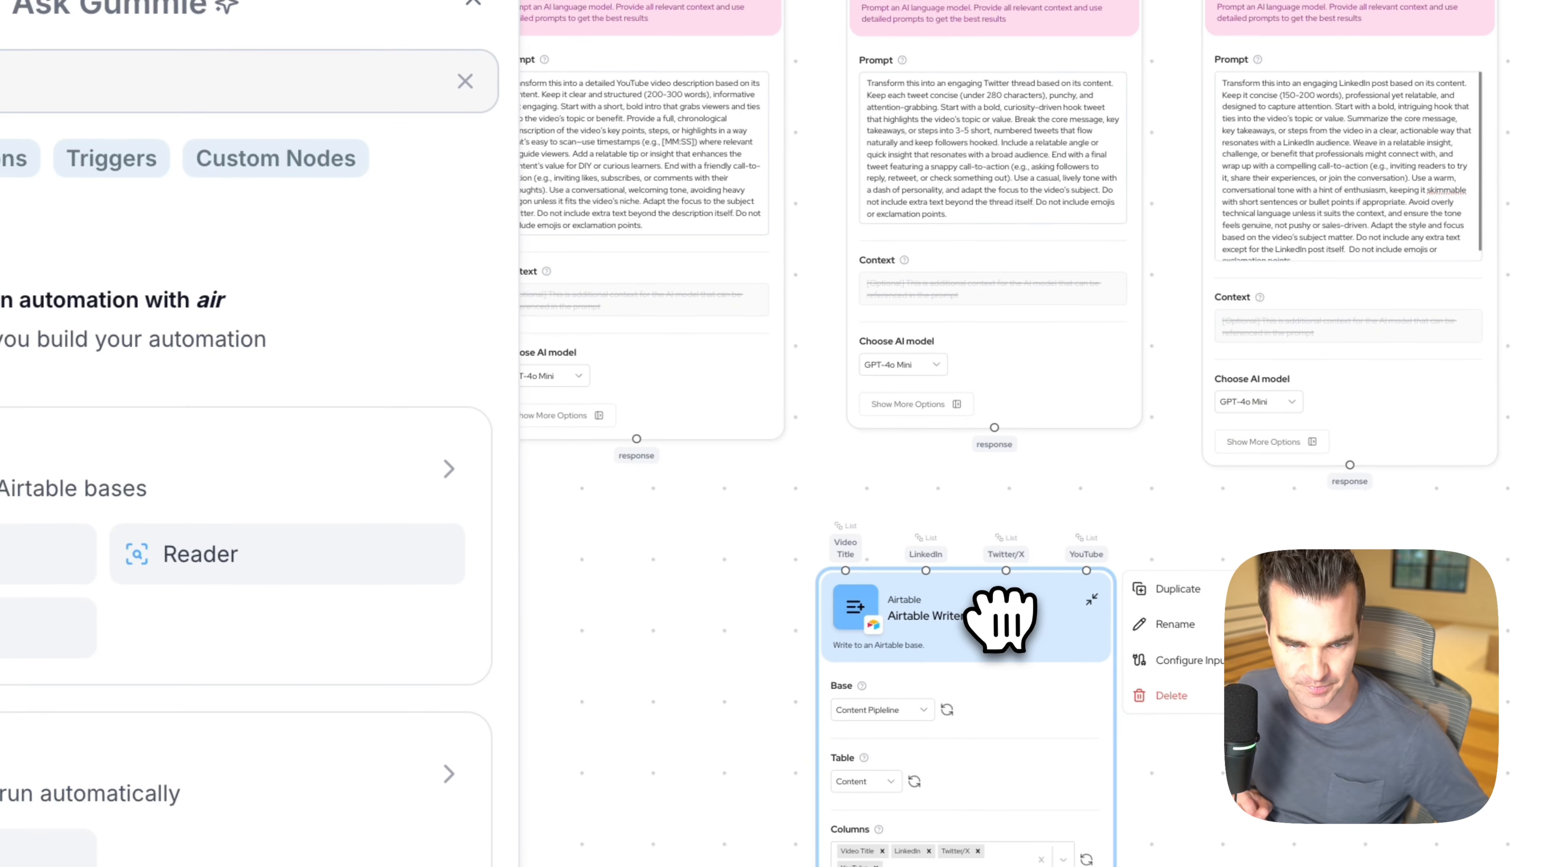
{"action": "scroll", "coordinate": [988, 612], "scroll_direction": "up", "scroll_amount": 3}
{"action": "left_click", "coordinate": [500, 85]}
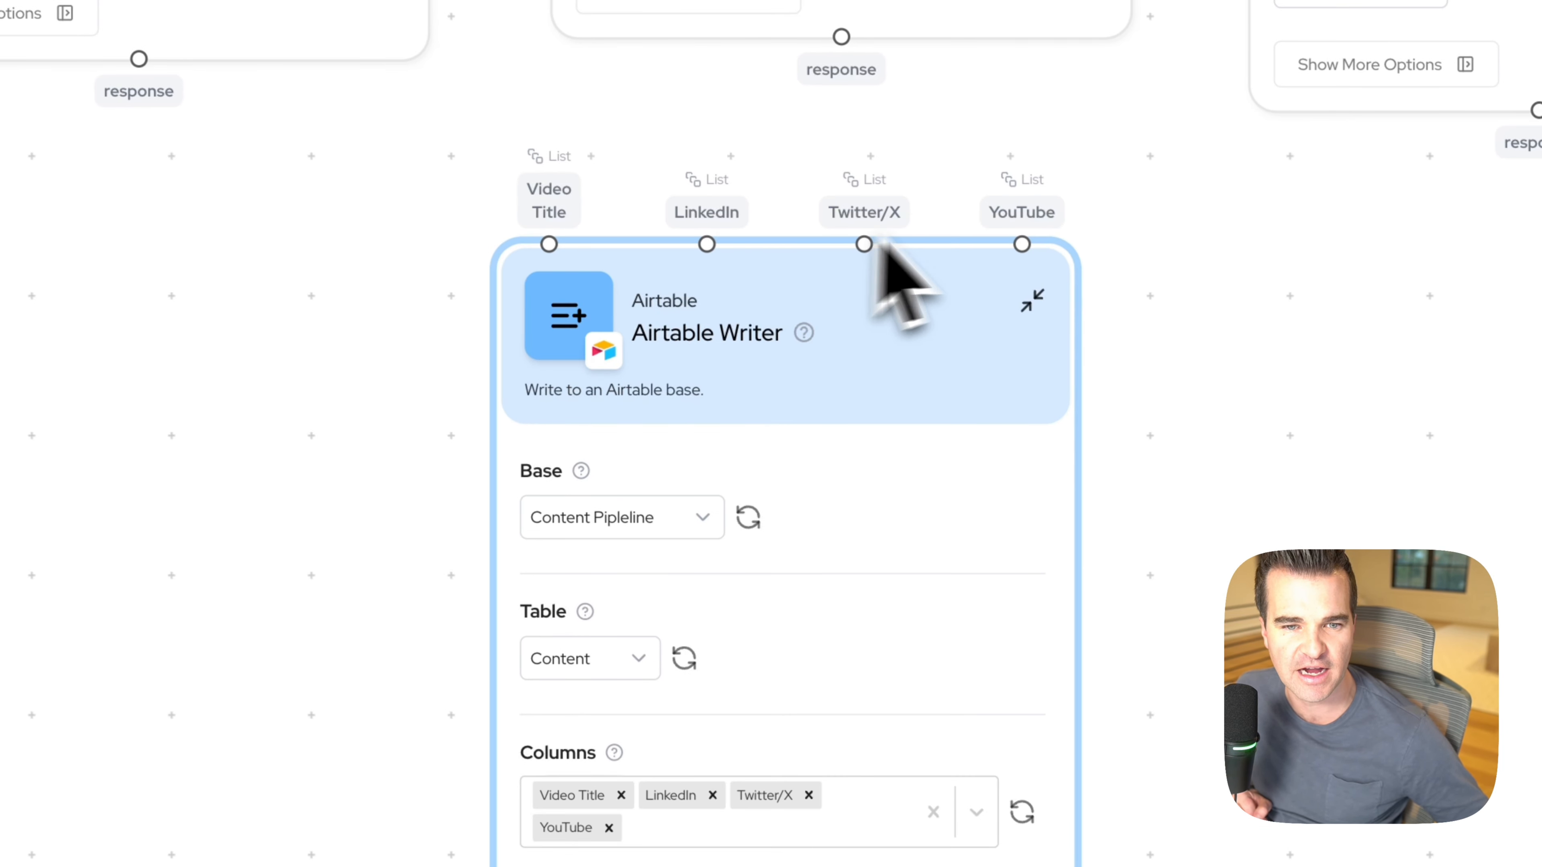
Step: Refresh the available bases and tables in the Airtable Writer node, keeping base Content Pipleline and table Content
{"action": "left_click", "coordinate": [752, 518]}
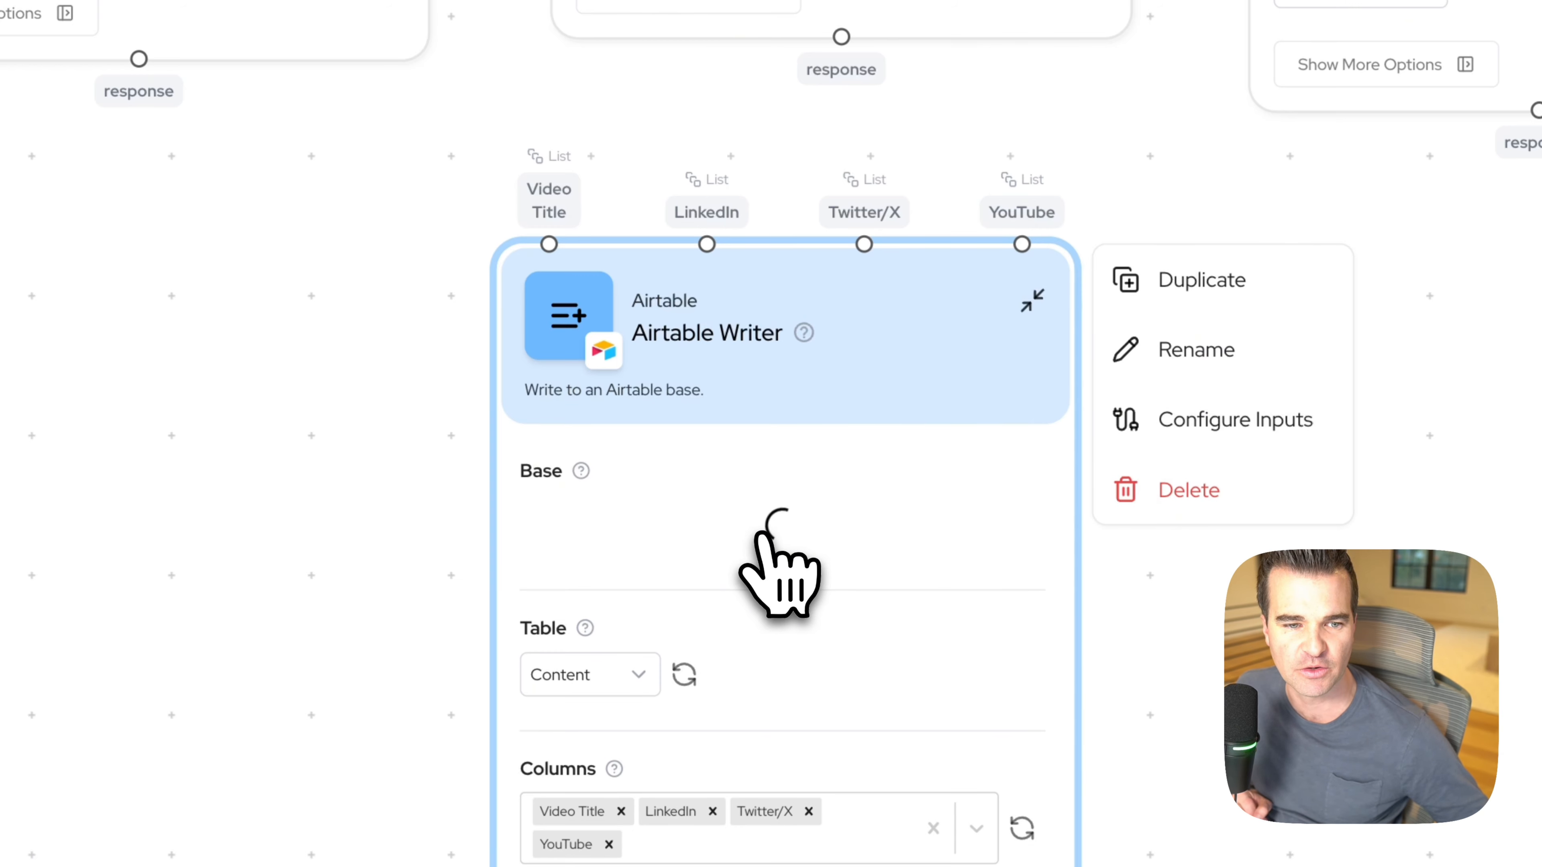
{"action": "left_click", "coordinate": [687, 658]}
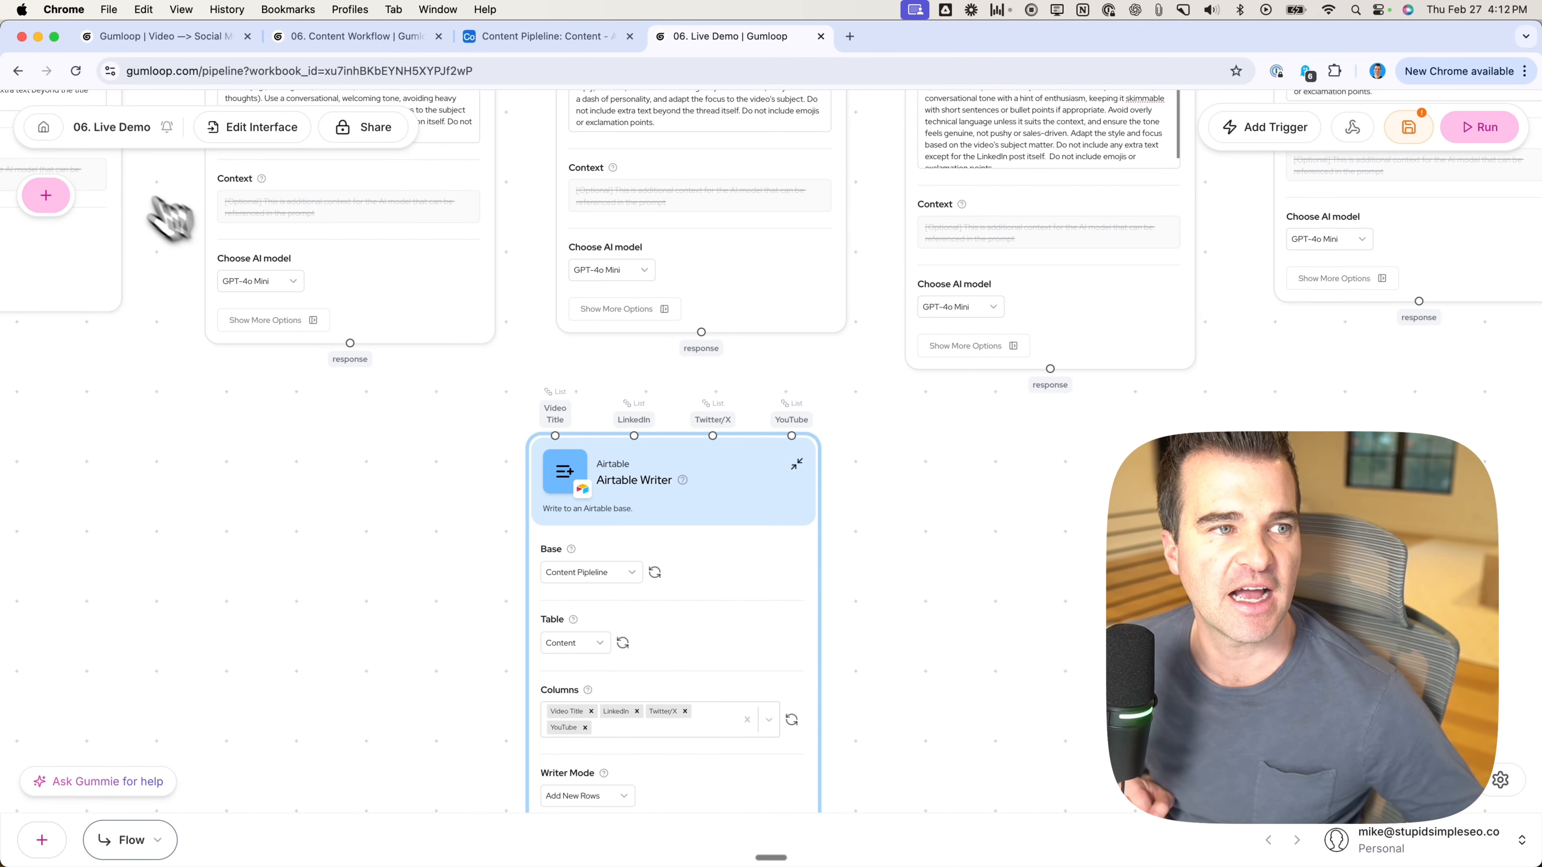
Step: Open the Gumloop hub in a new browser tab and view the profile's Credentials settings and the options for adding a credential
{"action": "right_click", "coordinate": [48, 127]}
{"action": "left_click", "coordinate": [91, 141]}
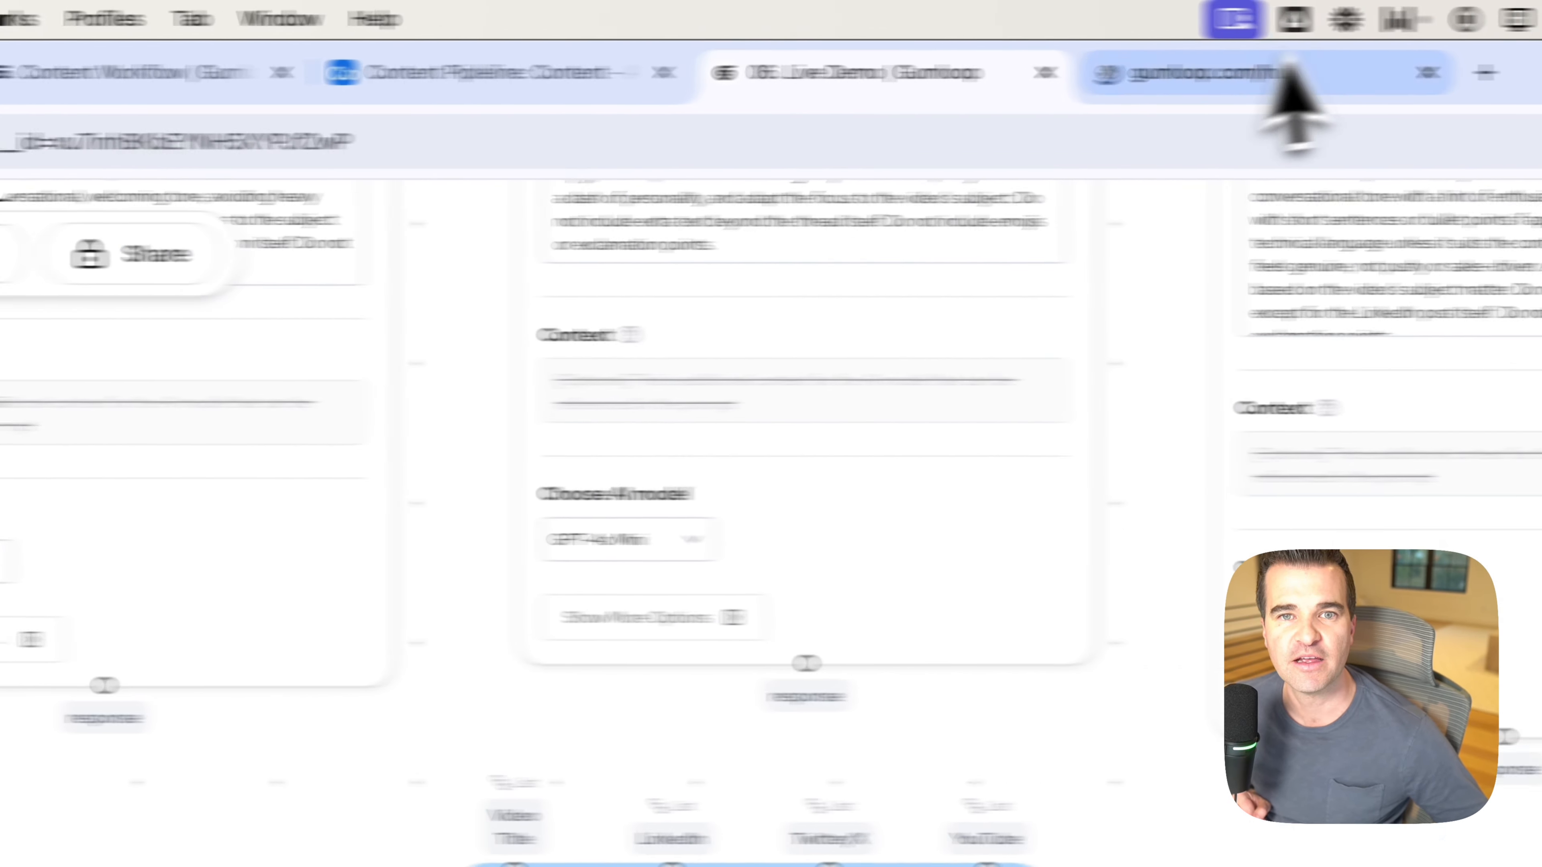
{"action": "left_click", "coordinate": [1281, 73]}
{"action": "left_click", "coordinate": [1011, 322]}
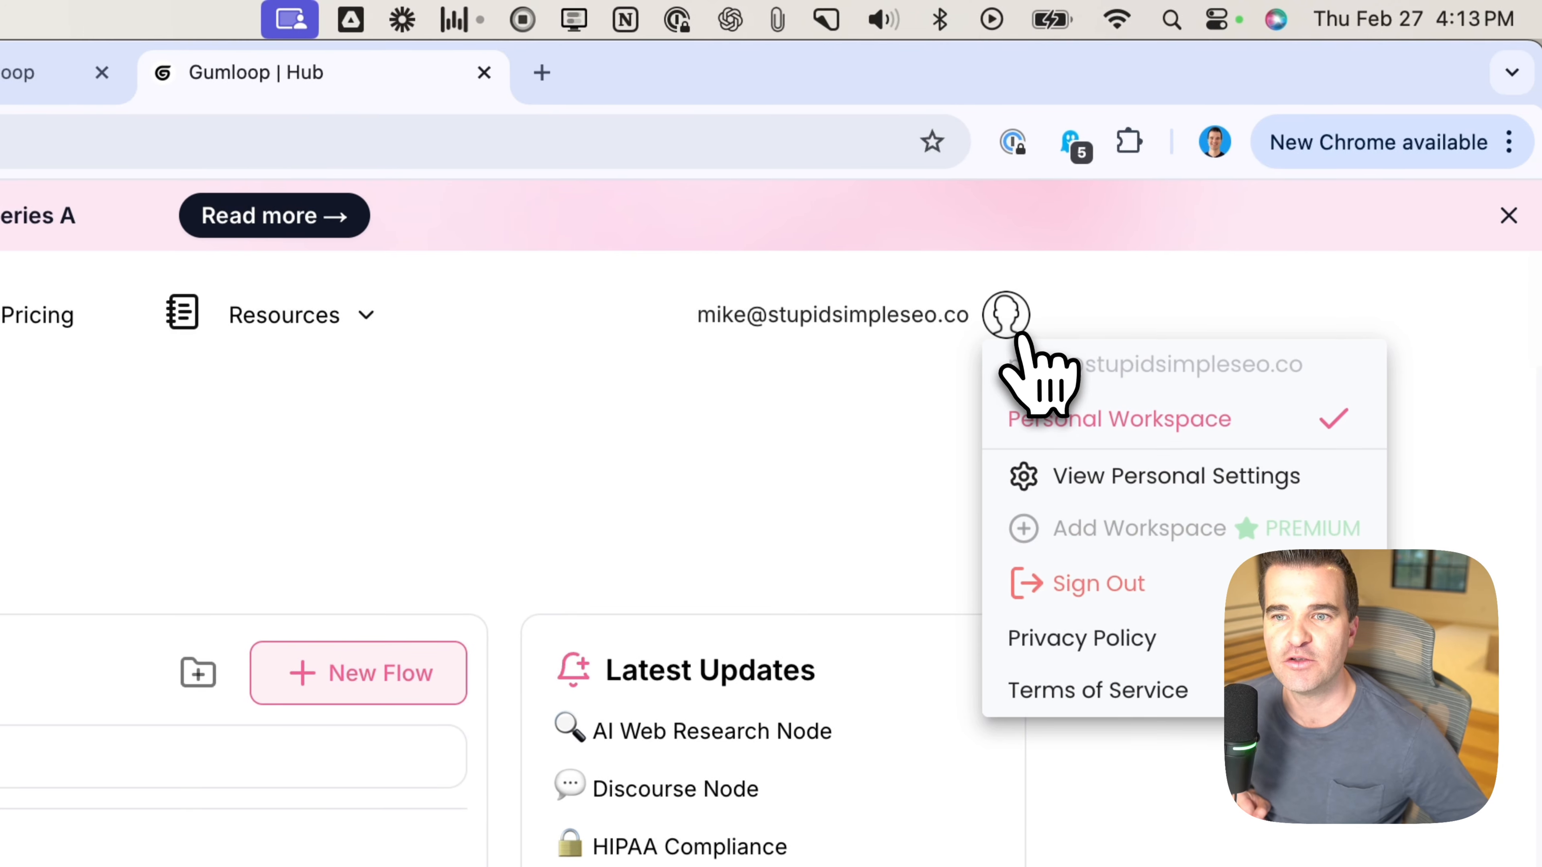
{"action": "left_click", "coordinate": [1116, 502]}
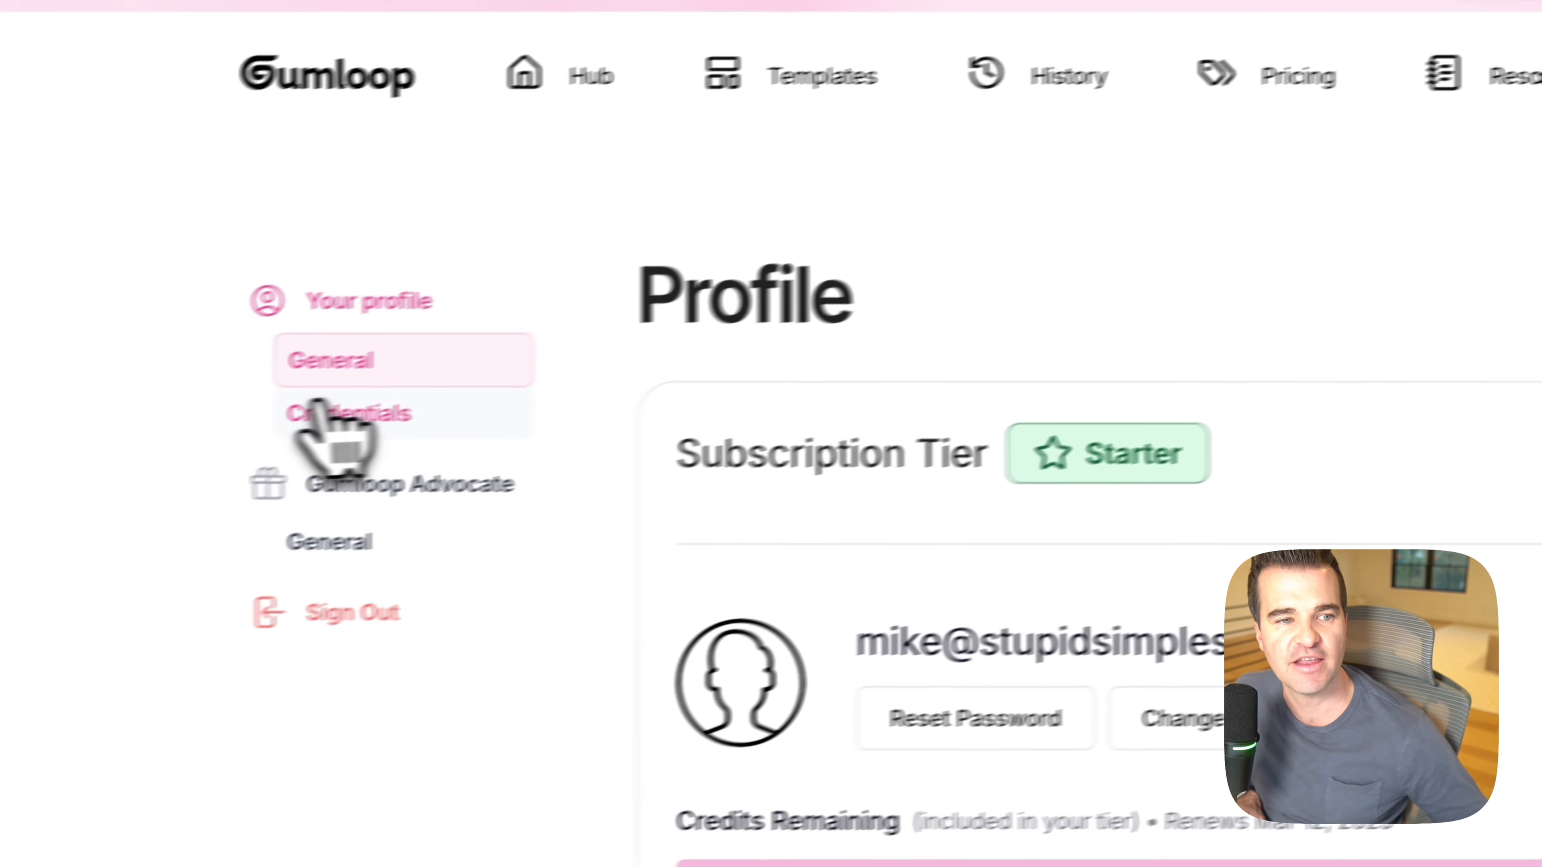
{"action": "left_click", "coordinate": [343, 413]}
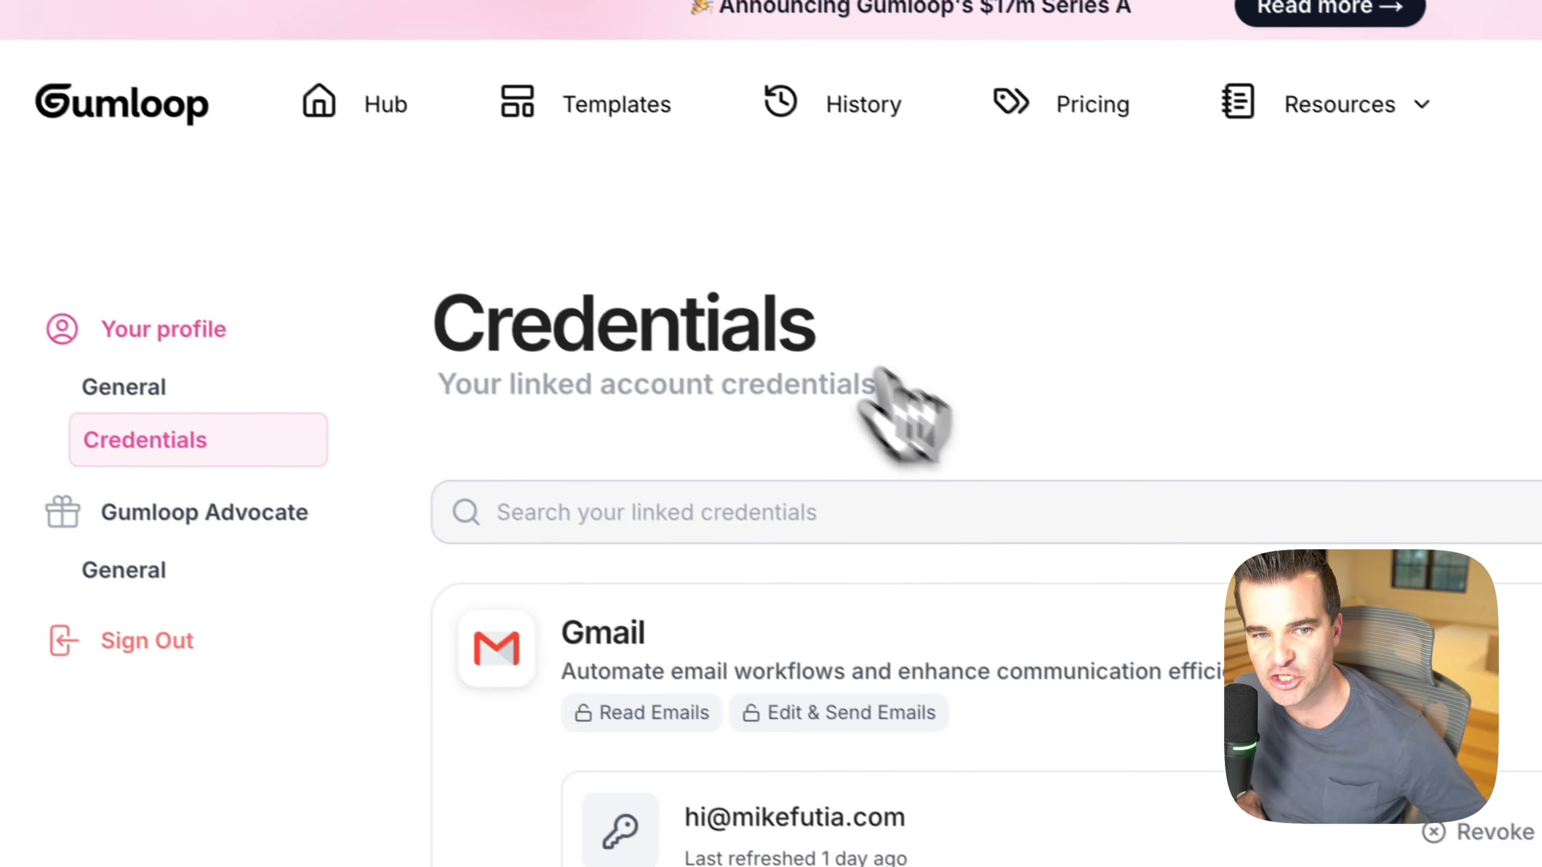
{"action": "left_click", "coordinate": [1086, 457]}
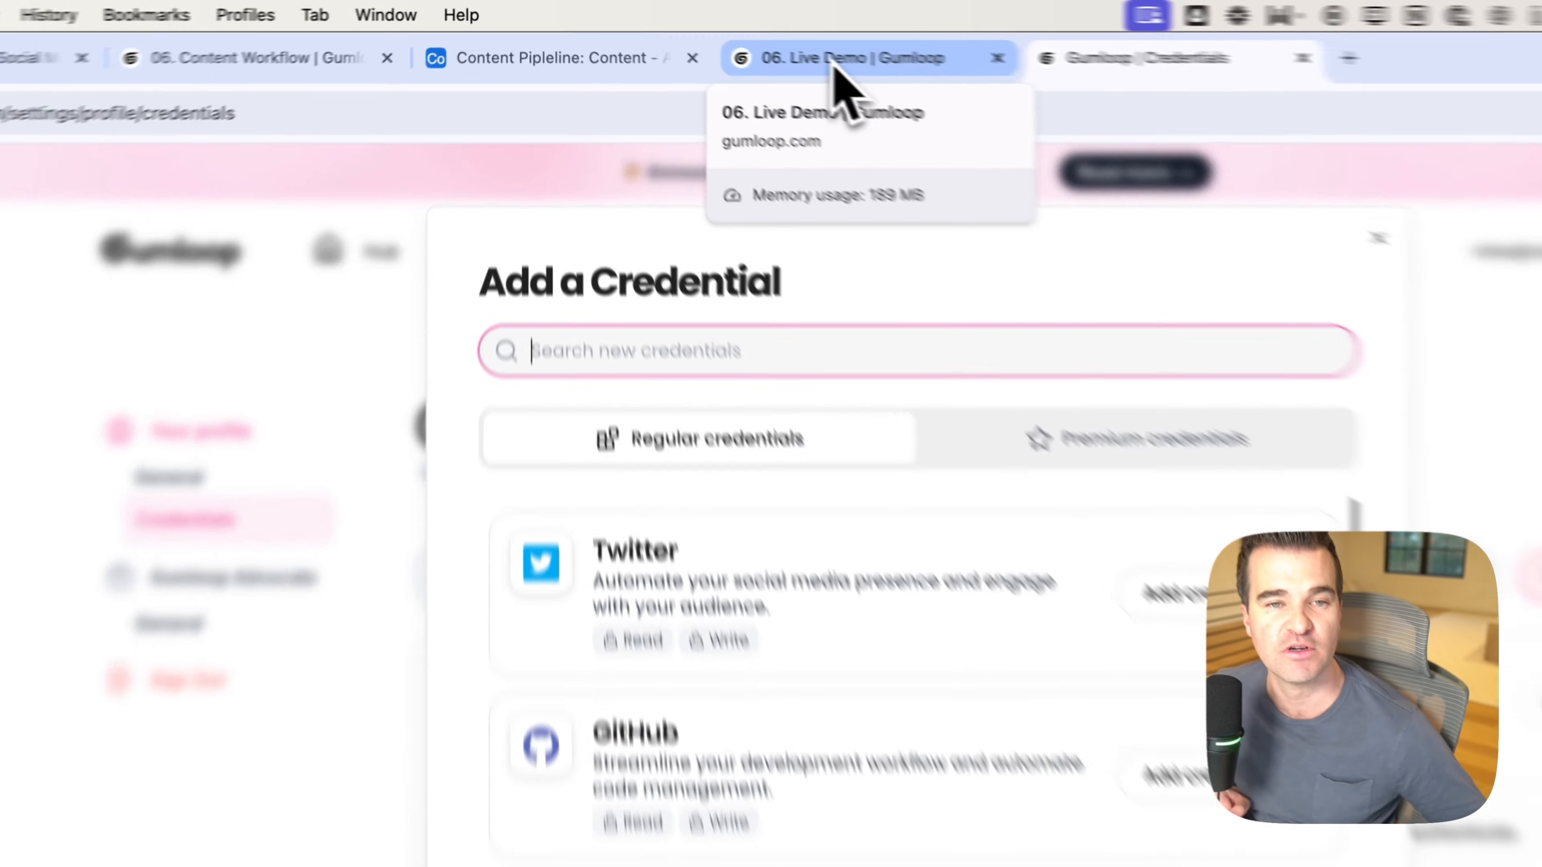
Step: Return to the 06. Live Demo flow, refresh the Airtable Writer's columns and add TikTok to the selected columns
{"action": "left_click", "coordinate": [718, 39]}
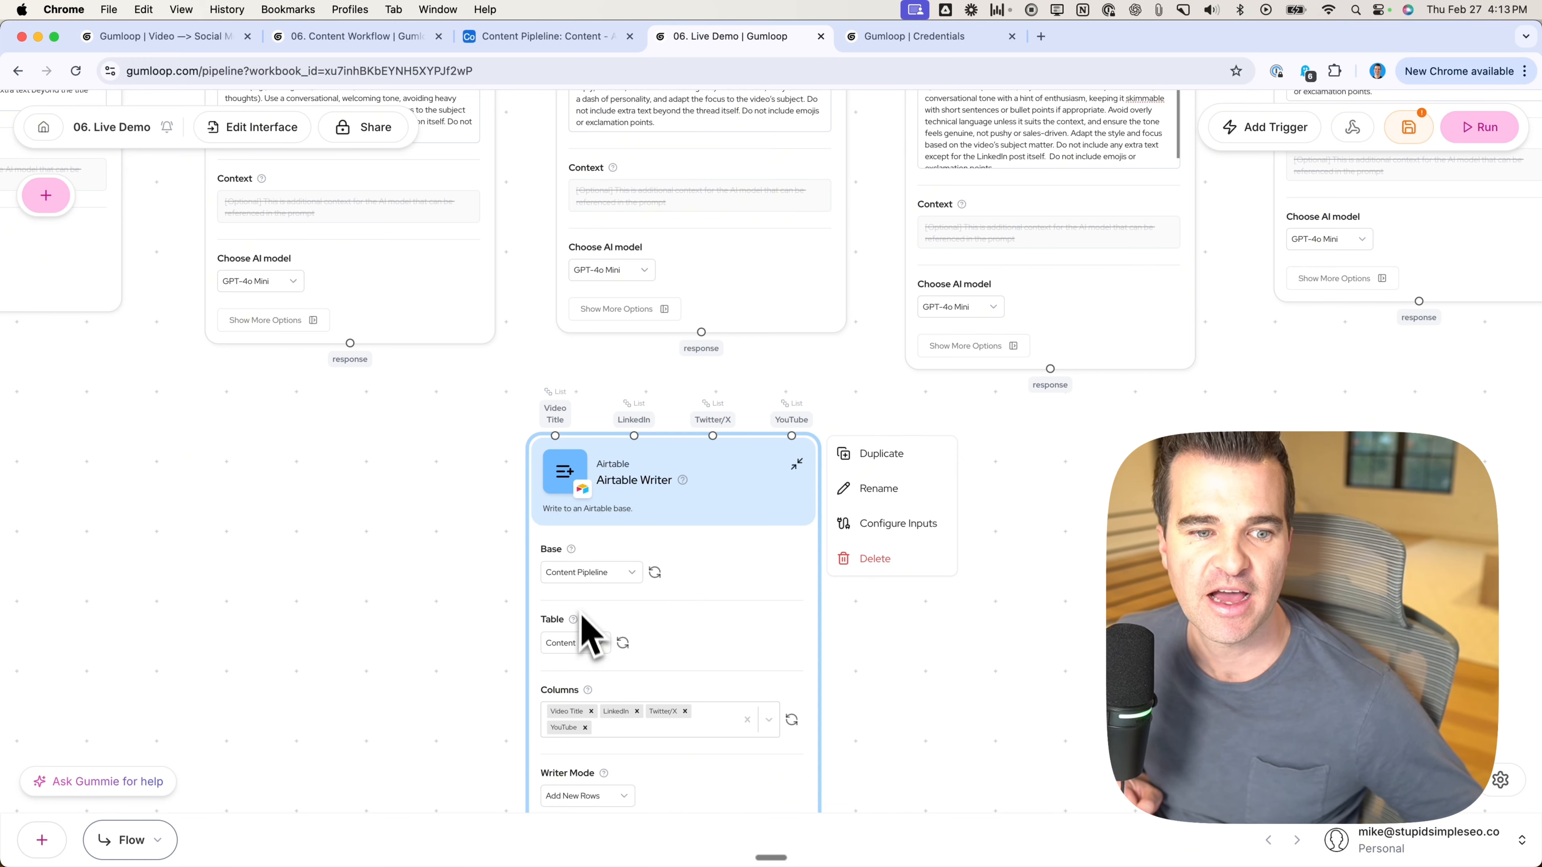
{"action": "mouse_move", "coordinate": [578, 628]}
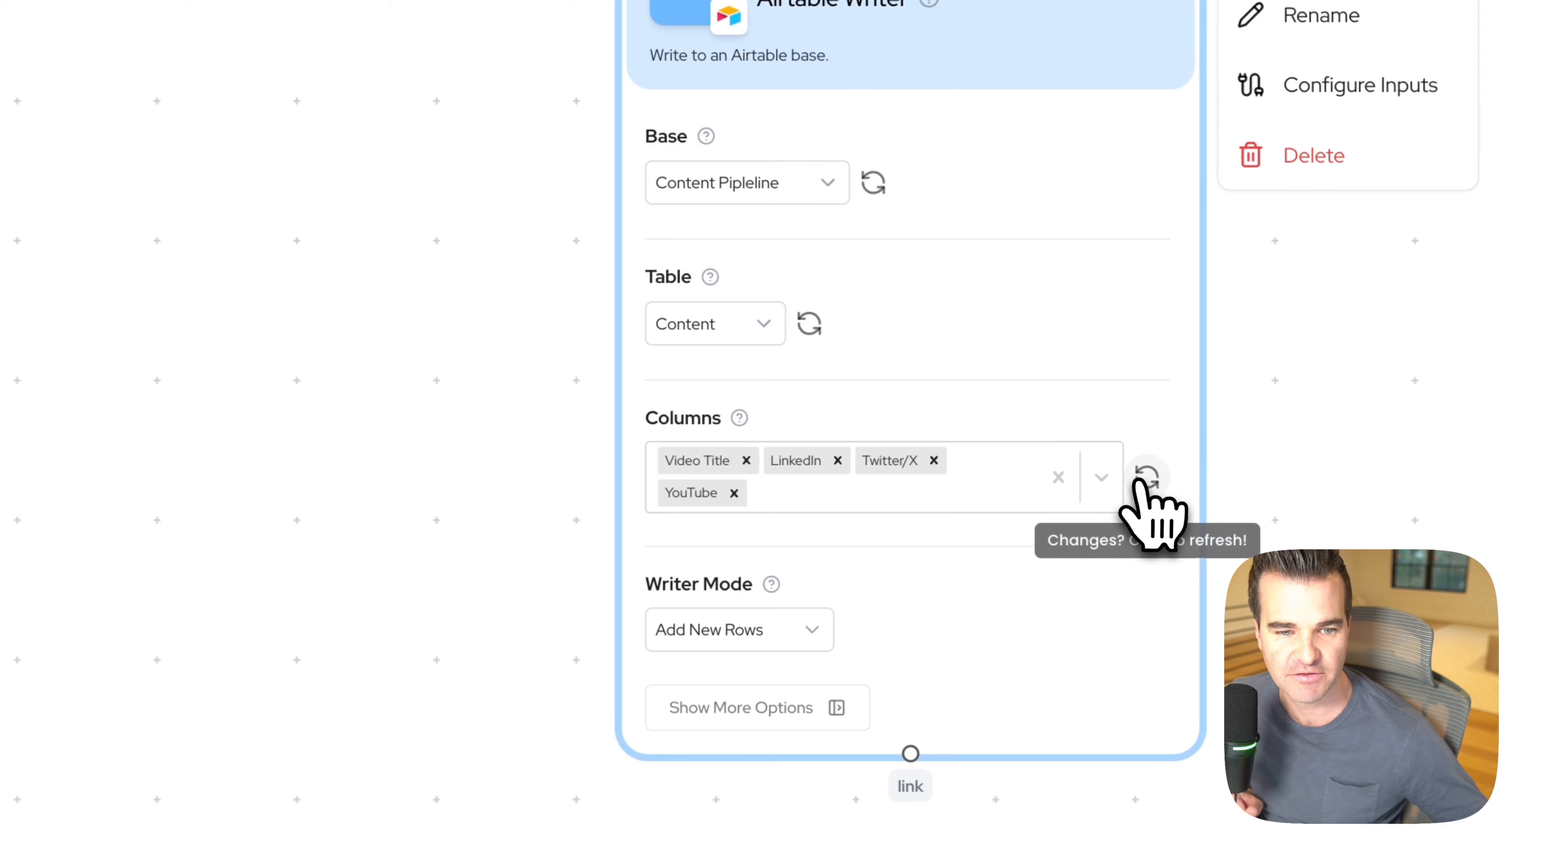
{"action": "left_click", "coordinate": [1145, 478]}
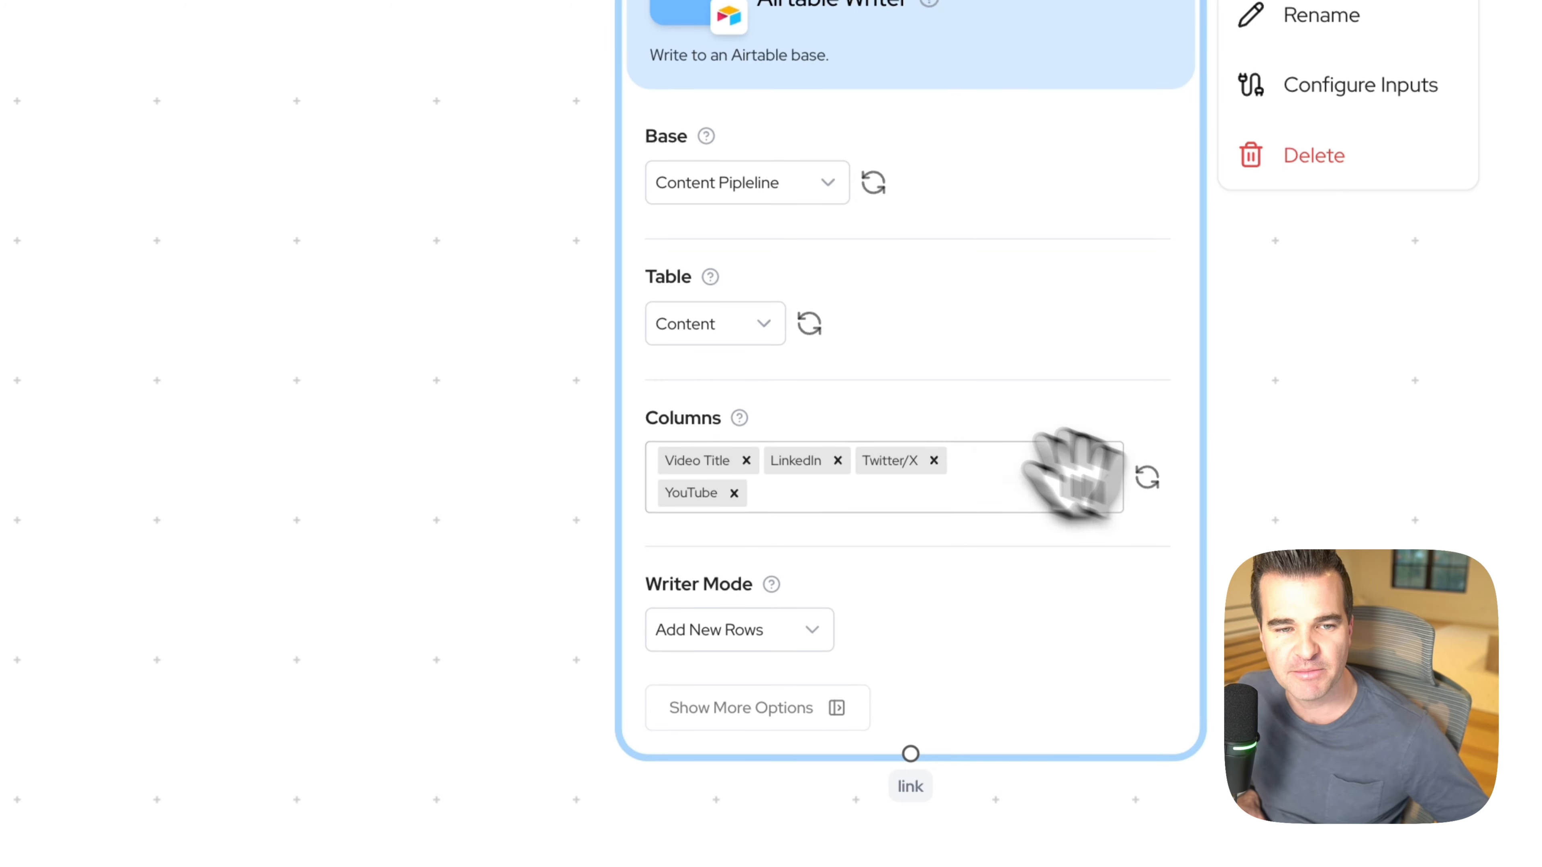
{"action": "left_click_drag", "start_coordinate": [450, 267], "coordinate": [660, 436]}
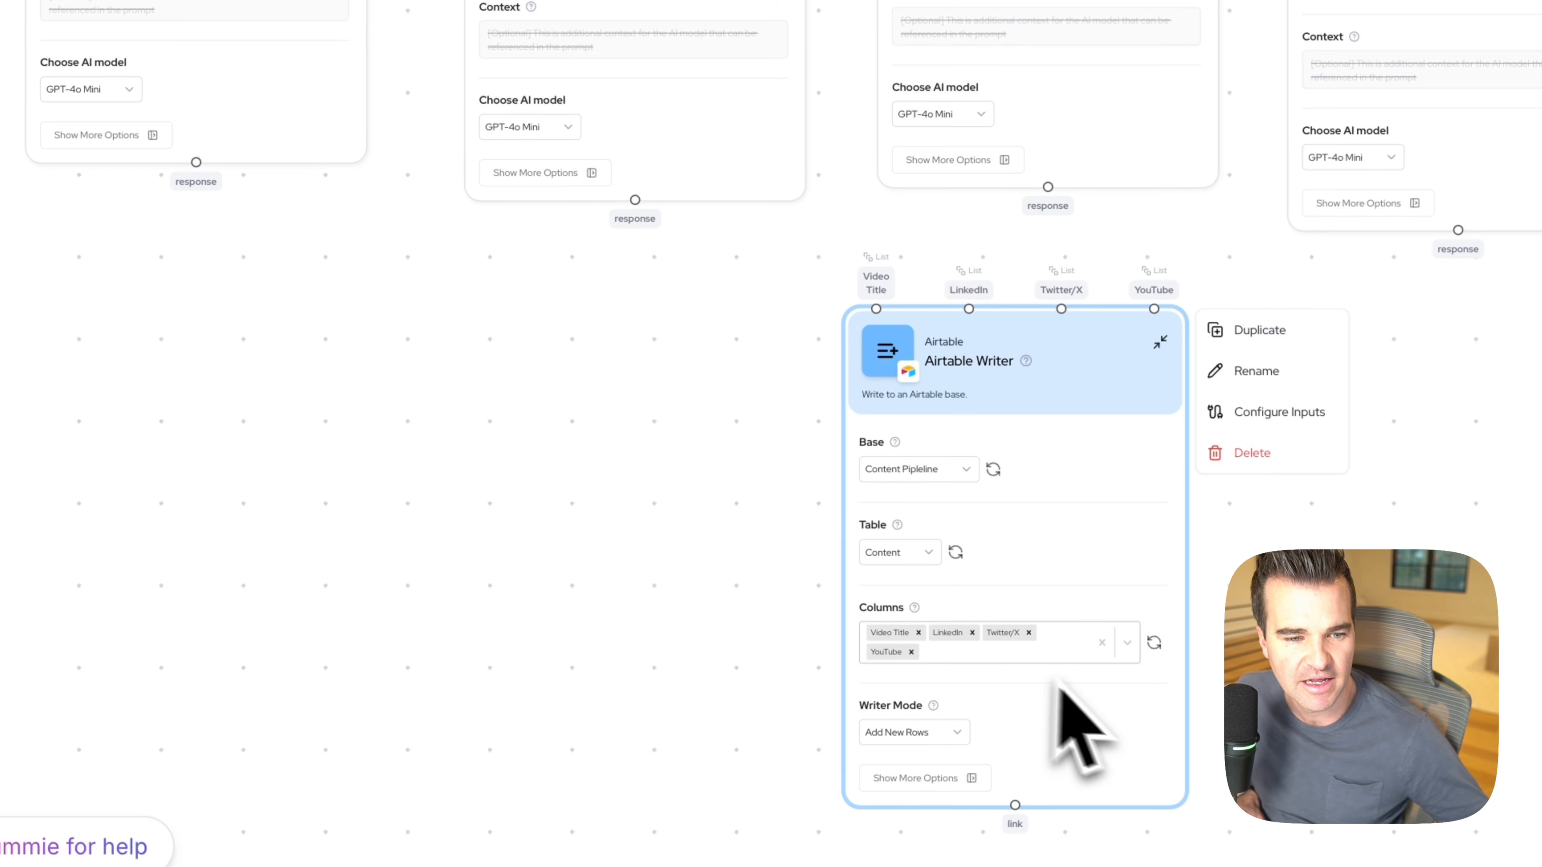
{"action": "left_click", "coordinate": [1135, 661]}
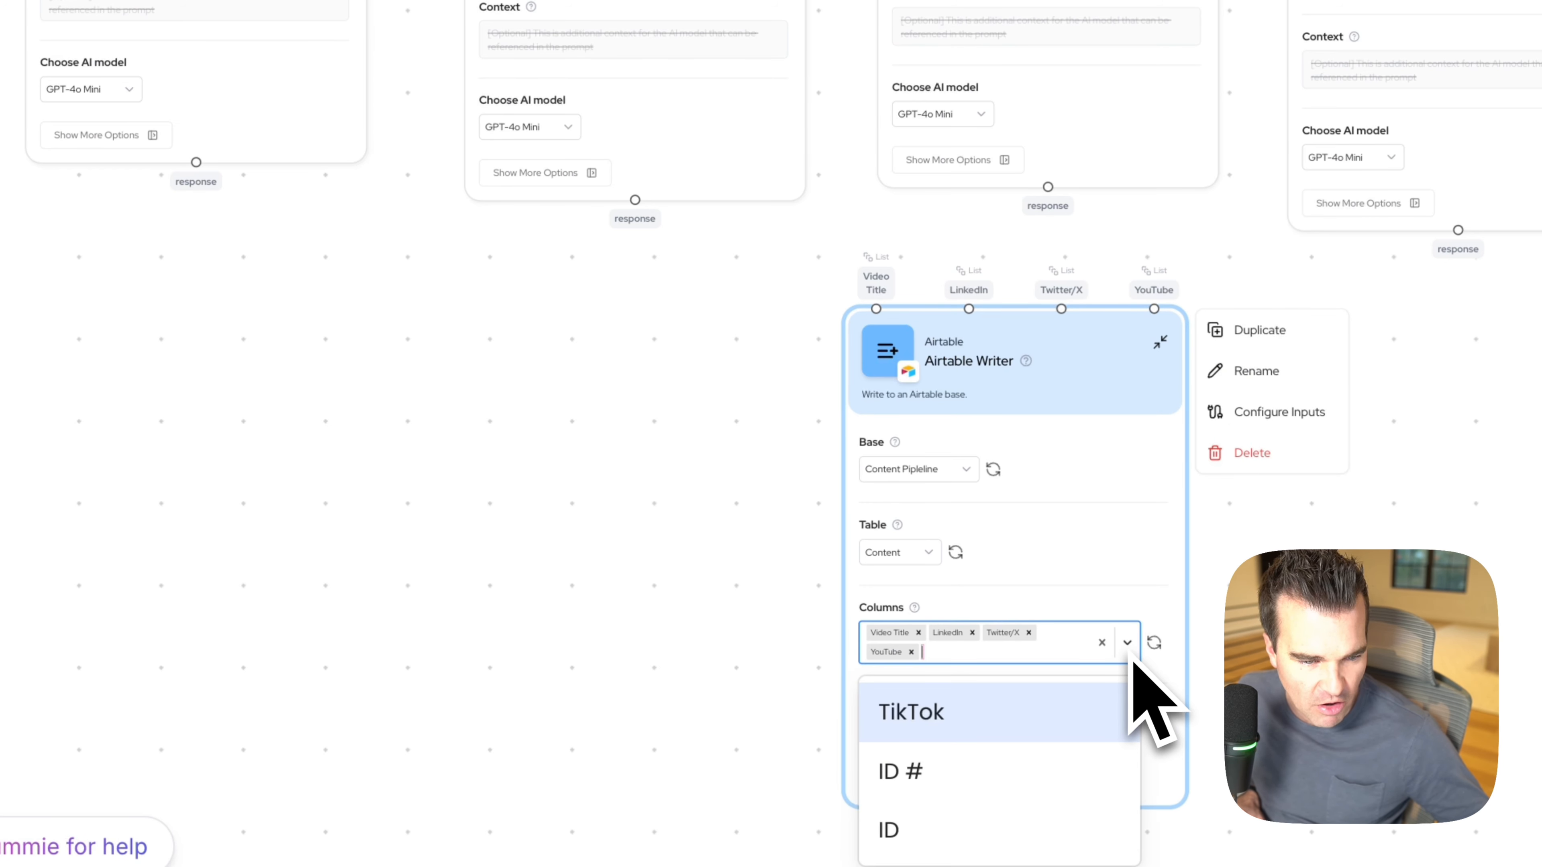
{"action": "left_click", "coordinate": [1021, 712]}
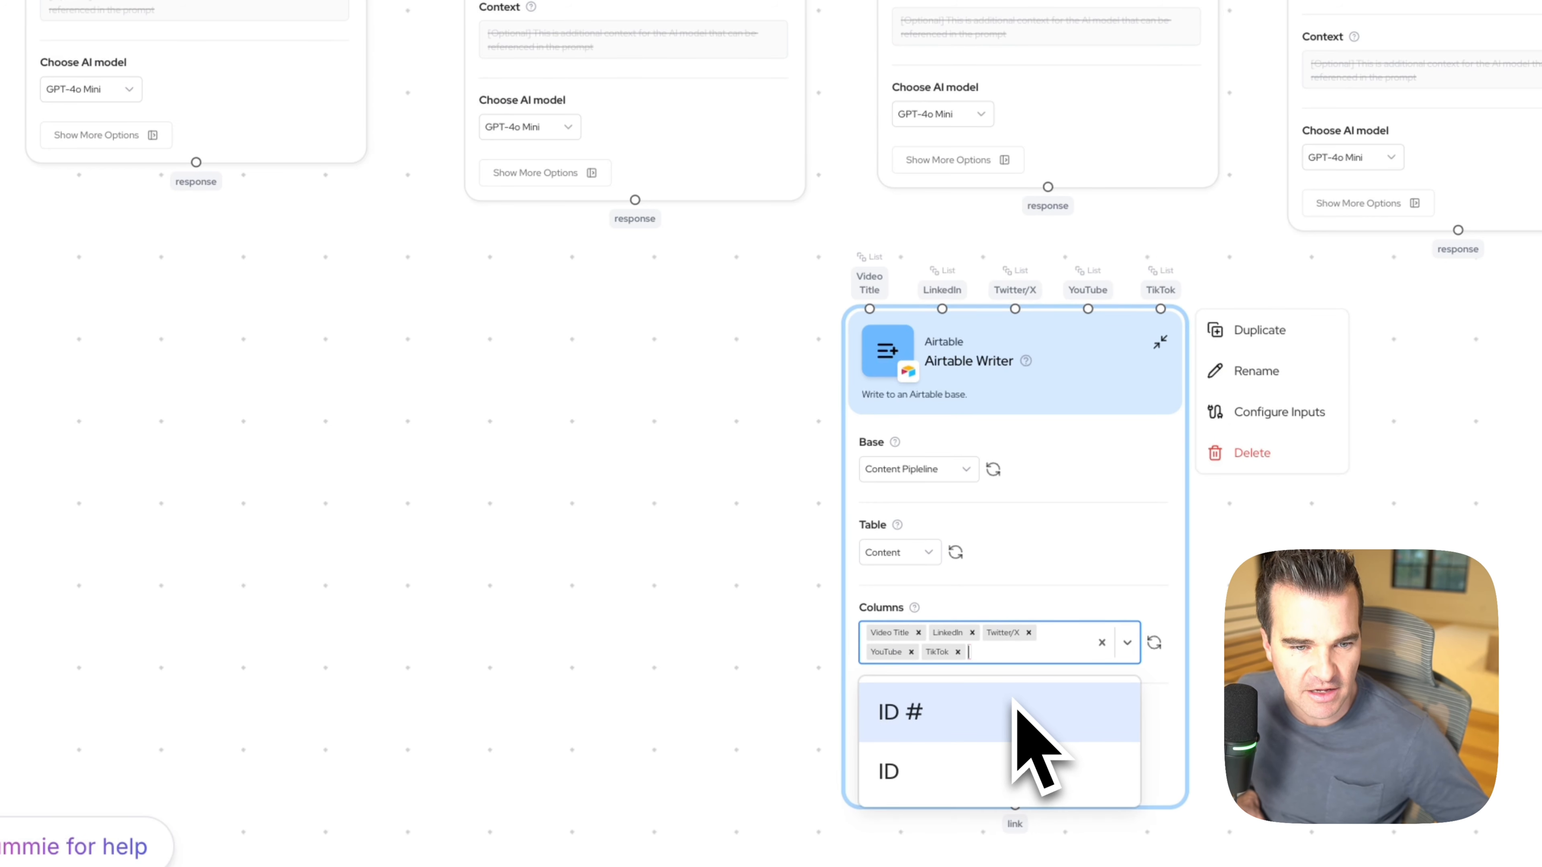
Step: Set the Airtable Writer's writer mode to Add A Single New Row
{"action": "left_click", "coordinate": [741, 422]}
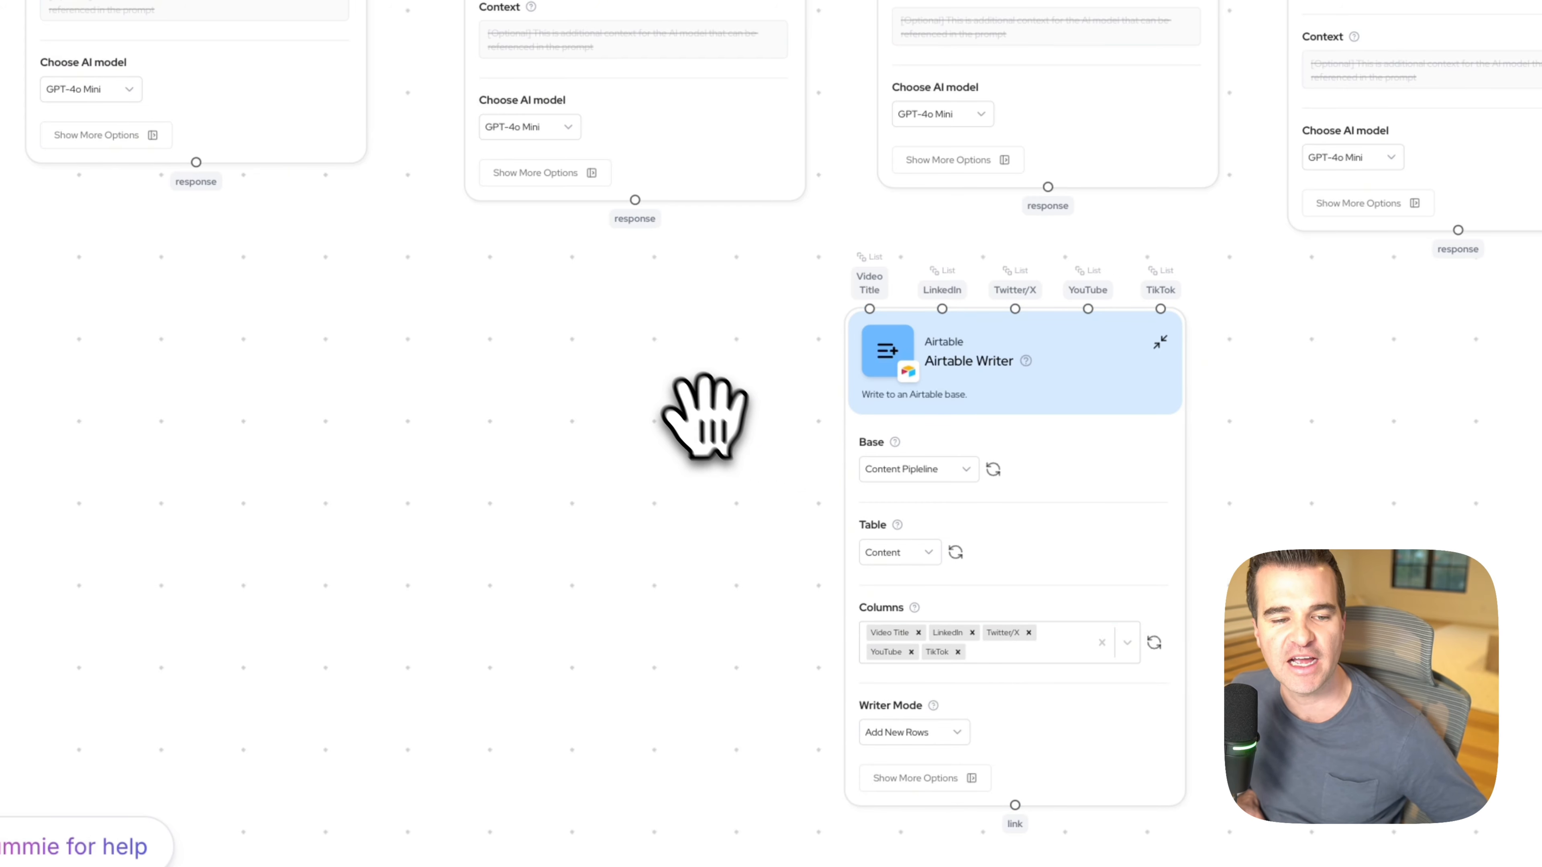
{"action": "scroll", "coordinate": [740, 448], "scroll_direction": "up", "scroll_amount": 5}
{"action": "left_click_drag", "start_coordinate": [741, 448], "coordinate": [406, 266]}
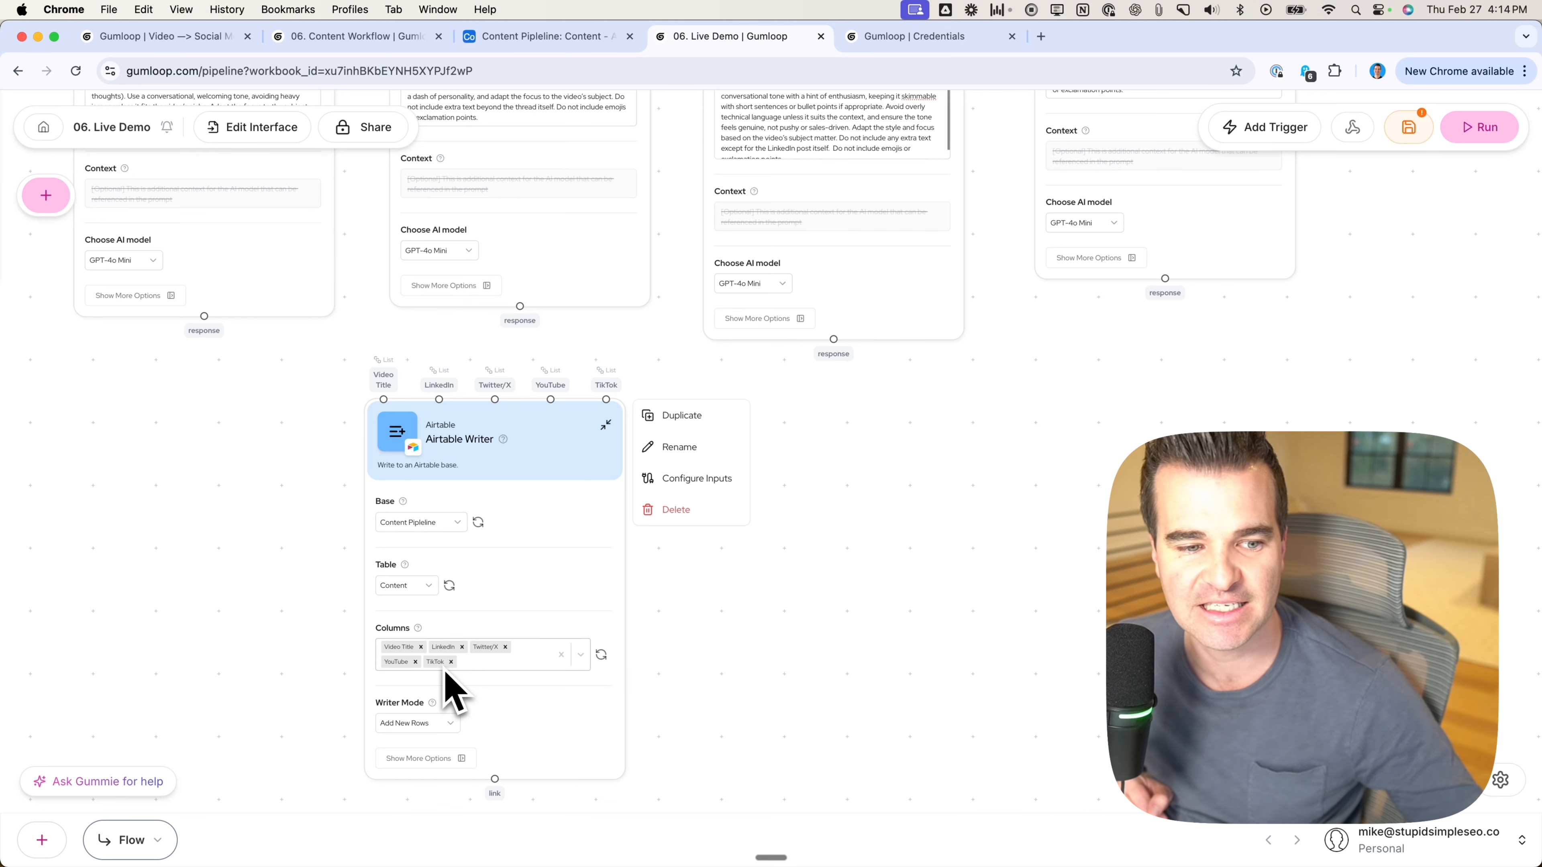
{"action": "left_click", "coordinate": [422, 722]}
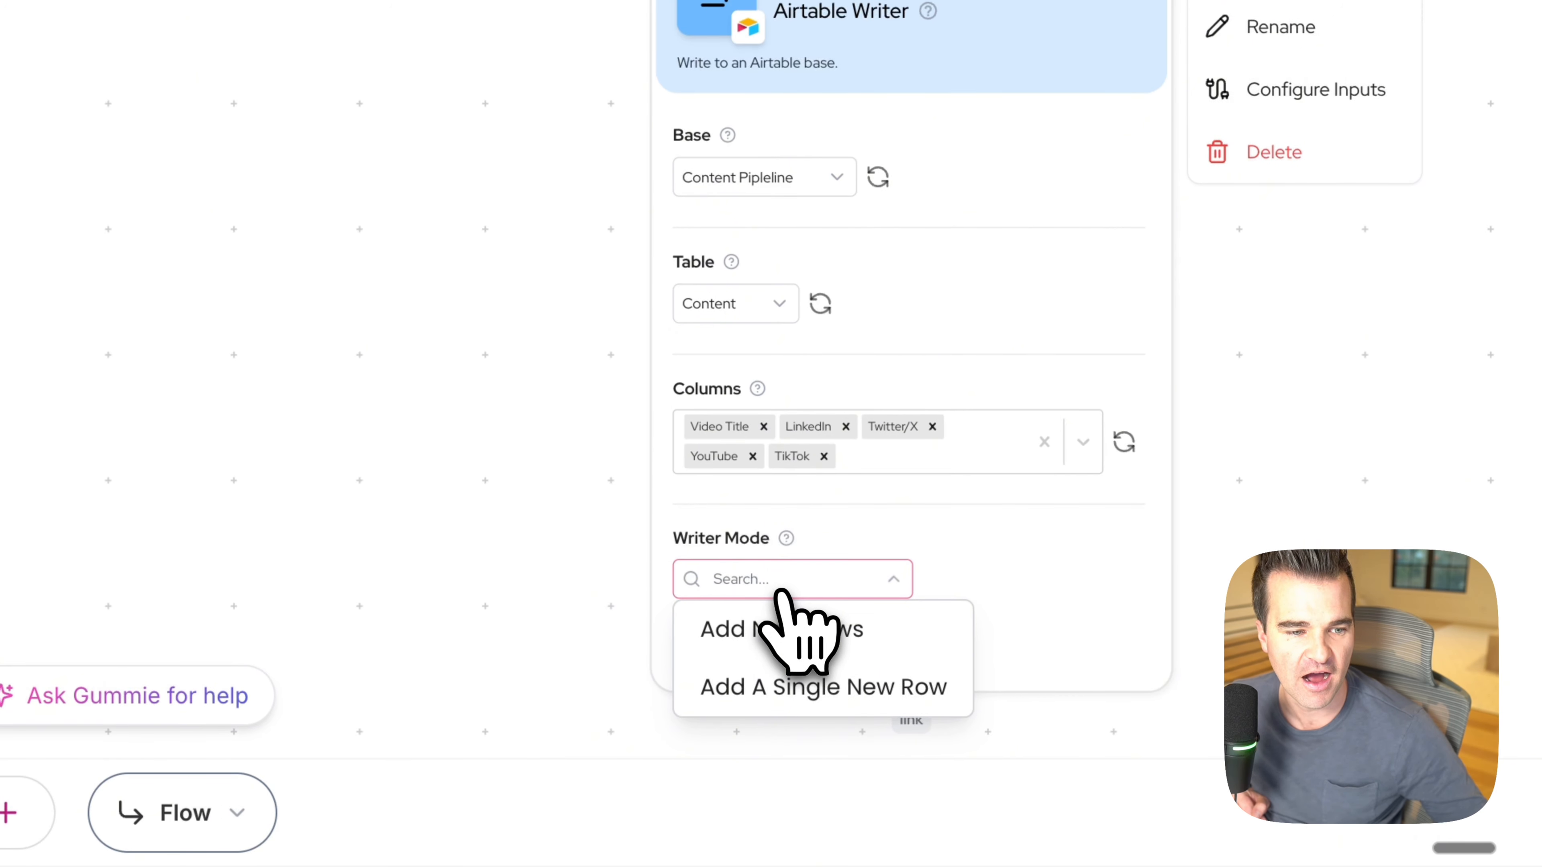
{"action": "mouse_move", "coordinate": [787, 543]}
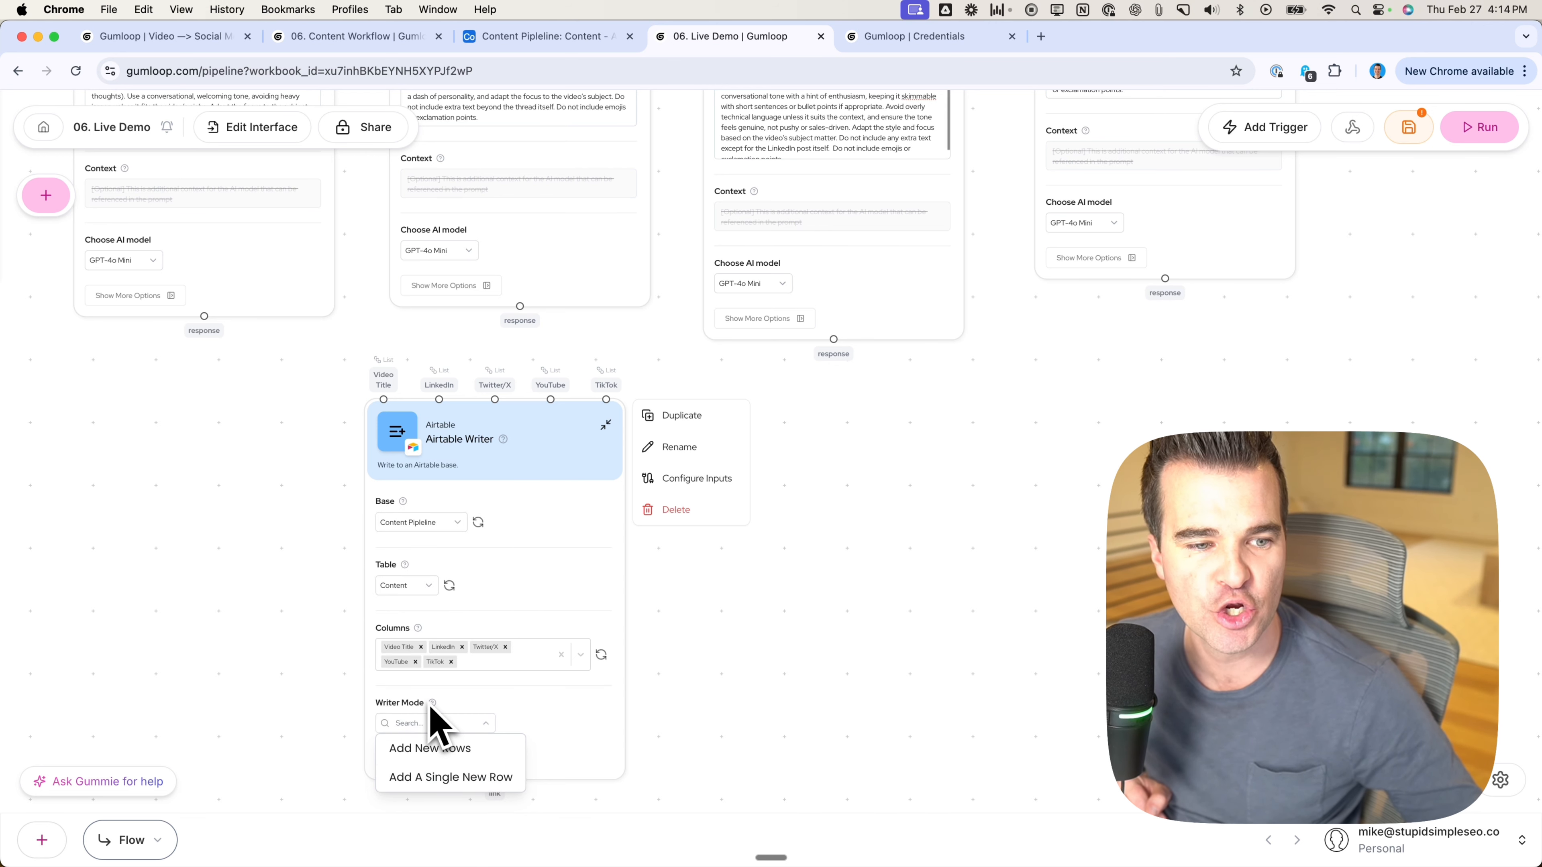
{"action": "mouse_move", "coordinate": [433, 710]}
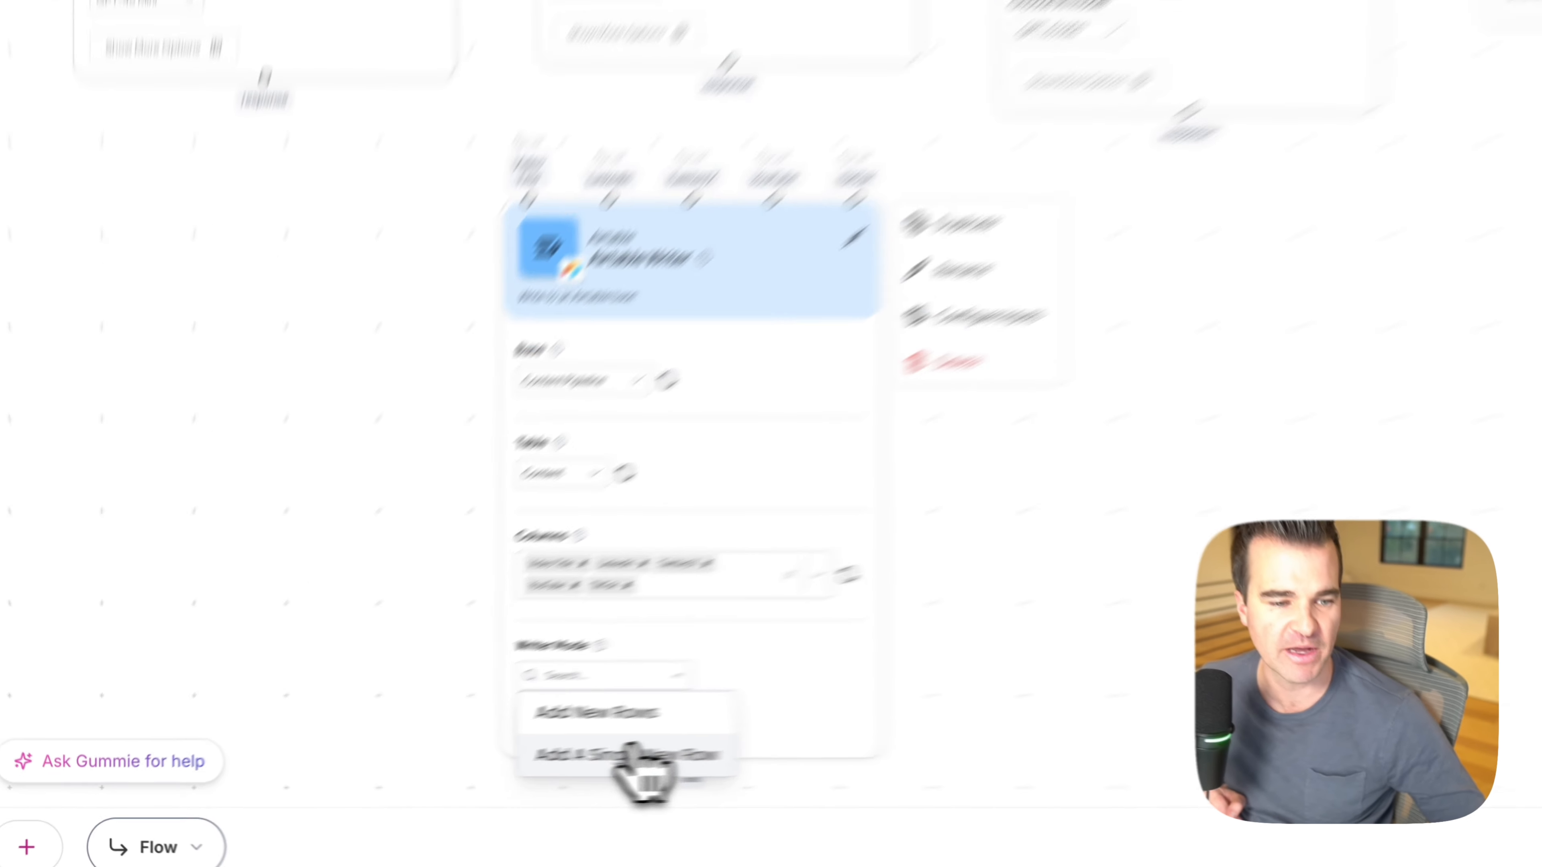
{"action": "left_click", "coordinate": [448, 777]}
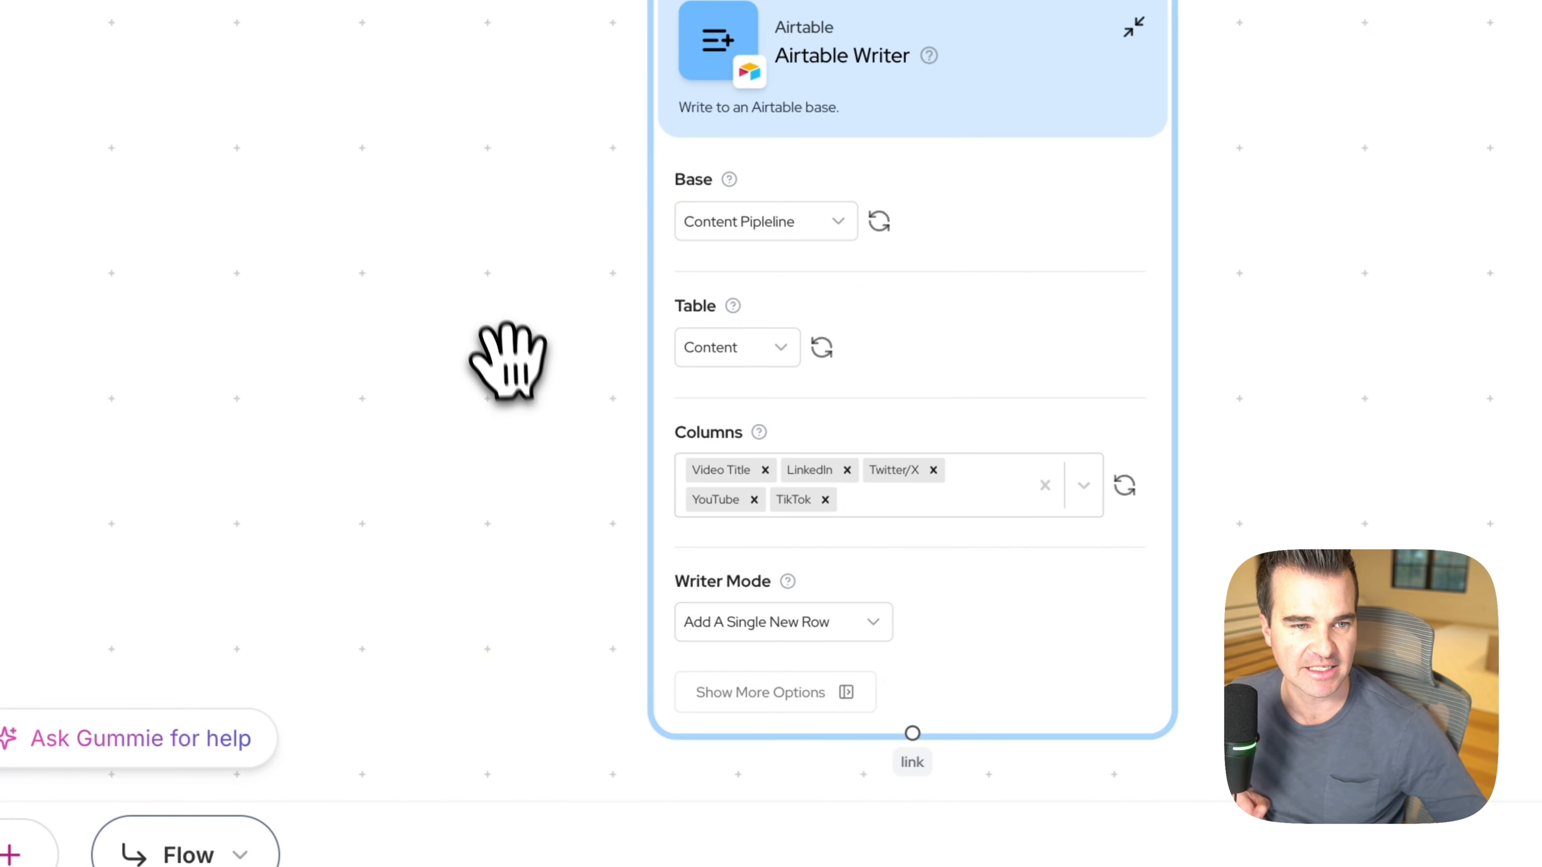
Step: Connect the Title Generator response to the Airtable Writer's Video Title input and the YouTube Description response to its YouTube input
{"action": "scroll", "coordinate": [492, 304], "scroll_direction": "up", "scroll_amount": 5}
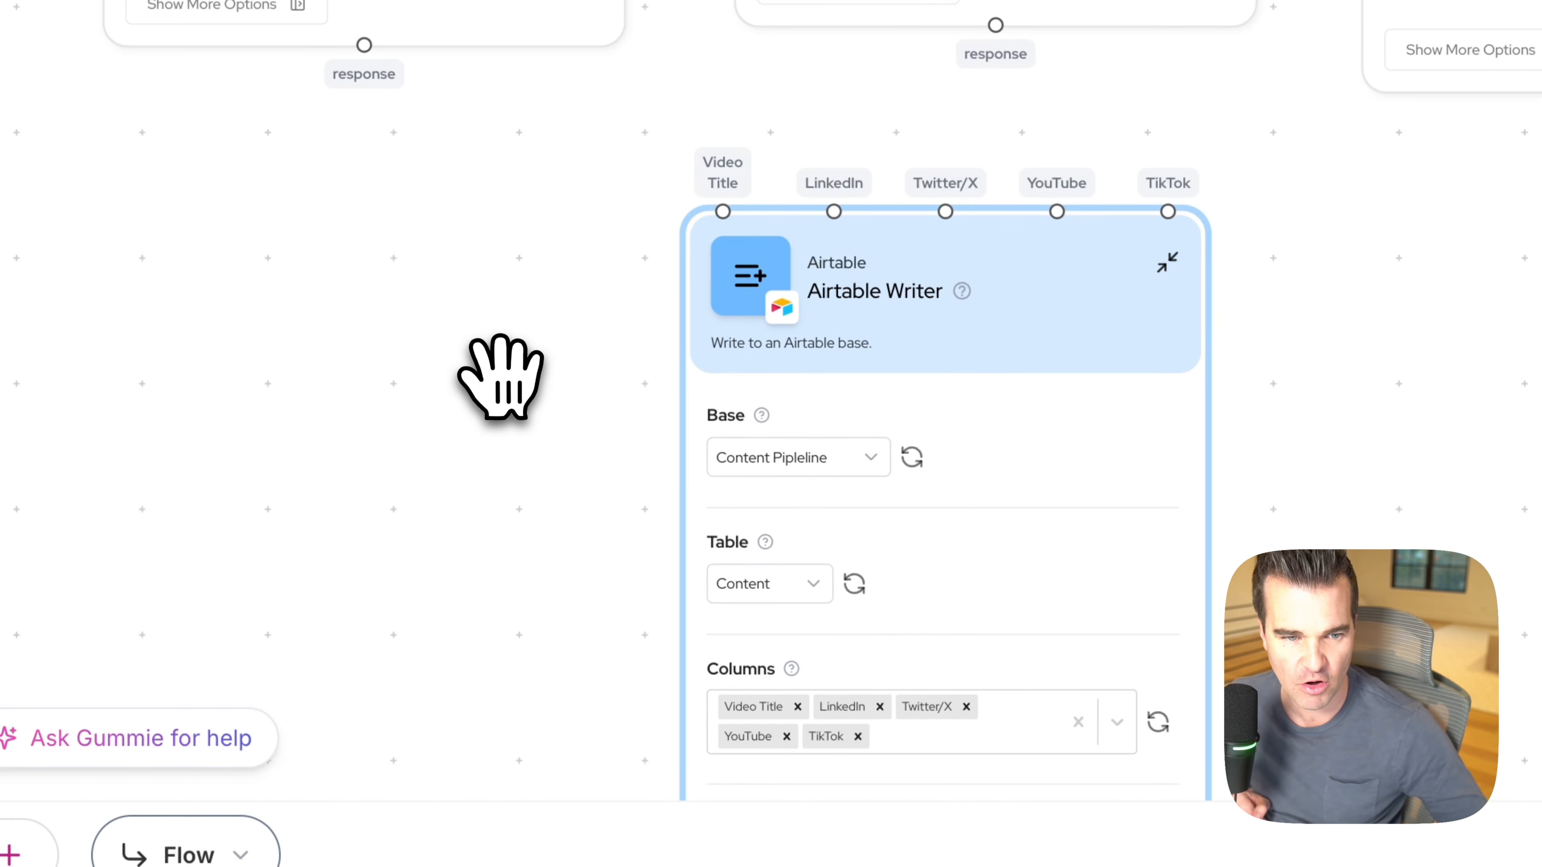
{"action": "scroll", "coordinate": [501, 377], "scroll_direction": "down", "scroll_amount": 4}
{"action": "left_click_drag", "start_coordinate": [499, 372], "coordinate": [791, 373]}
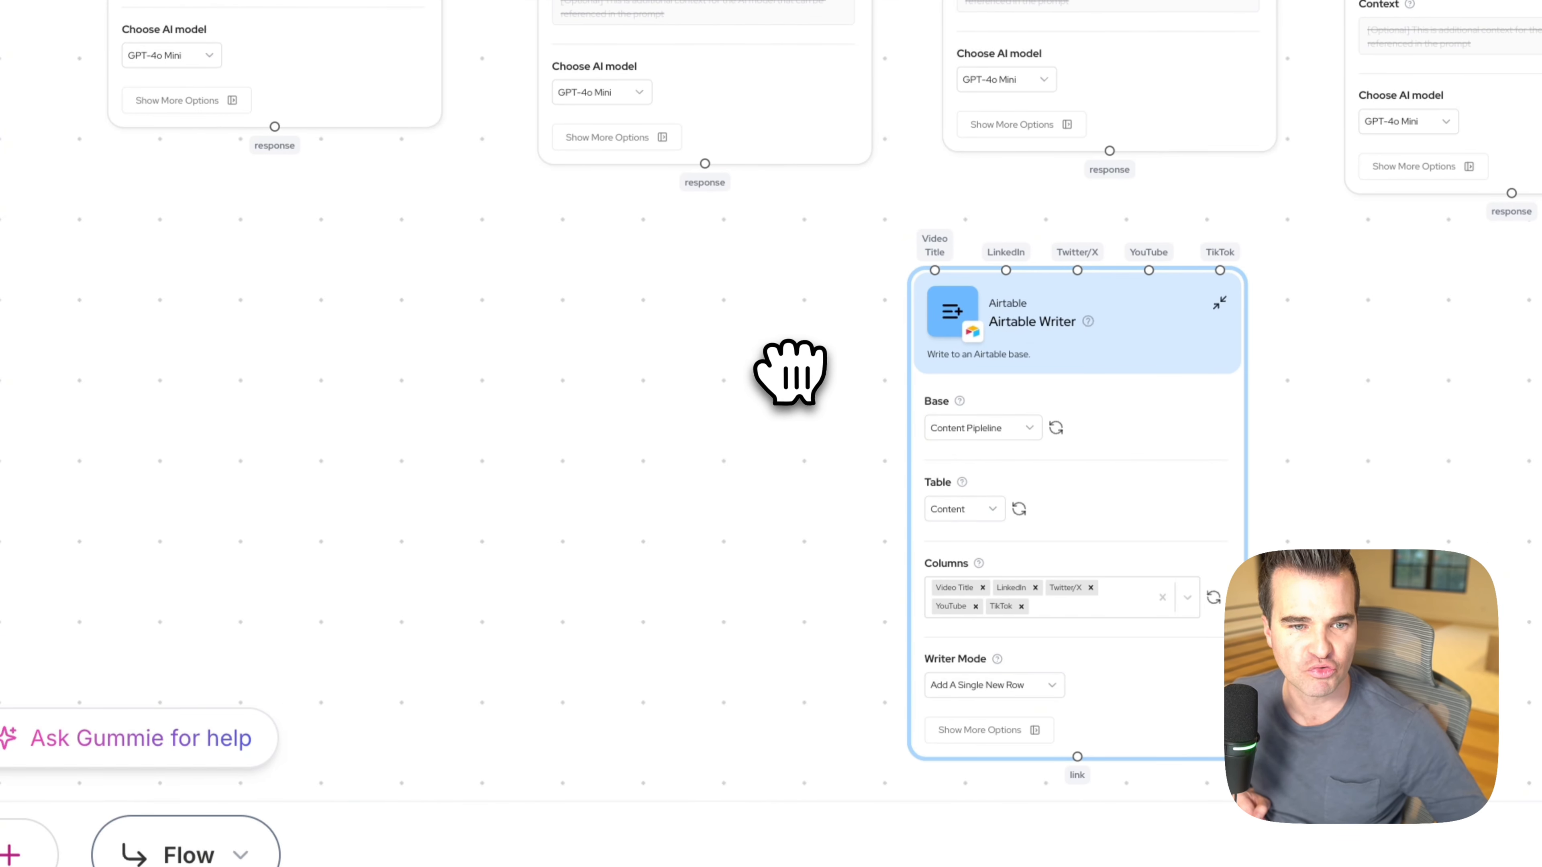
{"action": "mouse_move", "coordinate": [1008, 355]}
{"action": "left_click_drag", "start_coordinate": [1125, 317], "coordinate": [1146, 352]}
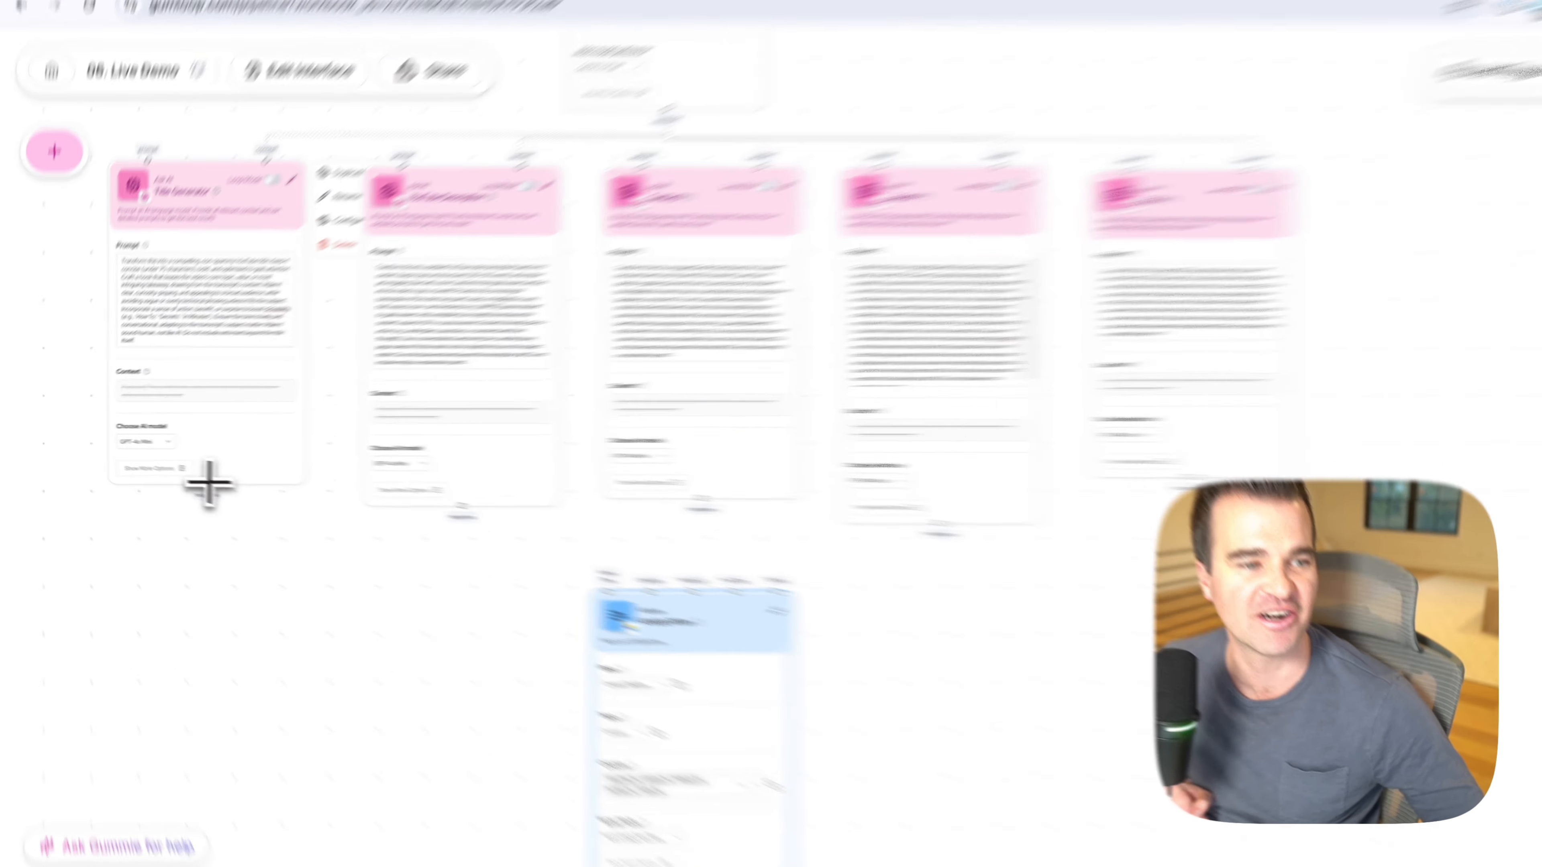
{"action": "left_click_drag", "start_coordinate": [174, 479], "coordinate": [355, 555]}
{"action": "left_click_drag", "start_coordinate": [662, 665], "coordinate": [975, 689]}
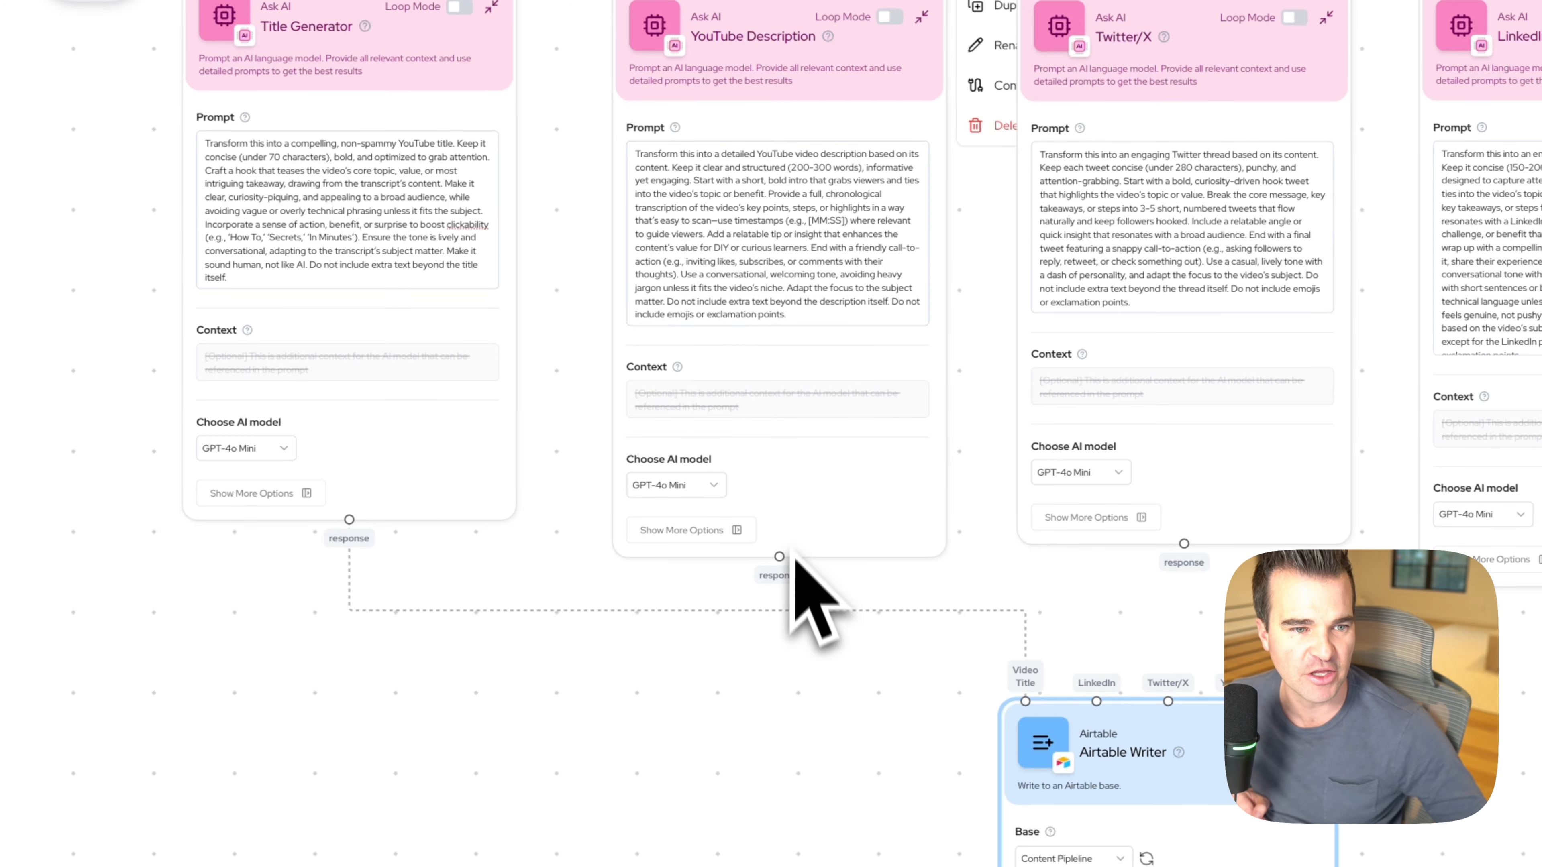
{"action": "left_click_drag", "start_coordinate": [783, 564], "coordinate": [1243, 698]}
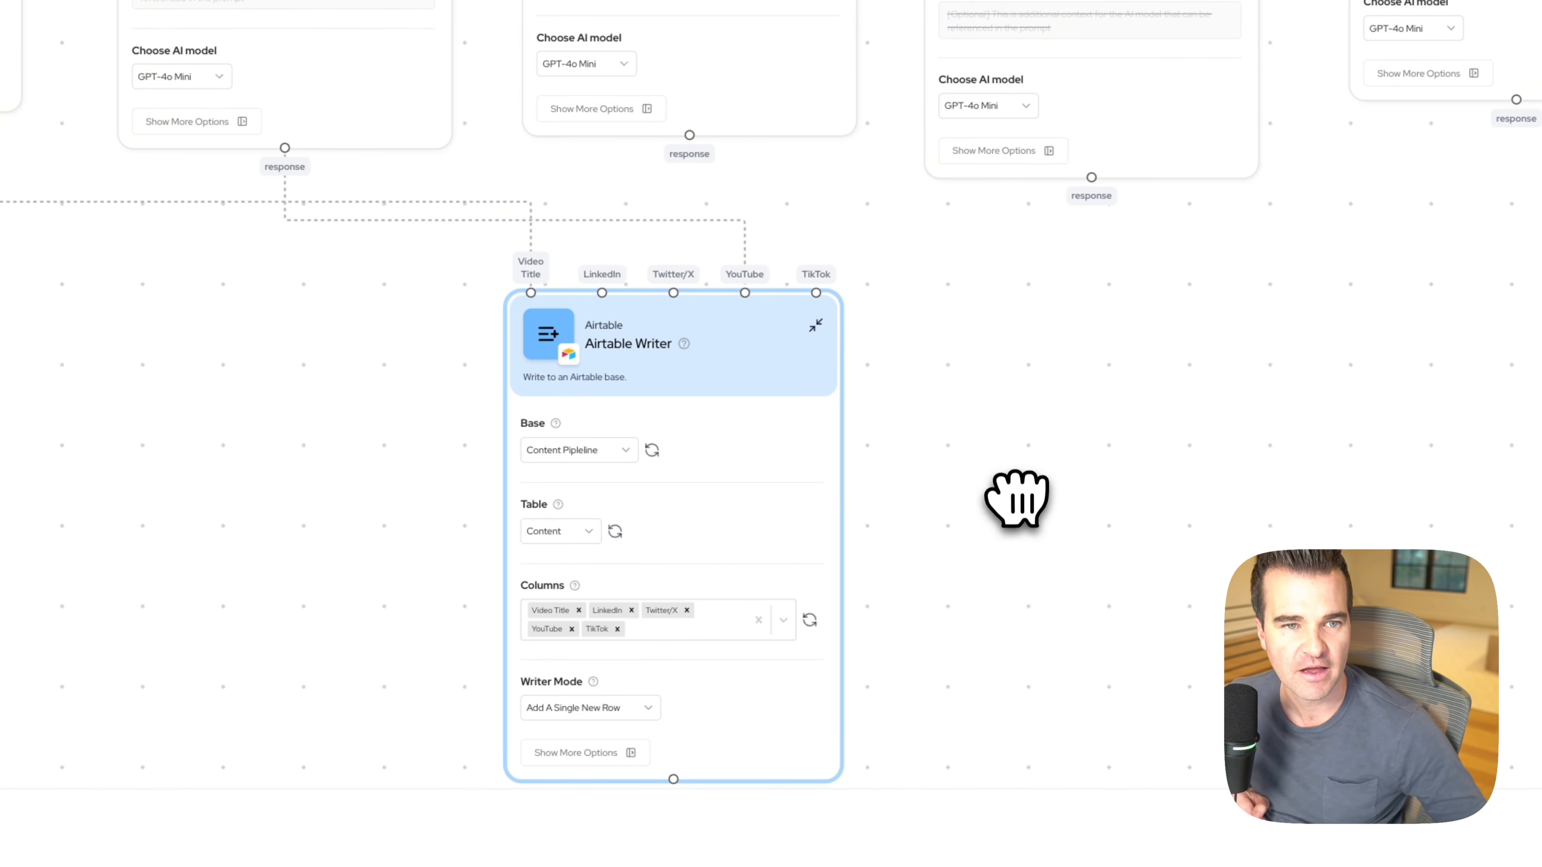
Step: Connect the Twitter/X, LinkedIn and TikTok node responses to the matching inputs of the Airtable Writer
{"action": "scroll", "coordinate": [1017, 486], "scroll_direction": "up", "scroll_amount": 3}
{"action": "scroll", "coordinate": [1014, 464], "scroll_direction": "up", "scroll_amount": 2}
{"action": "left_click_drag", "start_coordinate": [1008, 458], "coordinate": [1035, 684]}
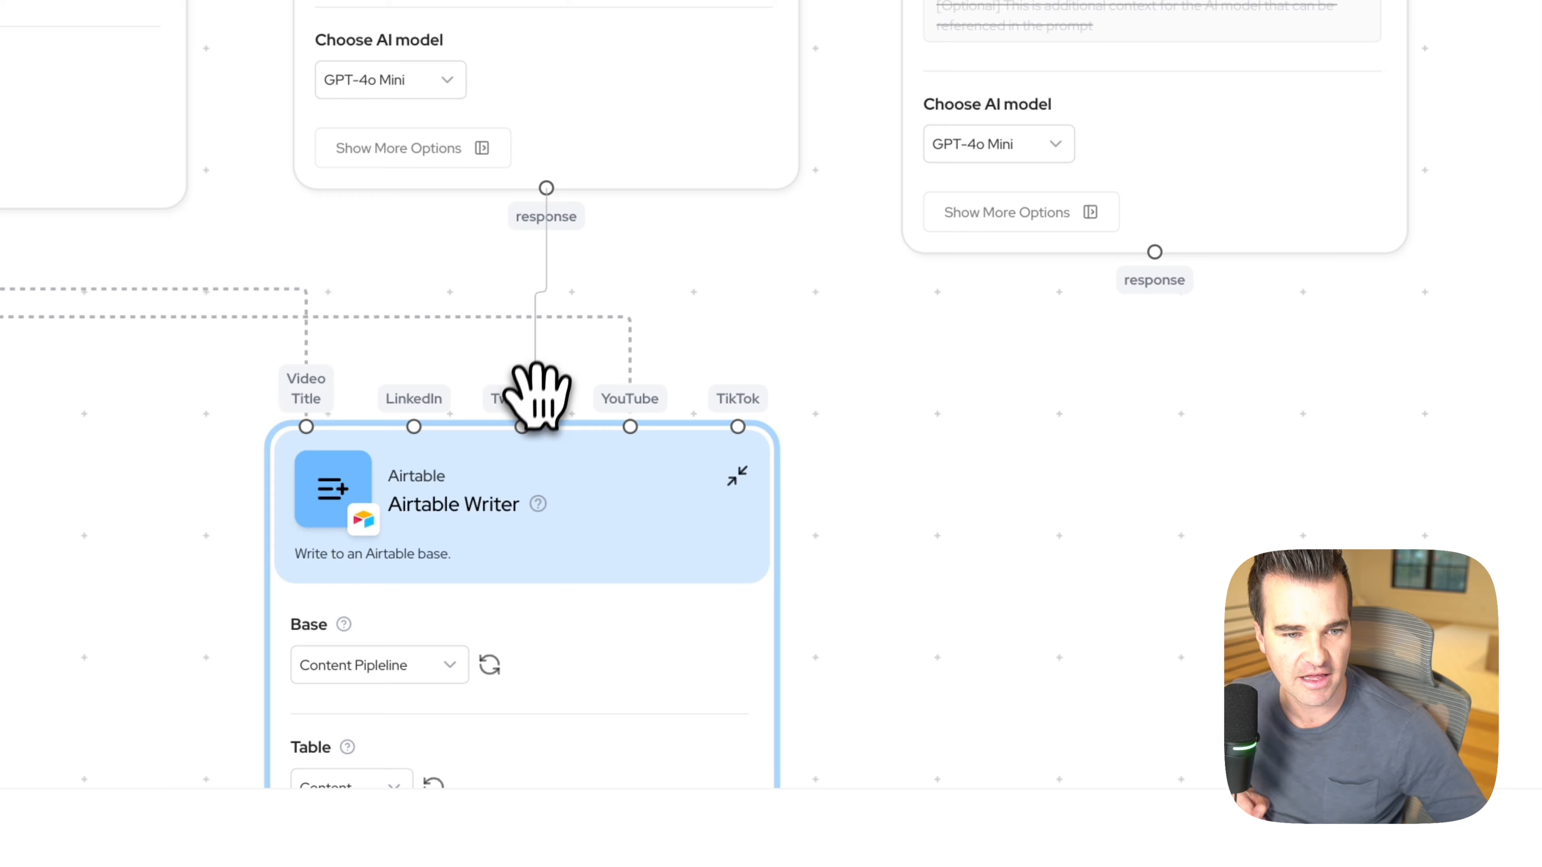
{"action": "left_click_drag", "start_coordinate": [537, 395], "coordinate": [522, 426]}
{"action": "left_click_drag", "start_coordinate": [1155, 251], "coordinate": [416, 426]}
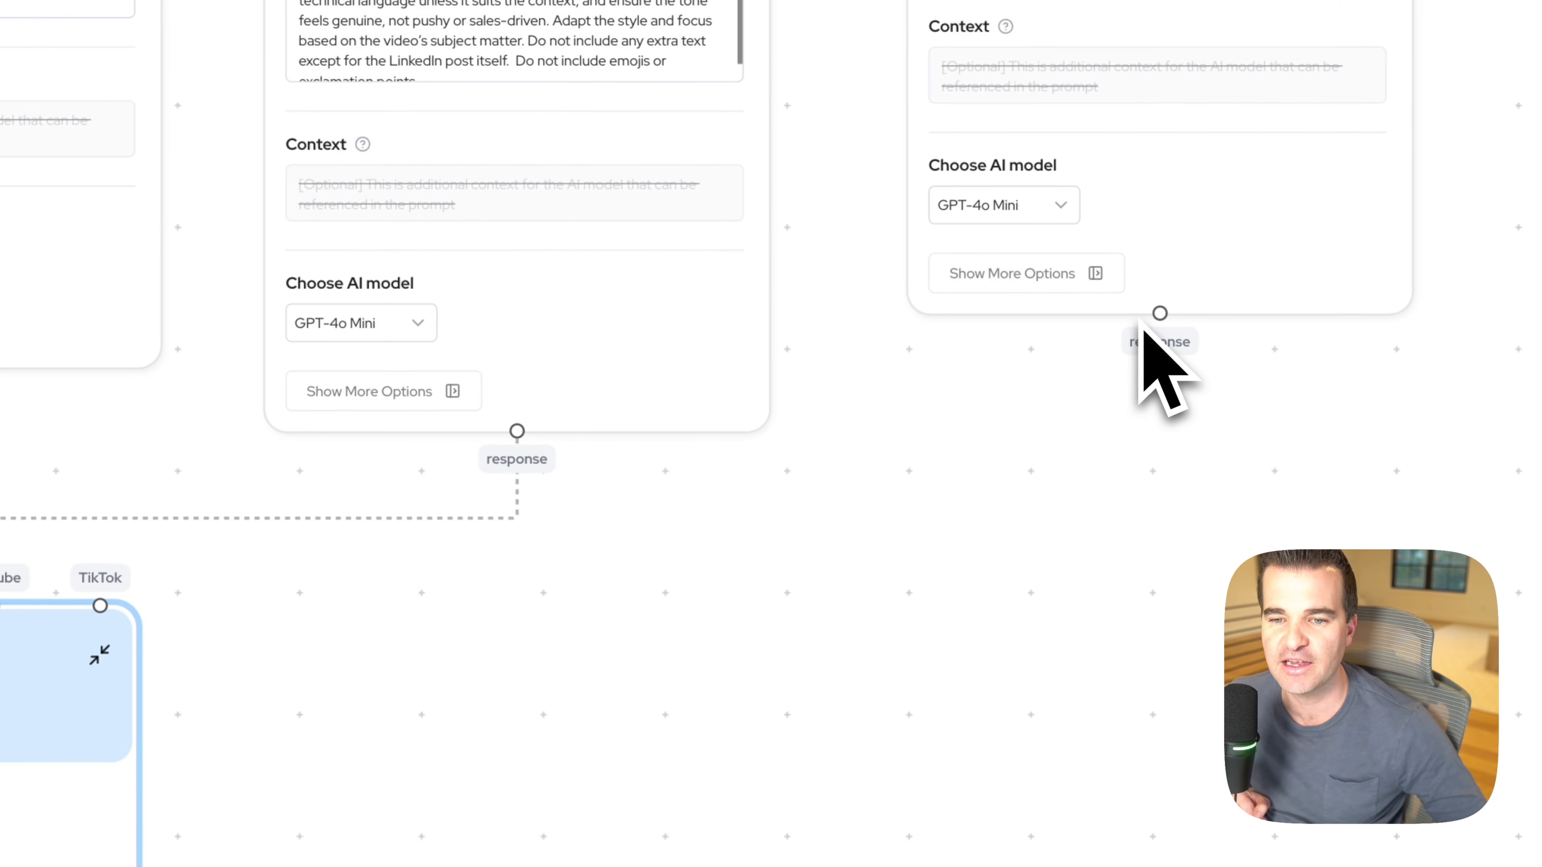
{"action": "left_click_drag", "start_coordinate": [1156, 316], "coordinate": [537, 415]}
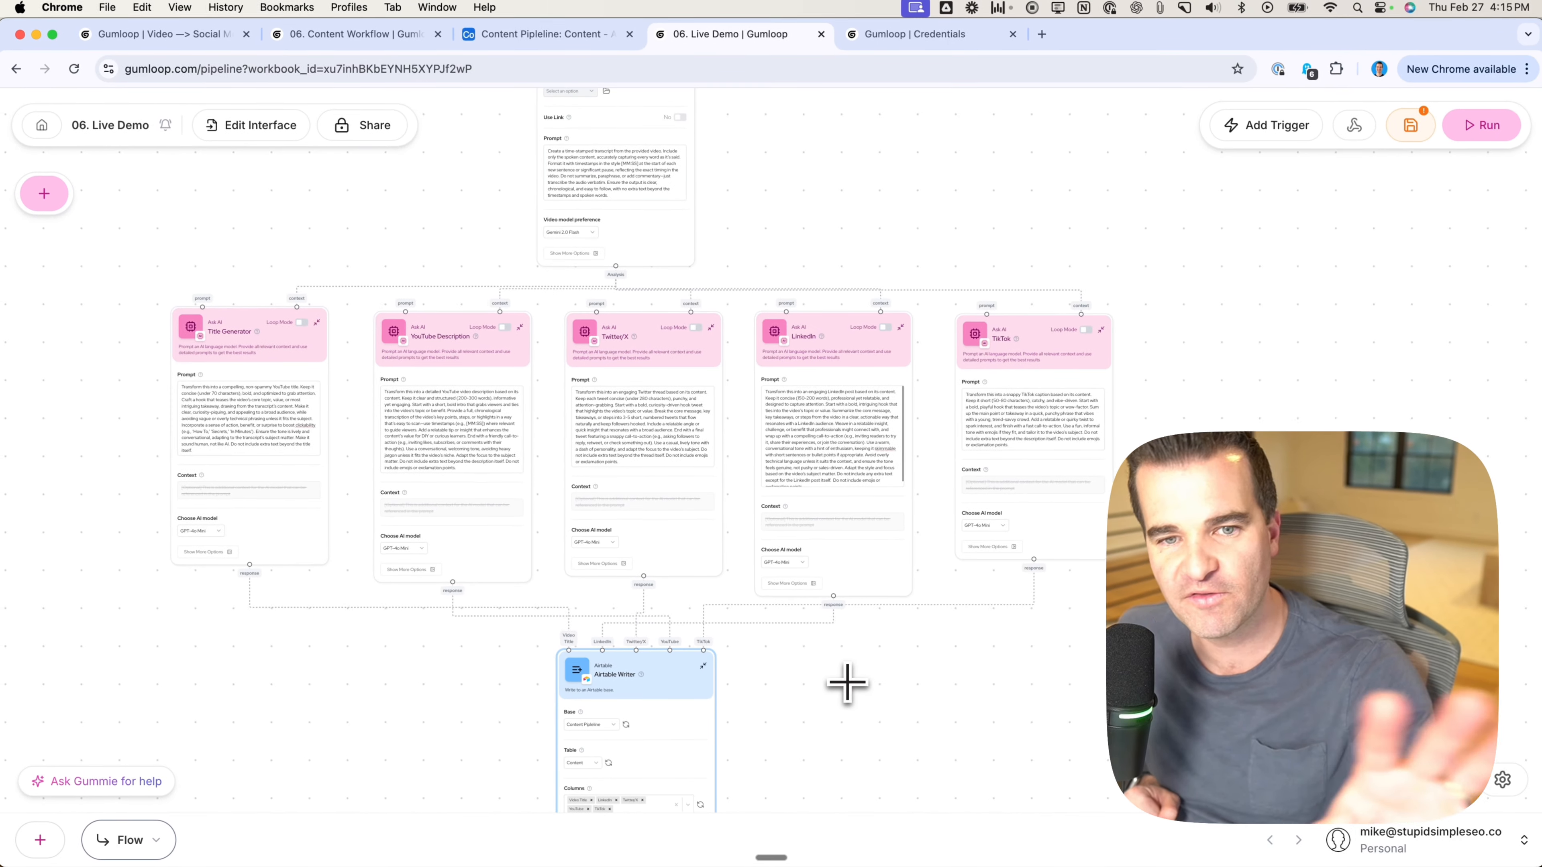
Step: Review the Airtable Writer connections and save the 06. Live Demo flow
{"action": "mouse_move", "coordinate": [821, 326]}
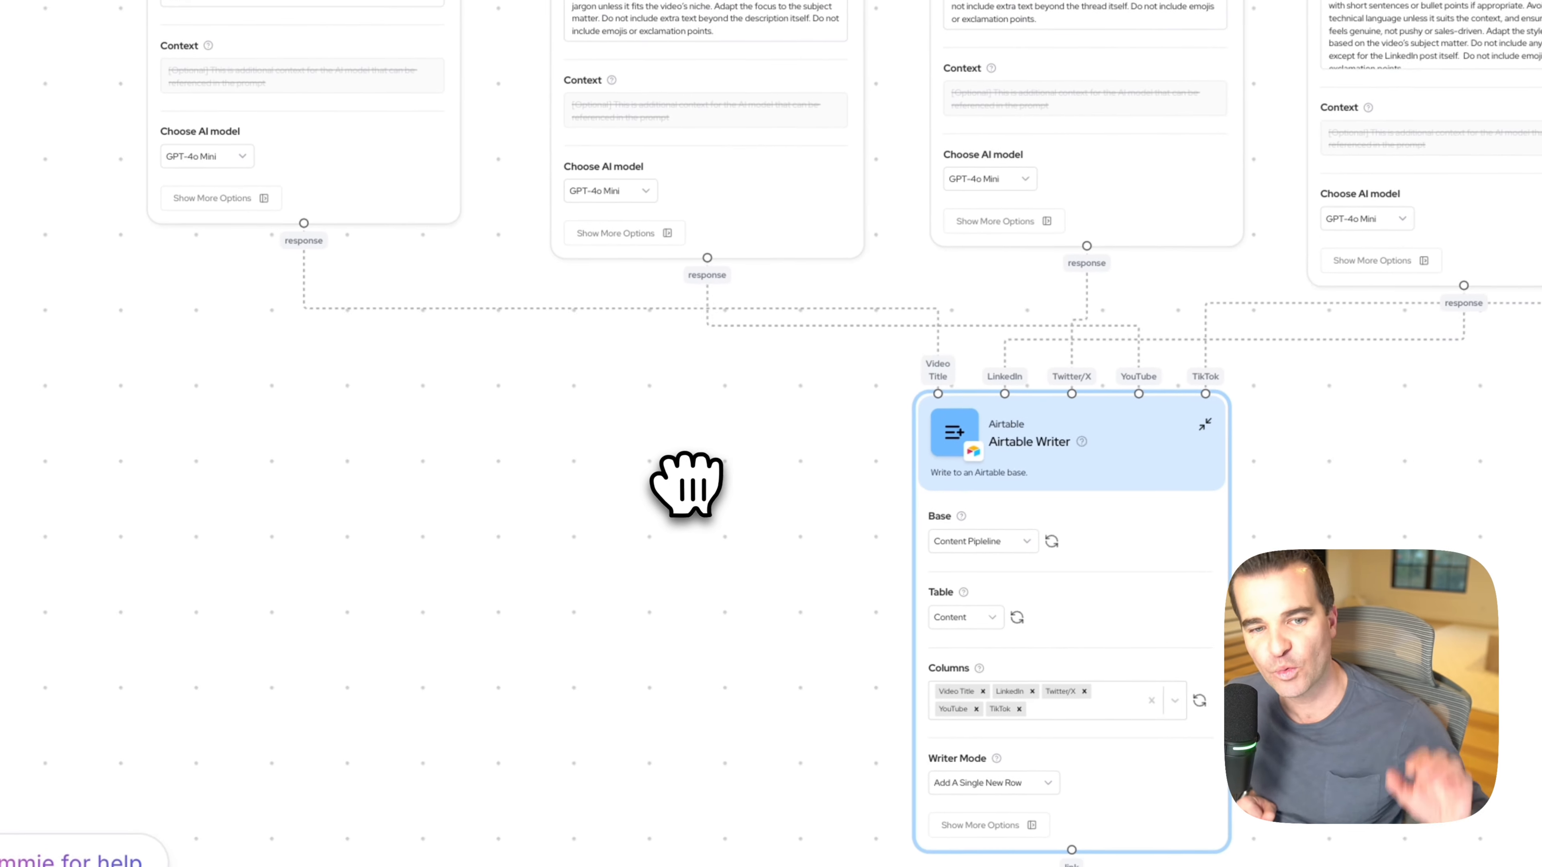
{"action": "scroll", "coordinate": [999, 580], "scroll_direction": "up", "scroll_amount": 4}
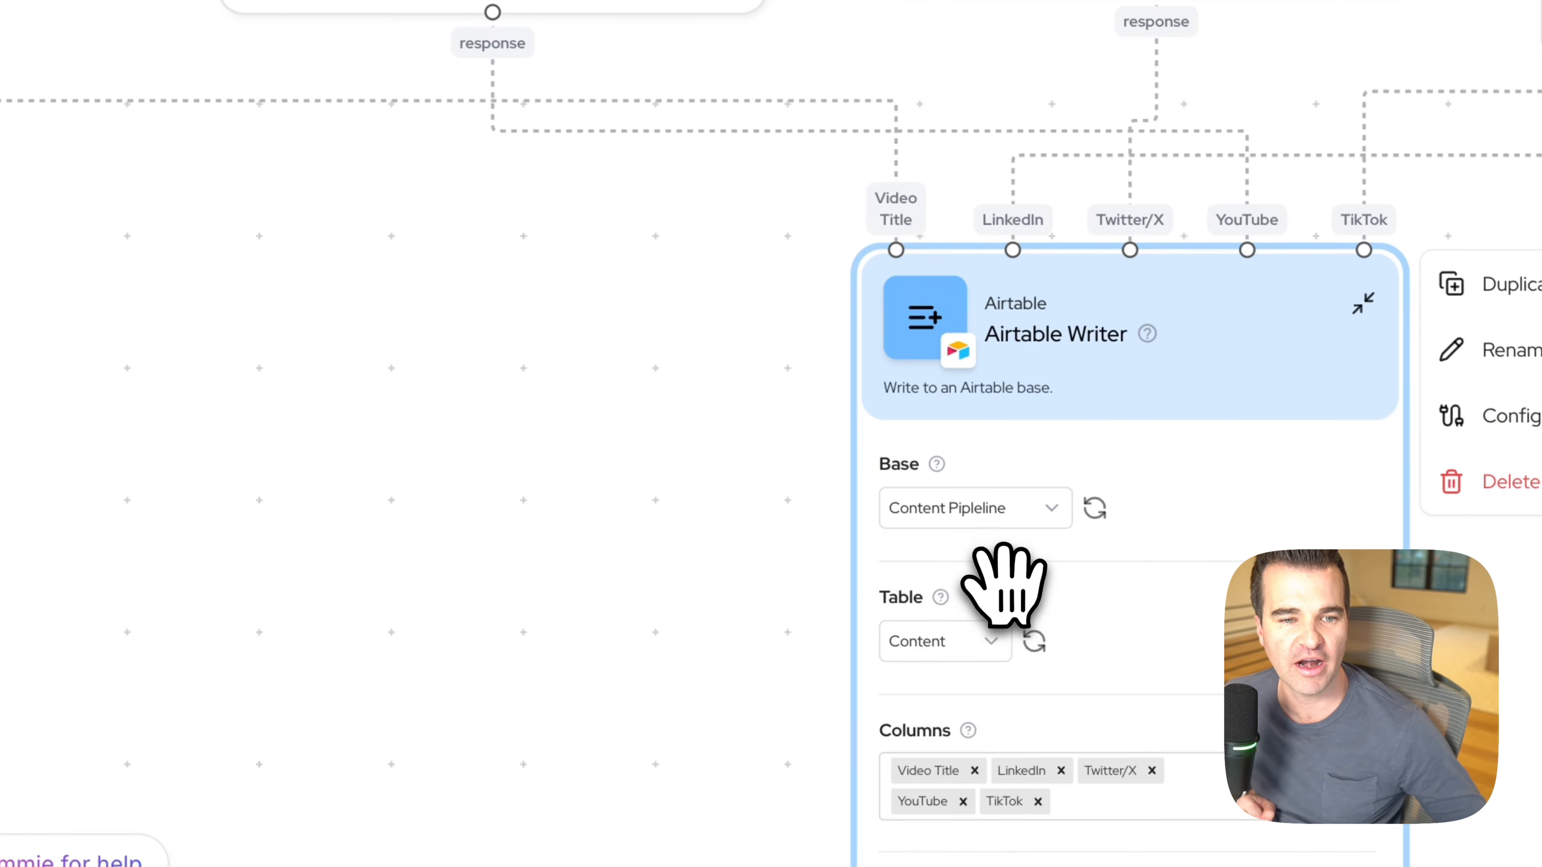
{"action": "left_click_drag", "start_coordinate": [752, 507], "coordinate": [539, 279]}
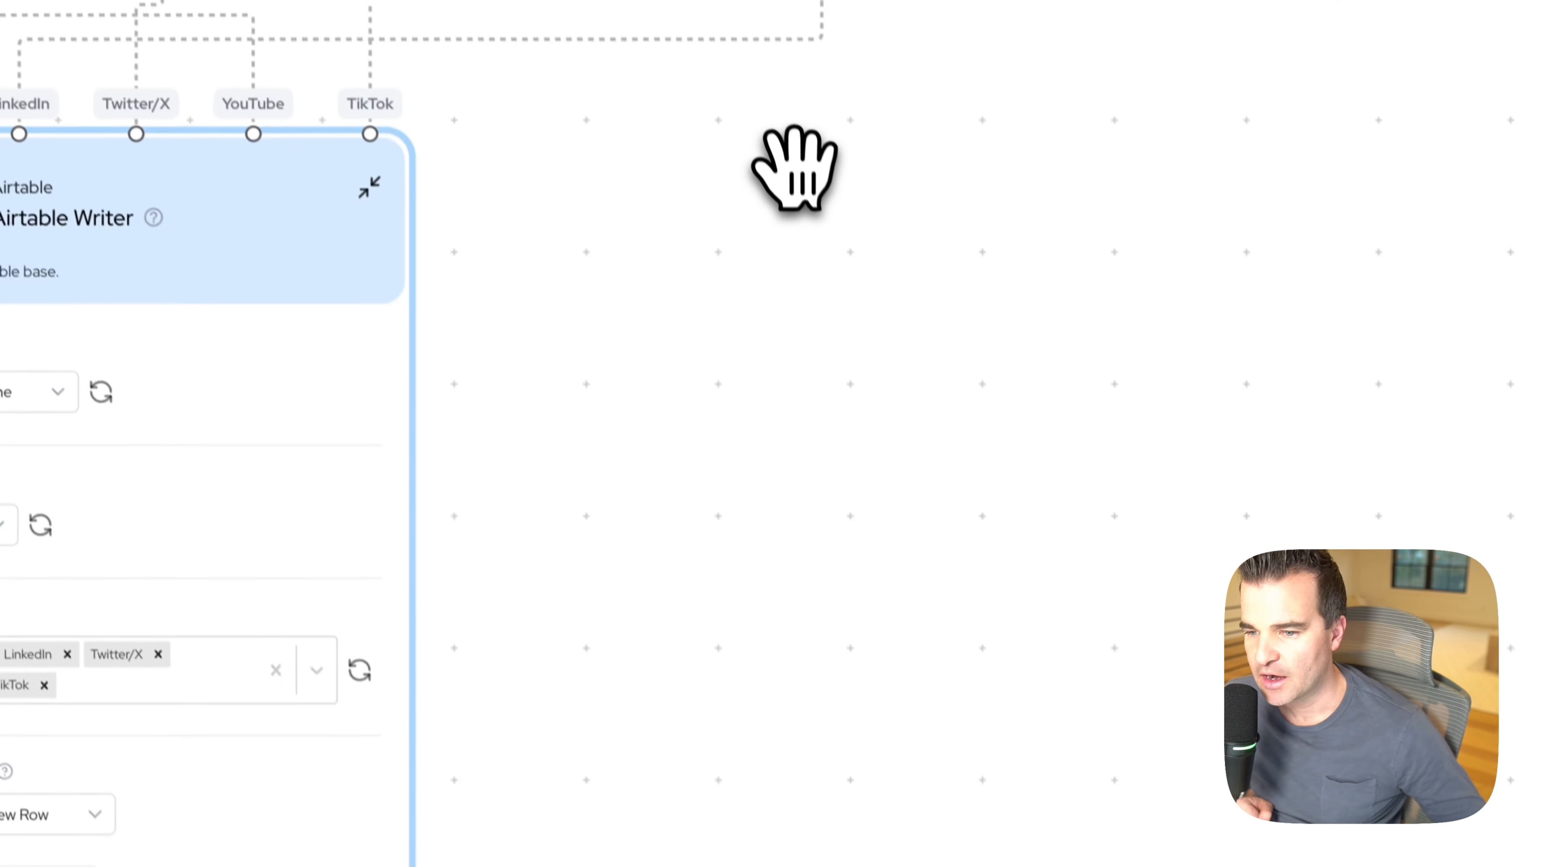
{"action": "scroll", "coordinate": [791, 165], "scroll_direction": "down", "scroll_amount": 5}
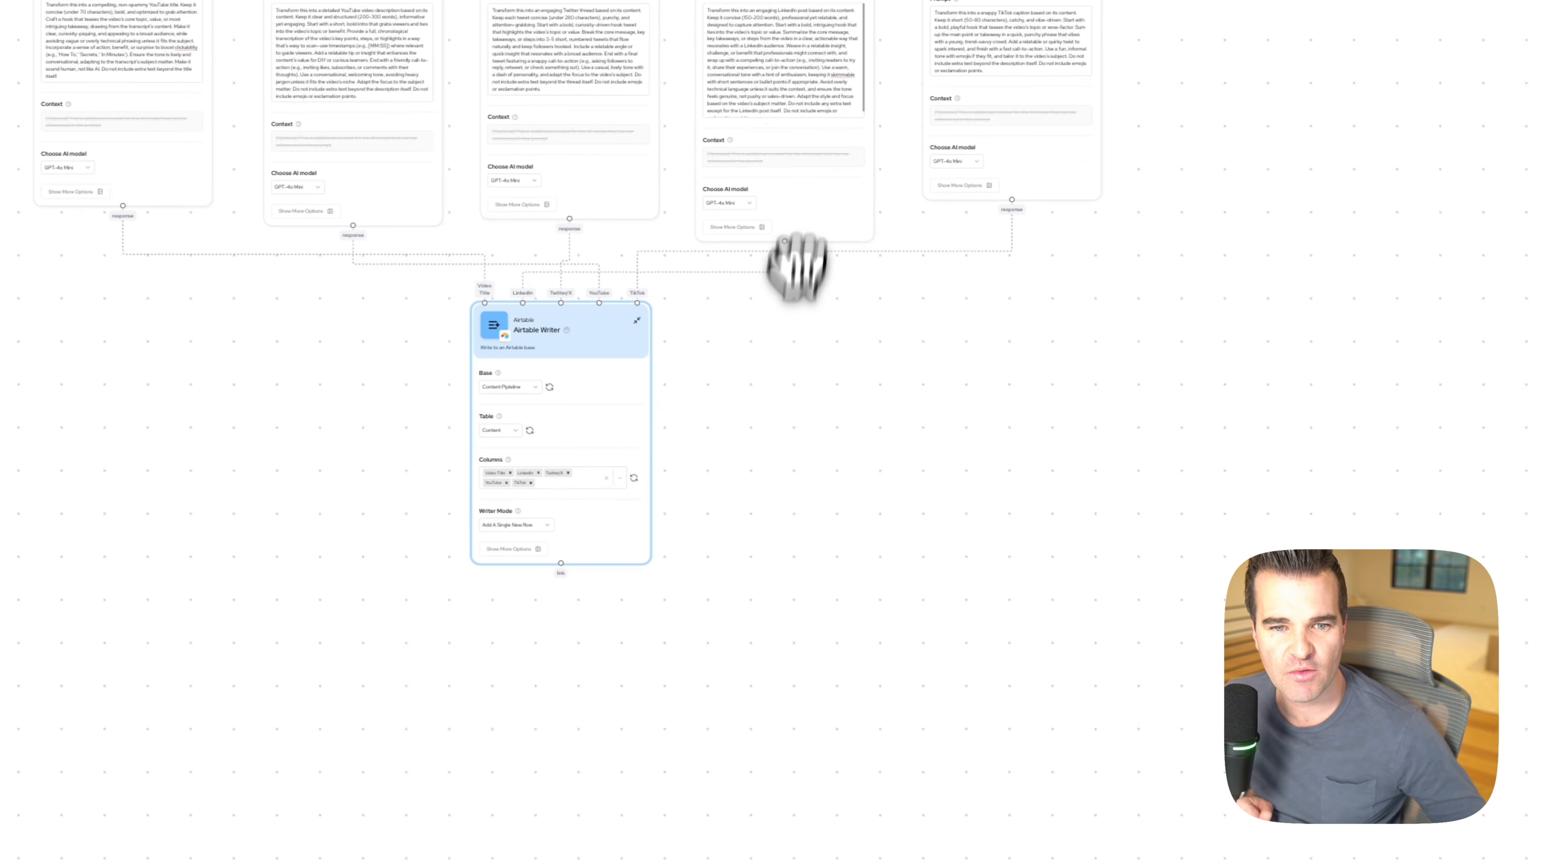
{"action": "left_click_drag", "start_coordinate": [780, 343], "coordinate": [727, 826]}
{"action": "scroll", "coordinate": [740, 495], "scroll_direction": "up", "scroll_amount": 5}
{"action": "left_click_drag", "start_coordinate": [634, 60], "coordinate": [417, 503]}
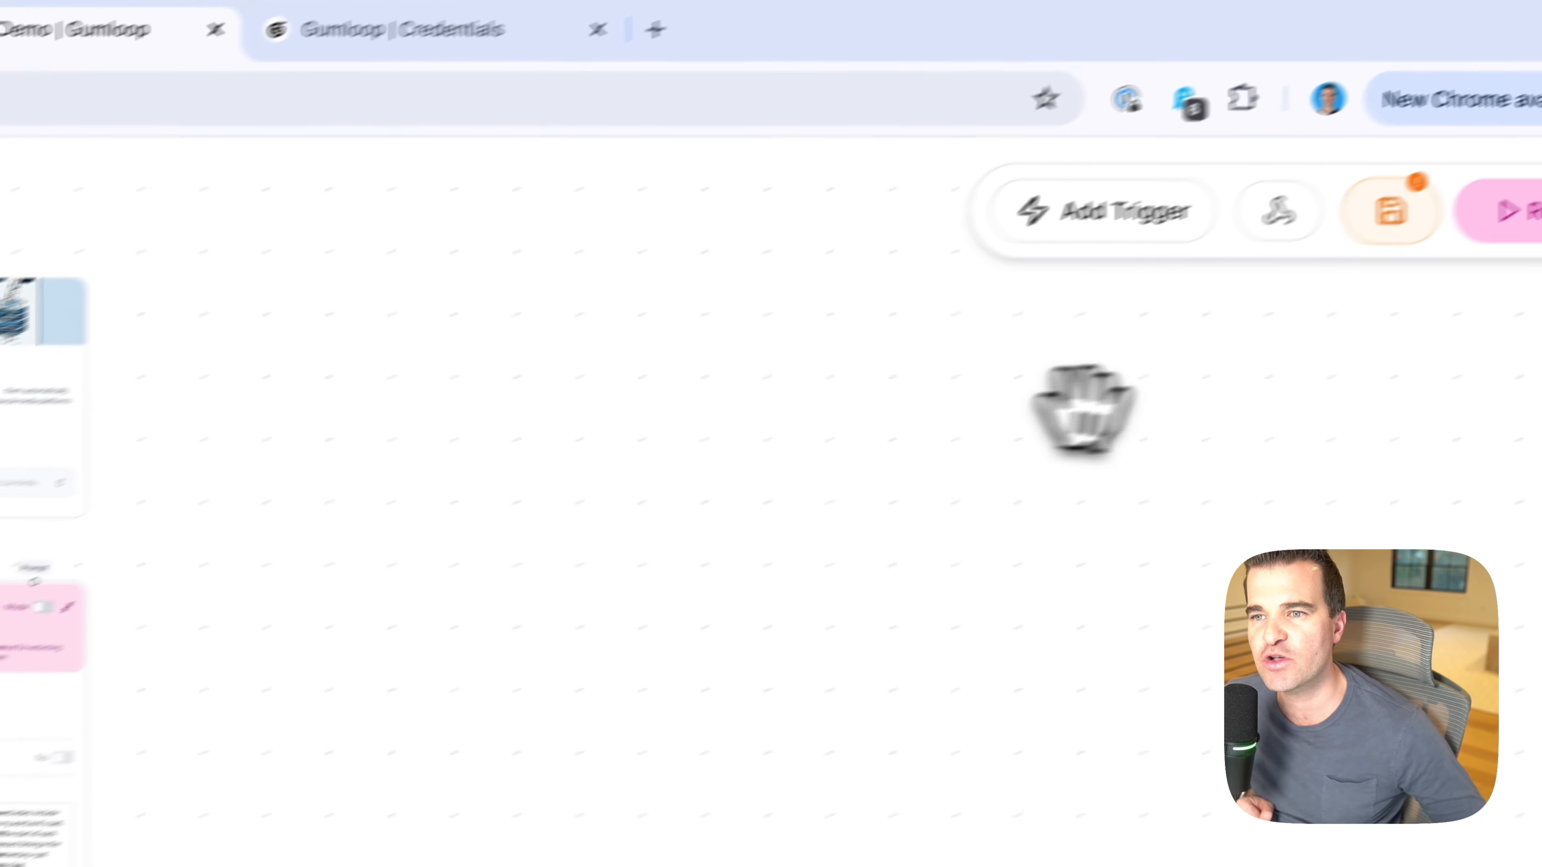
{"action": "left_click", "coordinate": [1390, 212]}
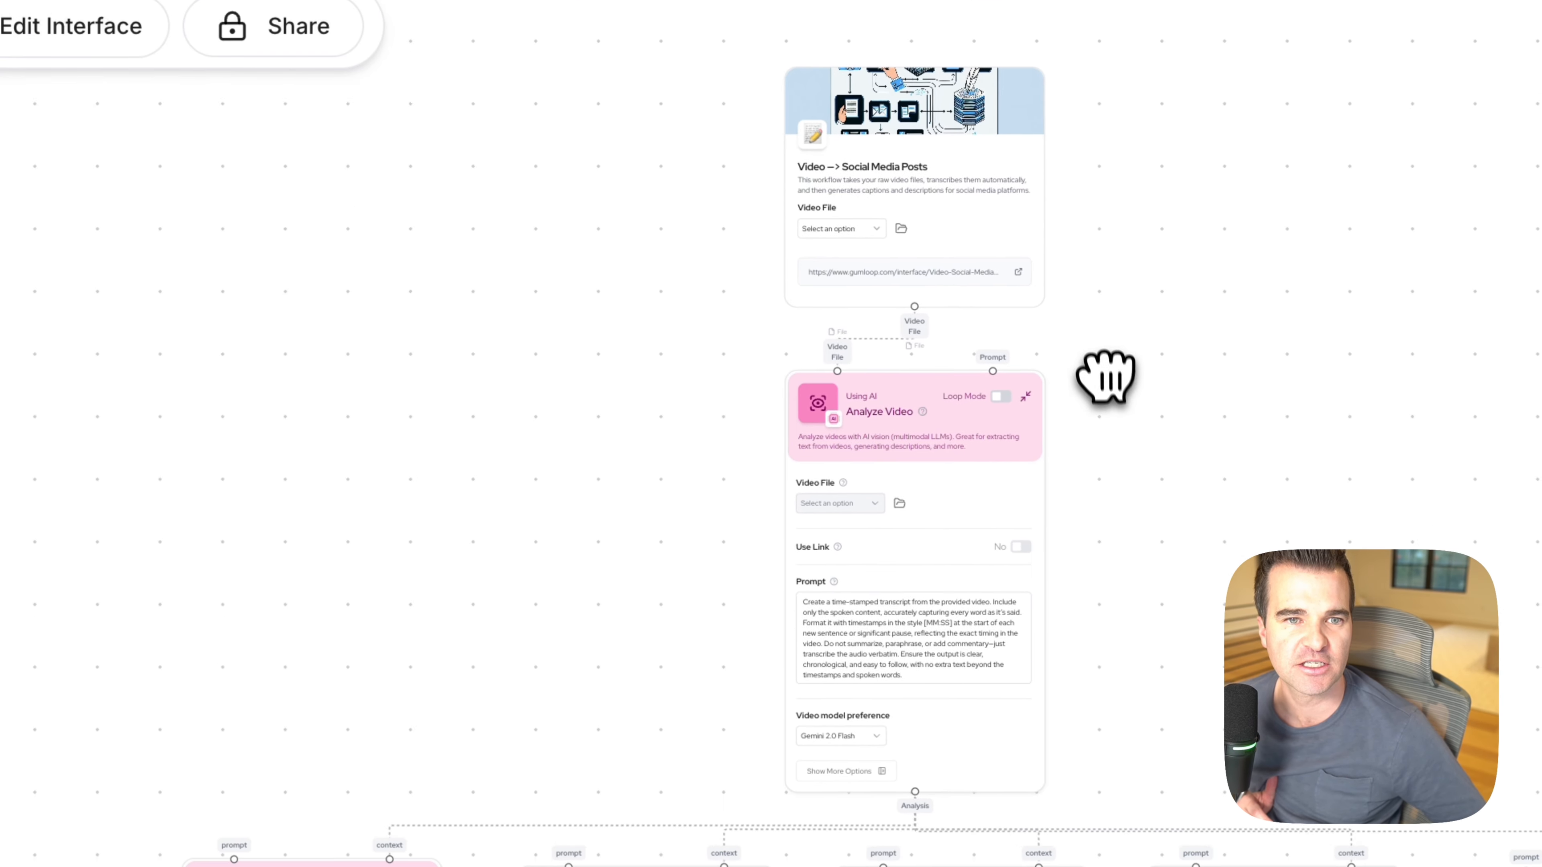
{"action": "left_click_drag", "start_coordinate": [1106, 377], "coordinate": [1112, 356]}
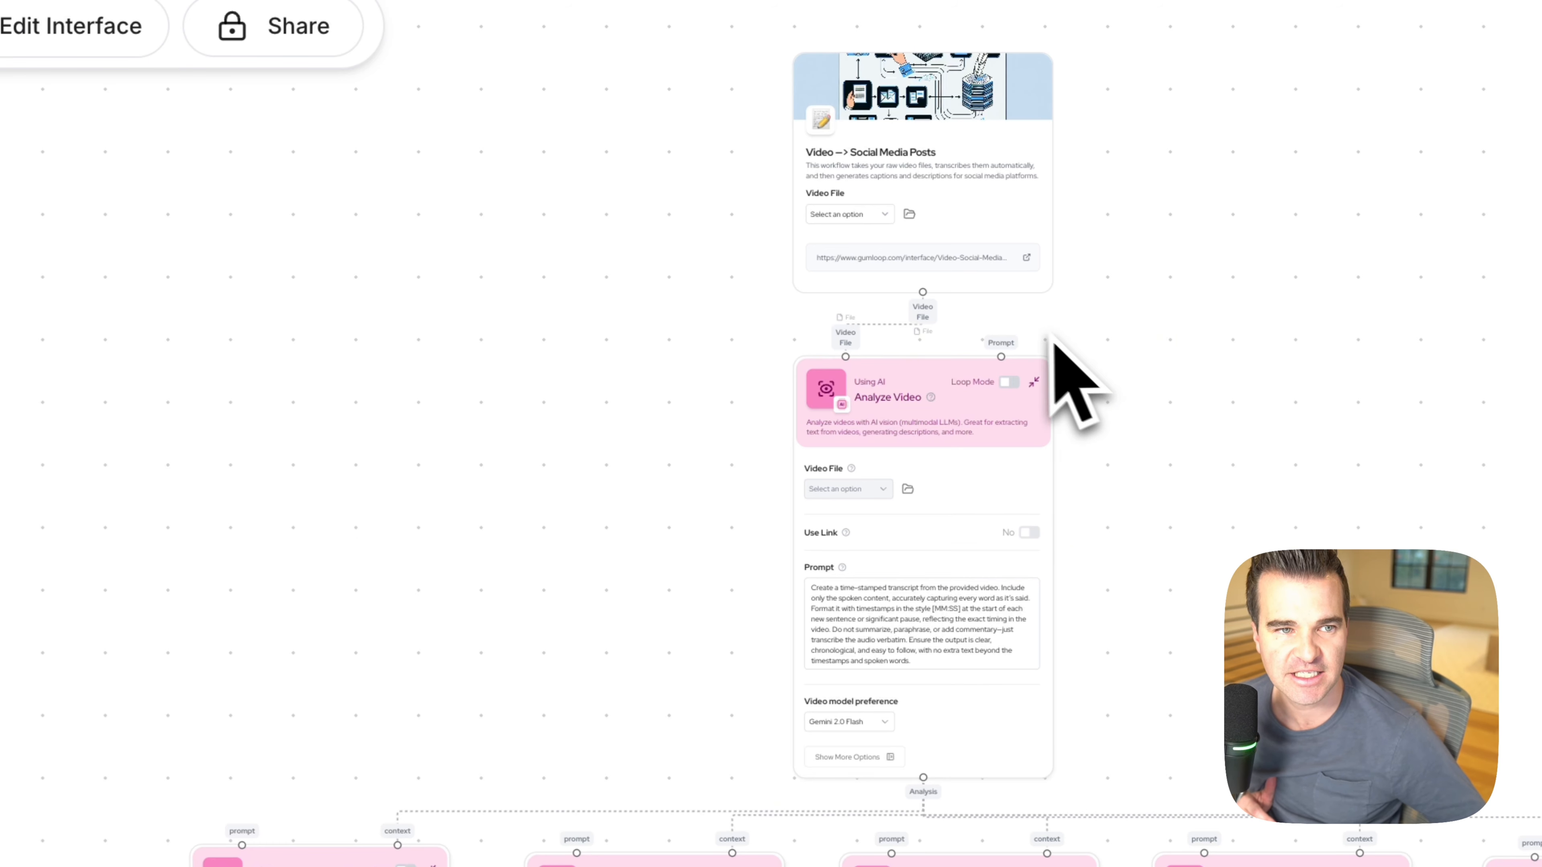
{"action": "left_click_drag", "start_coordinate": [733, 281], "coordinate": [729, 565]}
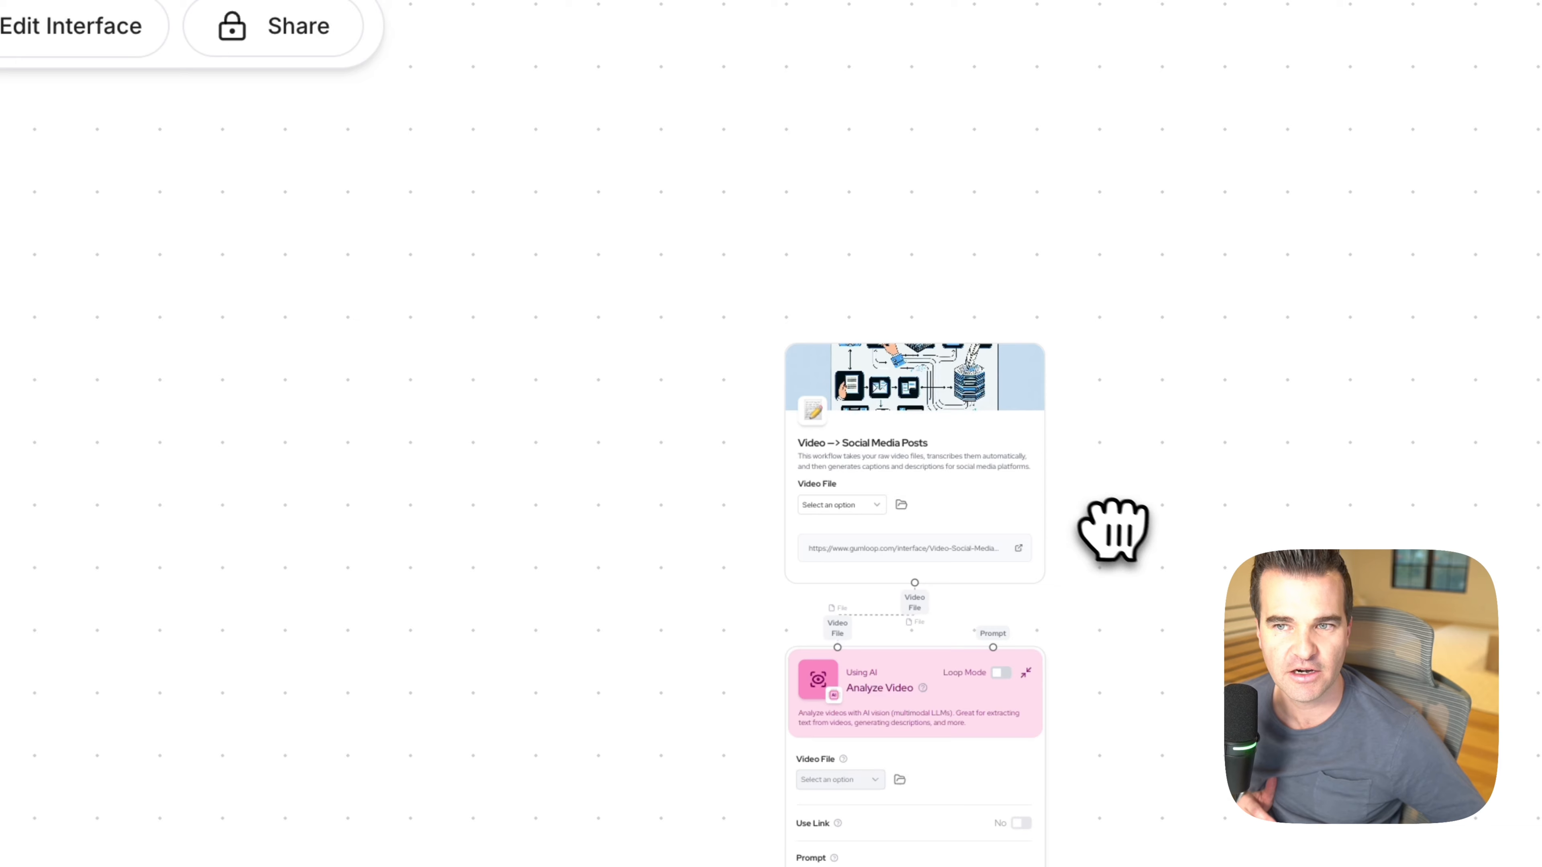
{"action": "left_click_drag", "start_coordinate": [1109, 527], "coordinate": [1126, 716]}
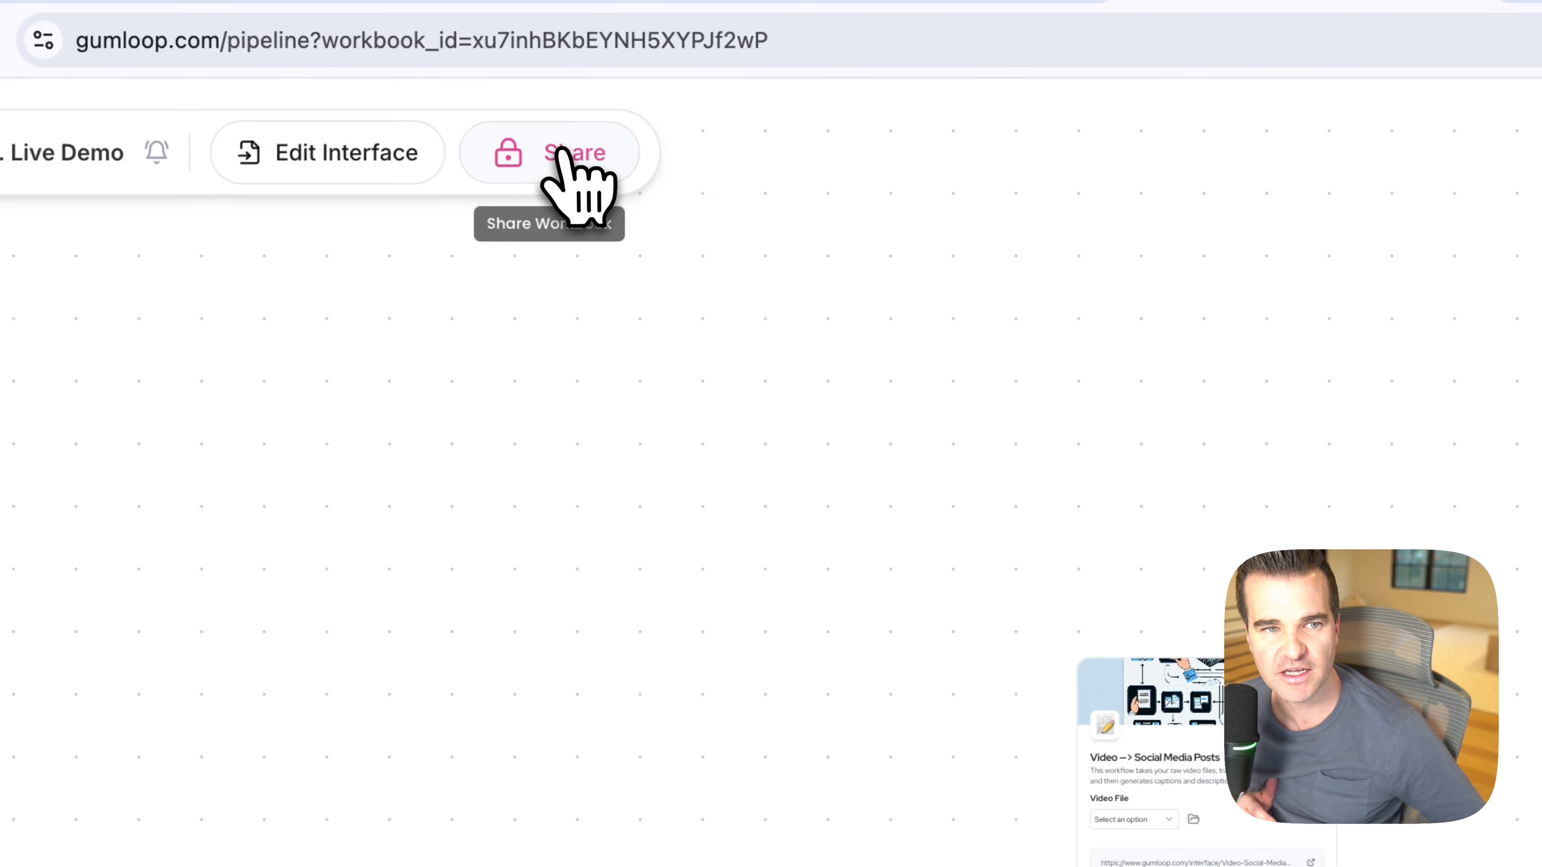
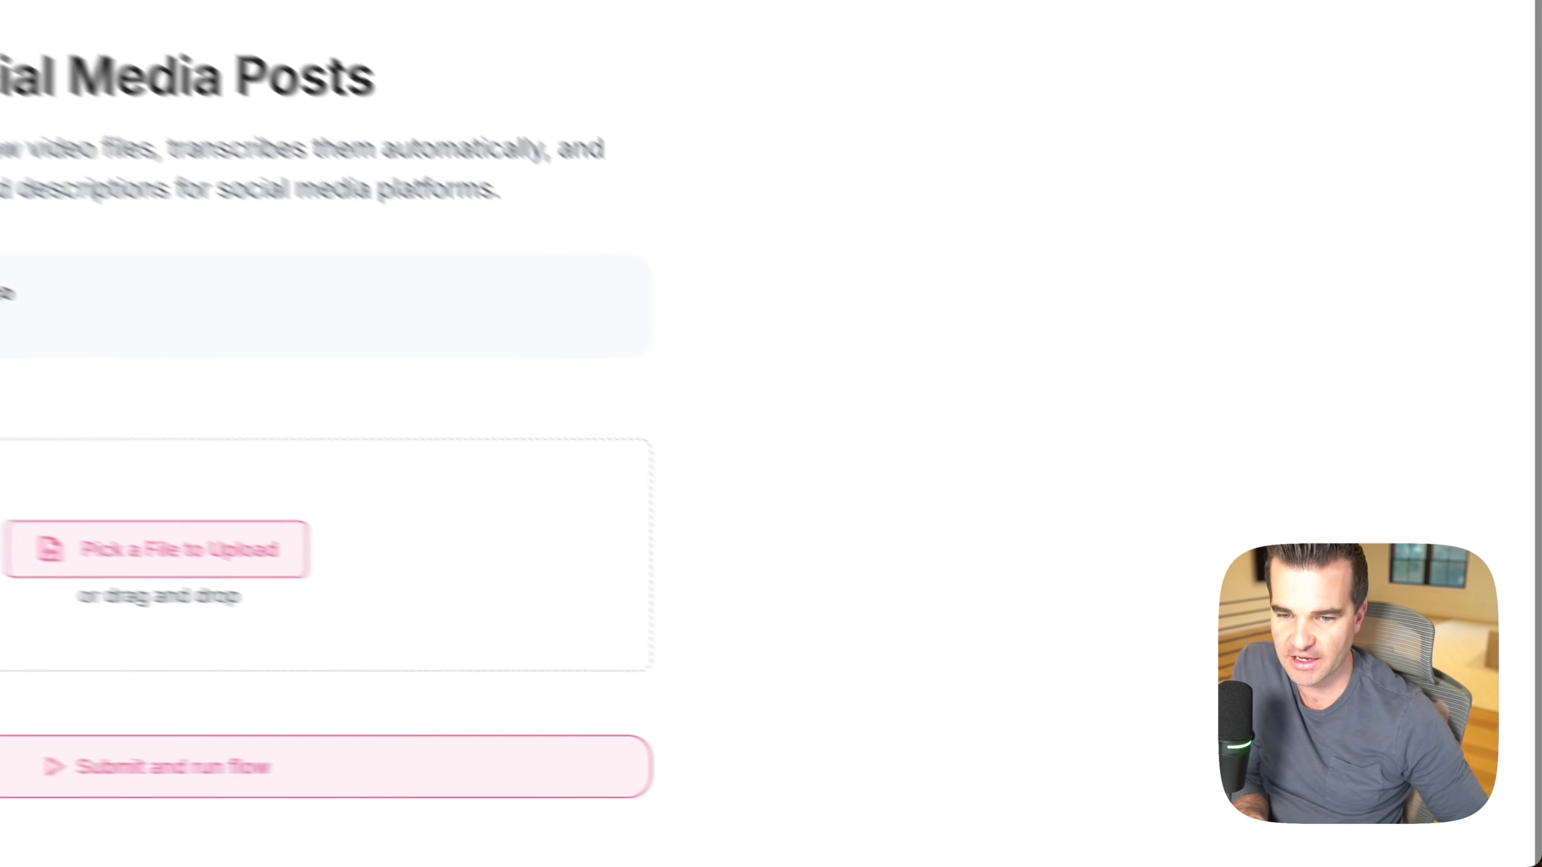
Step: Upload Calendar Agent Demo TT.mp4 as the Video File in the Video —> Social Media Posts form
{"action": "left_click_drag", "start_coordinate": [1539, 684], "coordinate": [1116, 684]}
{"action": "left_click_drag", "start_coordinate": [704, 509], "coordinate": [285, 496]}
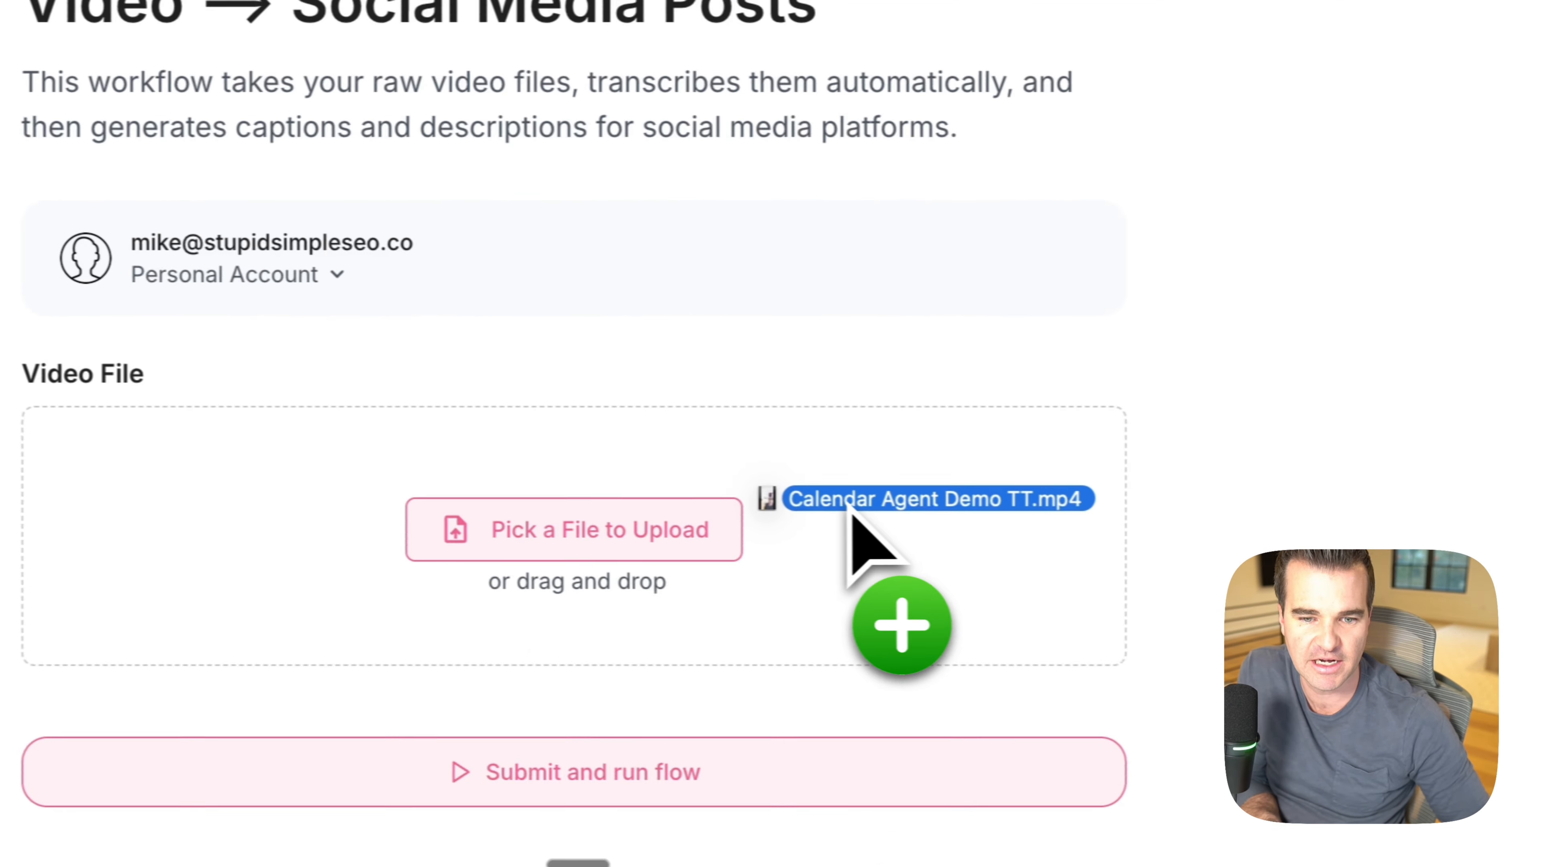
{"action": "left_click_drag", "start_coordinate": [850, 507], "coordinate": [838, 511]}
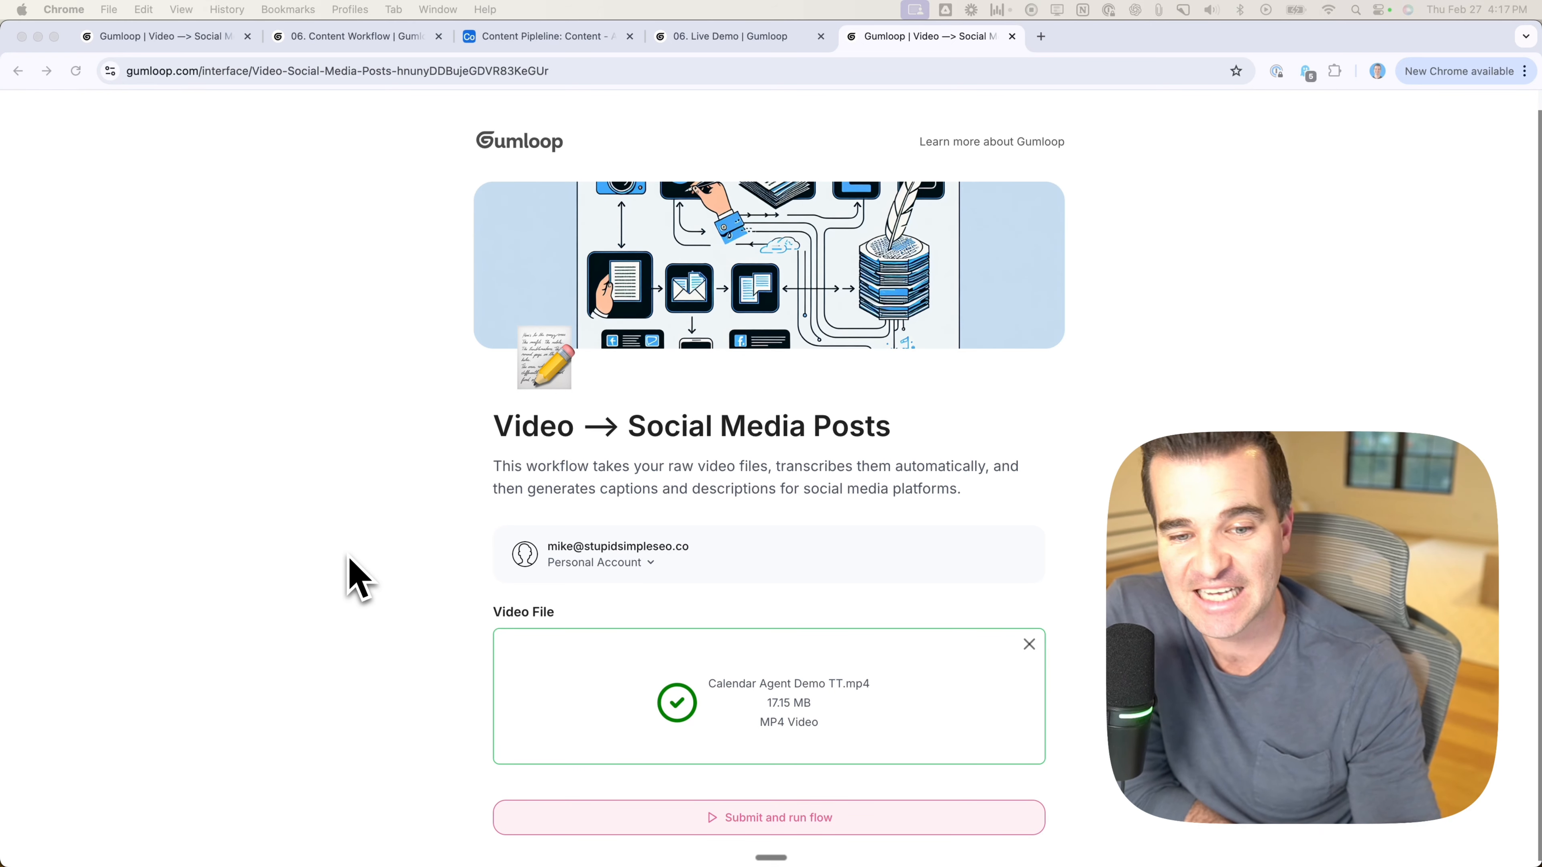
{"action": "scroll", "coordinate": [349, 558], "scroll_direction": "down", "scroll_amount": 1}
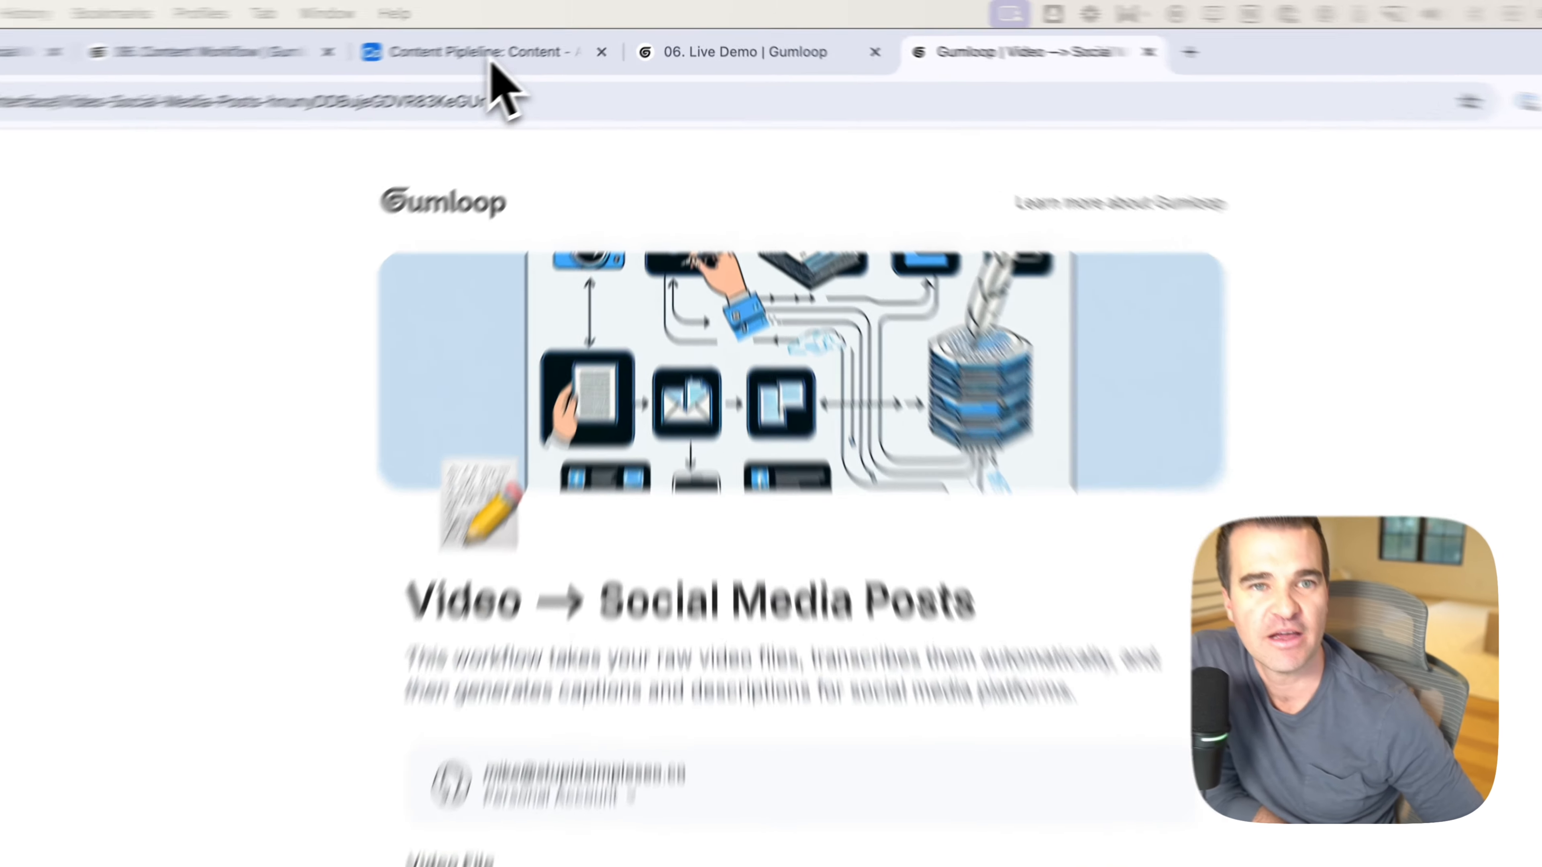
Step: Place the Airtable Content Pipleline browser tab beside the form's tab, then return to the form and submit it to run the flow
{"action": "left_click_drag", "start_coordinate": [559, 37], "coordinate": [724, 40]}
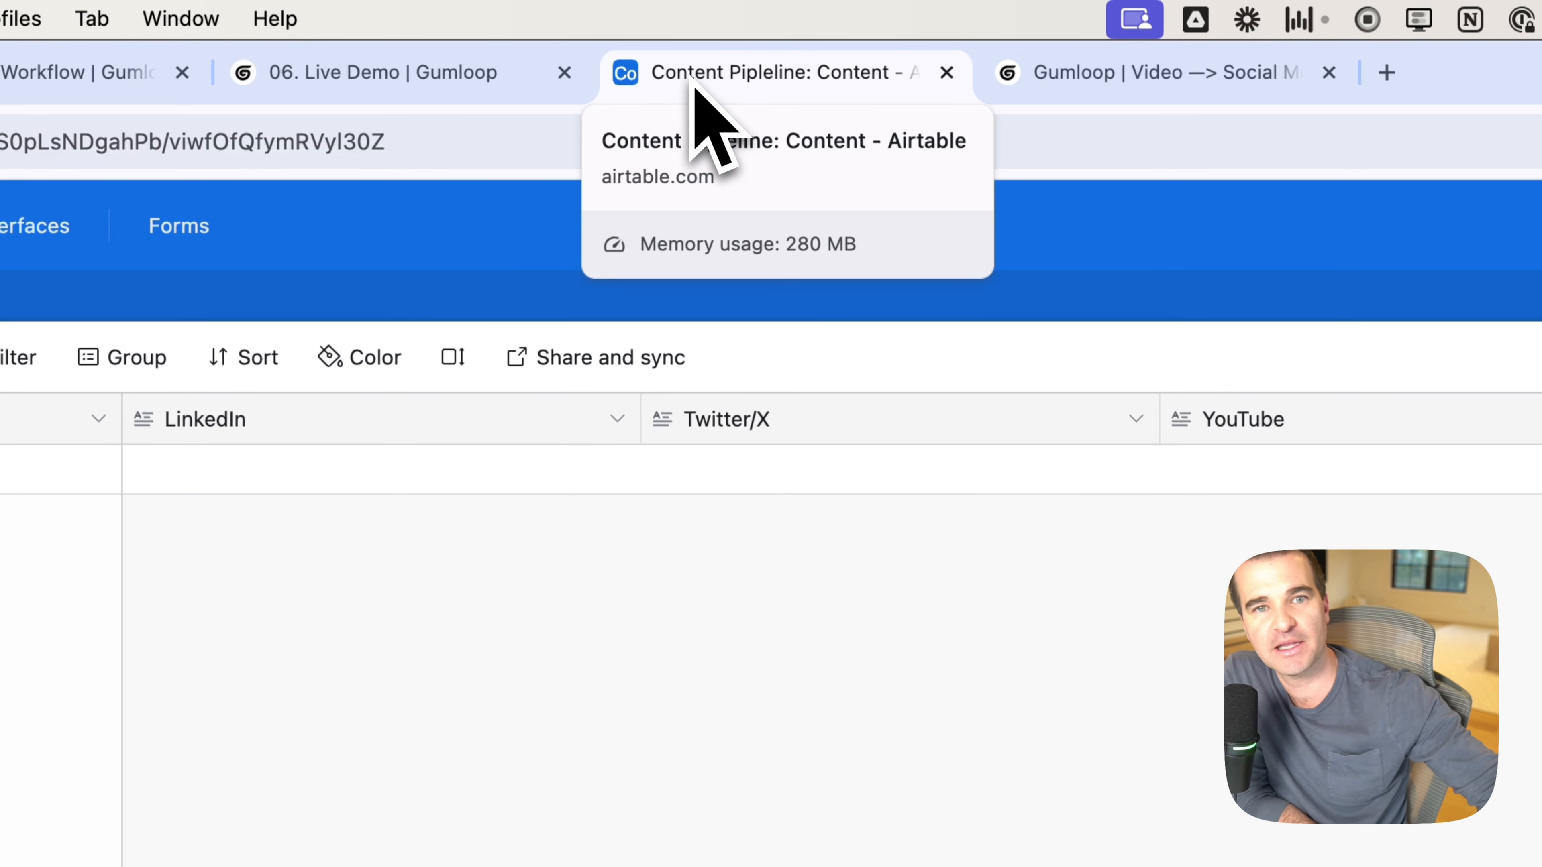
{"action": "left_click", "coordinate": [1129, 72]}
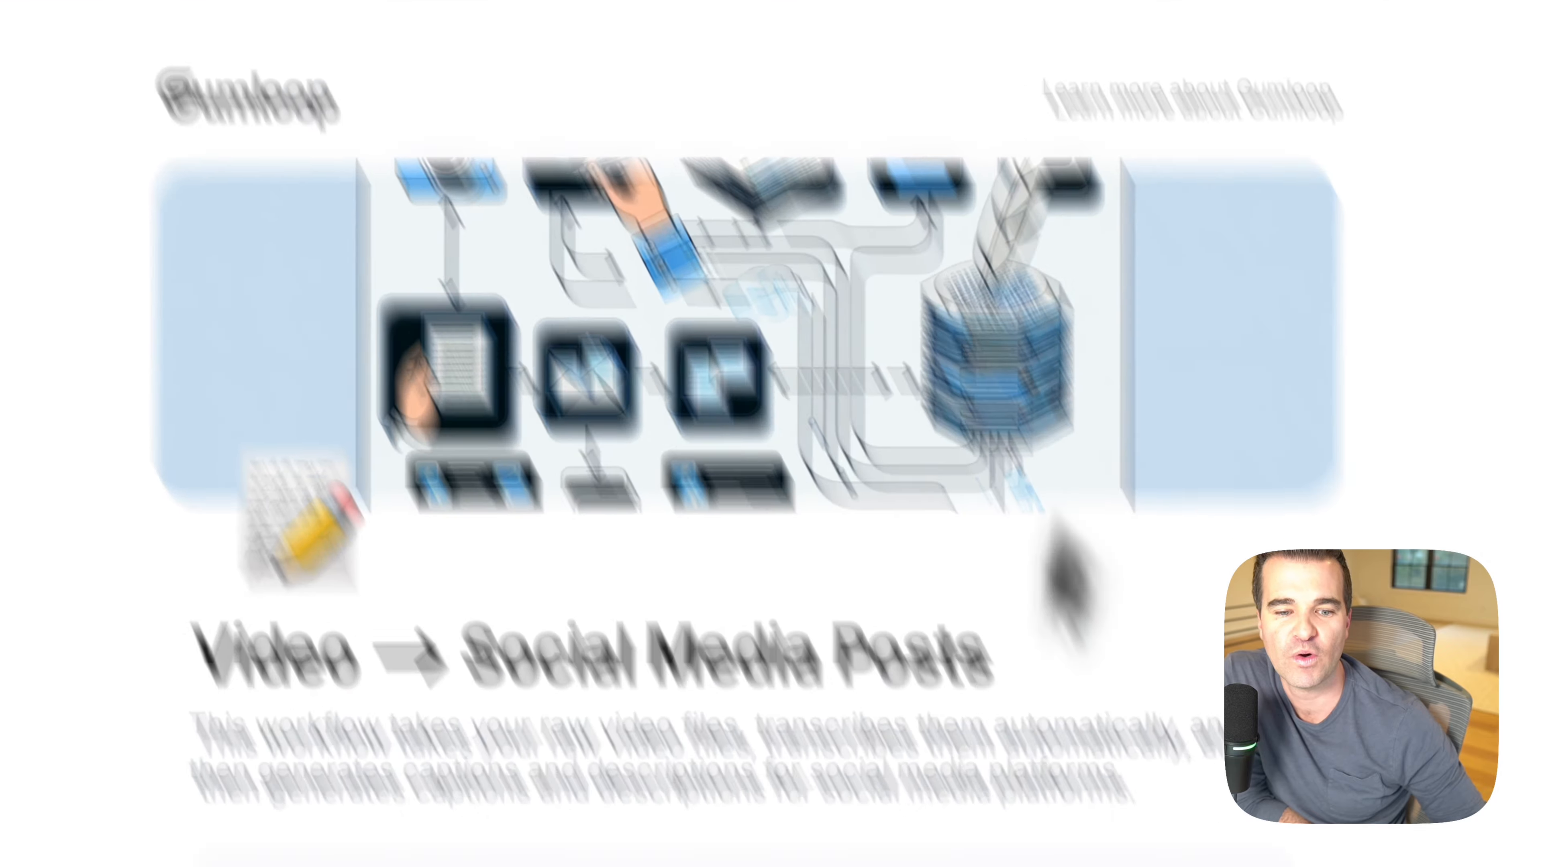
{"action": "left_click", "coordinate": [782, 862]}
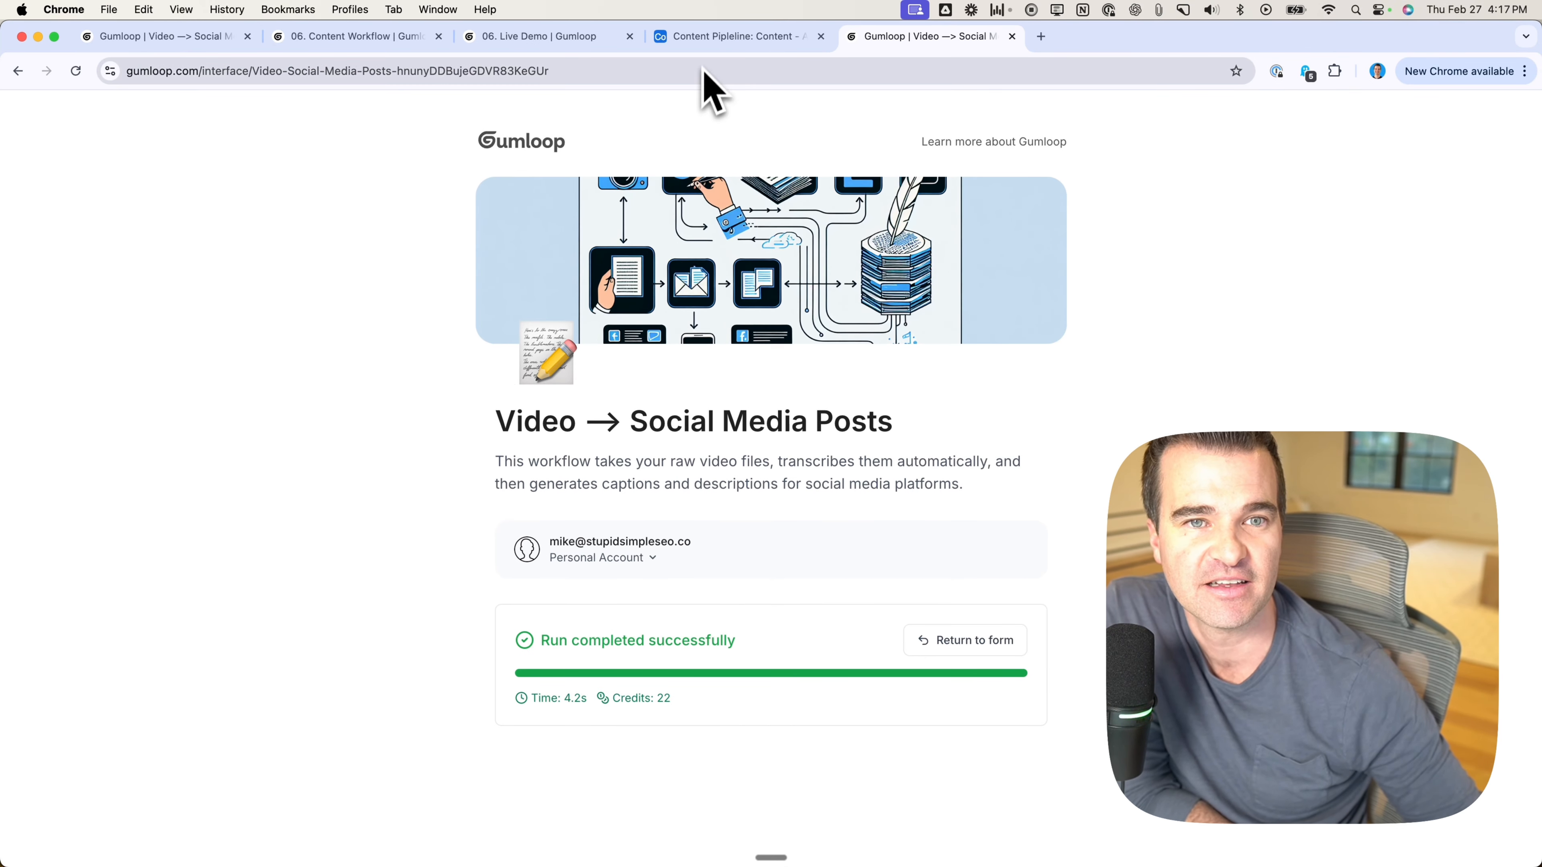
Step: Switch to the Airtable Content table and read the generated LinkedIn post in full in its expanded cell
{"action": "left_click", "coordinate": [692, 37]}
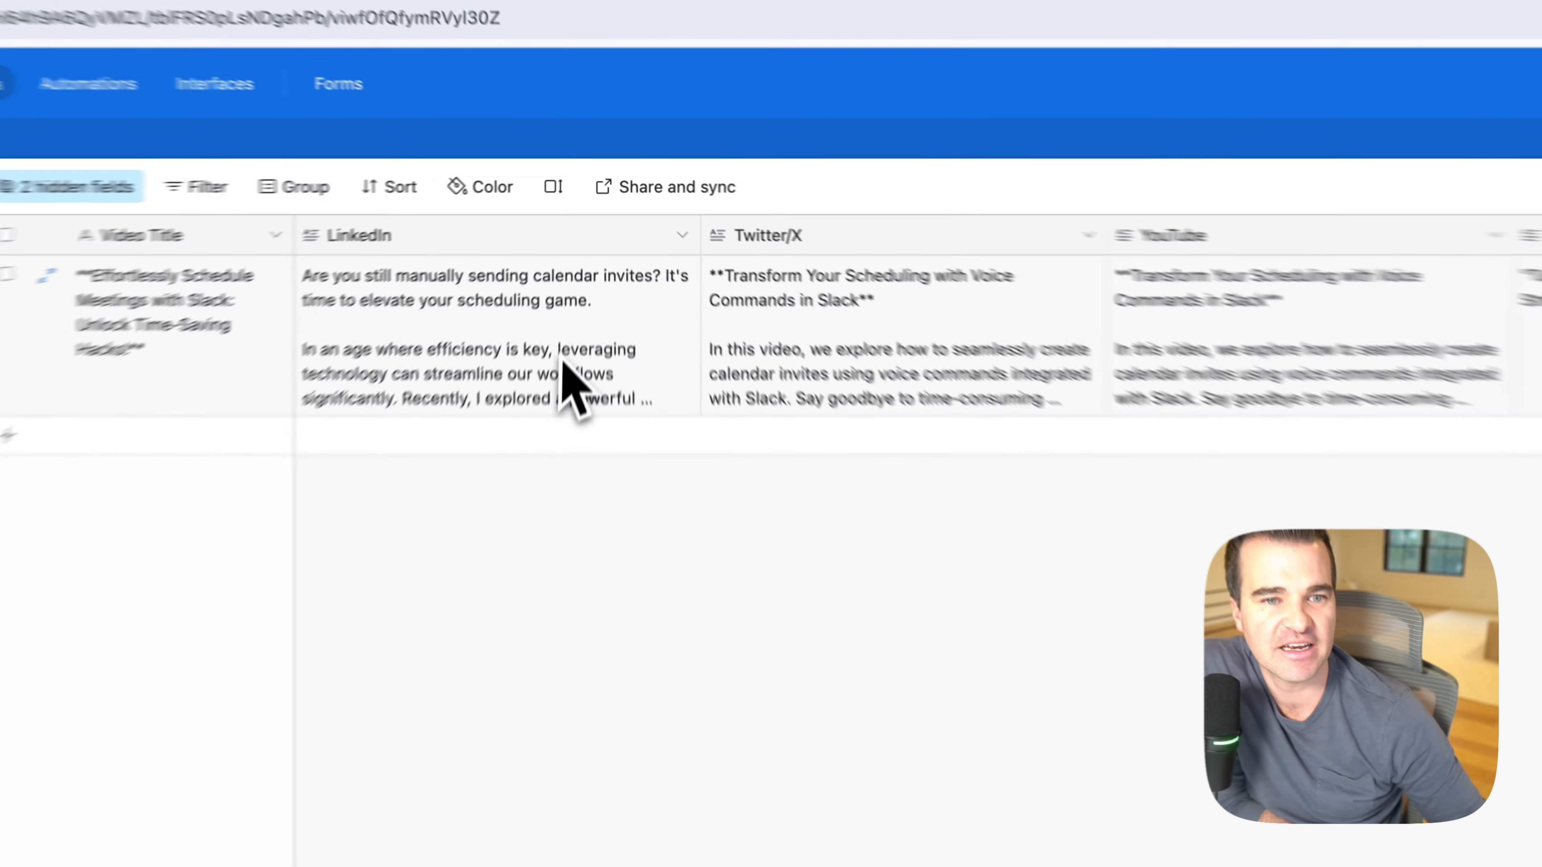
{"action": "left_click", "coordinate": [607, 291]}
{"action": "left_click", "coordinate": [707, 304]}
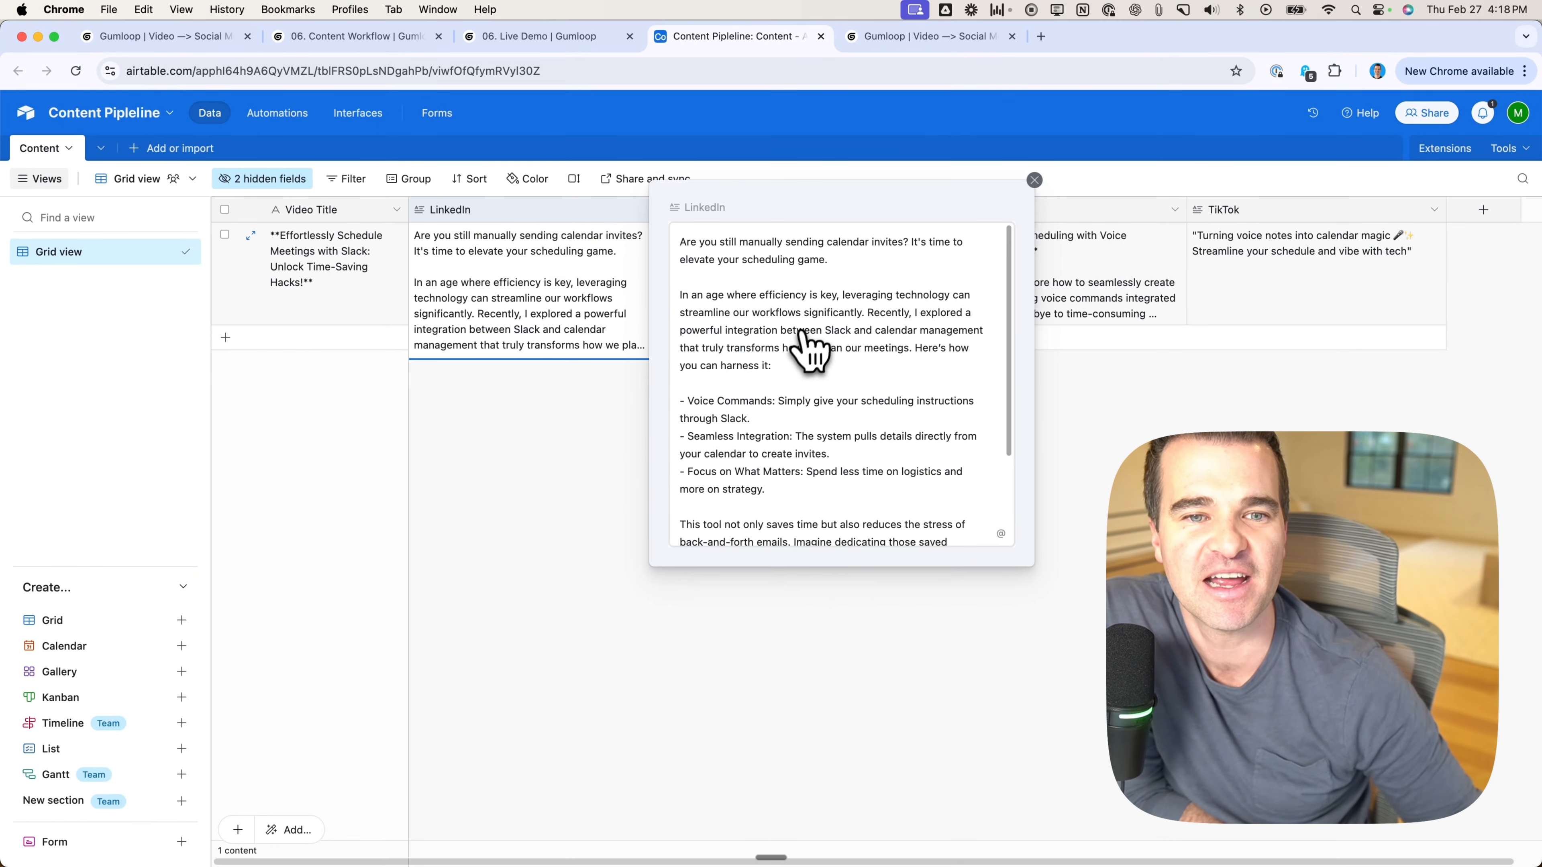
{"action": "scroll", "coordinate": [798, 352], "scroll_direction": "down", "scroll_amount": 2}
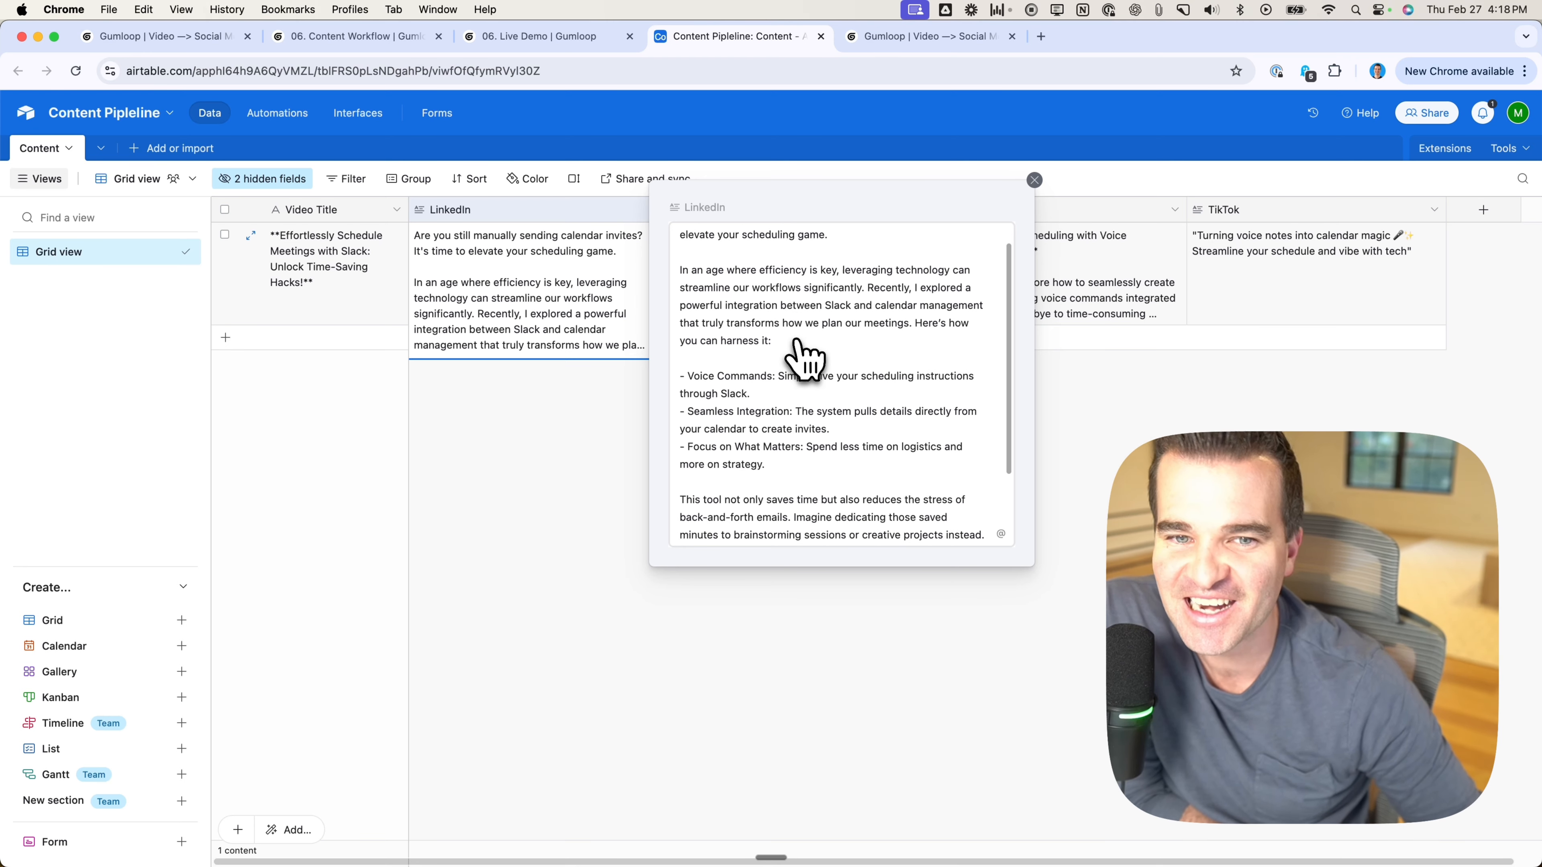
{"action": "scroll", "coordinate": [799, 352], "scroll_direction": "down", "scroll_amount": 3}
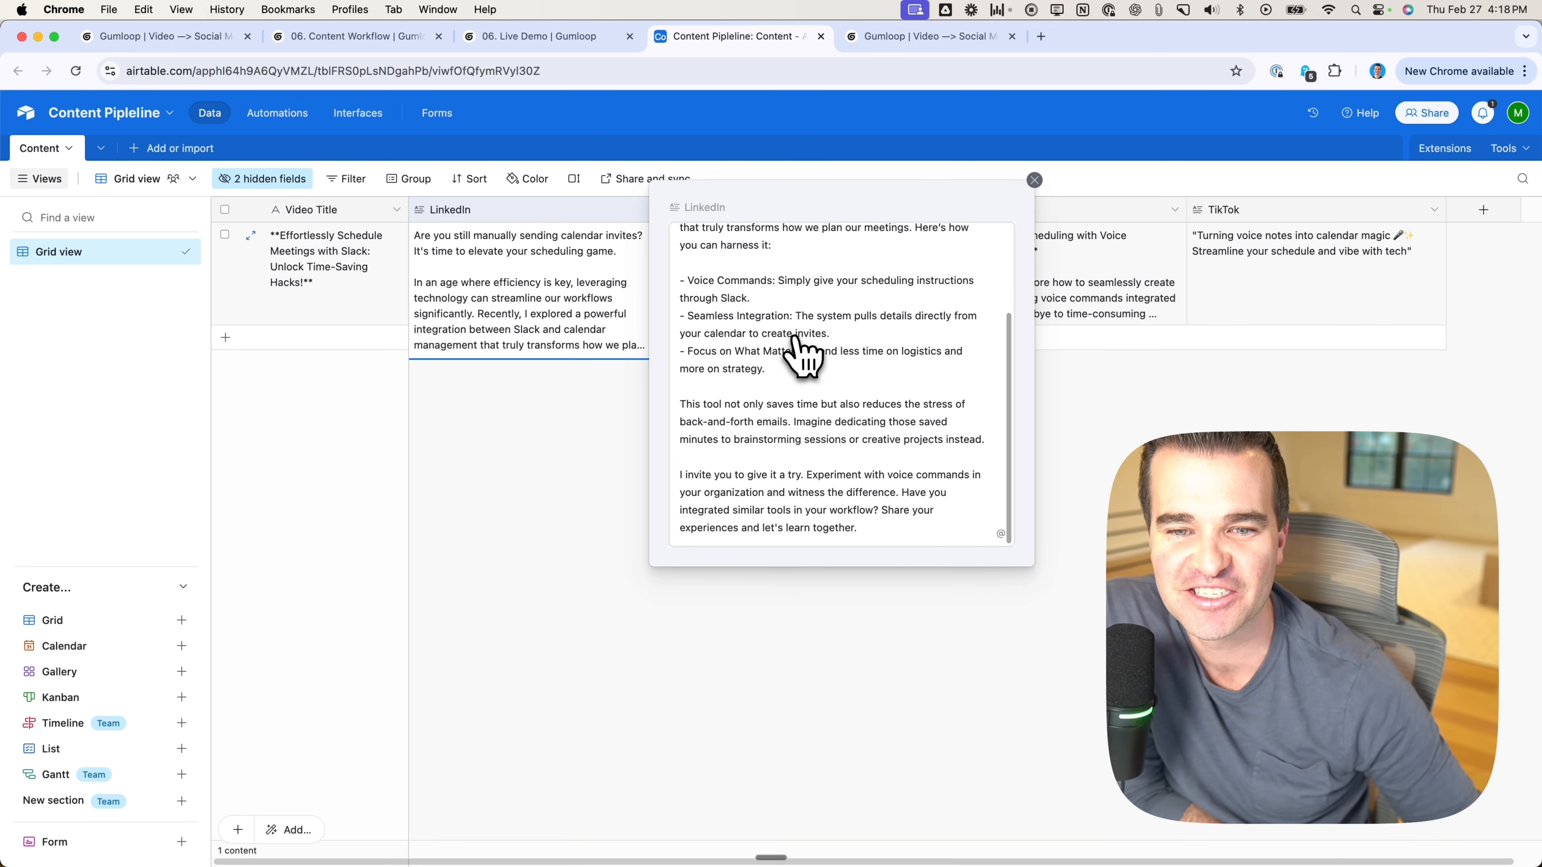
{"action": "scroll", "coordinate": [798, 354], "scroll_direction": "up", "scroll_amount": 5}
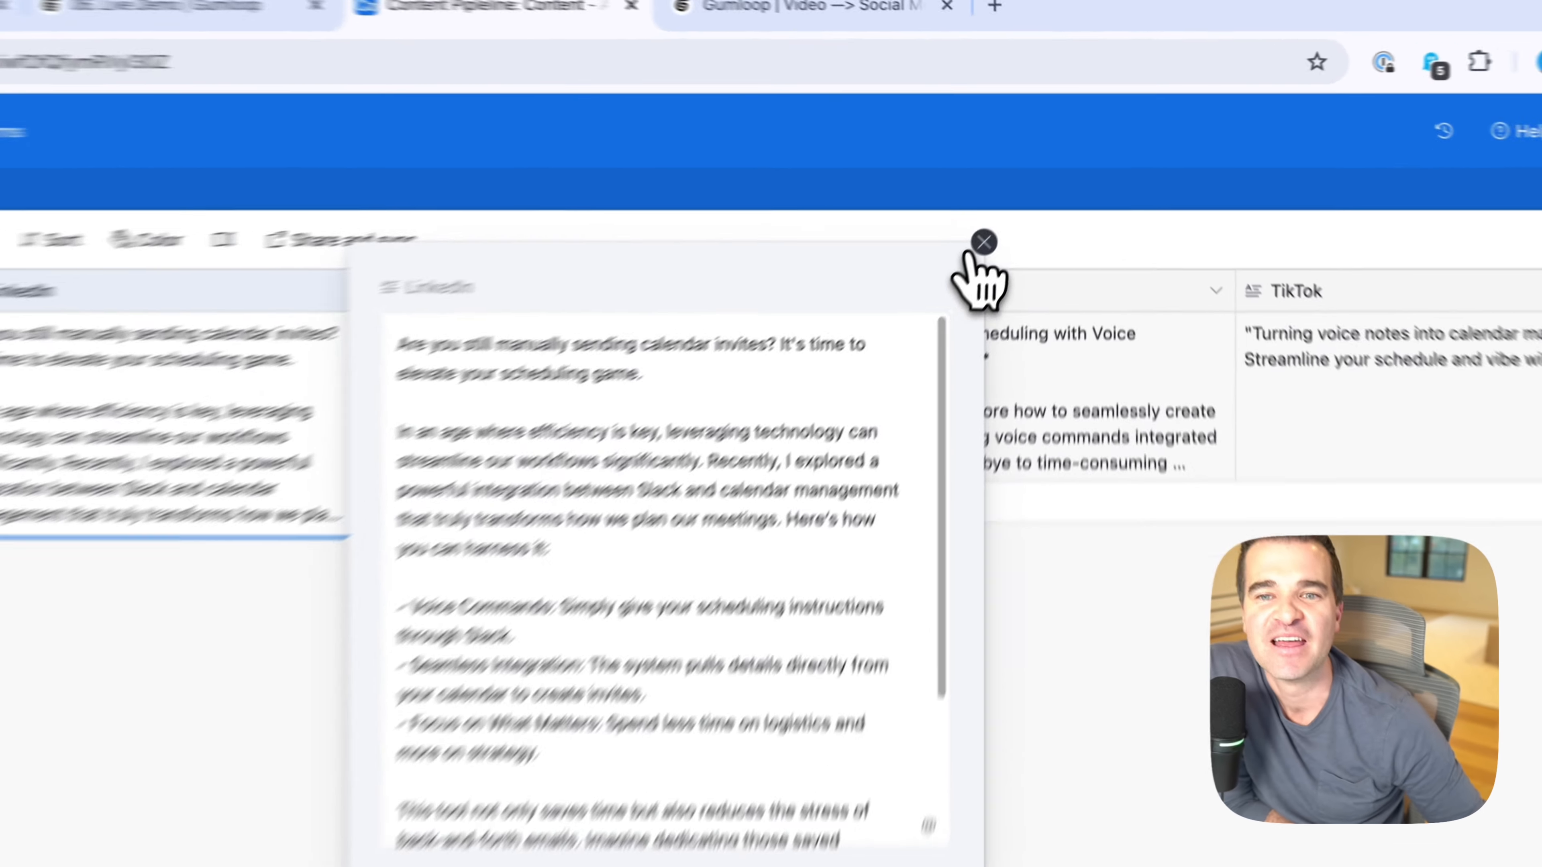
Step: Close the expanded LinkedIn post and read the generated Twitter/X text in full in its expanded cell
{"action": "left_click", "coordinate": [1034, 180]}
{"action": "left_click", "coordinate": [698, 410]}
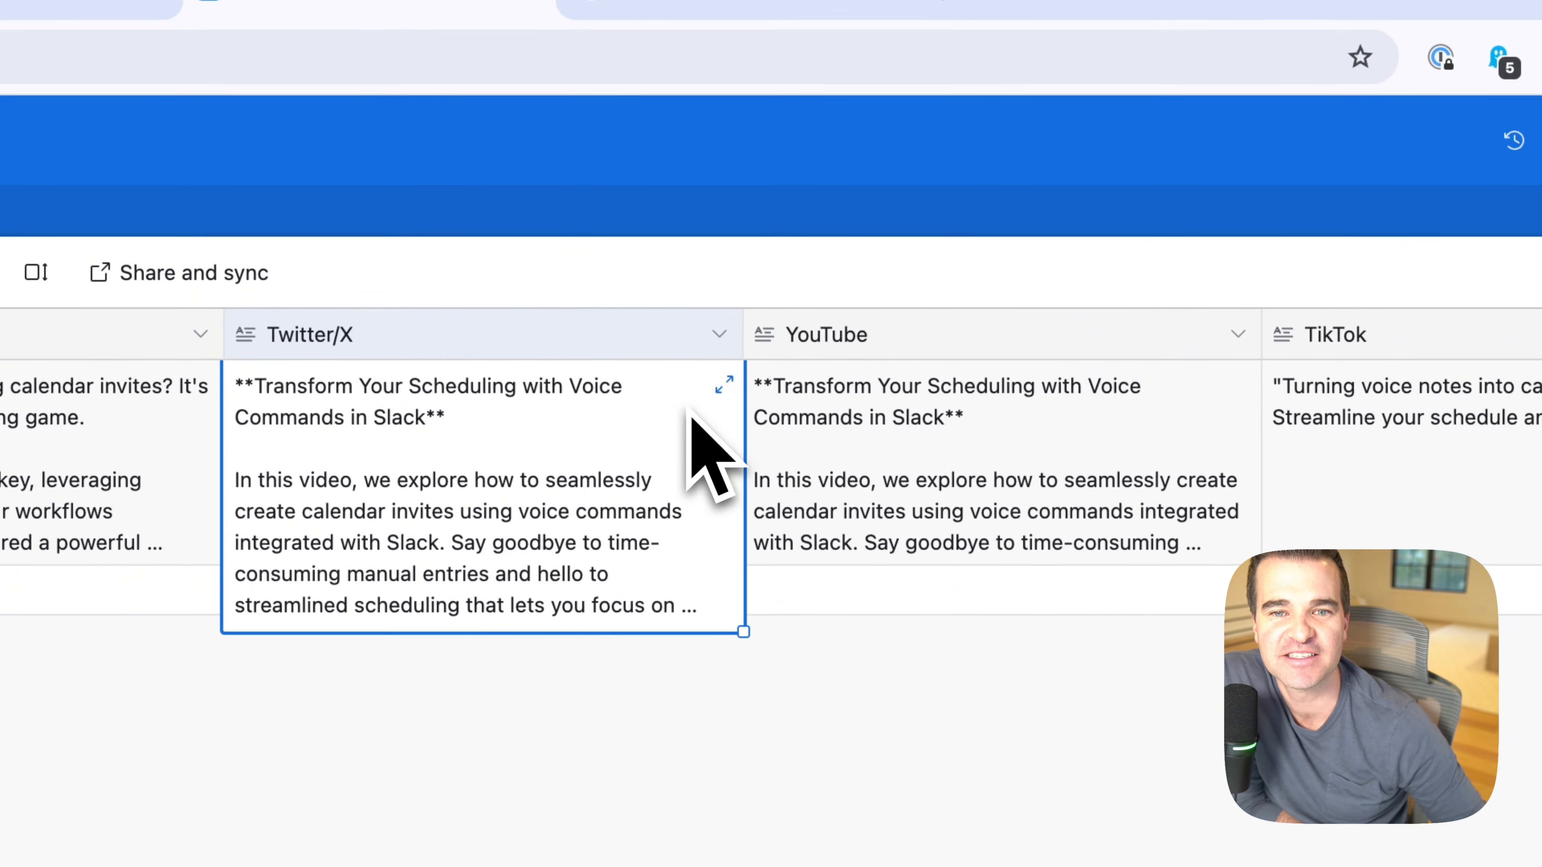
{"action": "left_click", "coordinate": [724, 385]}
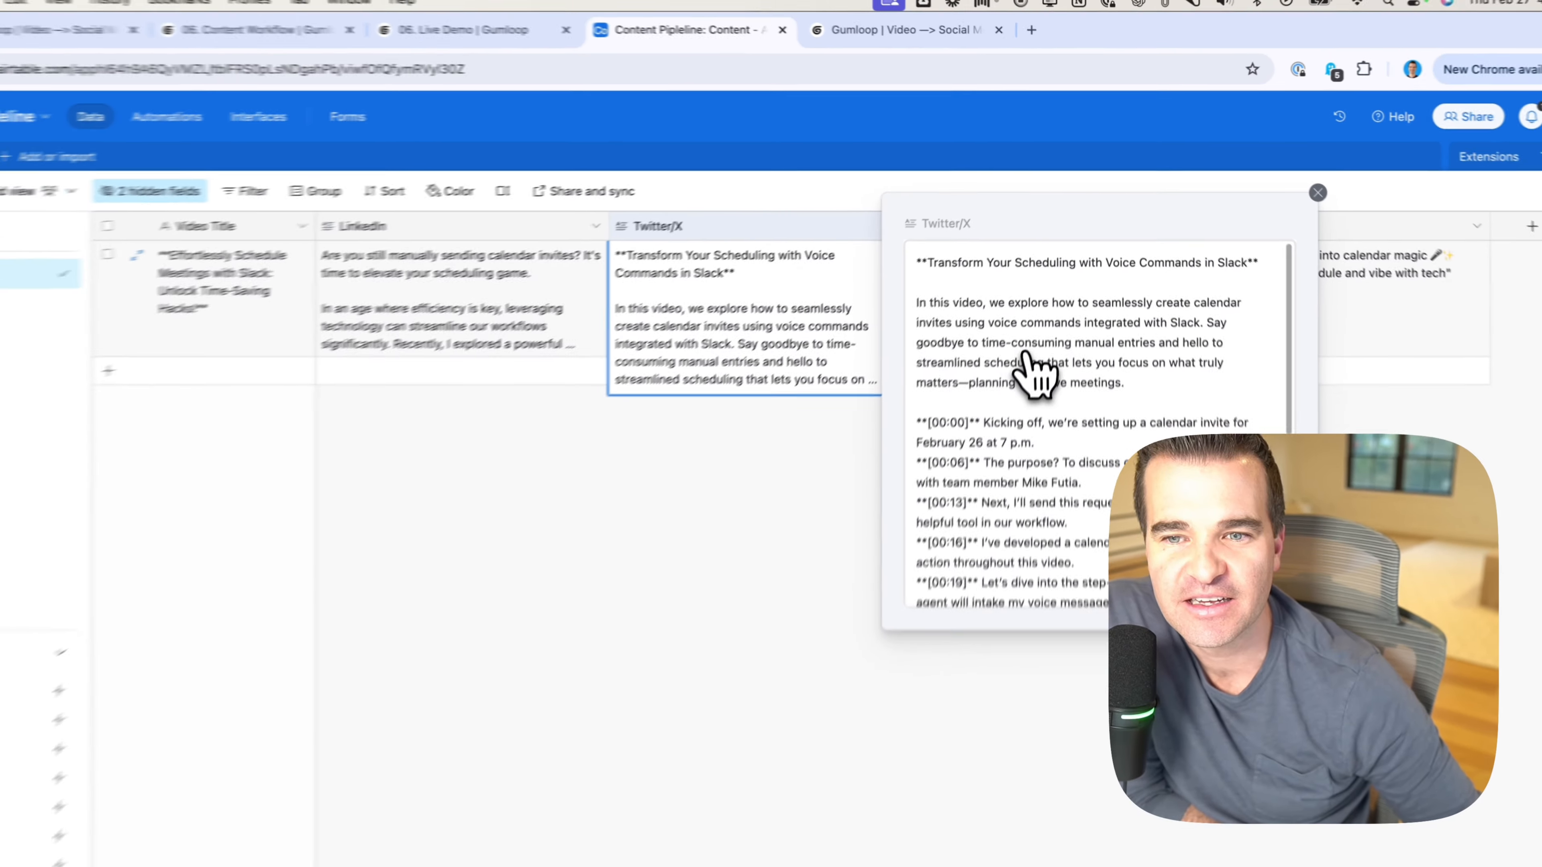
{"action": "scroll", "coordinate": [1026, 601], "scroll_direction": "down", "scroll_amount": 5}
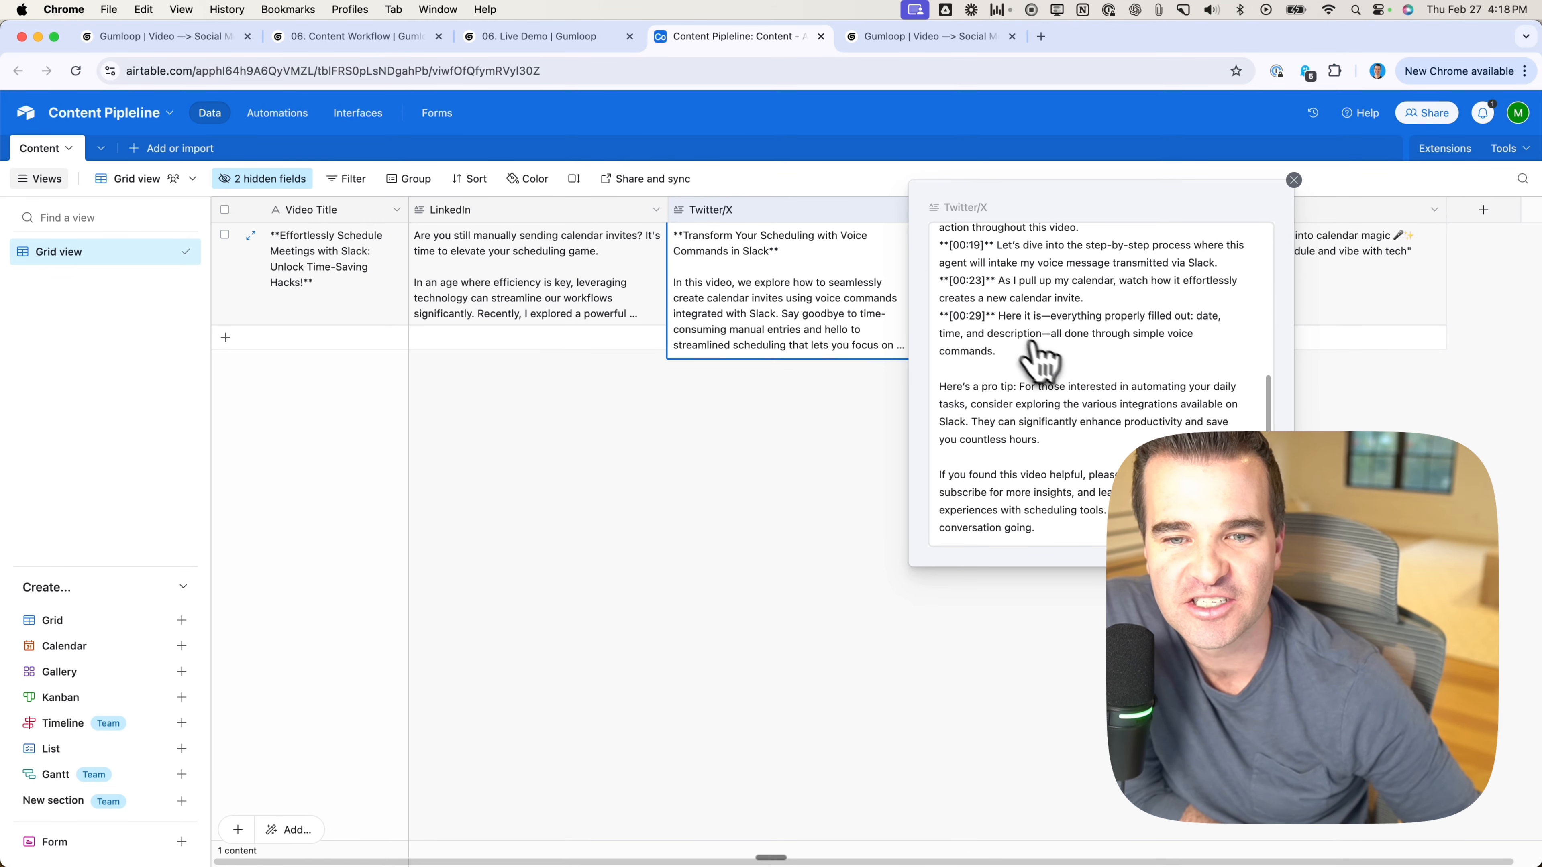
{"action": "scroll", "coordinate": [1059, 373], "scroll_direction": "up", "scroll_amount": 5}
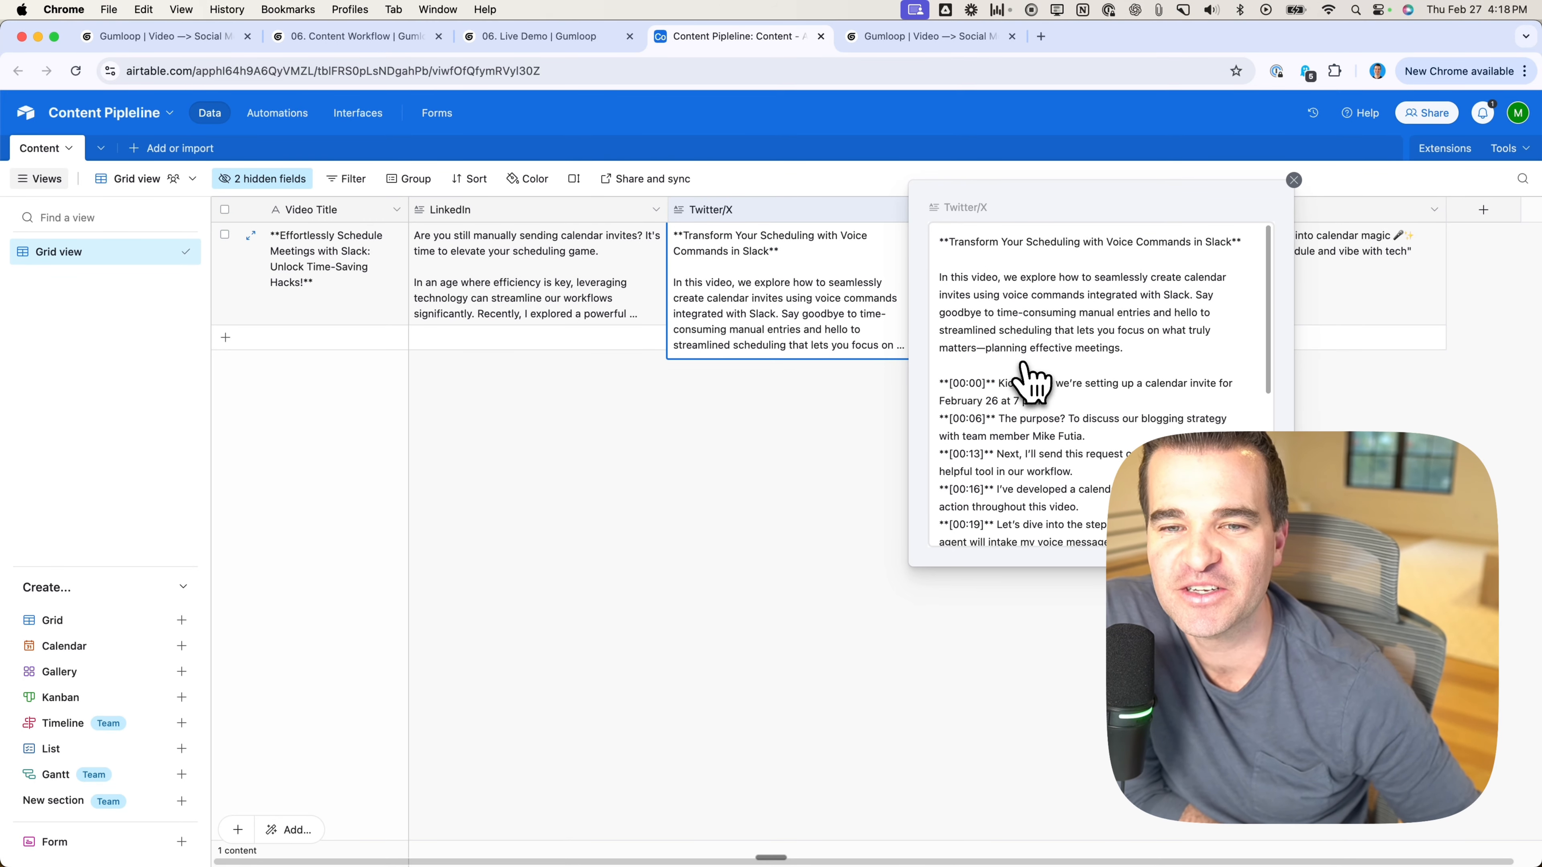
{"action": "left_click", "coordinate": [1293, 180]}
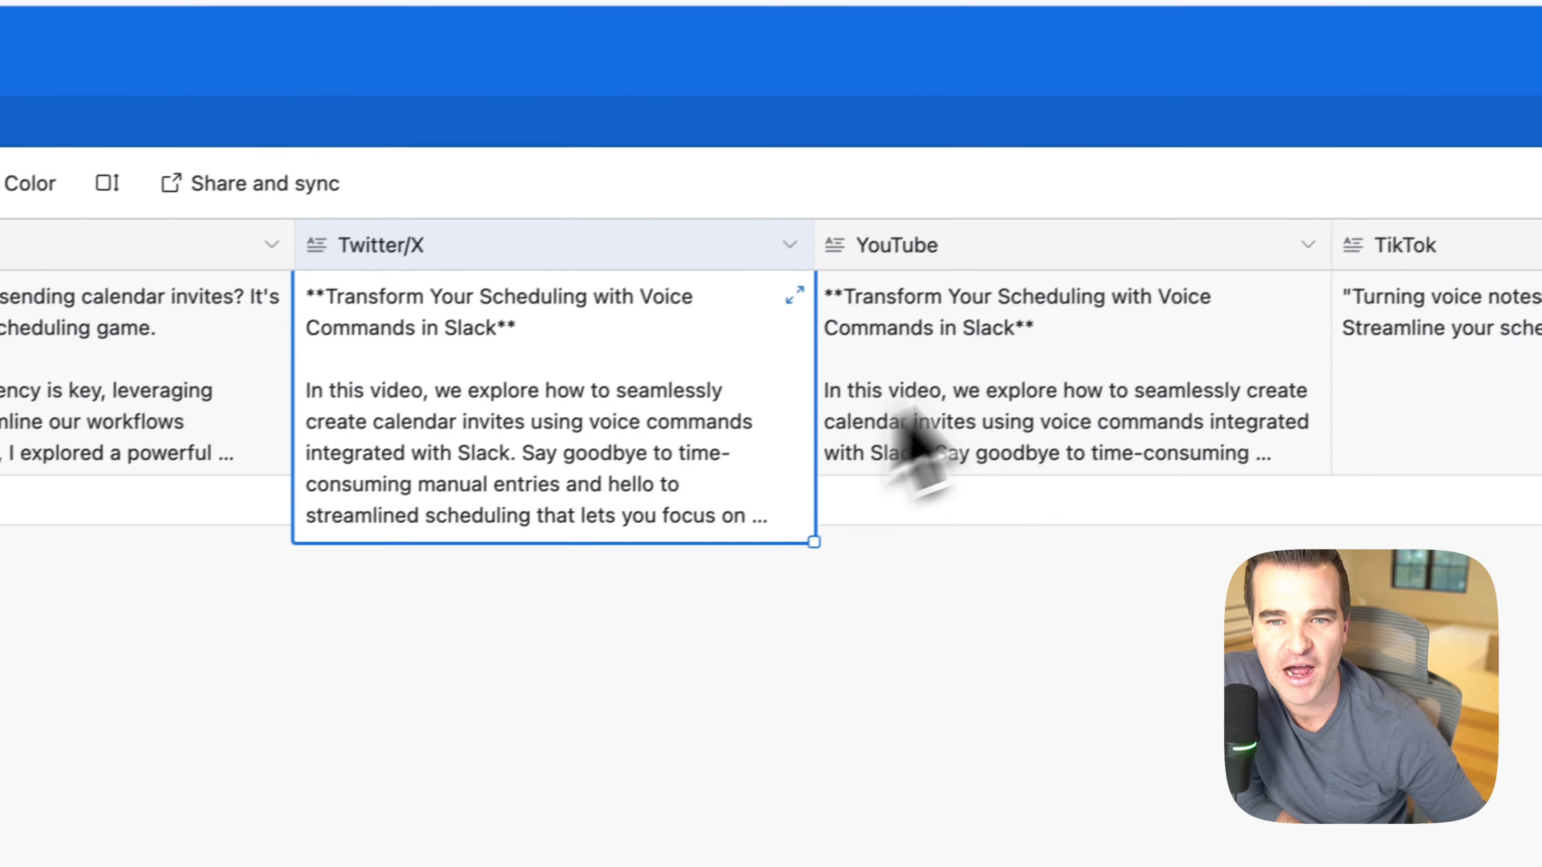
Step: Read the generated YouTube description, including its timestamps, in the expanded YouTube cell and close it
{"action": "left_click", "coordinate": [695, 495]}
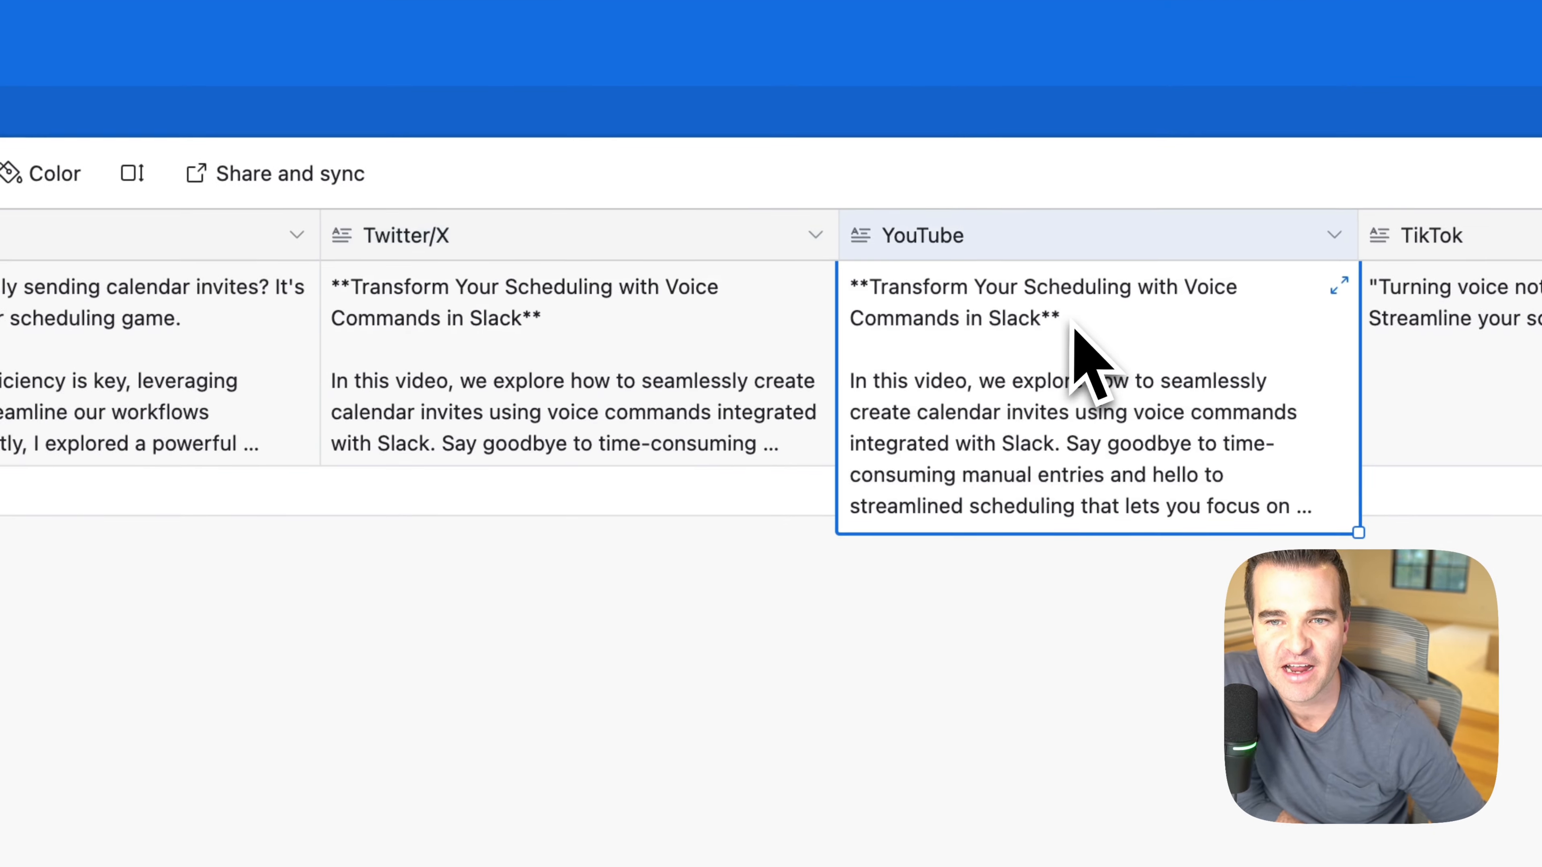
{"action": "left_click", "coordinate": [1268, 333]}
{"action": "scroll", "coordinate": [668, 638], "scroll_direction": "down", "scroll_amount": 6}
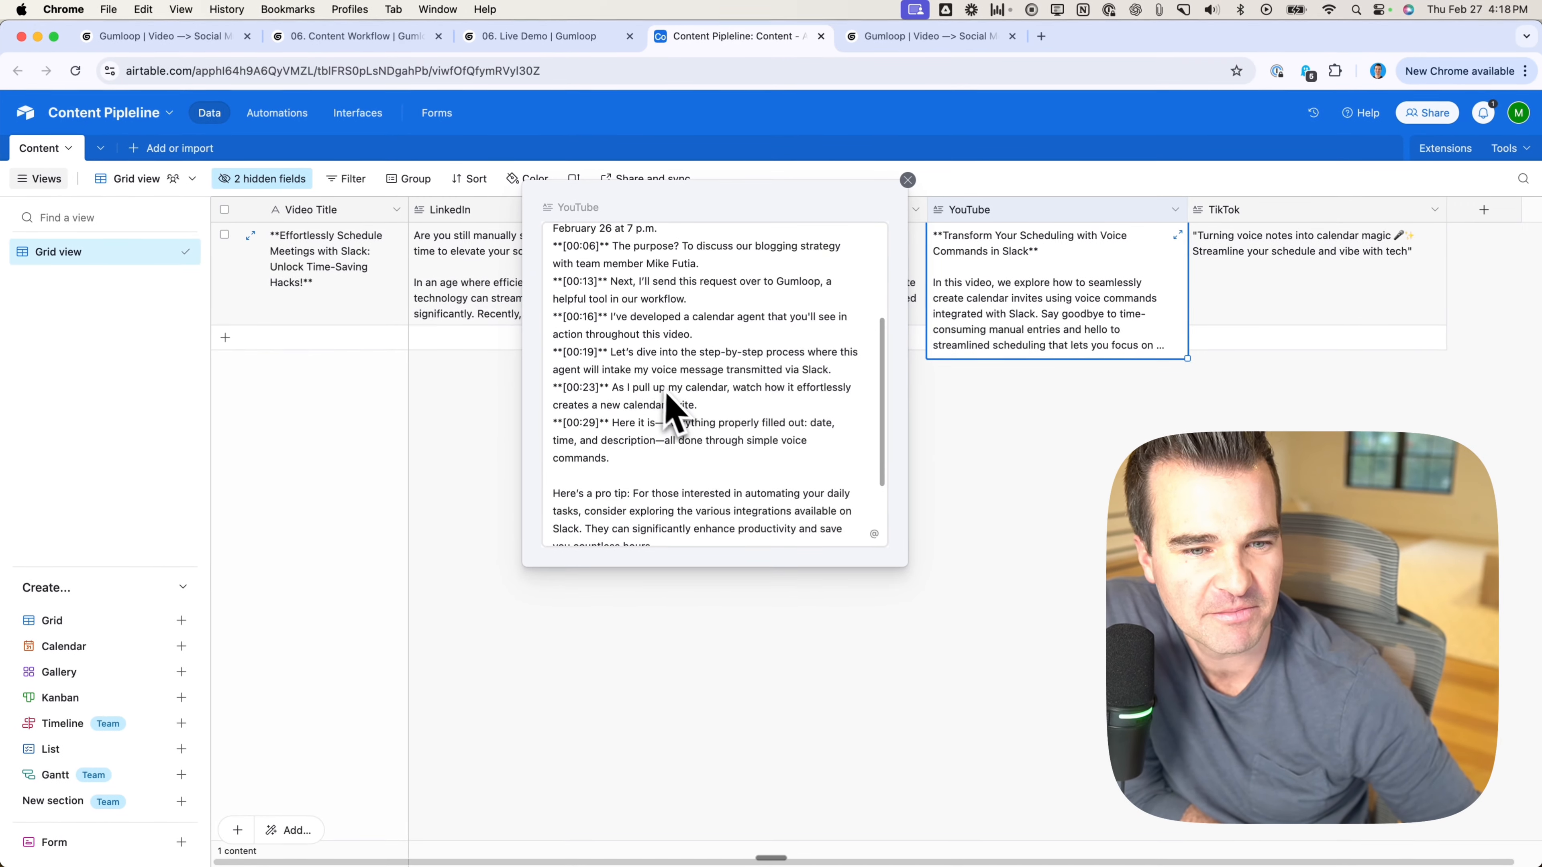
{"action": "scroll", "coordinate": [716, 549], "scroll_direction": "up", "scroll_amount": 5}
{"action": "scroll", "coordinate": [668, 401], "scroll_direction": "down", "scroll_amount": 3}
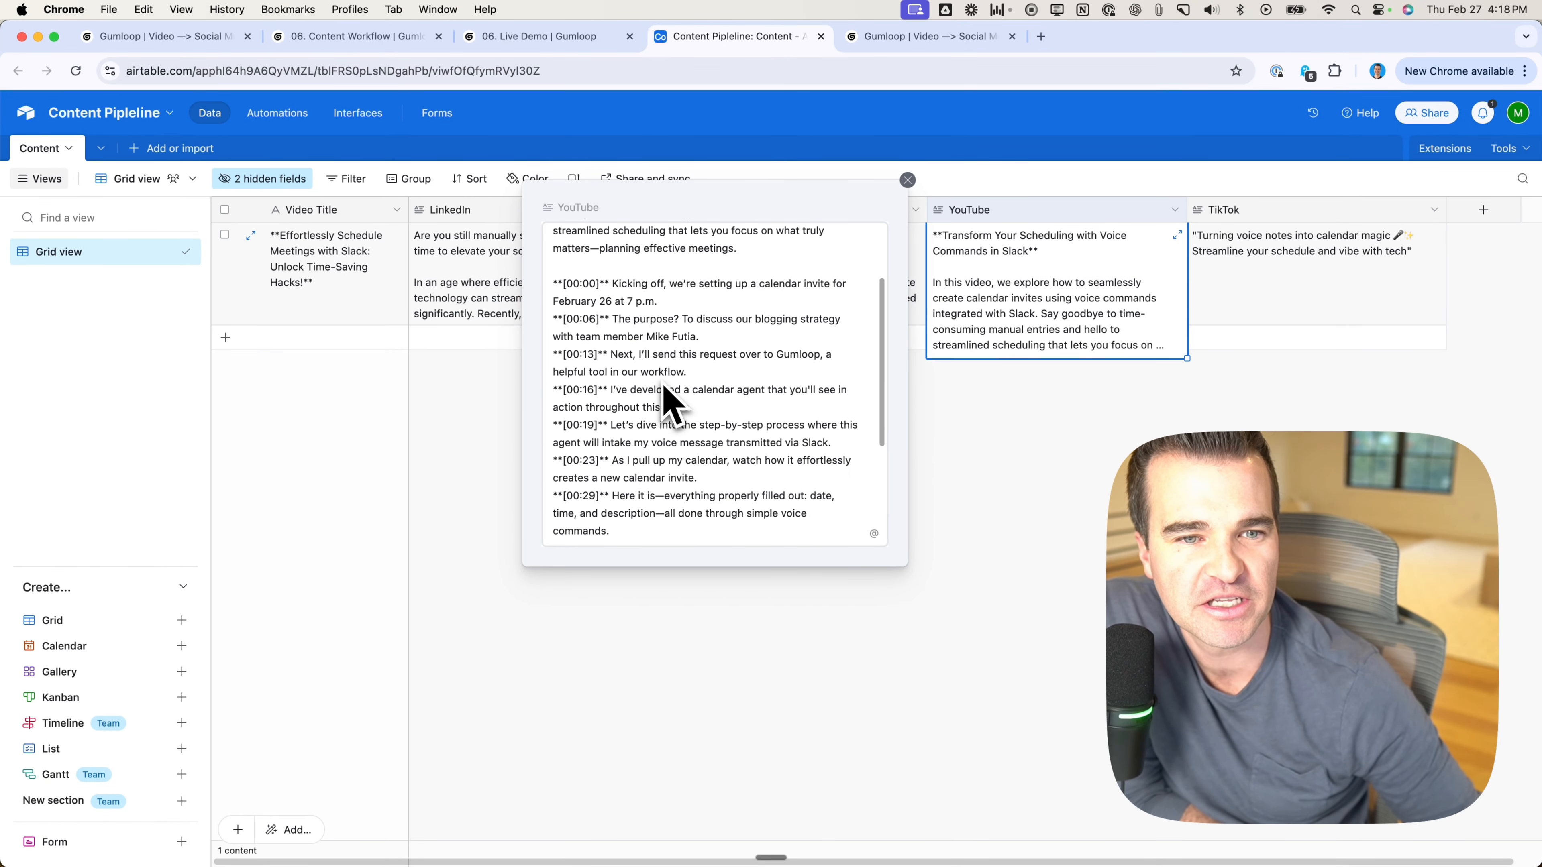
{"action": "scroll", "coordinate": [631, 370], "scroll_direction": "down", "scroll_amount": 1}
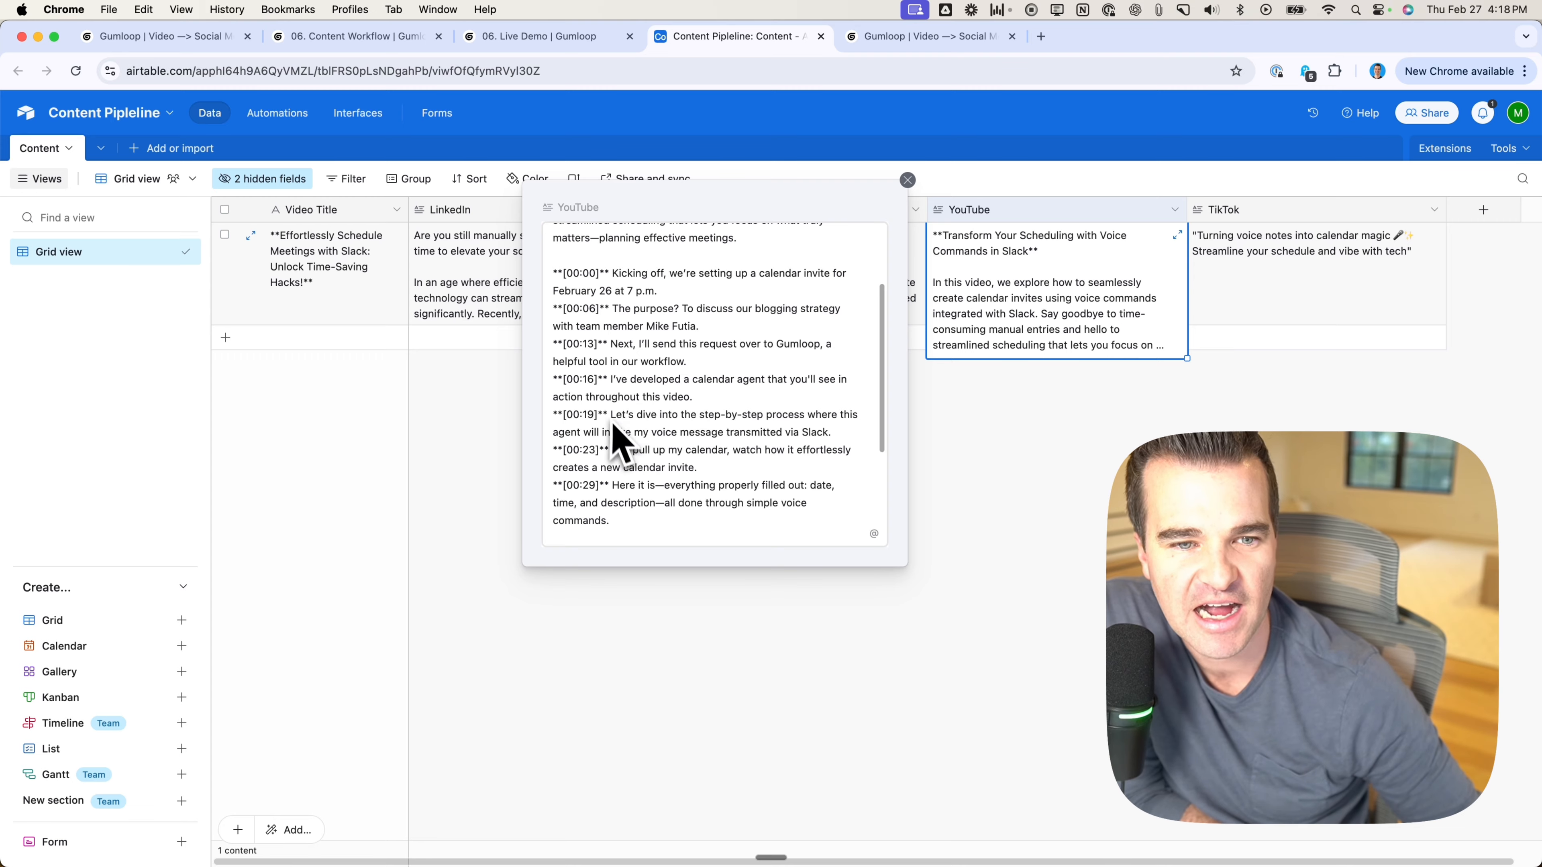
{"action": "left_click", "coordinate": [907, 180]}
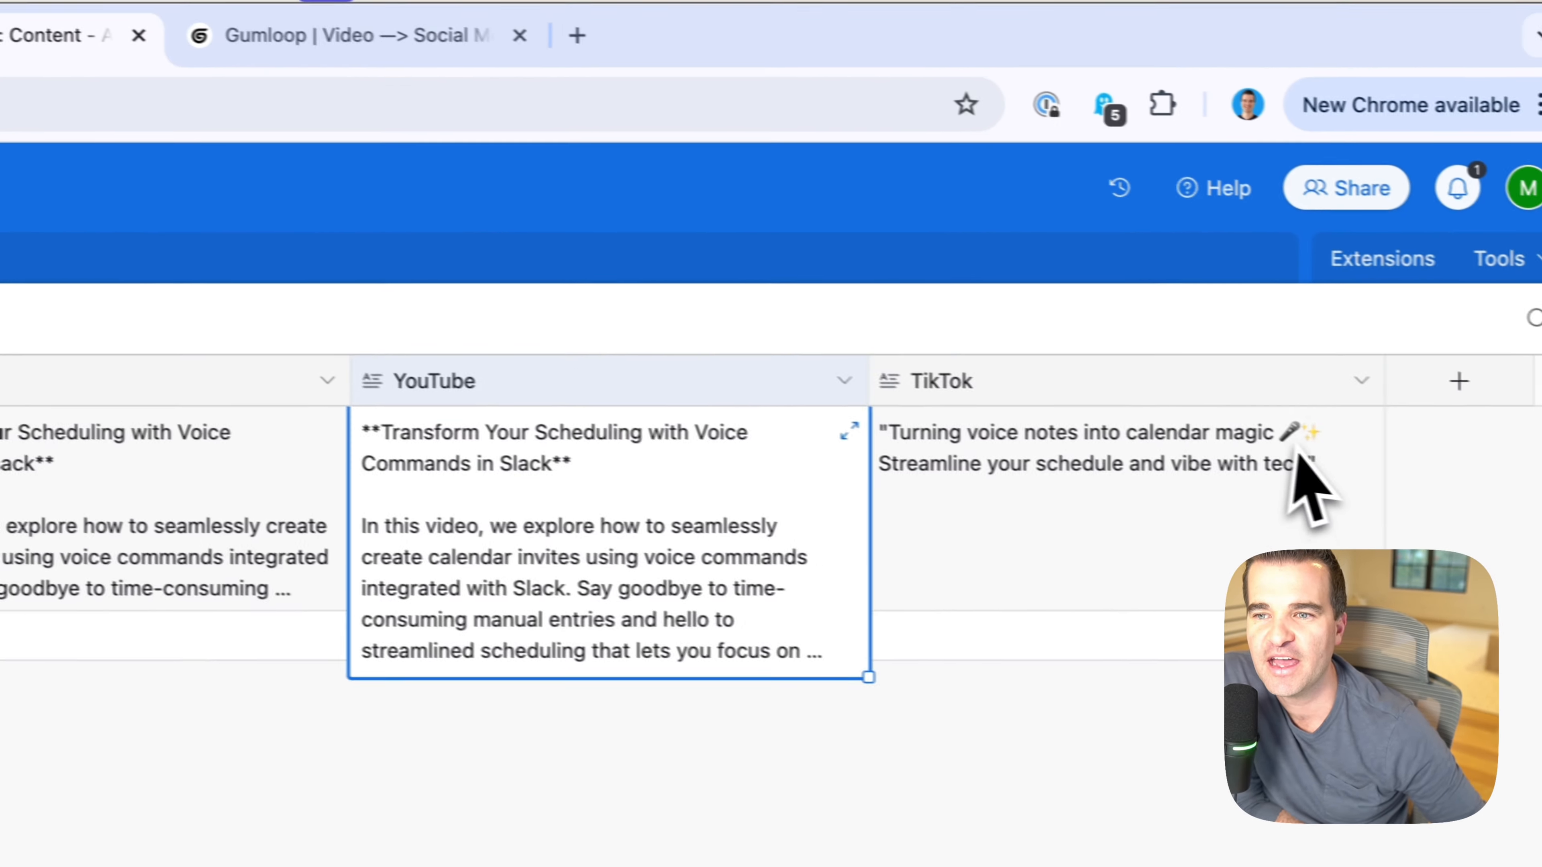
Step: Check the TikTok caption cell and switch to the 06. Live Demo flow to review its Ask AI nodes
{"action": "left_click", "coordinate": [1415, 249]}
{"action": "left_click", "coordinate": [1334, 424]}
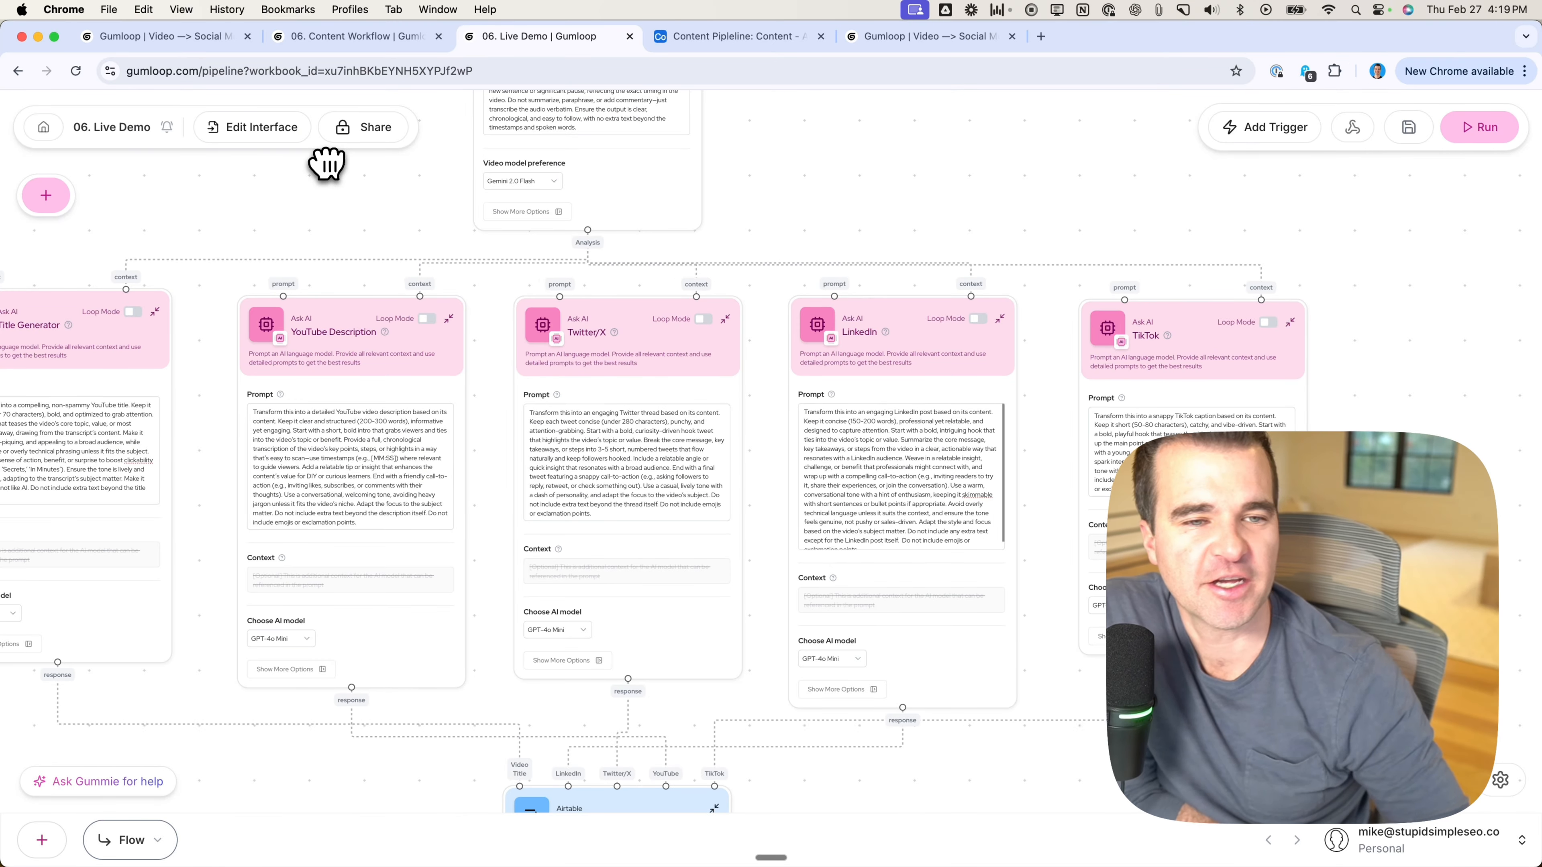
{"action": "scroll", "coordinate": [645, 358], "scroll_direction": "up", "scroll_amount": 5}
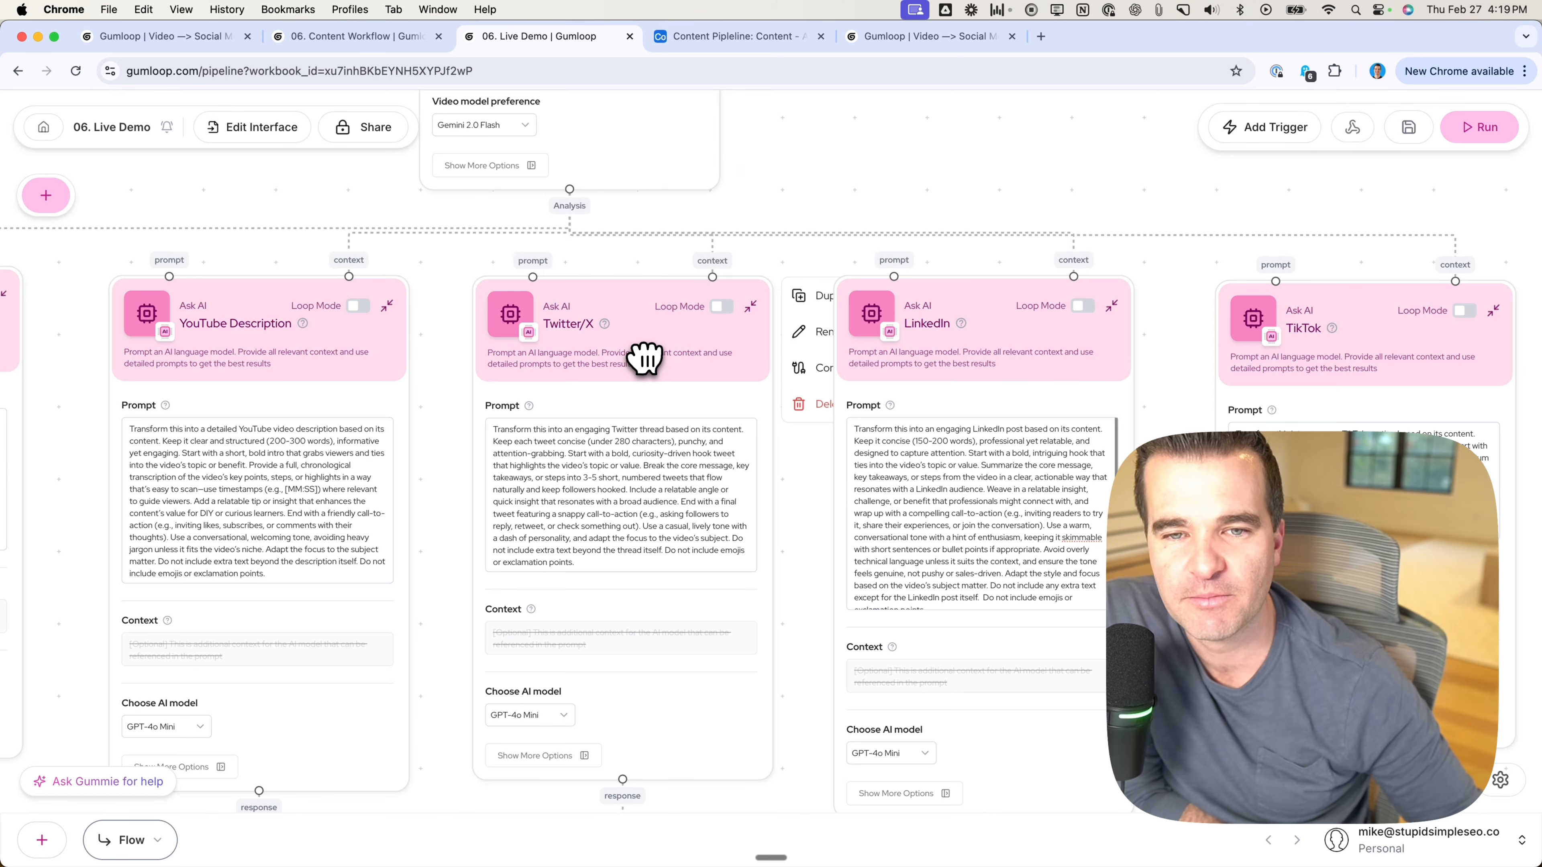
{"action": "scroll", "coordinate": [644, 358], "scroll_direction": "down", "scroll_amount": 5}
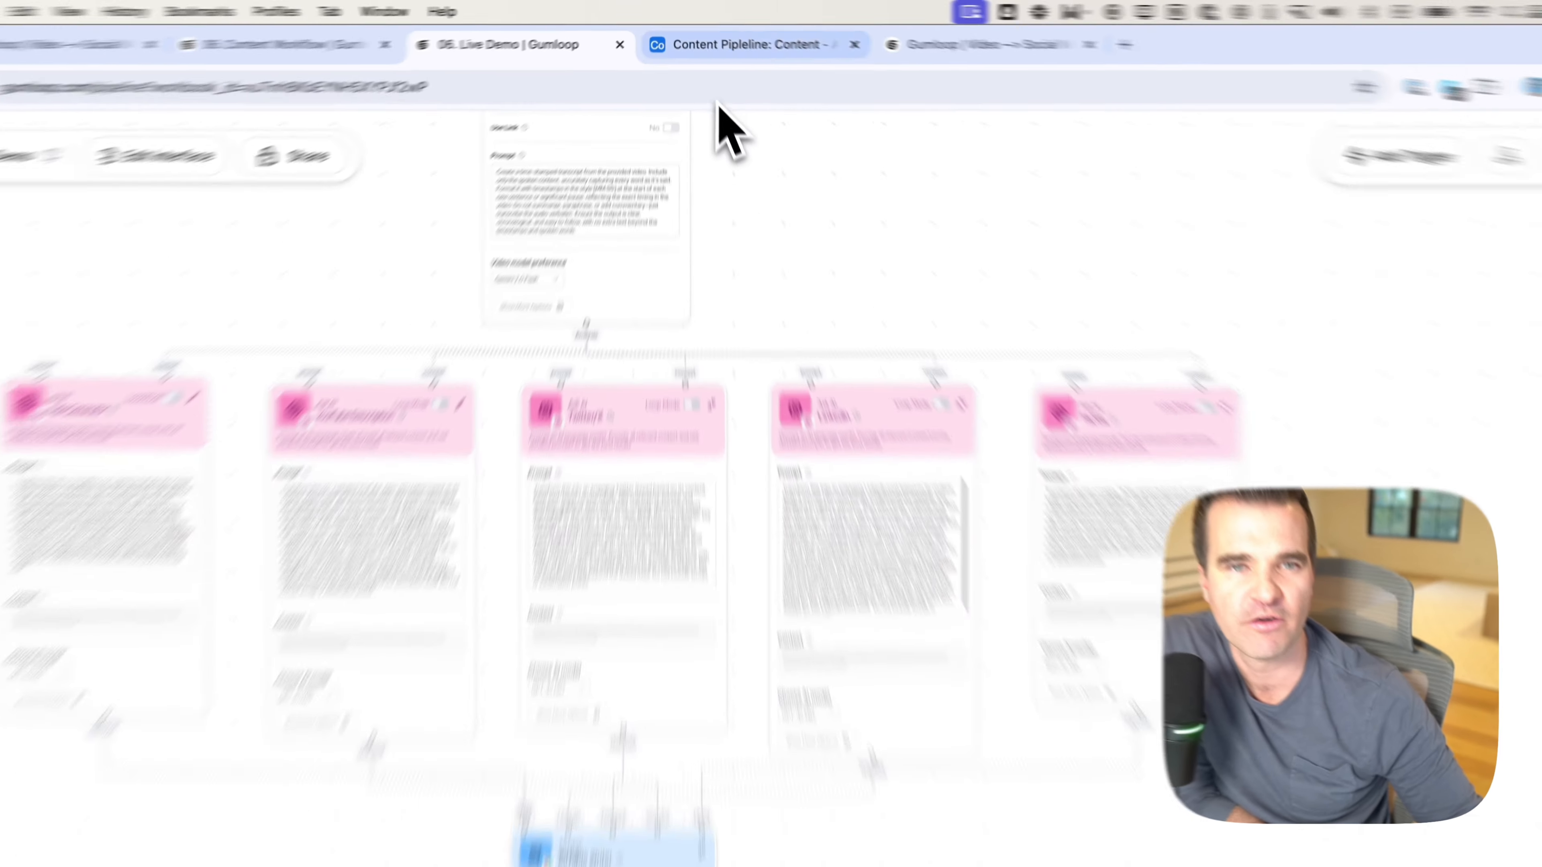
Step: Look at the Airtable Content table again and return to the 06. Live Demo flow to examine the Analyze Video node
{"action": "left_click", "coordinate": [717, 43]}
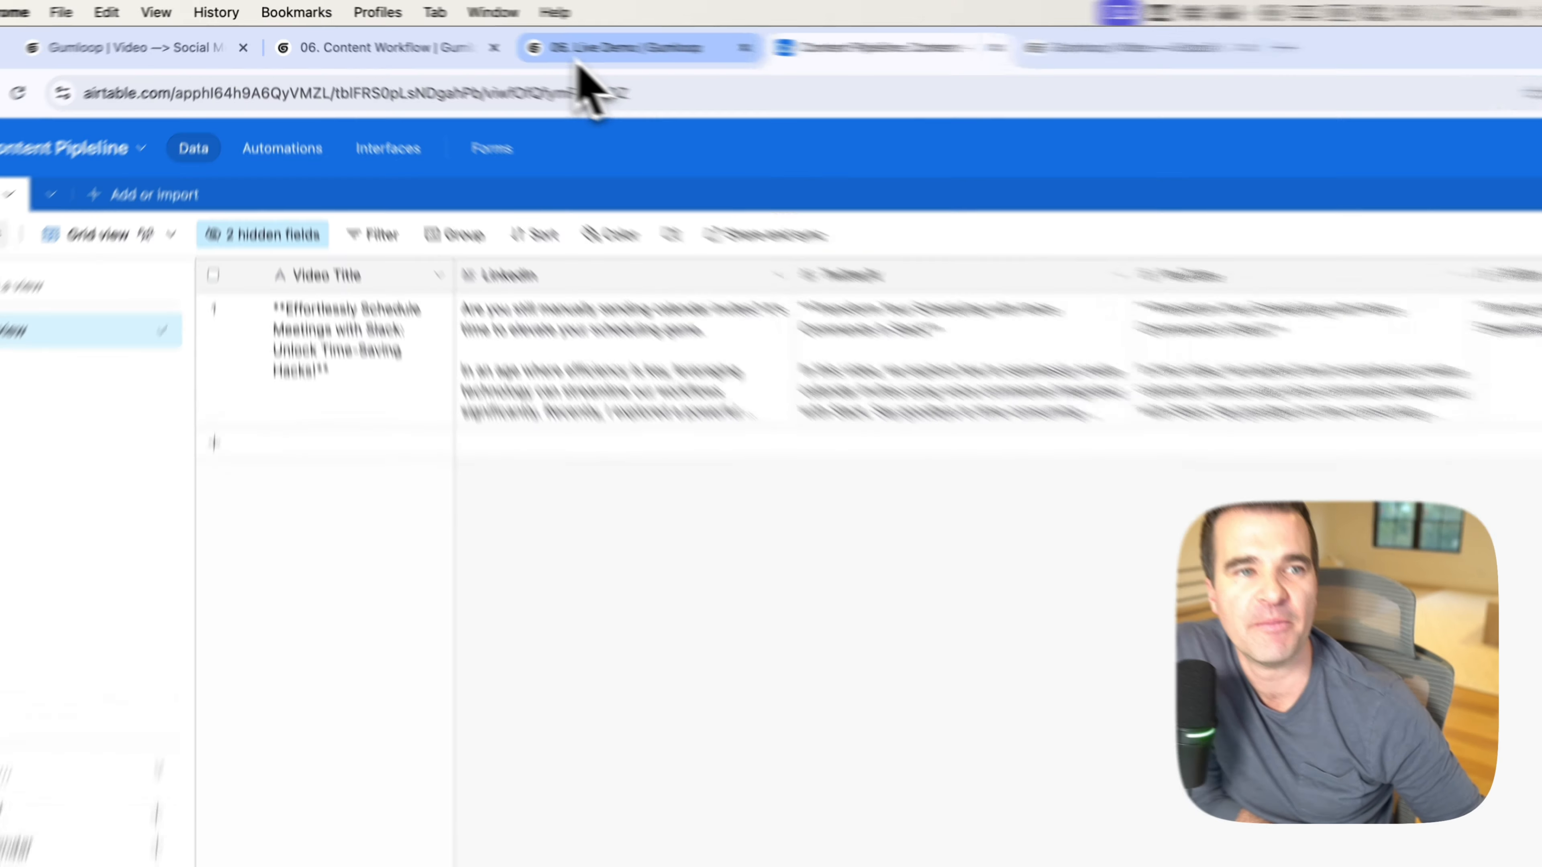
{"action": "left_click", "coordinate": [546, 38]}
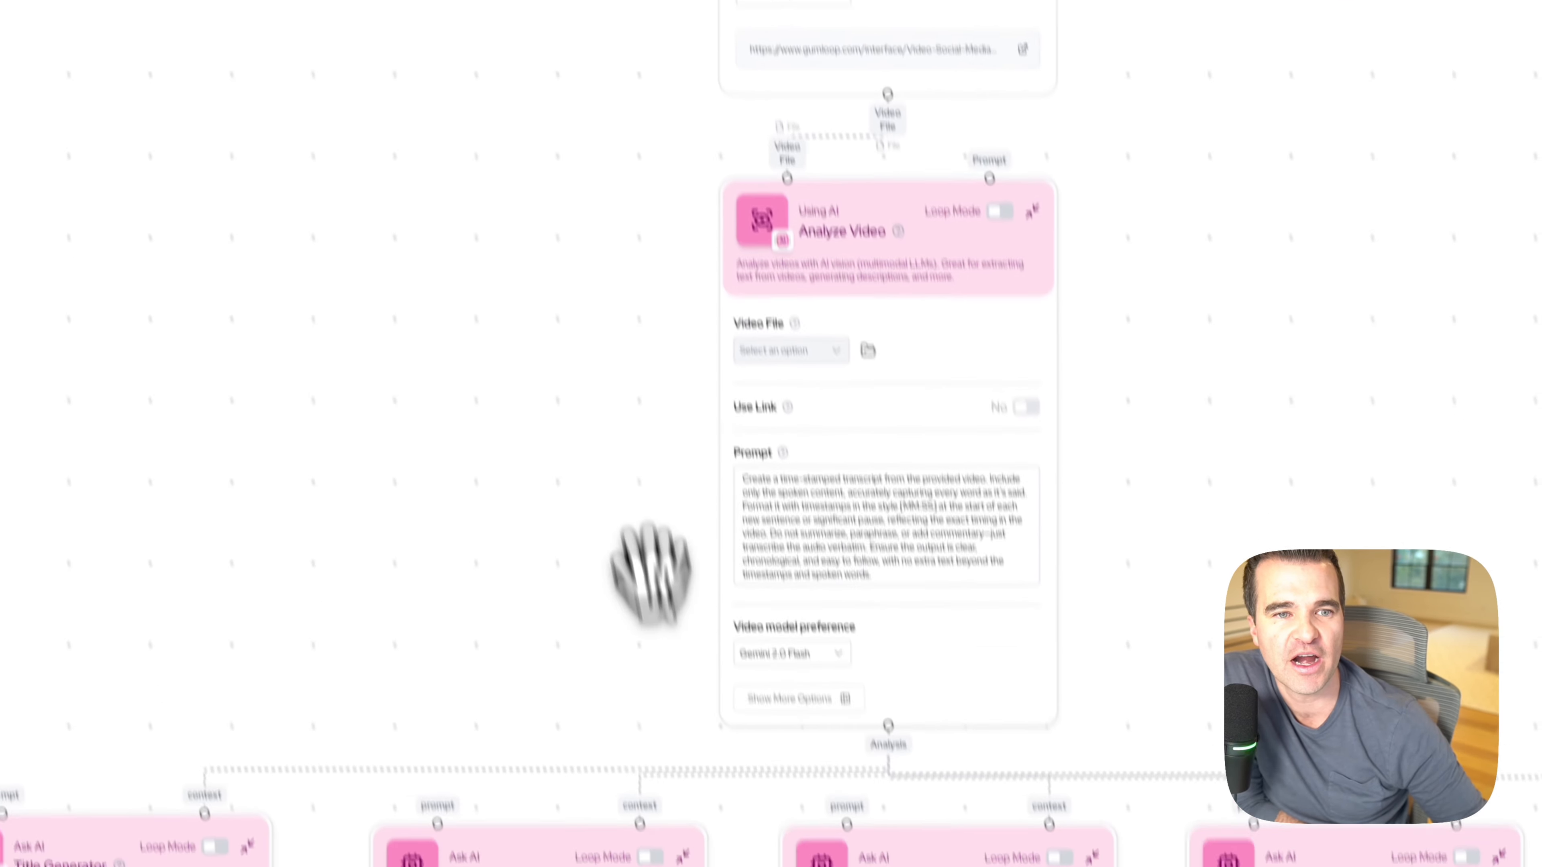
{"action": "left_click", "coordinate": [904, 395]}
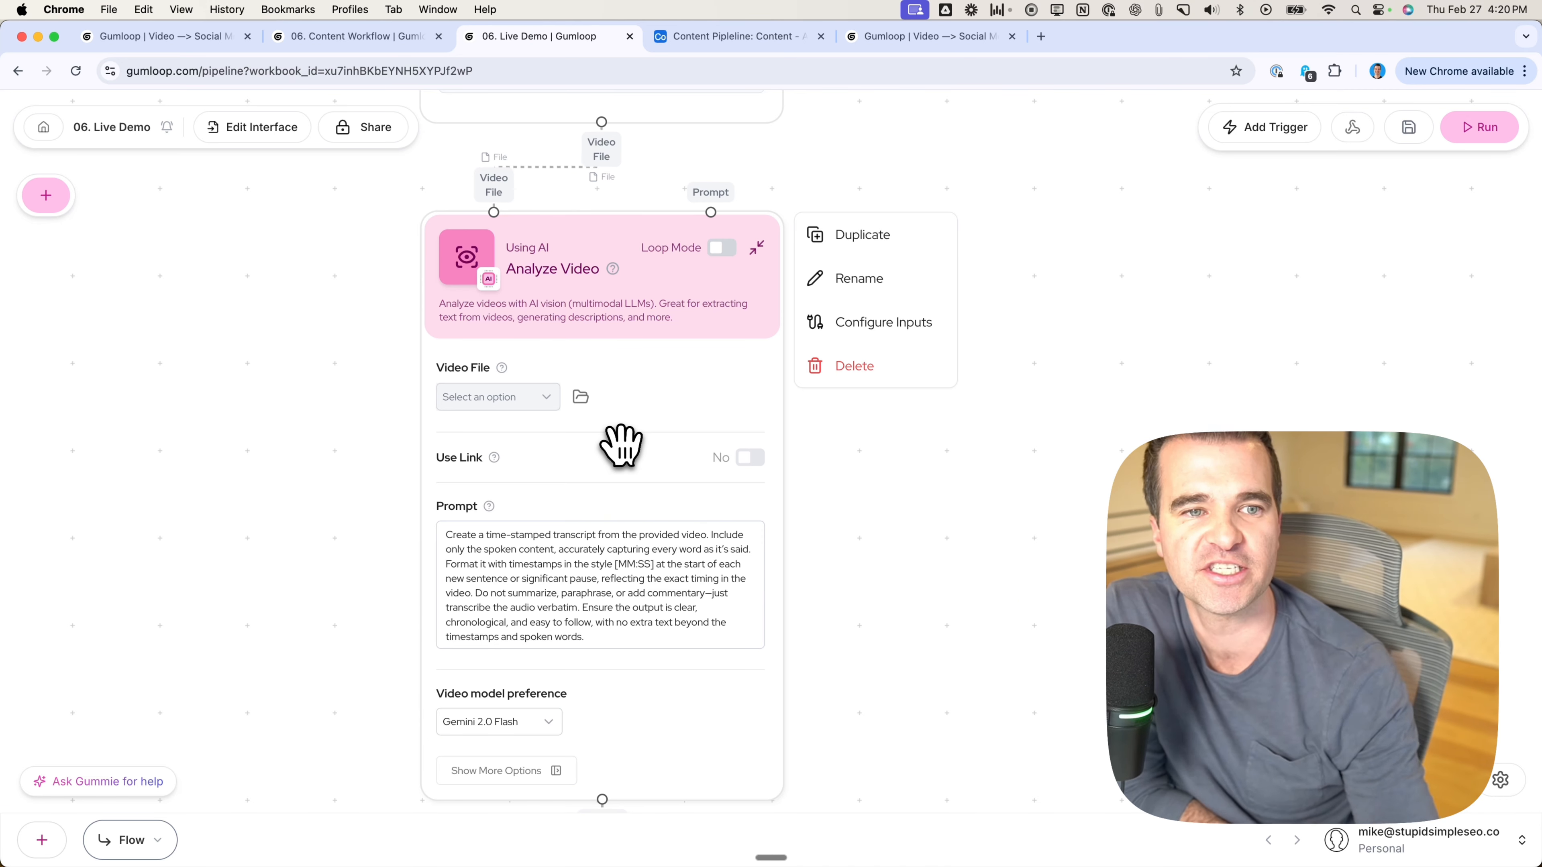
{"action": "left_click", "coordinate": [279, 397]}
{"action": "scroll", "coordinate": [309, 389], "scroll_direction": "down", "scroll_amount": 5}
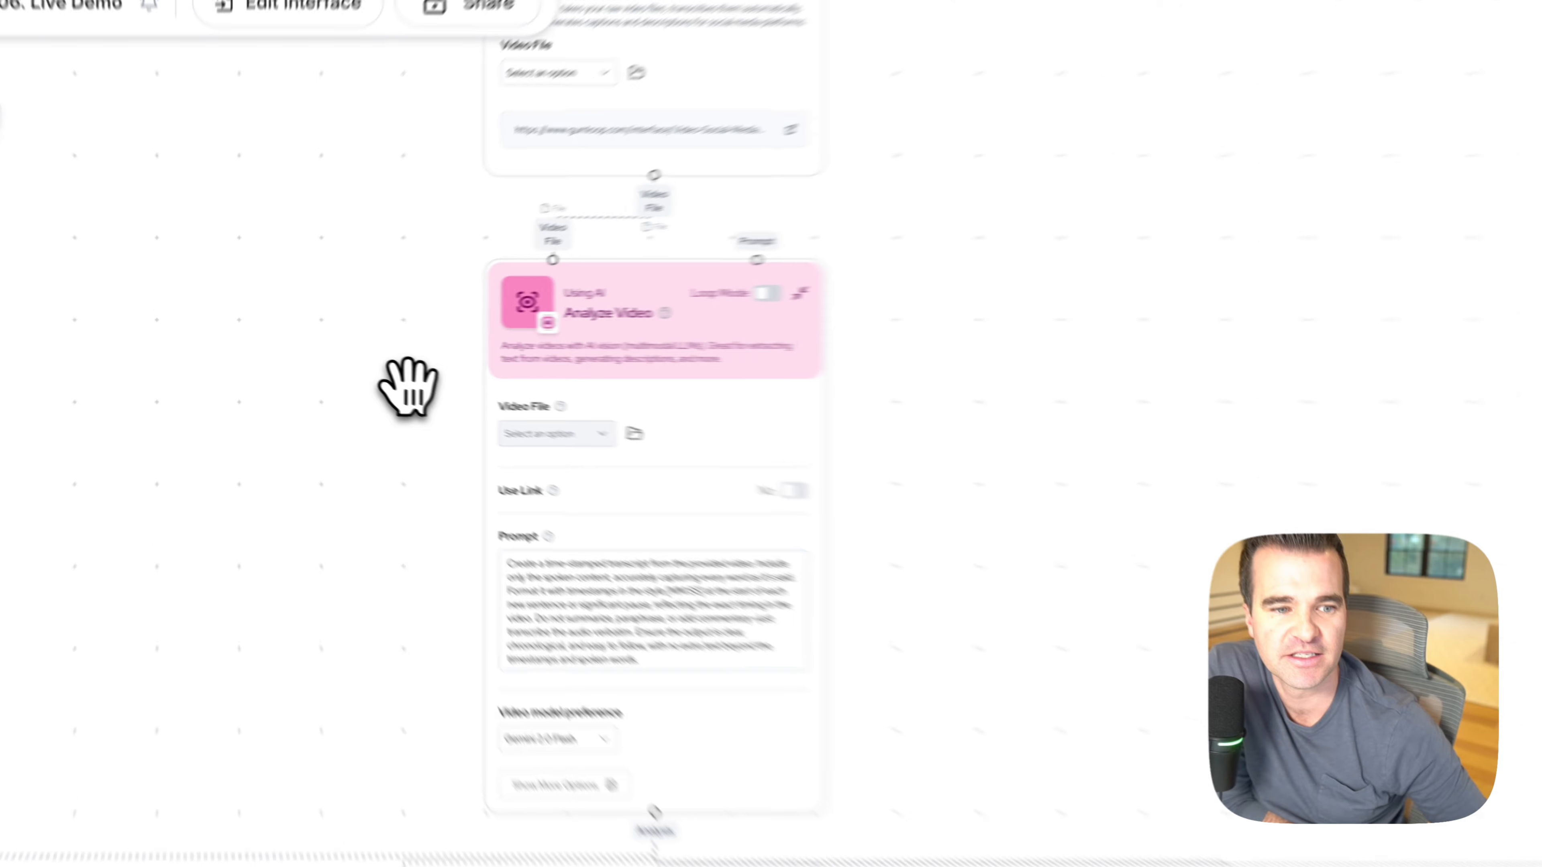
{"action": "left_click_drag", "start_coordinate": [330, 345], "coordinate": [362, 488]}
{"action": "left_click_drag", "start_coordinate": [516, 699], "coordinate": [527, 483]}
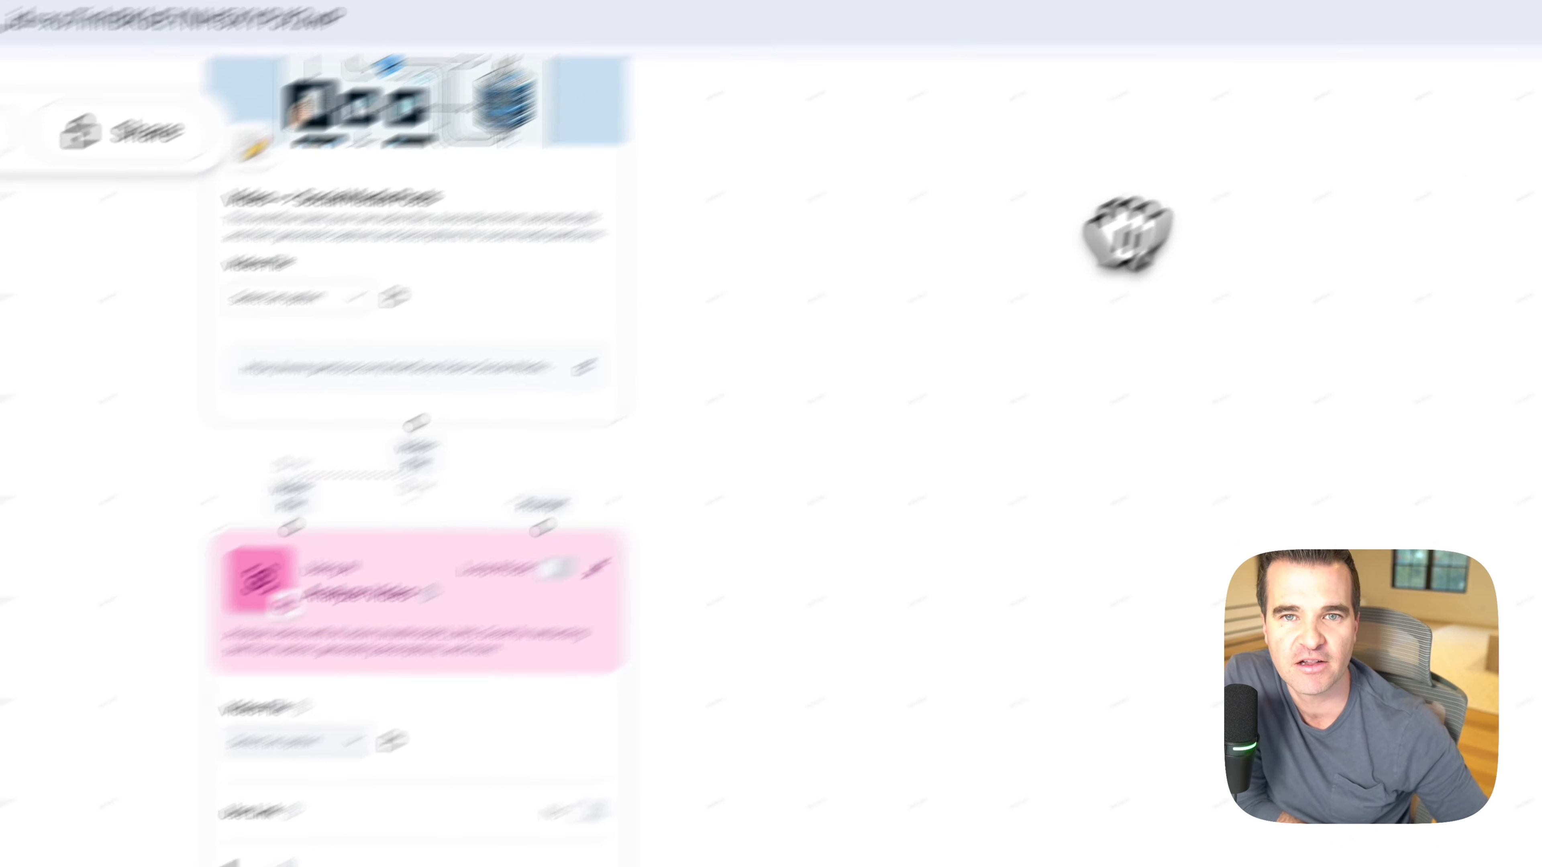
Step: Revisit the Video —> Social Media Posts form, the flow's Ask AI nodes and the Airtable Content table in sequence
{"action": "left_click", "coordinate": [988, 69]}
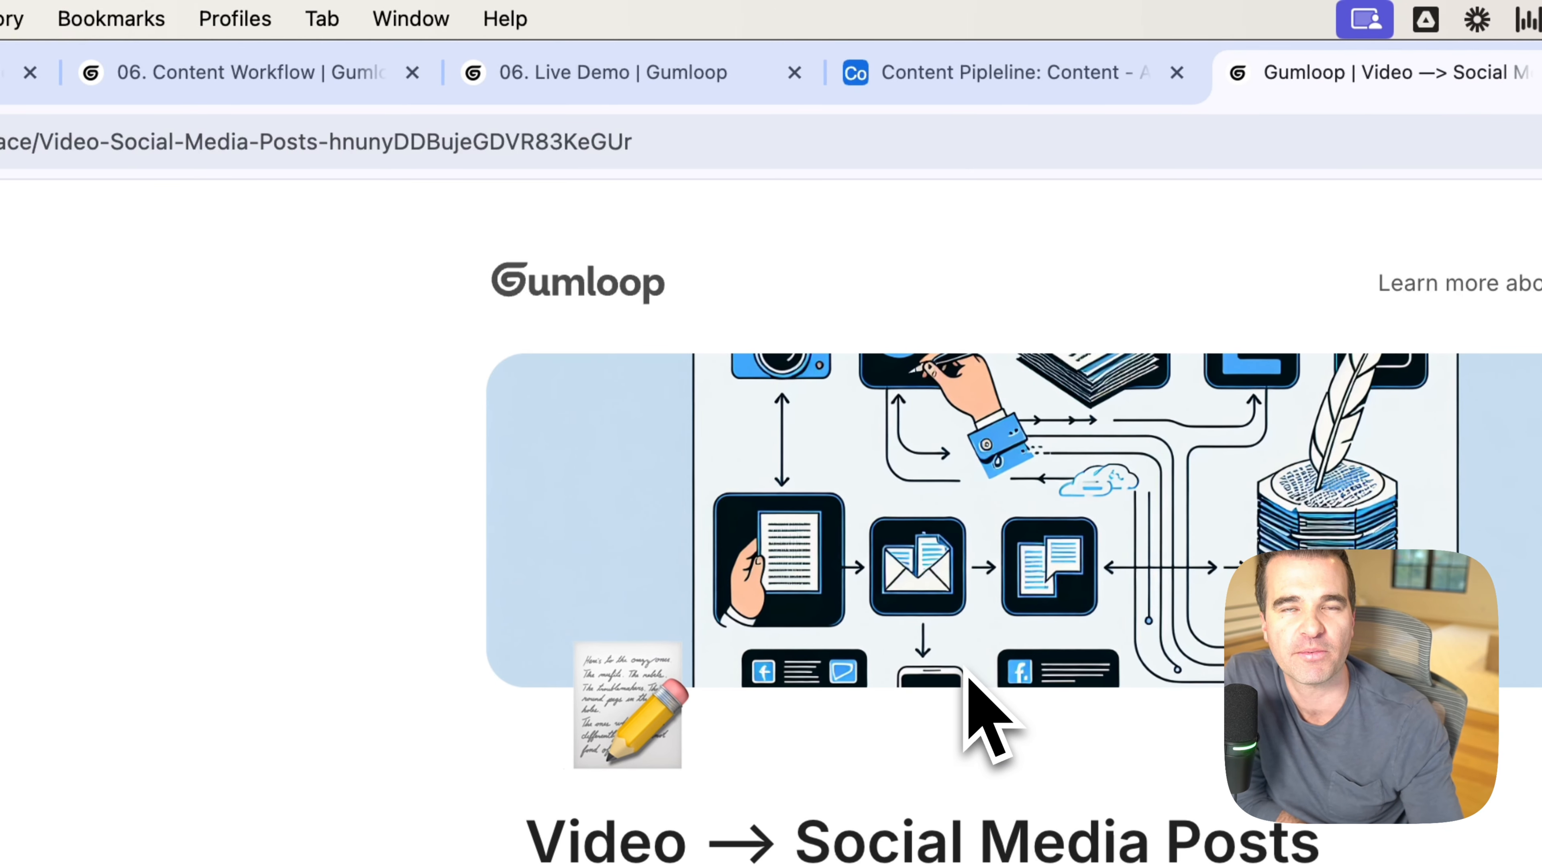
{"action": "left_click", "coordinate": [607, 75]}
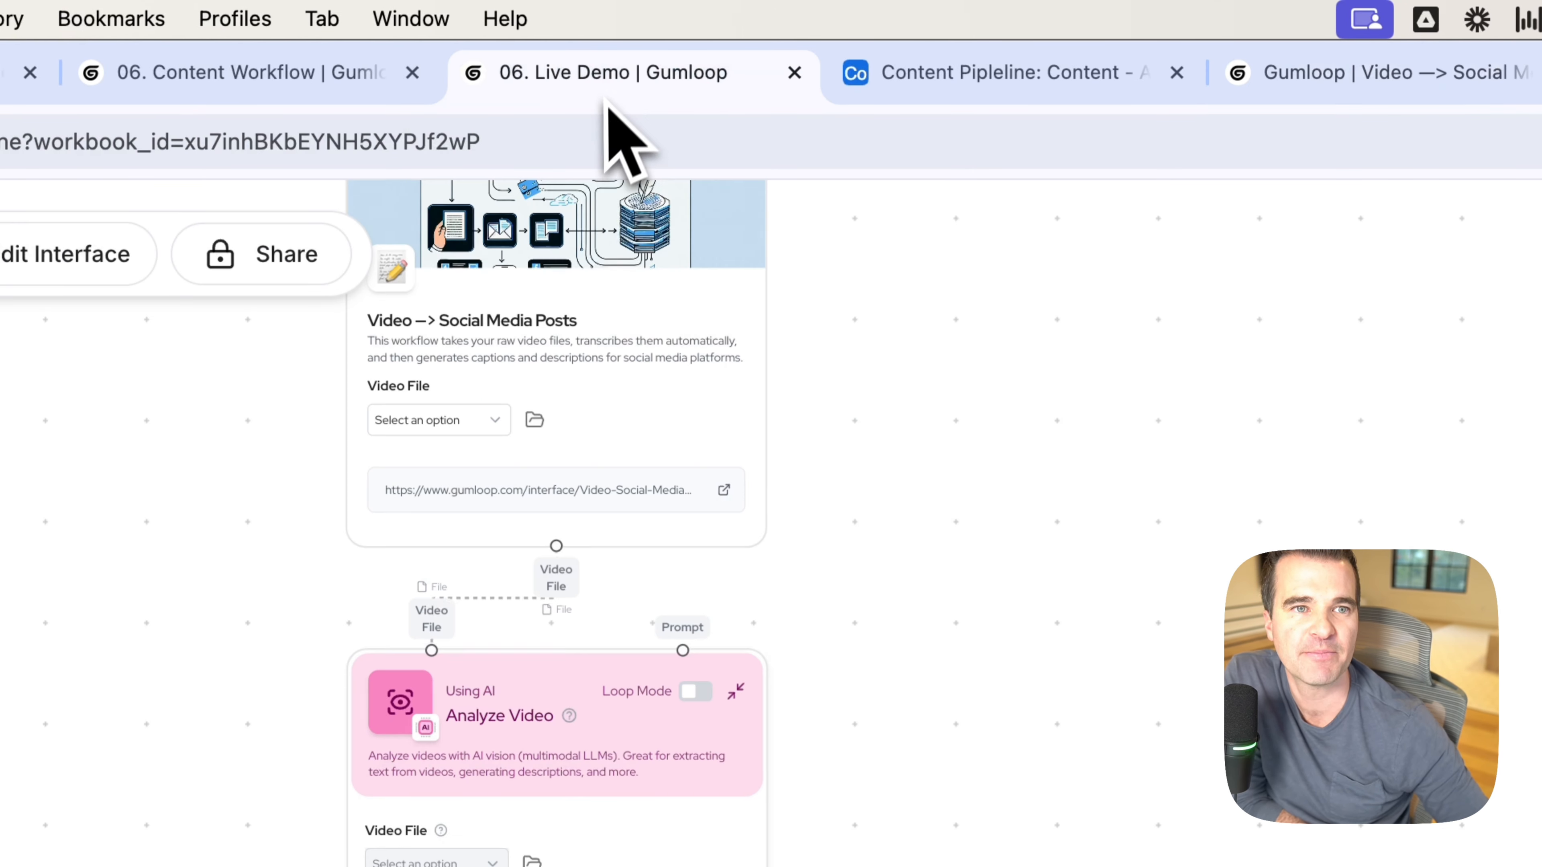
{"action": "left_click_drag", "start_coordinate": [904, 556], "coordinate": [1015, 248]}
{"action": "mouse_move", "coordinate": [534, 644]}
{"action": "left_mouse_down"}
{"action": "mouse_move", "coordinate": [606, 489]}
{"action": "mouse_move", "coordinate": [685, 443]}
{"action": "left_mouse_up"}
{"action": "left_click_drag", "start_coordinate": [796, 619], "coordinate": [816, 201]}
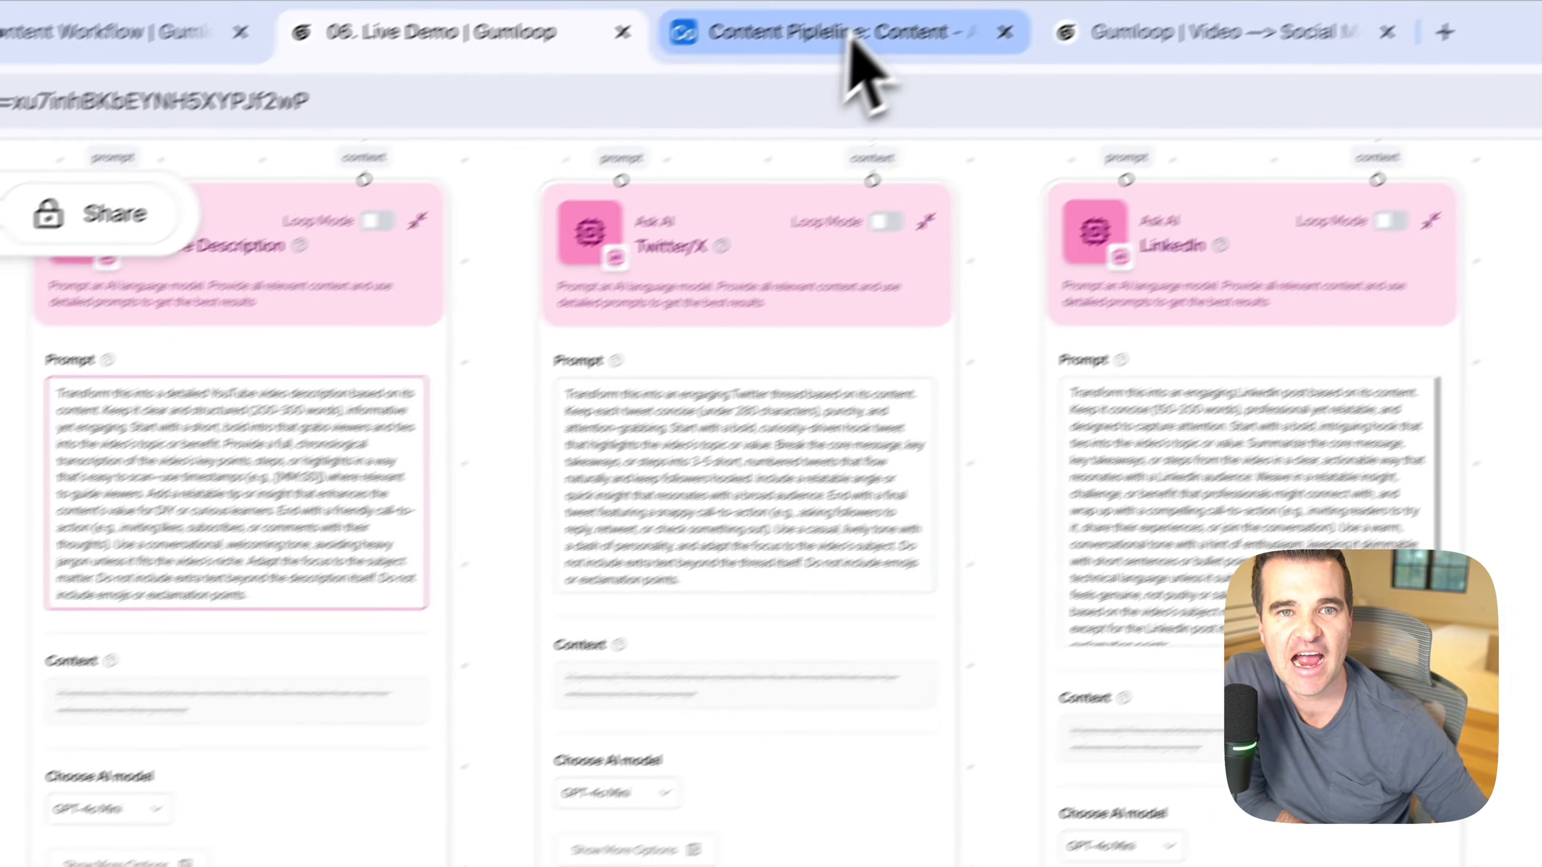
{"action": "left_click", "coordinate": [1391, 75]}
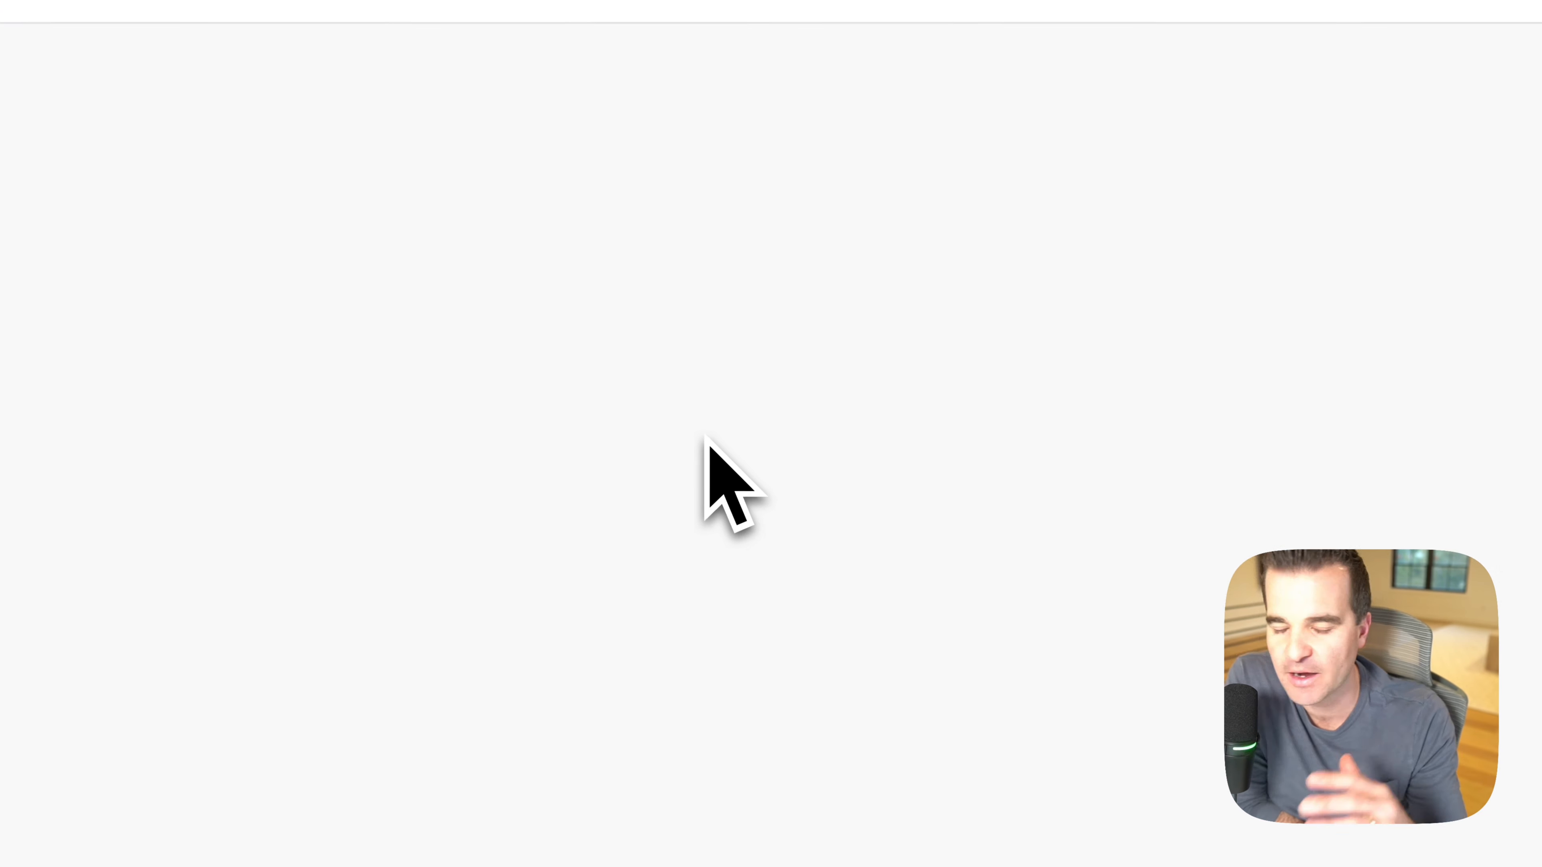